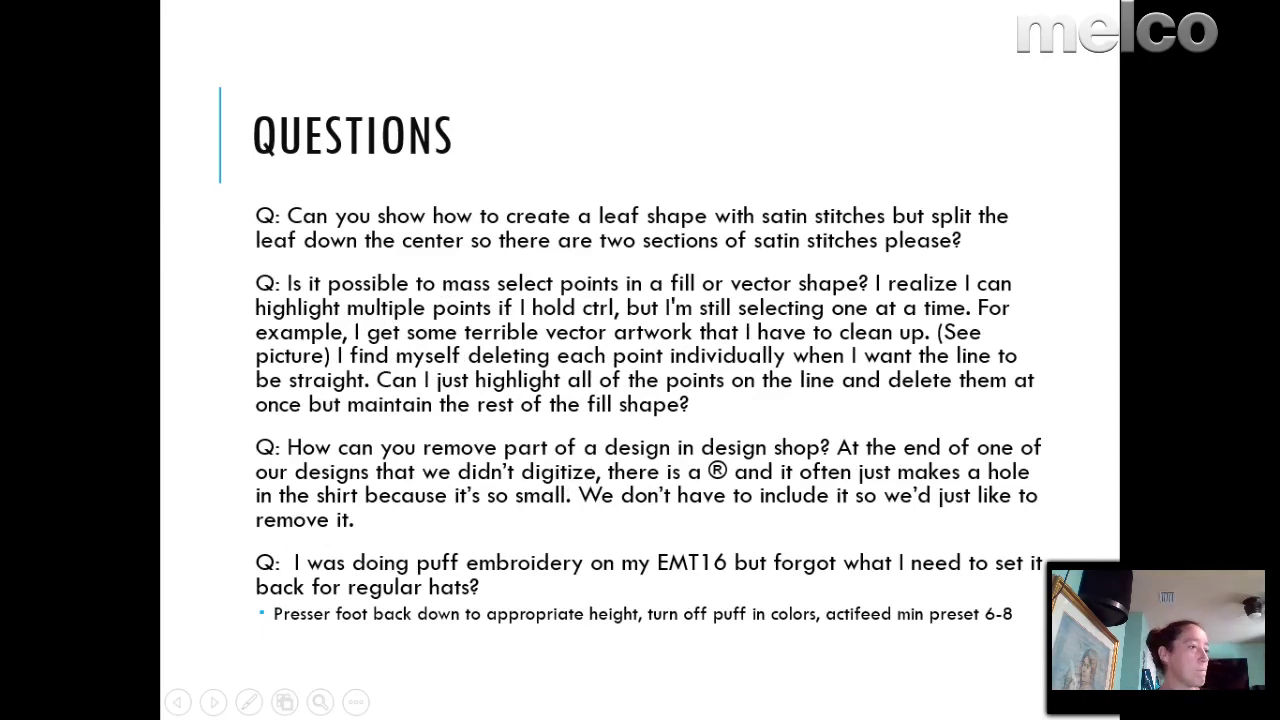
# - Open the design file leaf.satin.small.ofm in Design Shop Pro+
pyautogui.hotkey('alt', 'Tab')
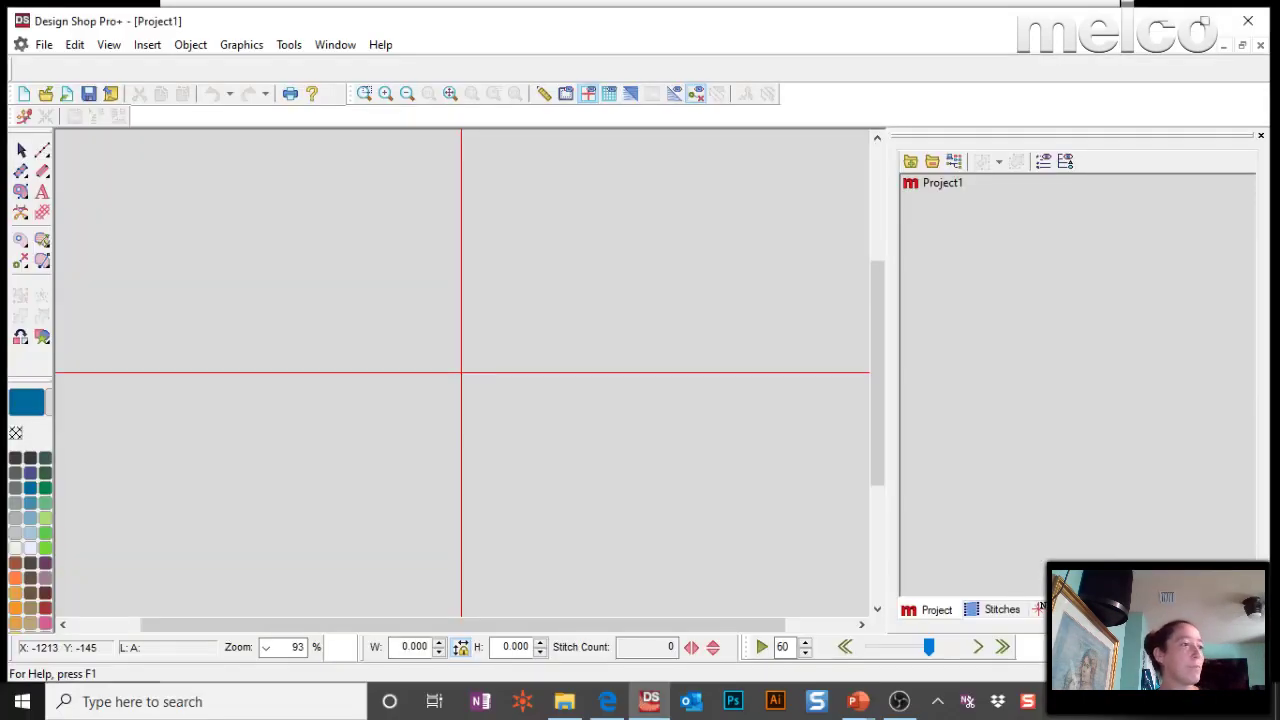
pyautogui.click(46, 93)
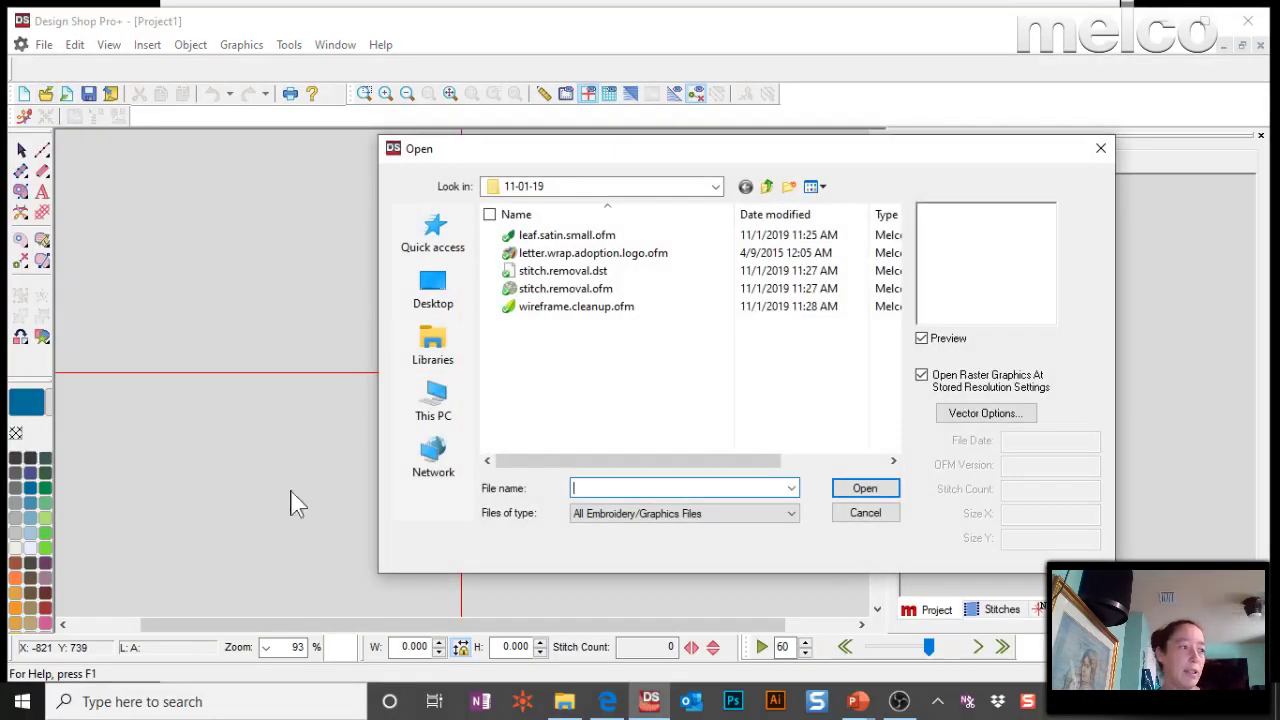
pyautogui.click(592, 240)
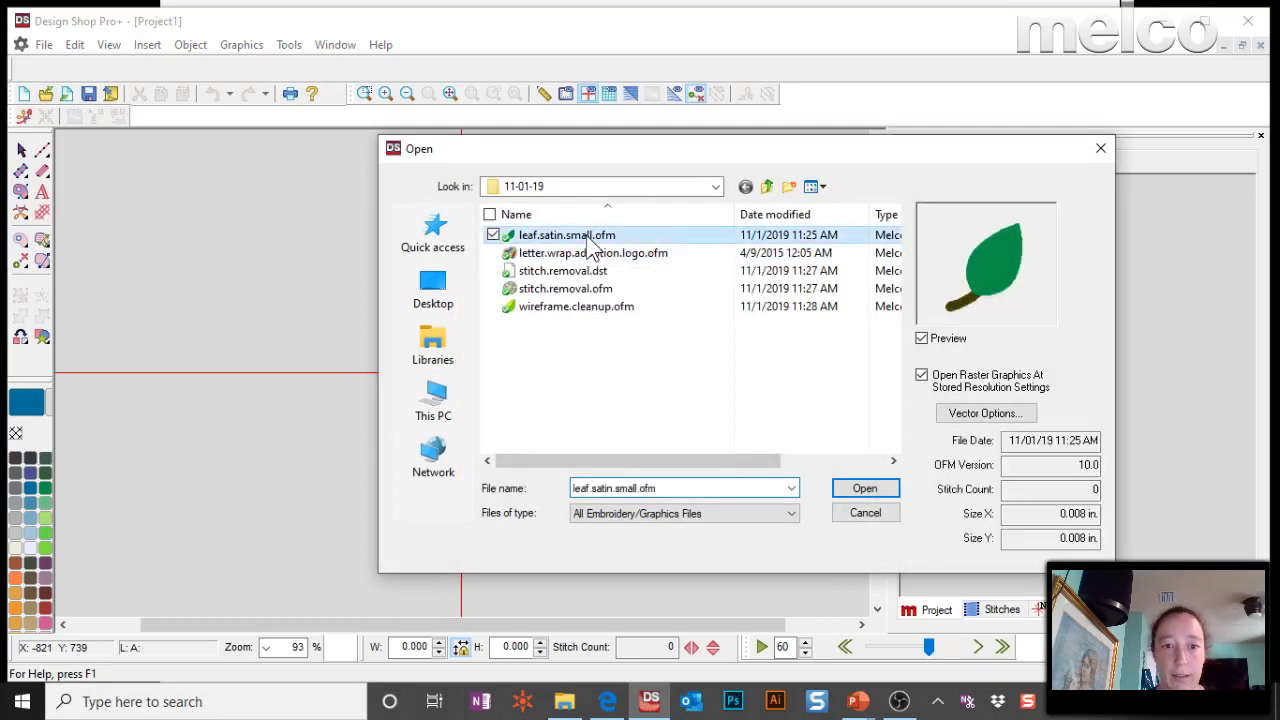
pyautogui.click(866, 489)
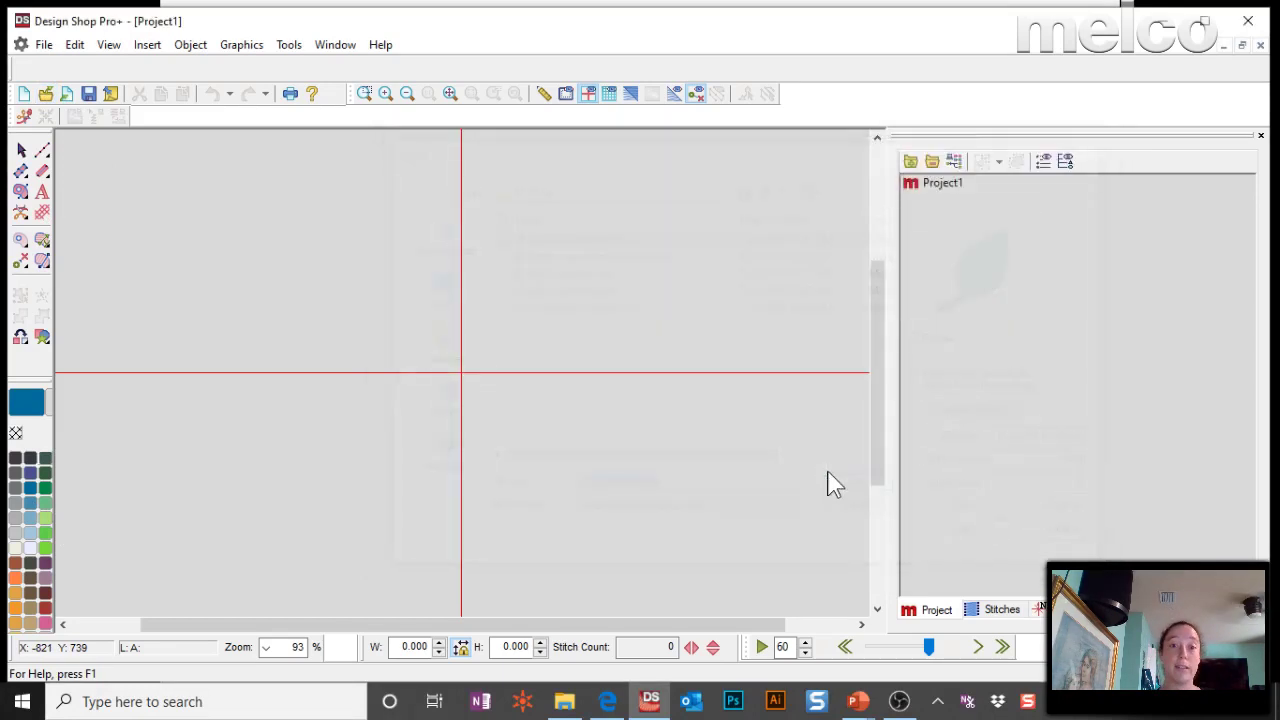
# - Box-zoom twice around the green leaf so it fills the view
pyautogui.click(366, 94)
pyautogui.moveTo(399, 296); pyautogui.dragTo(592, 478)
pyautogui.click(364, 94)
pyautogui.moveTo(303, 266); pyautogui.dragTo(480, 436)
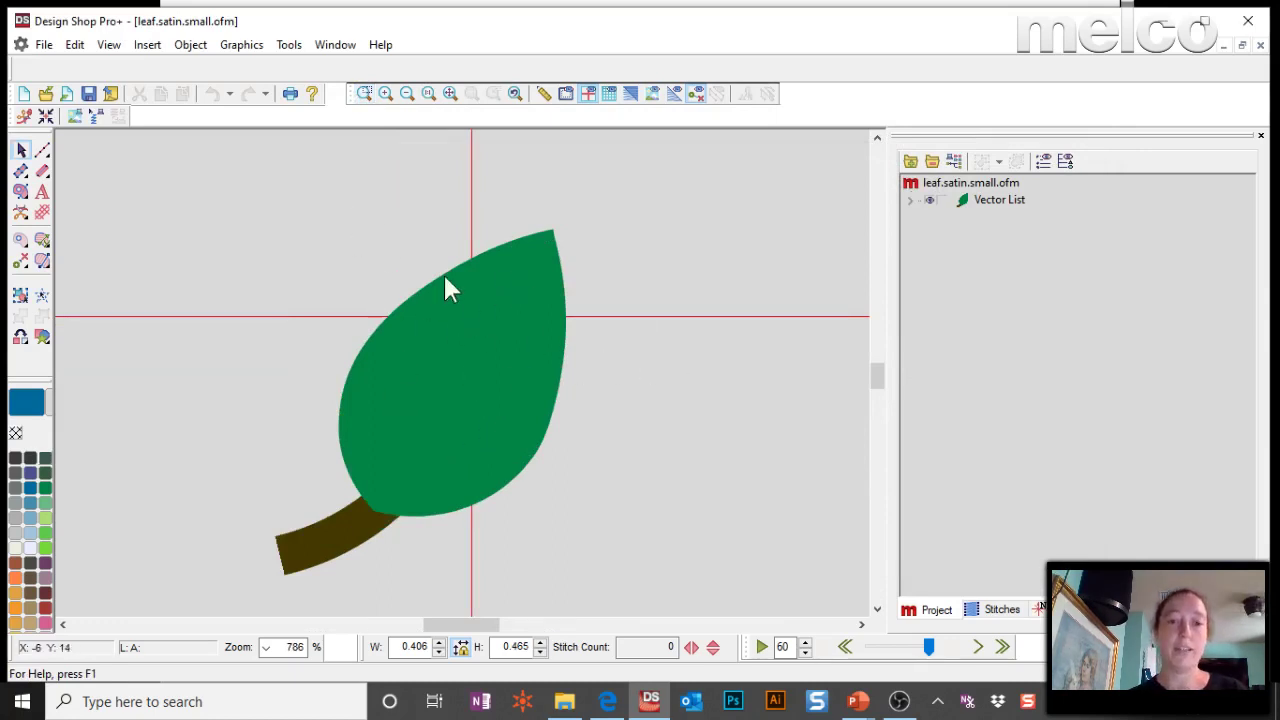
# - Trace the leaf outline with the Vector Fill tool, from stem joint to tip and back
pyautogui.click(23, 192)
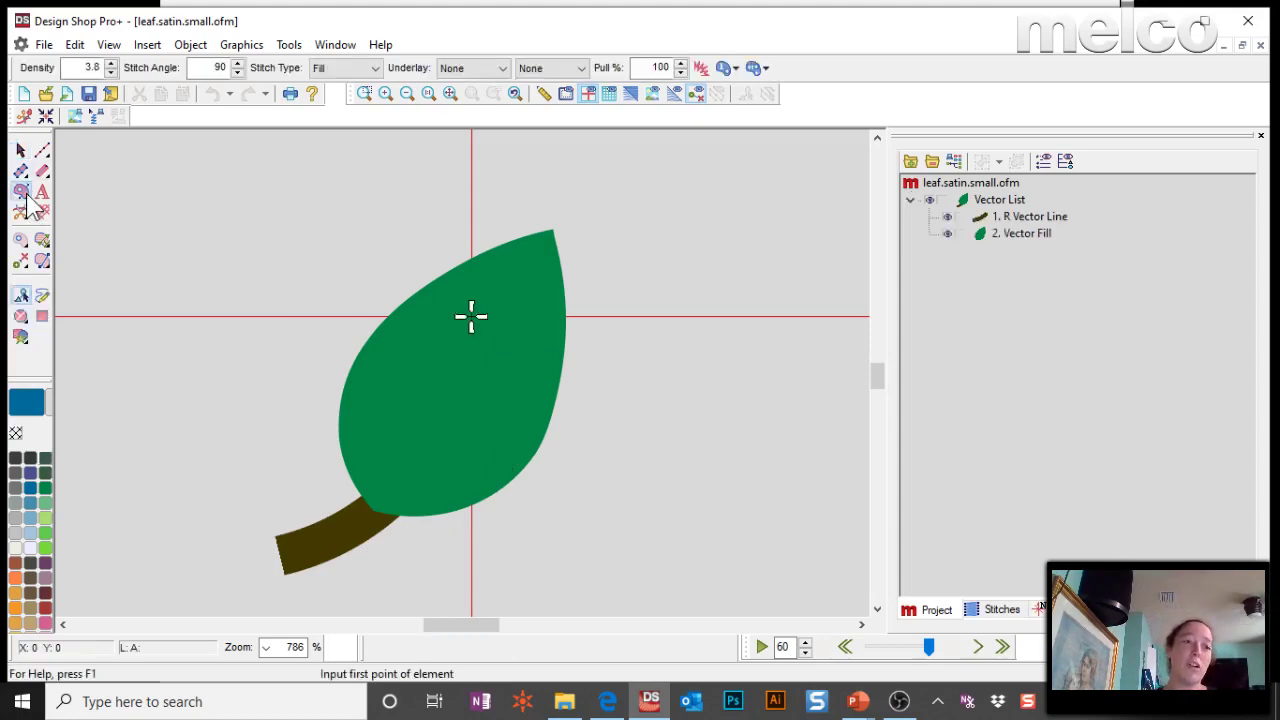
pyautogui.click(372, 510)
pyautogui.click(338, 427)
pyautogui.click(363, 347)
pyautogui.click(425, 285)
pyautogui.click(554, 229)
pyautogui.click(566, 332)
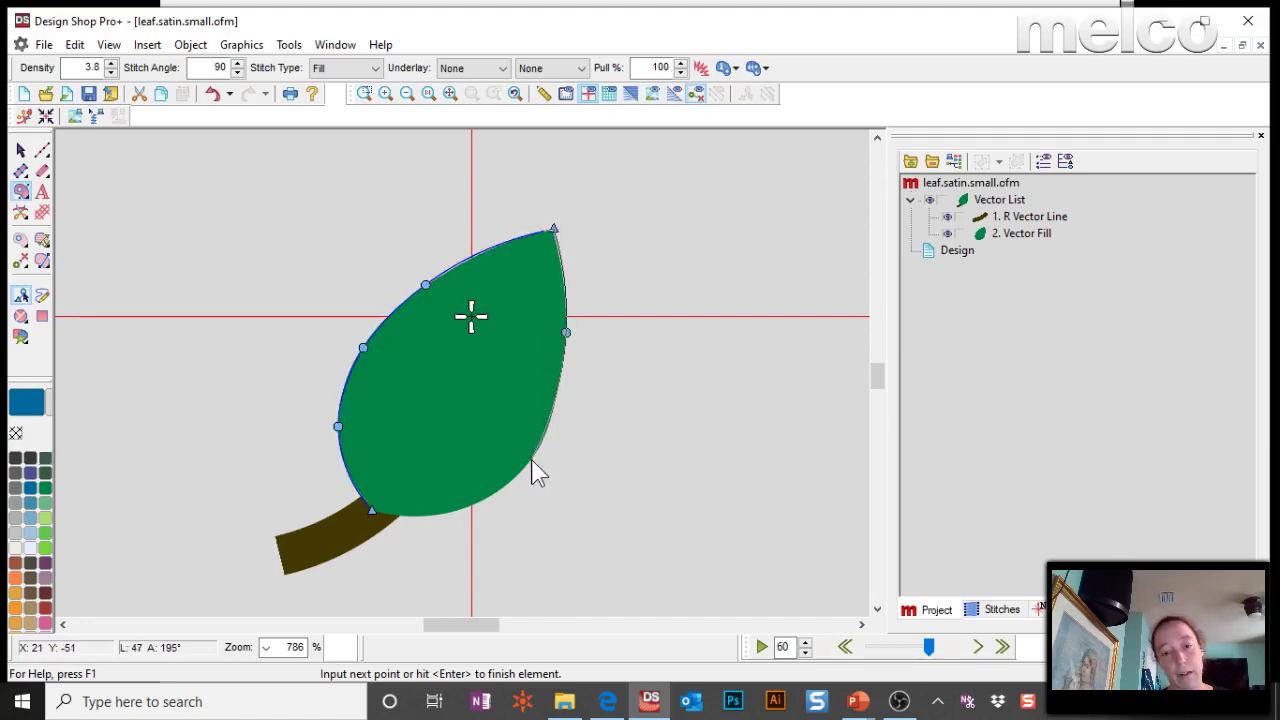
pyautogui.click(544, 437)
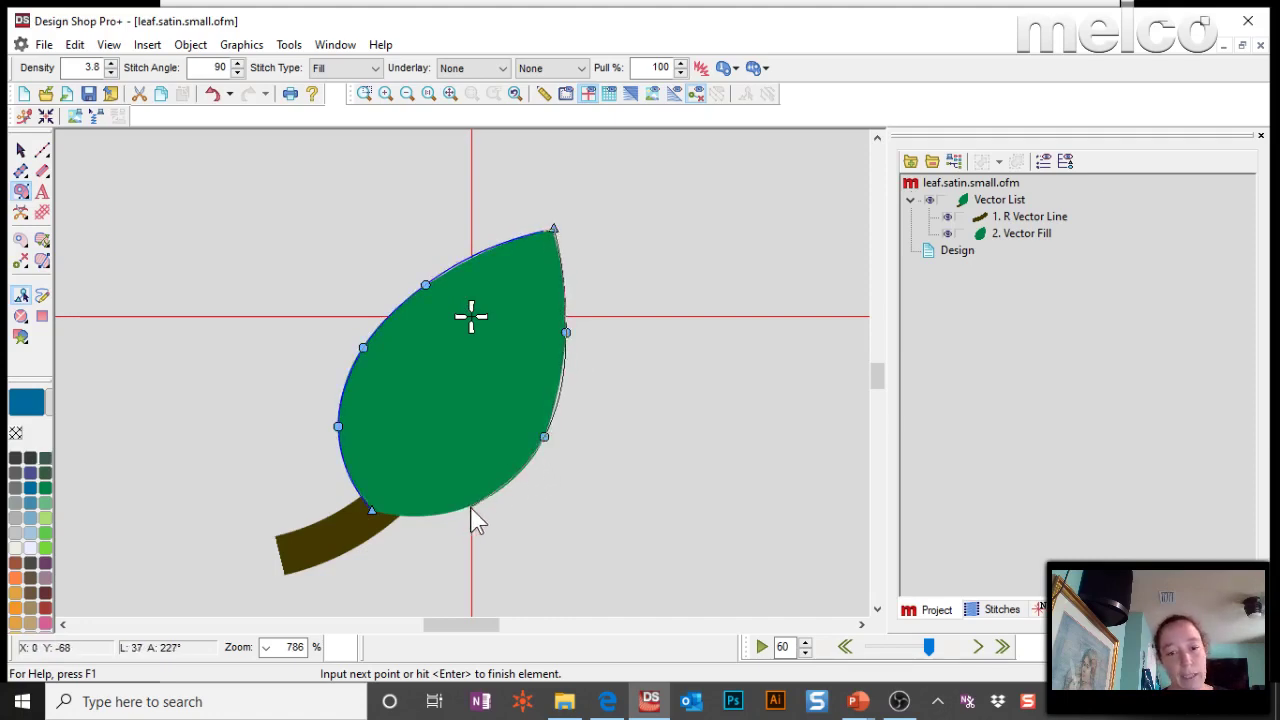
pyautogui.click(471, 508)
pyautogui.click(378, 518)
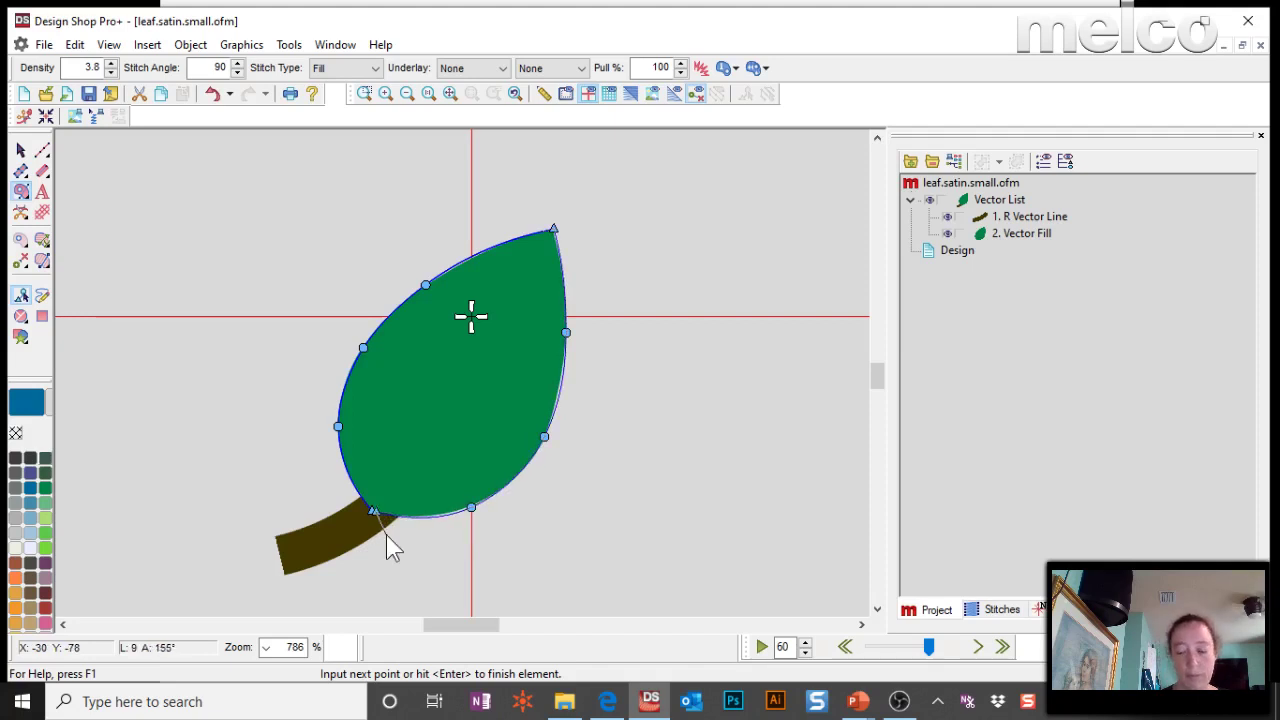
pyautogui.press('Return')
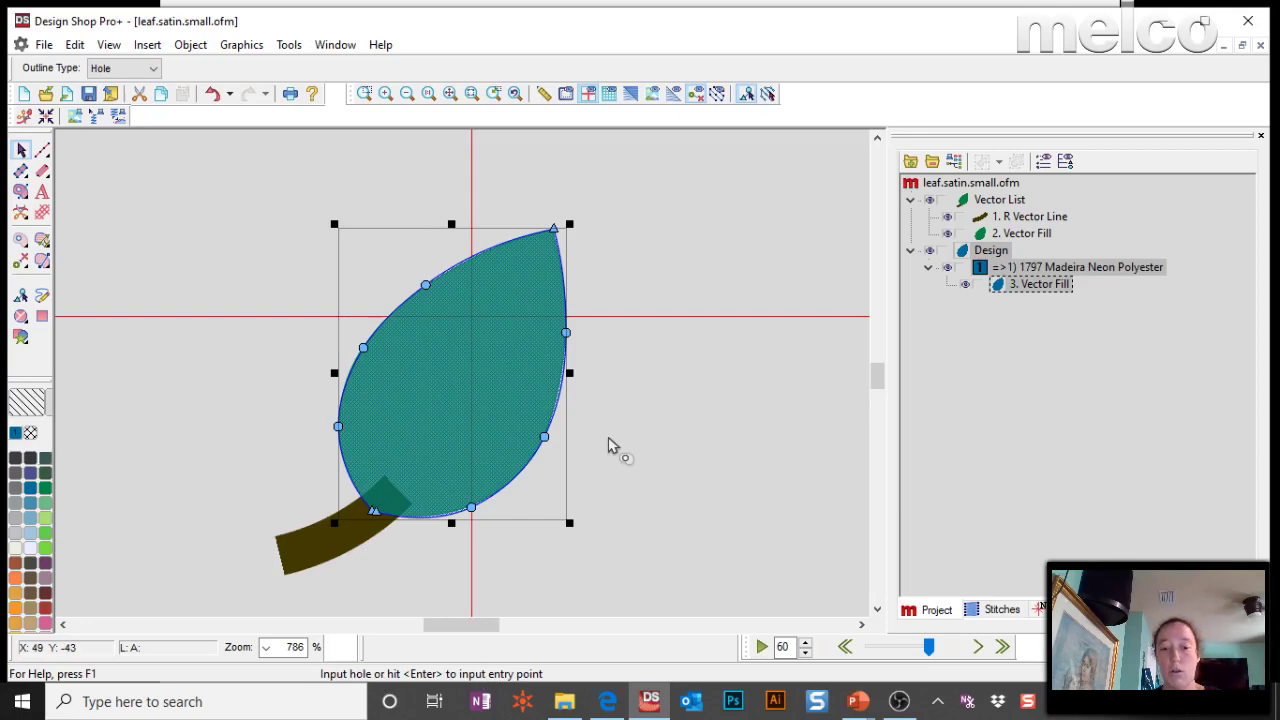
# - Skip holes, set entry near the tip and exit near the base, and set the stitch angle
pyautogui.press('Return')
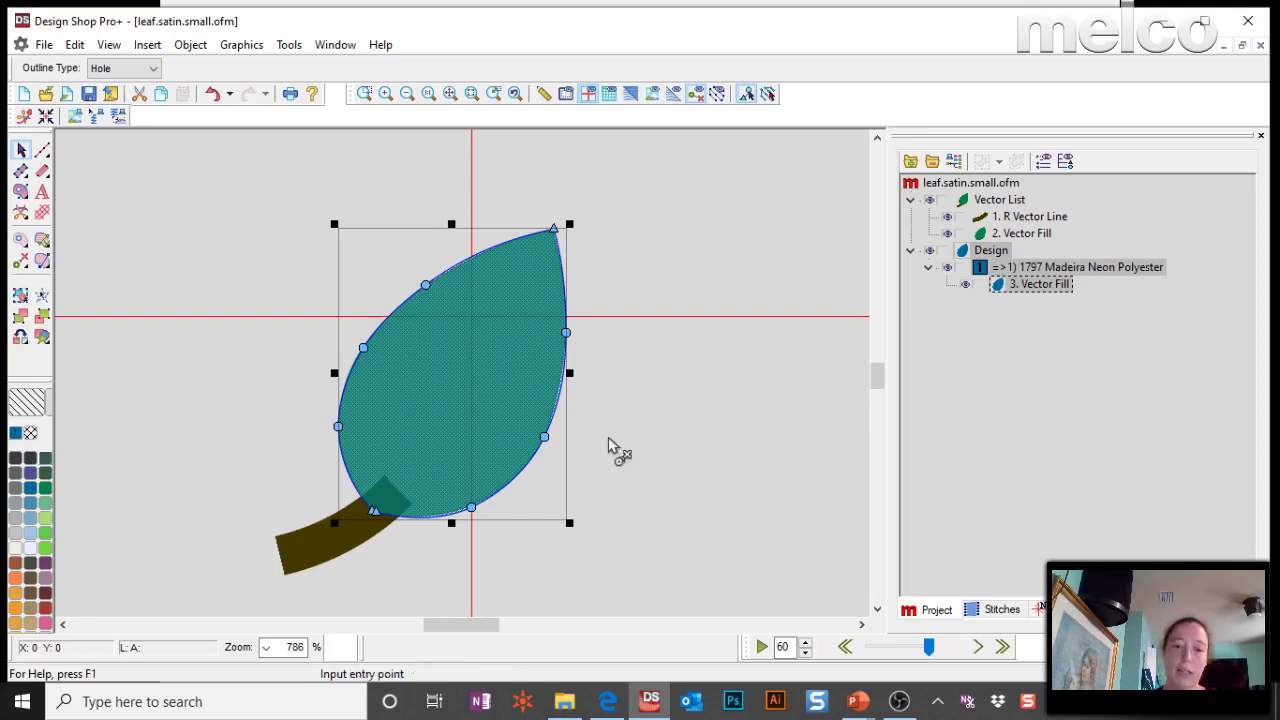
pyautogui.click(534, 166)
pyautogui.click(539, 544)
pyautogui.moveTo(399, 253); pyautogui.dragTo(494, 490)
# - Show realistic stitches and select the leaf's Complex Fill object
pyautogui.click(632, 97)
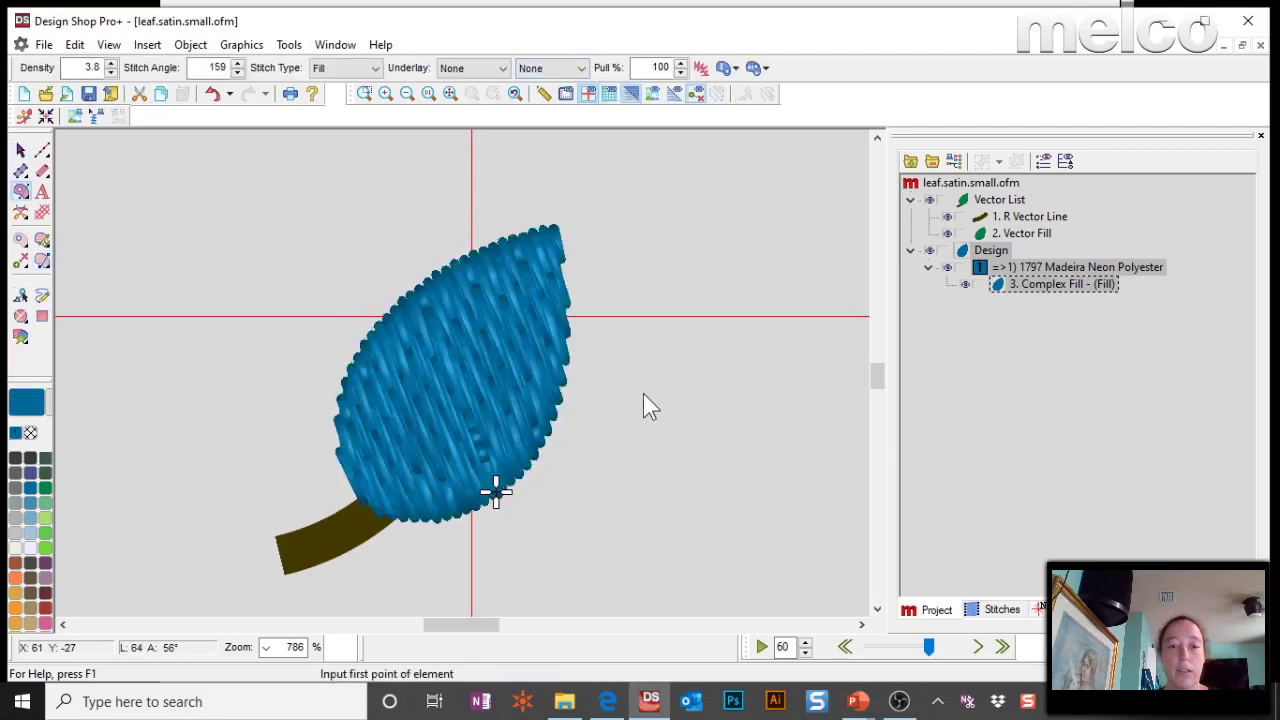
pyautogui.click(1092, 282)
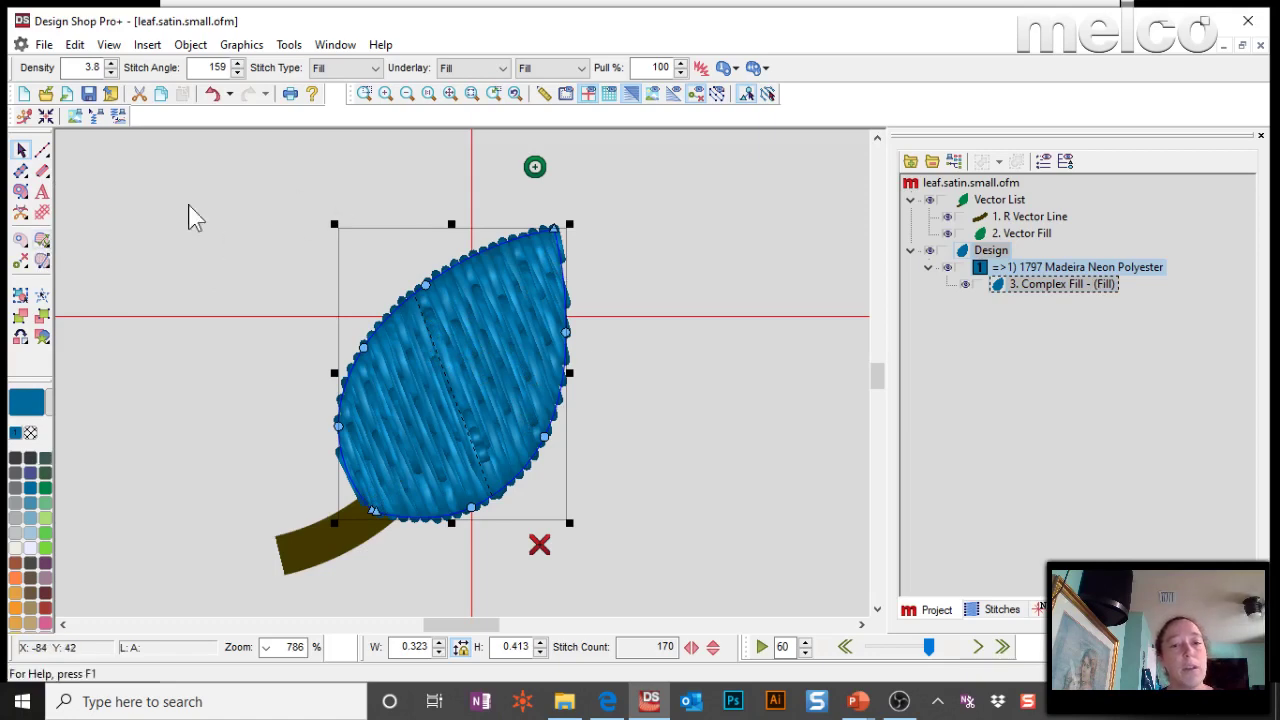
pyautogui.click(45, 241)
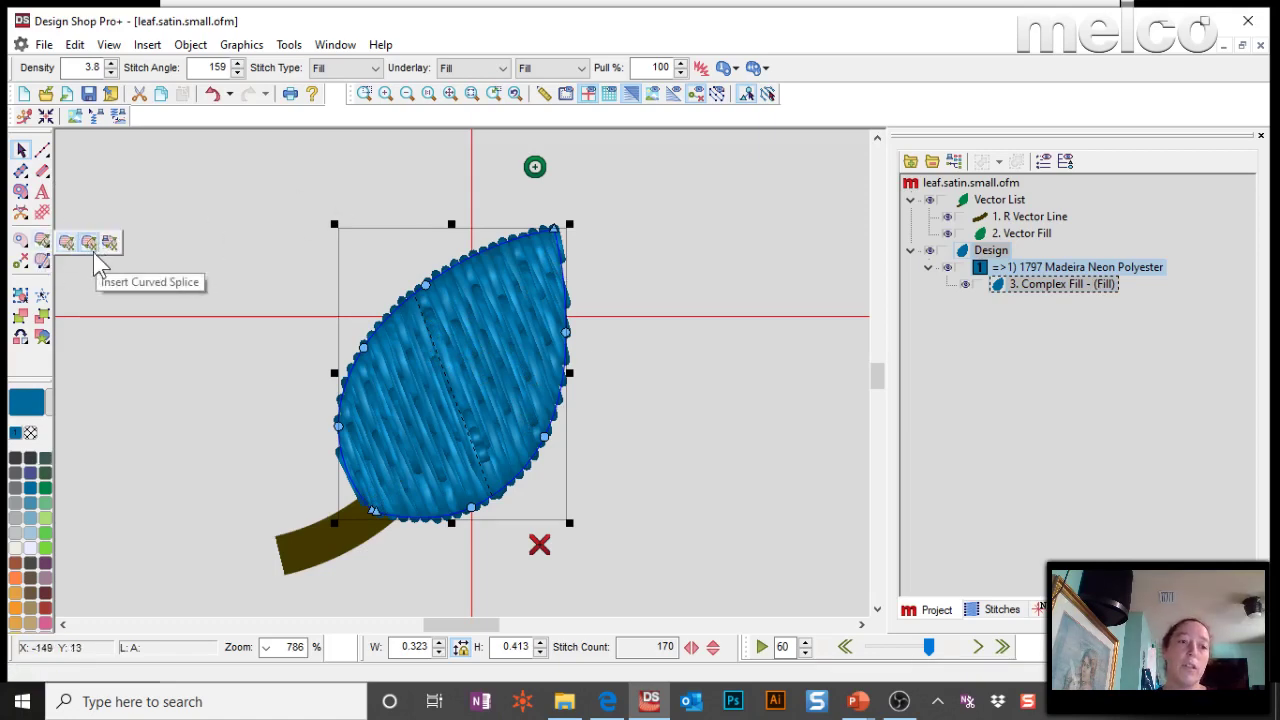
pyautogui.click(745, 387)
pyautogui.click(521, 379)
pyautogui.click(44, 241)
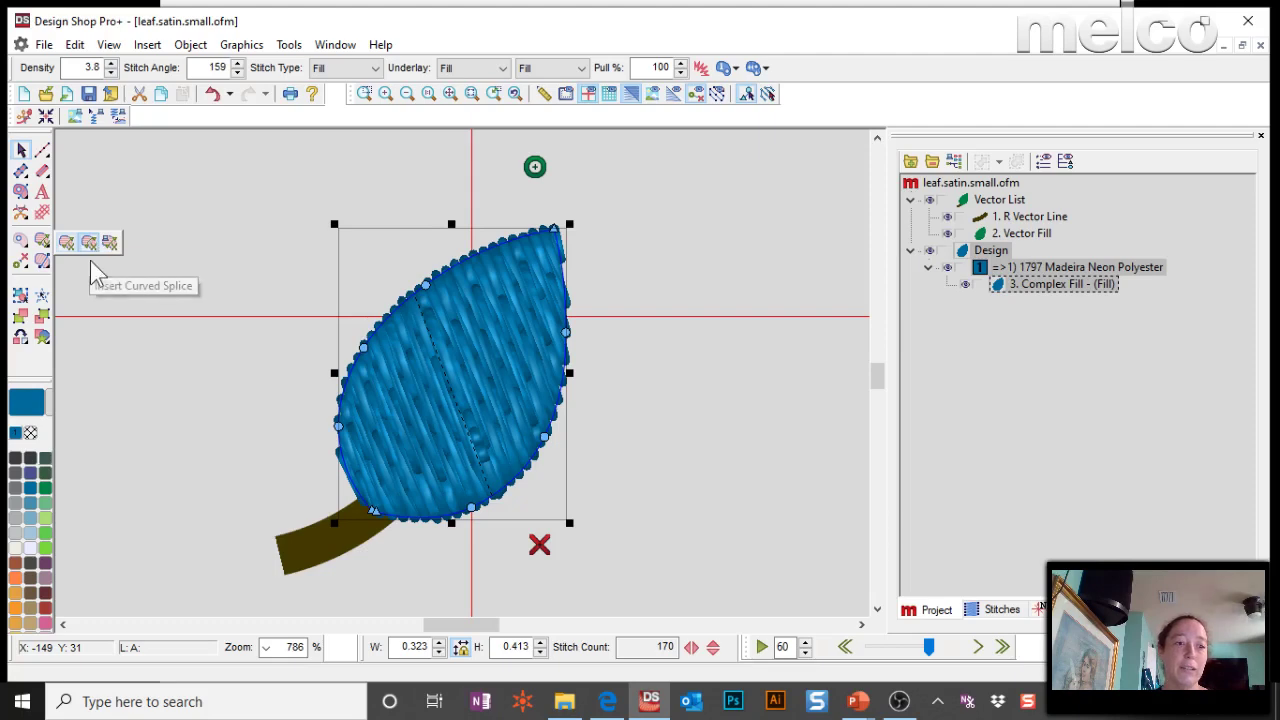
# - Insert a curved splice from the leaf tip through the centre to the stem
pyautogui.click(90, 243)
pyautogui.click(556, 229)
pyautogui.click(506, 331)
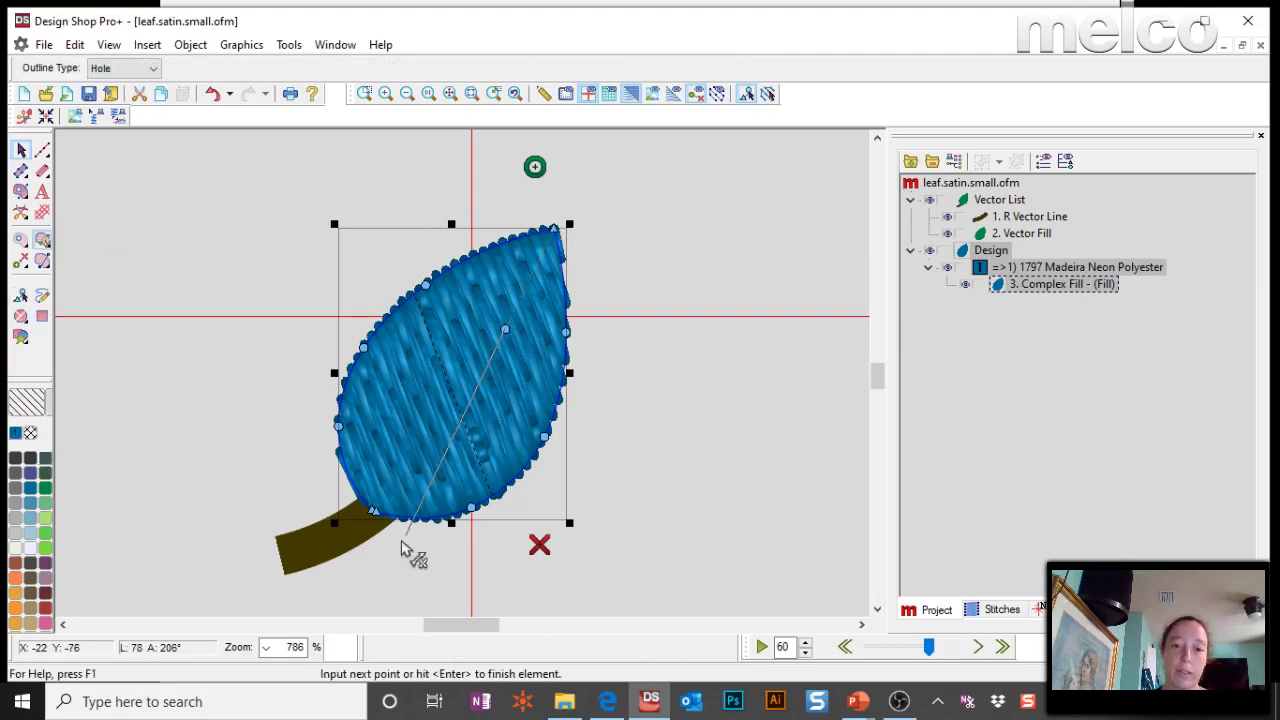
pyautogui.click(340, 550)
pyautogui.press('Return')
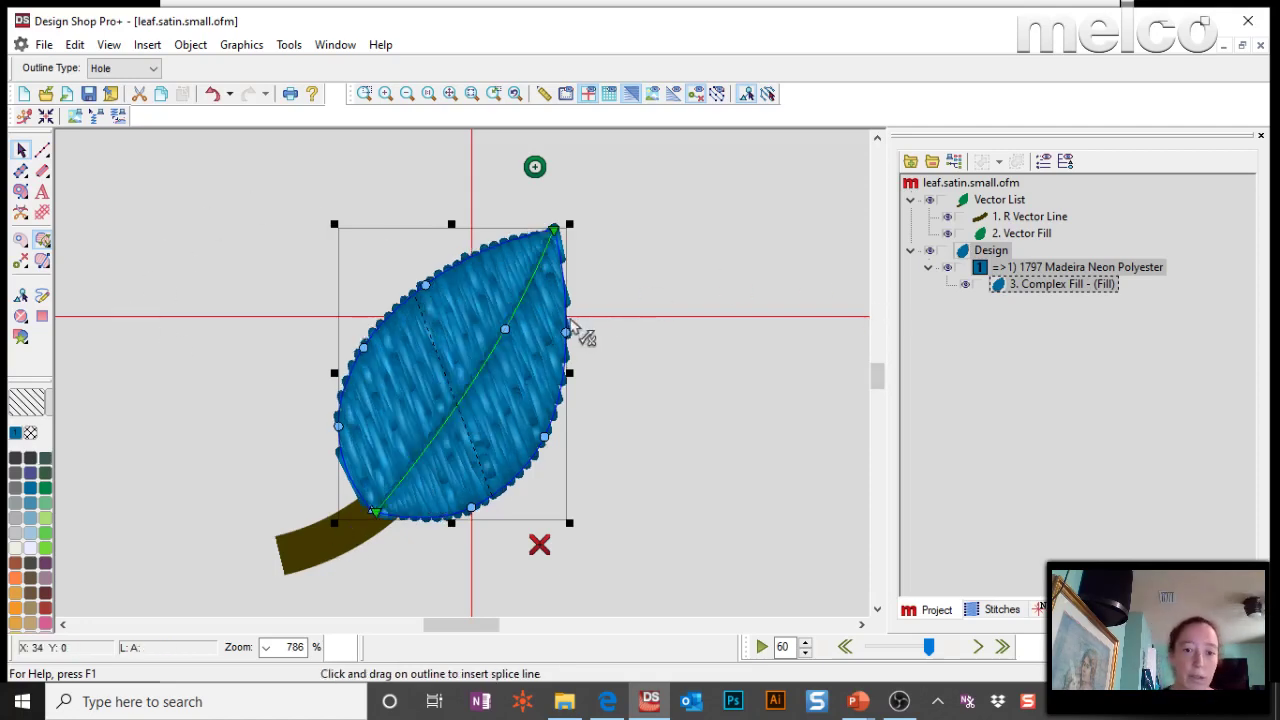
# - Set the leaf object's Top Stitching type to Satin in Object Properties
pyautogui.doubleClick(1045, 282)
pyautogui.click(933, 149)
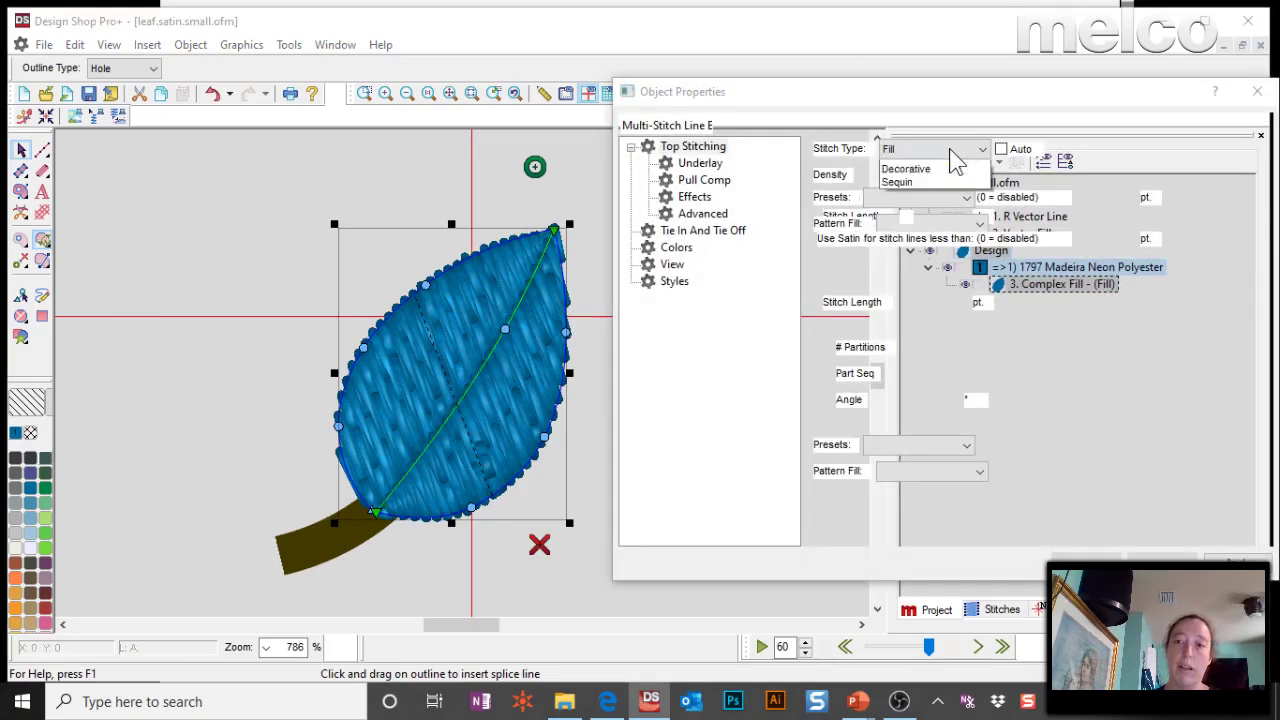
pyautogui.click(915, 164)
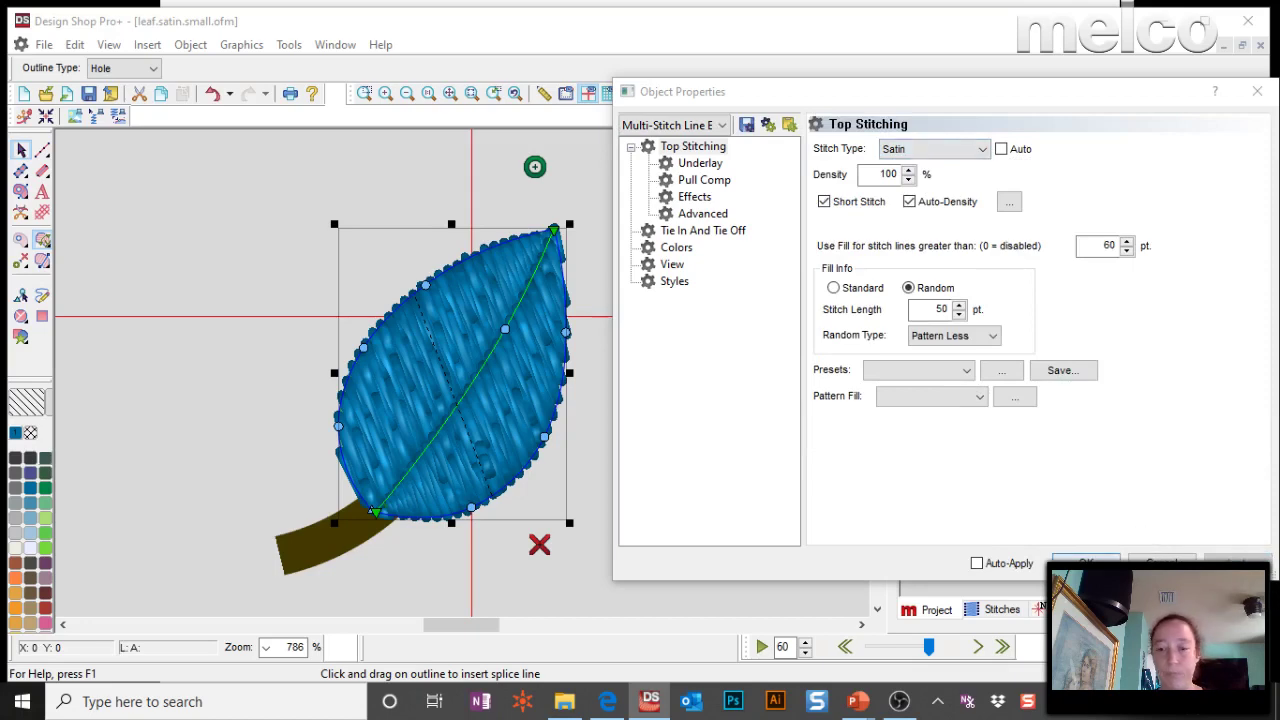
pyautogui.click(1105, 562)
pyautogui.press('Escape')
pyautogui.doubleClick(430, 260)
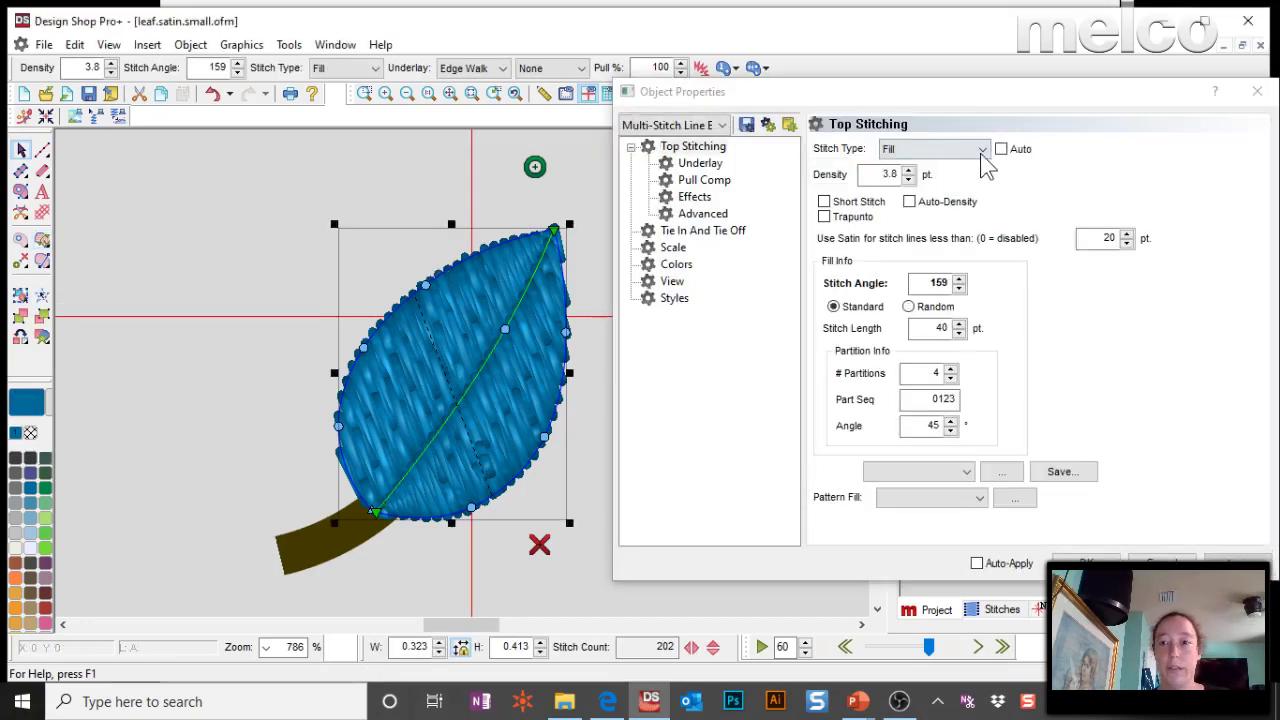
pyautogui.click(983, 149)
pyautogui.click(917, 166)
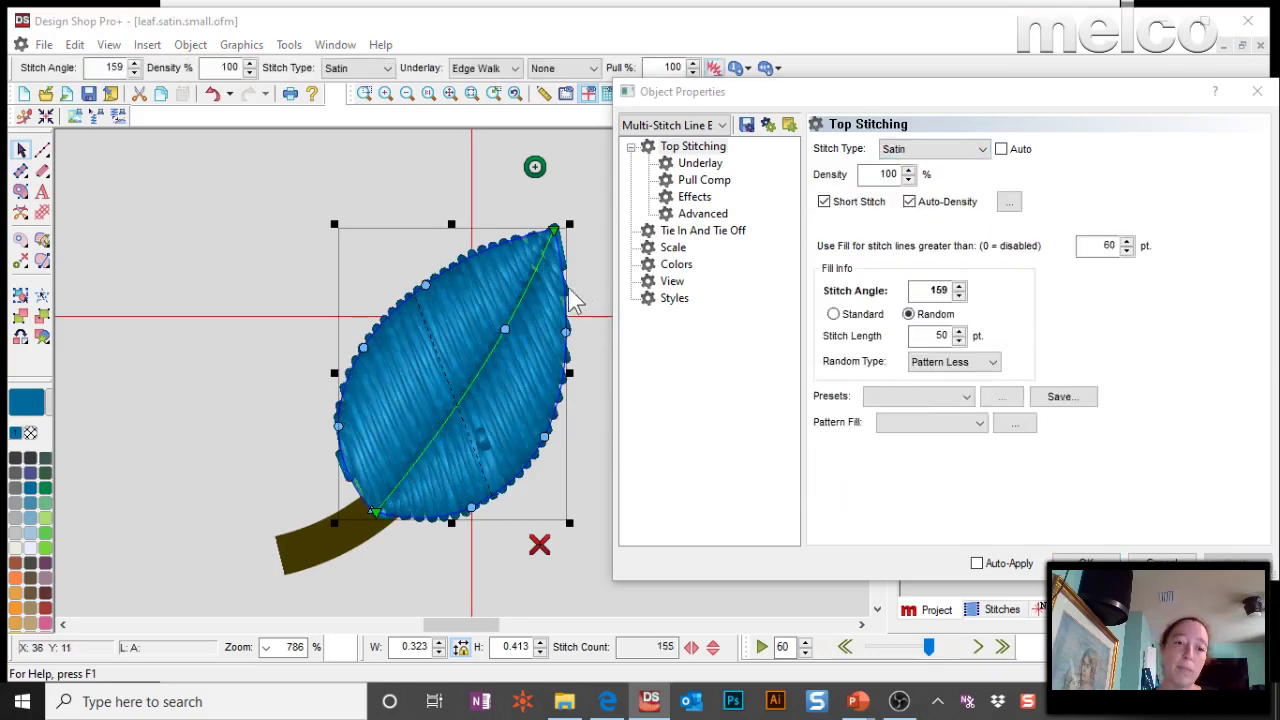
# - Add four stitch direction lines across both leaf halves, then close properties and deselect
pyautogui.click(329, 263)
pyautogui.click(489, 343)
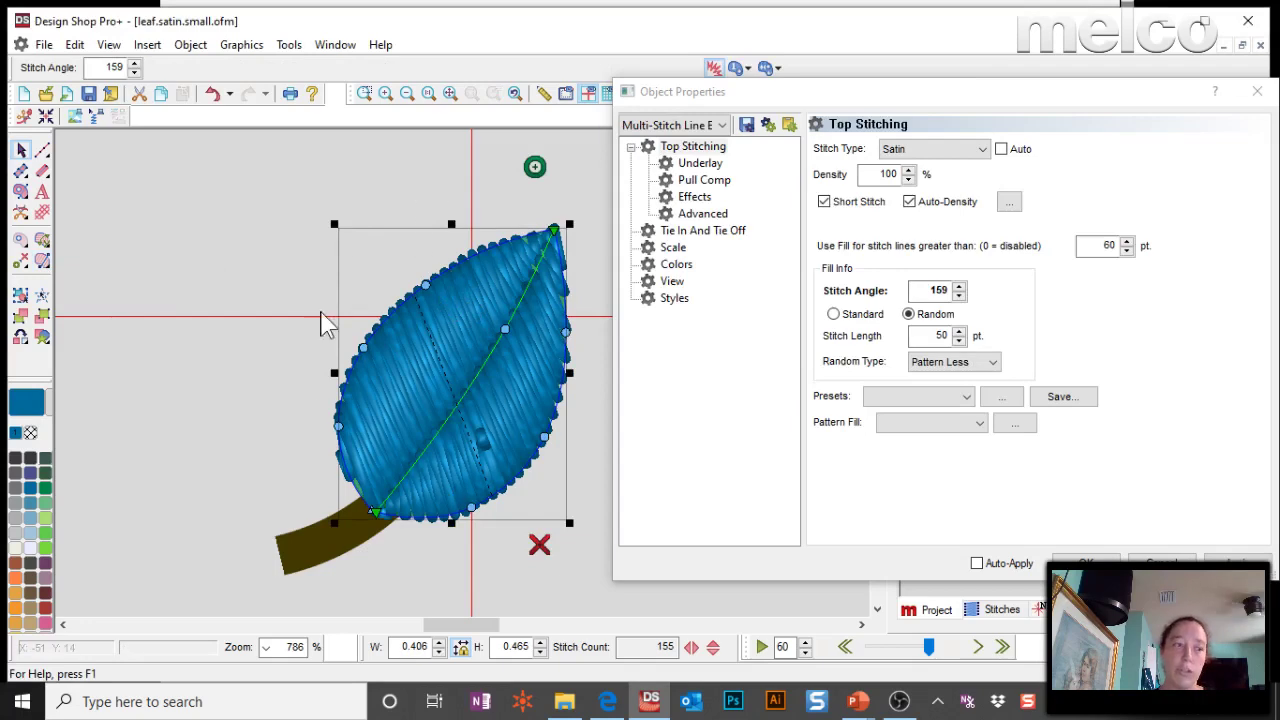
pyautogui.click(42, 260)
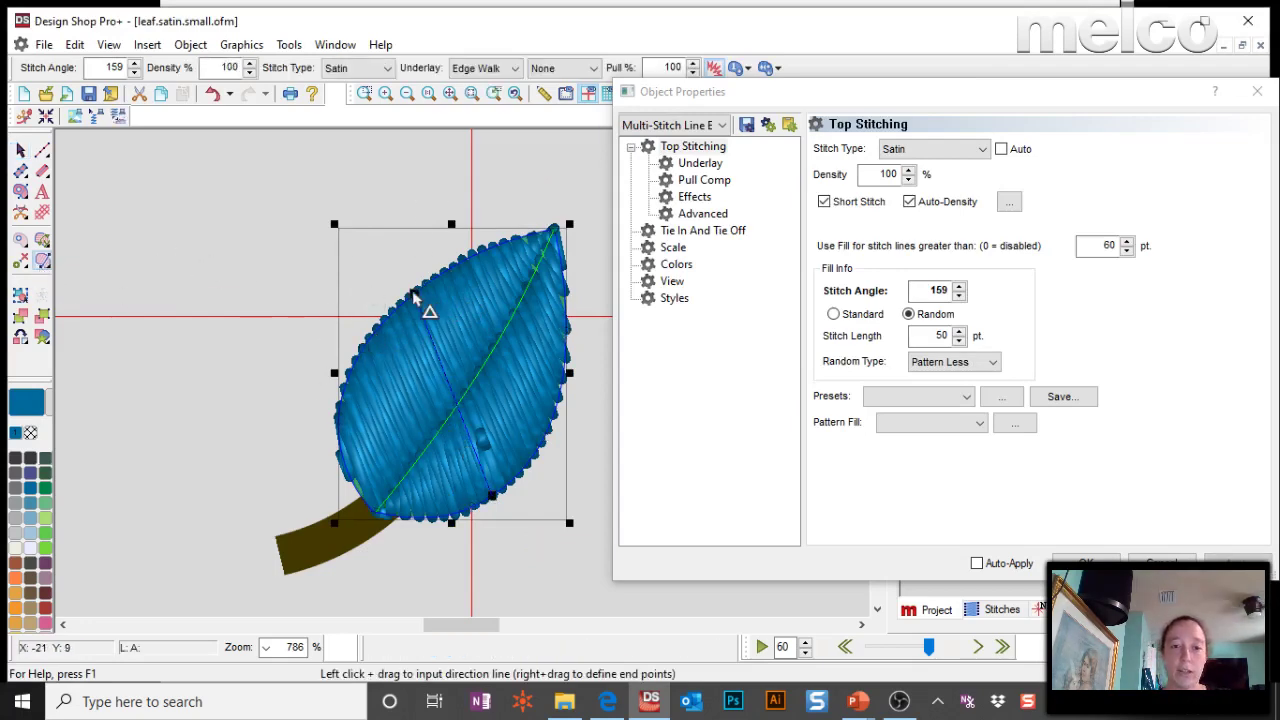
pyautogui.moveTo(414, 293)
pyautogui.mouseDown()
pyautogui.moveTo(503, 507)
pyautogui.moveTo(492, 495)
pyautogui.mouseUp()
pyautogui.moveTo(464, 432); pyautogui.dragTo(443, 428)
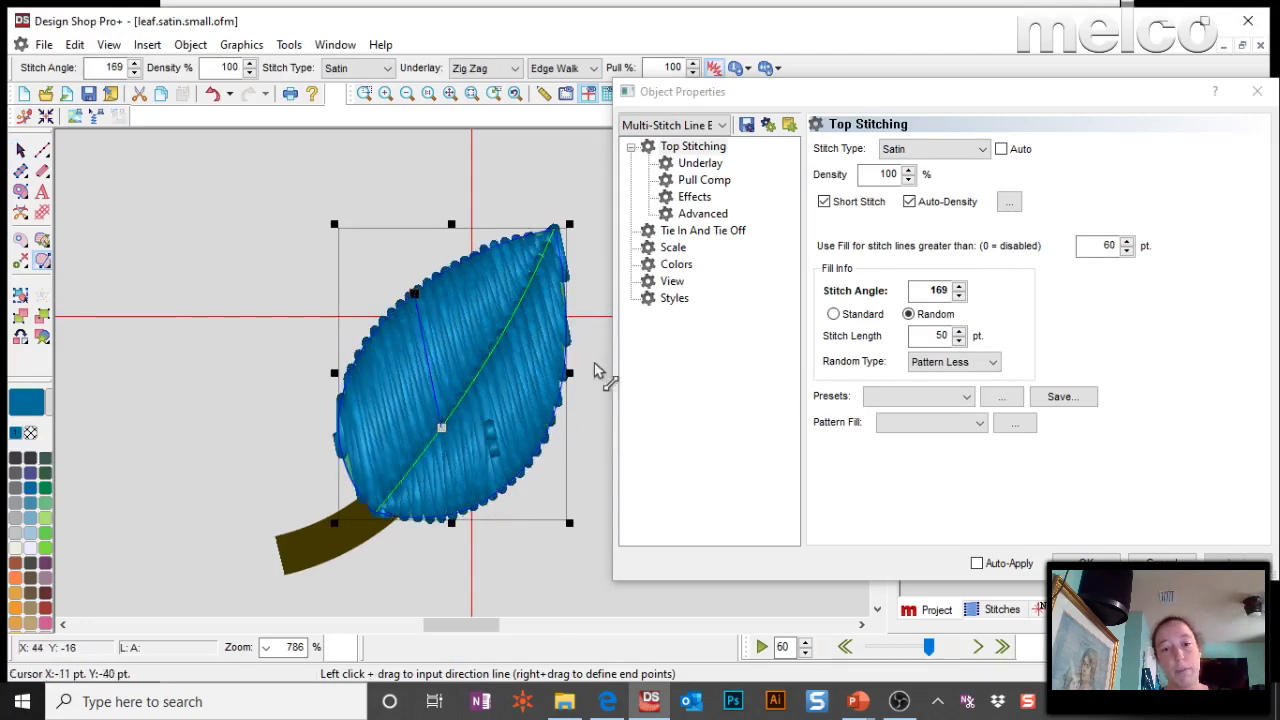
pyautogui.moveTo(481, 368); pyautogui.dragTo(566, 364)
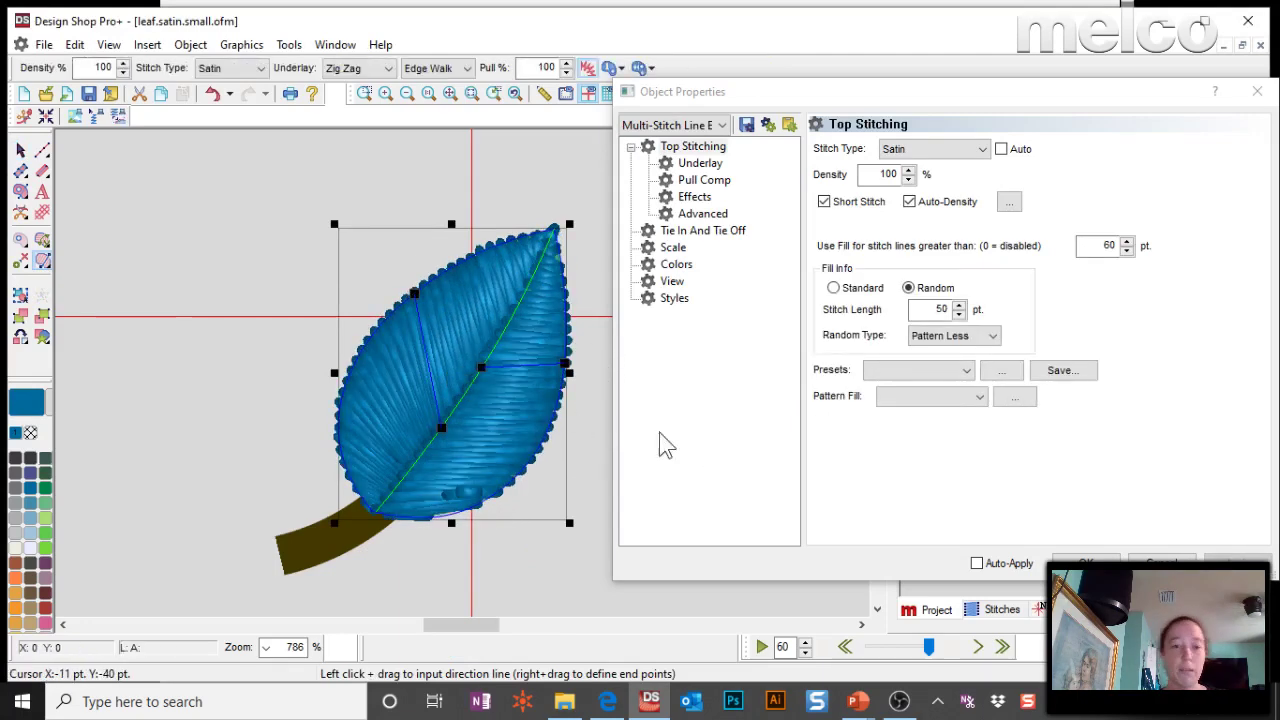
pyautogui.moveTo(338, 370); pyautogui.dragTo(390, 494)
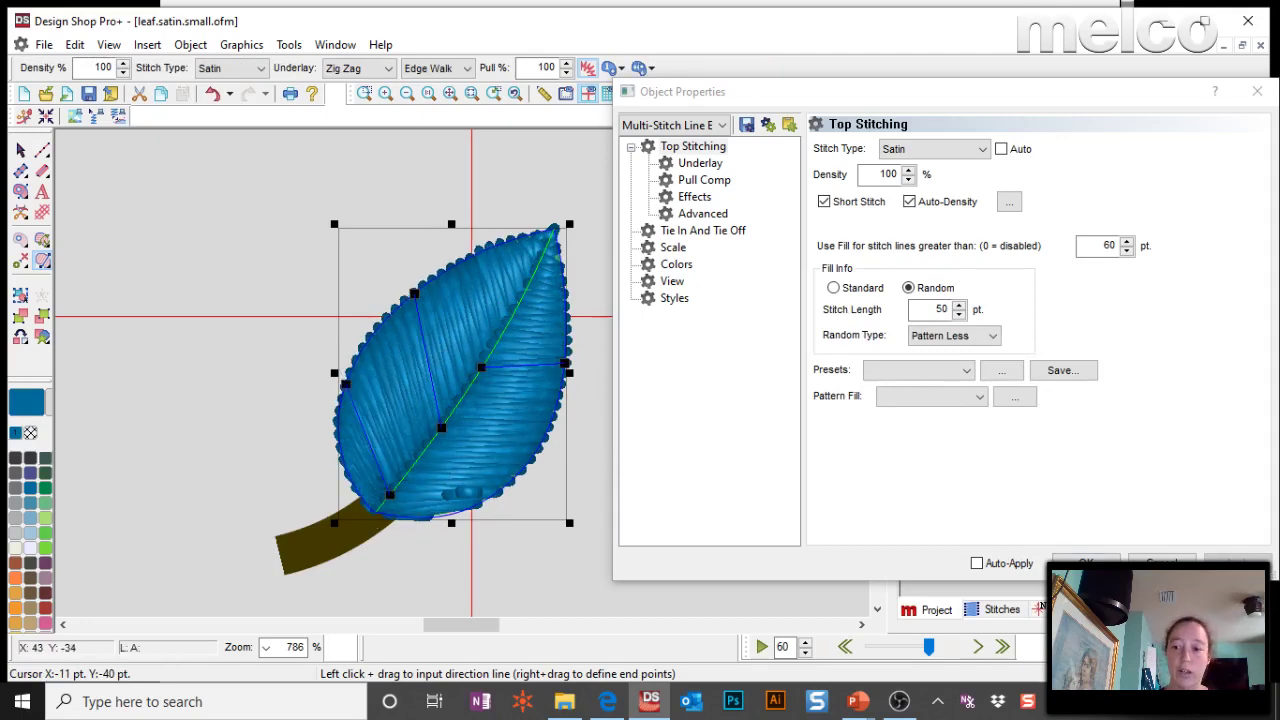
pyautogui.click(1085, 563)
pyautogui.click(21, 150)
pyautogui.click(200, 214)
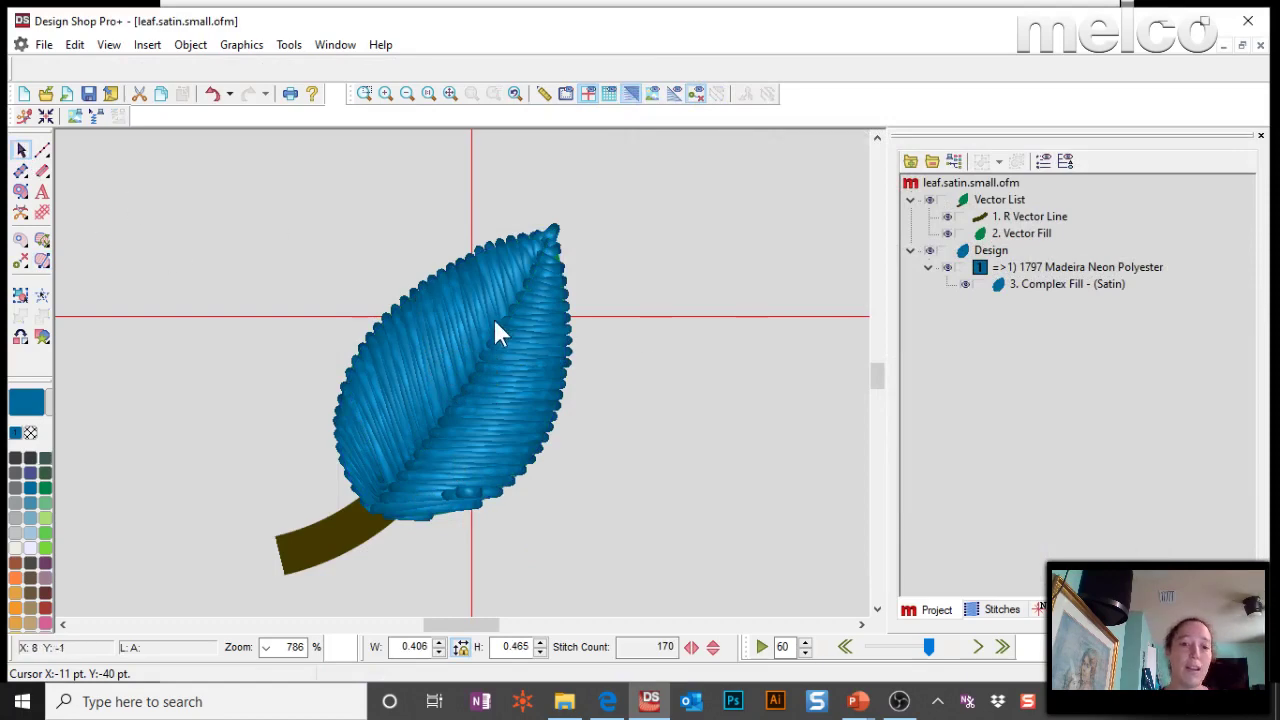
# - Move the satin leaf aside and digitize a satin column for the leaf's left half
pyautogui.click(1040, 286)
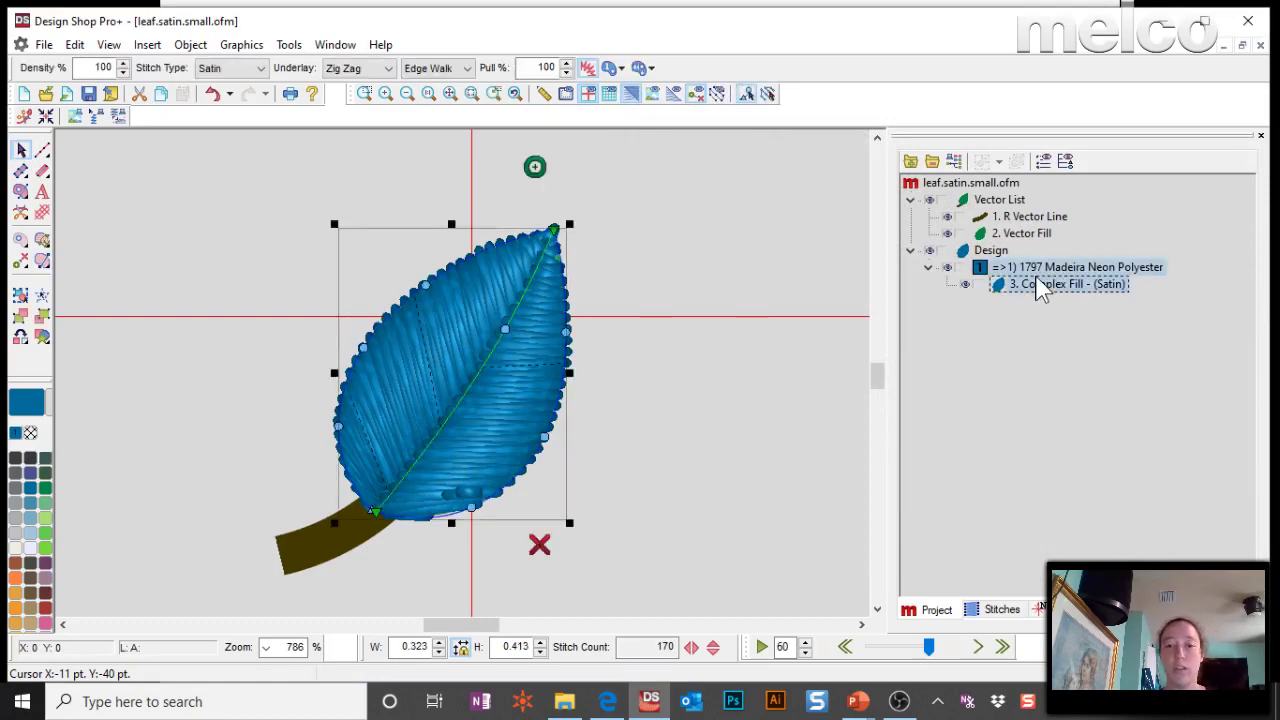
pyautogui.moveTo(398, 272); pyautogui.dragTo(677, 276)
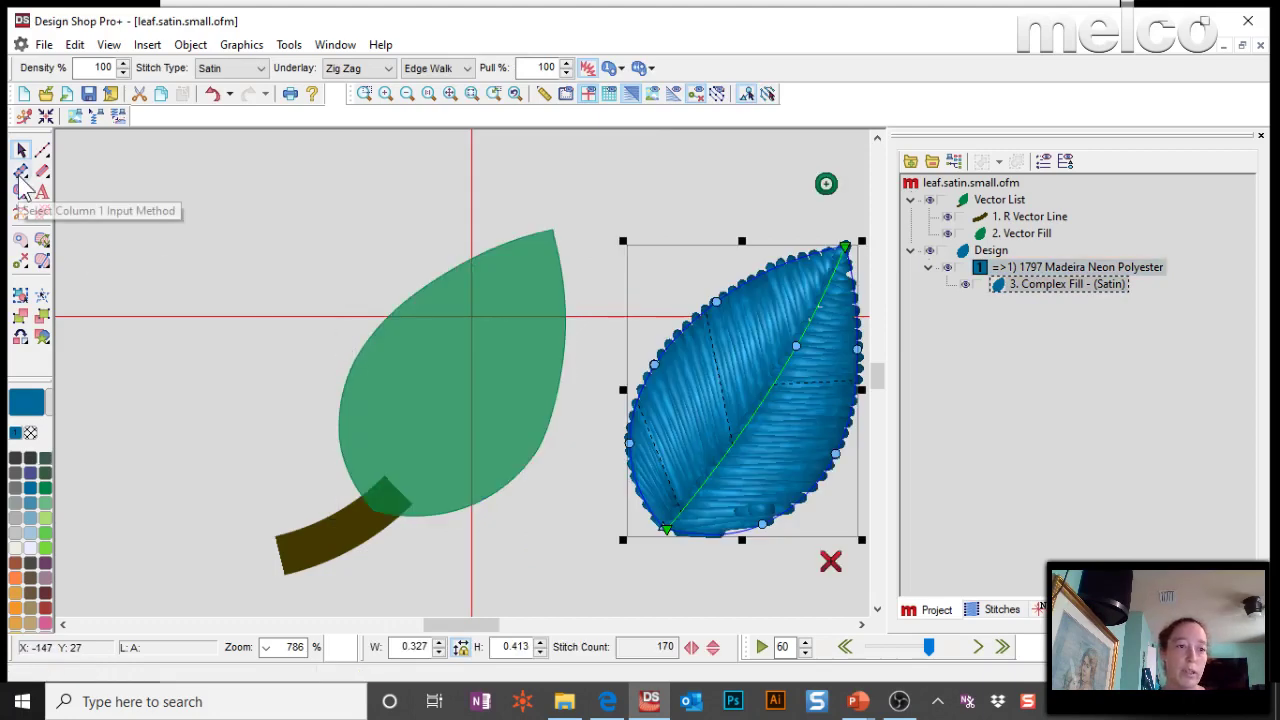
pyautogui.click(21, 172)
pyautogui.click(364, 502)
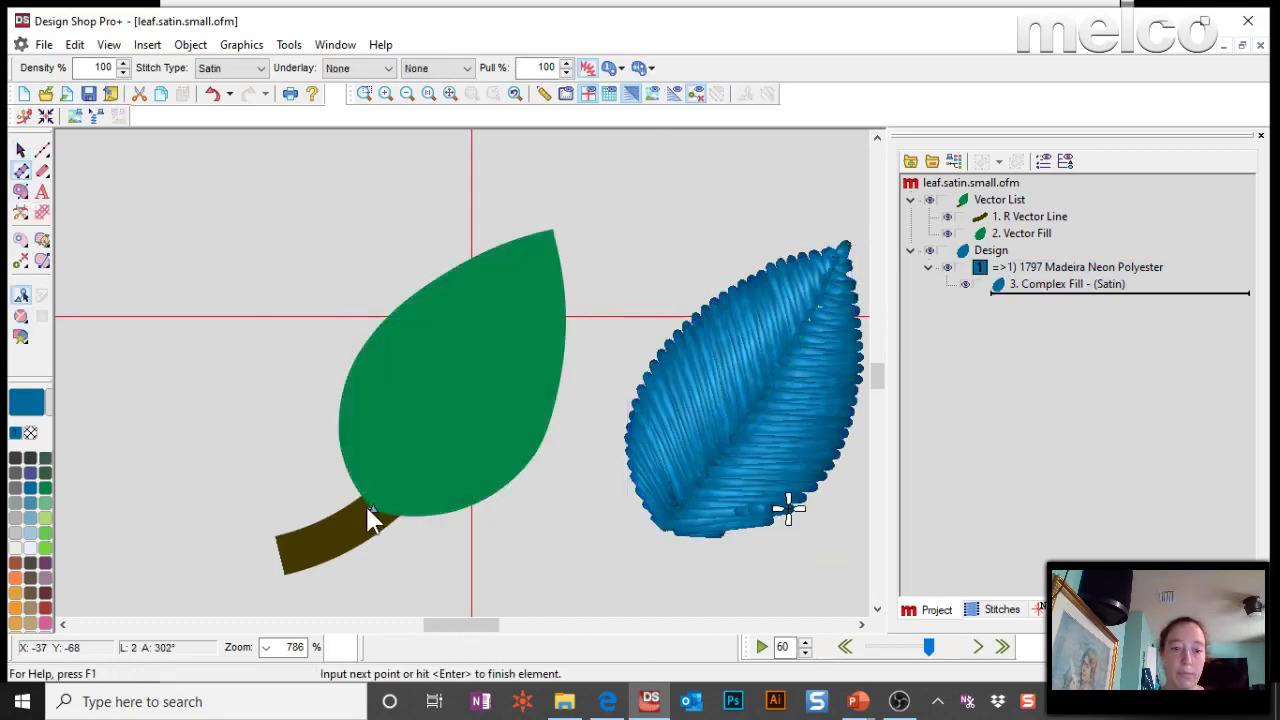
pyautogui.click(394, 493)
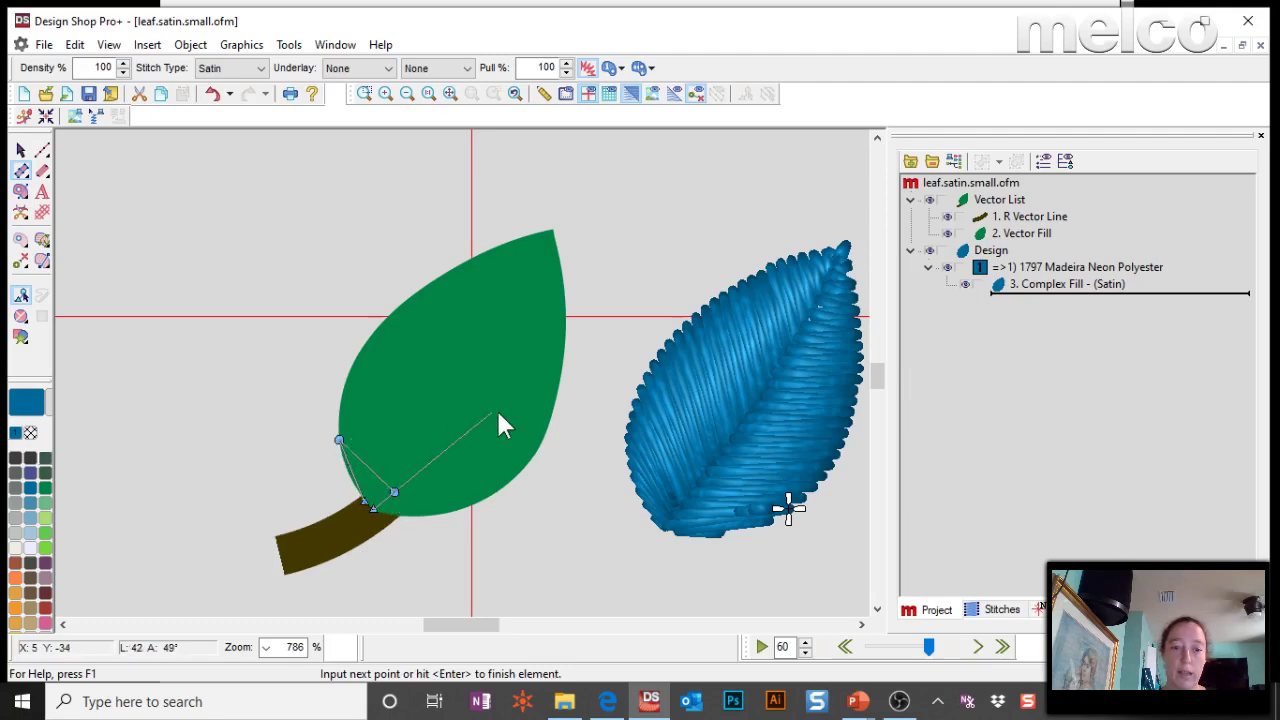
pyautogui.click(464, 406)
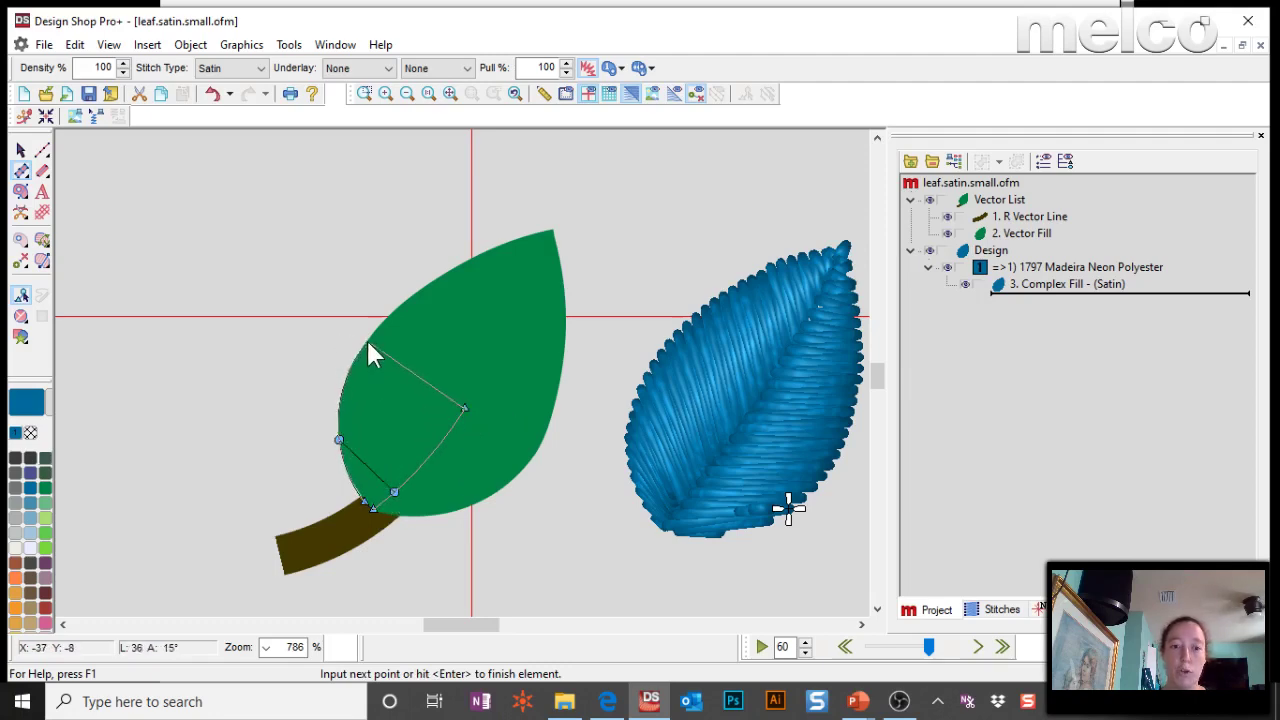
pyautogui.click(371, 337)
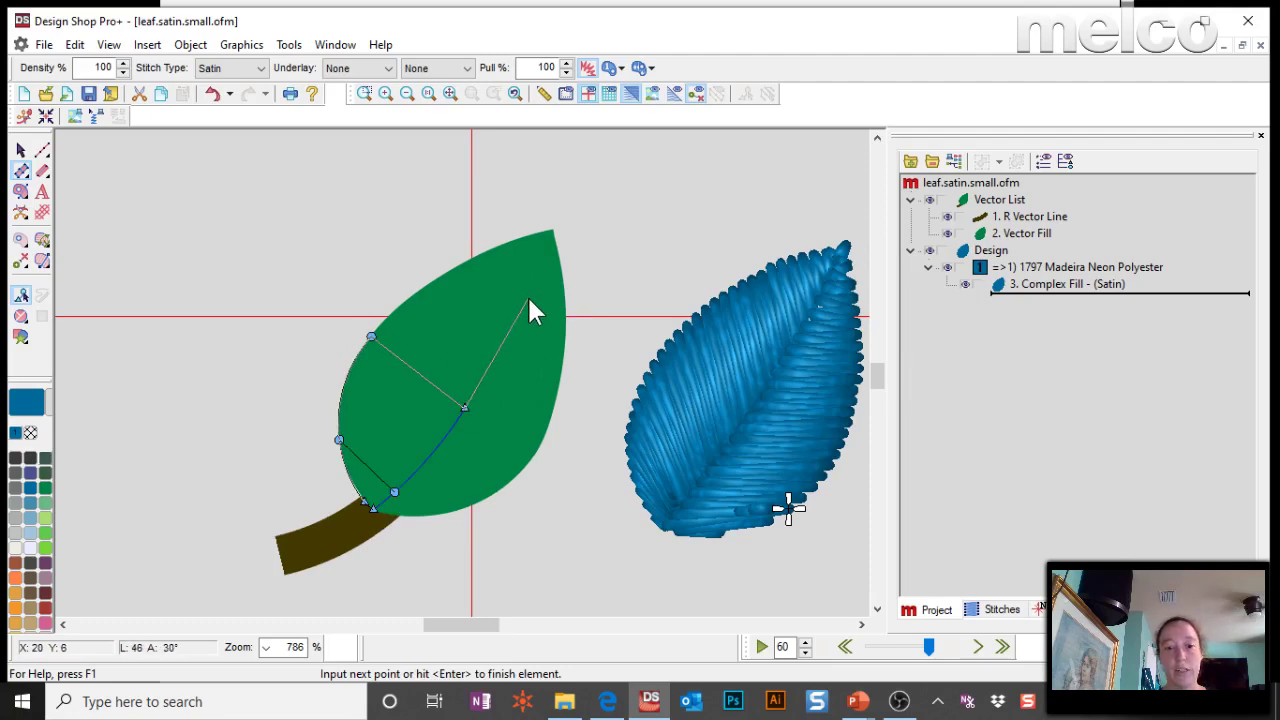
pyautogui.click(518, 302)
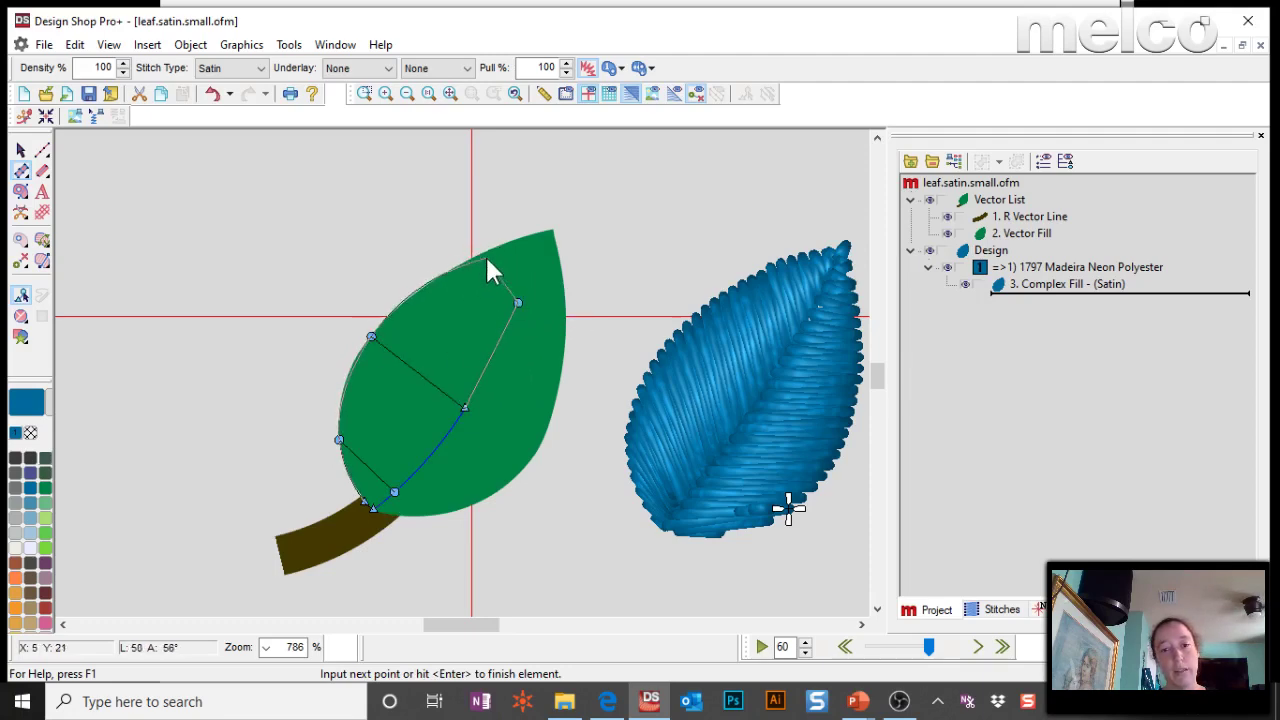
pyautogui.click(462, 264)
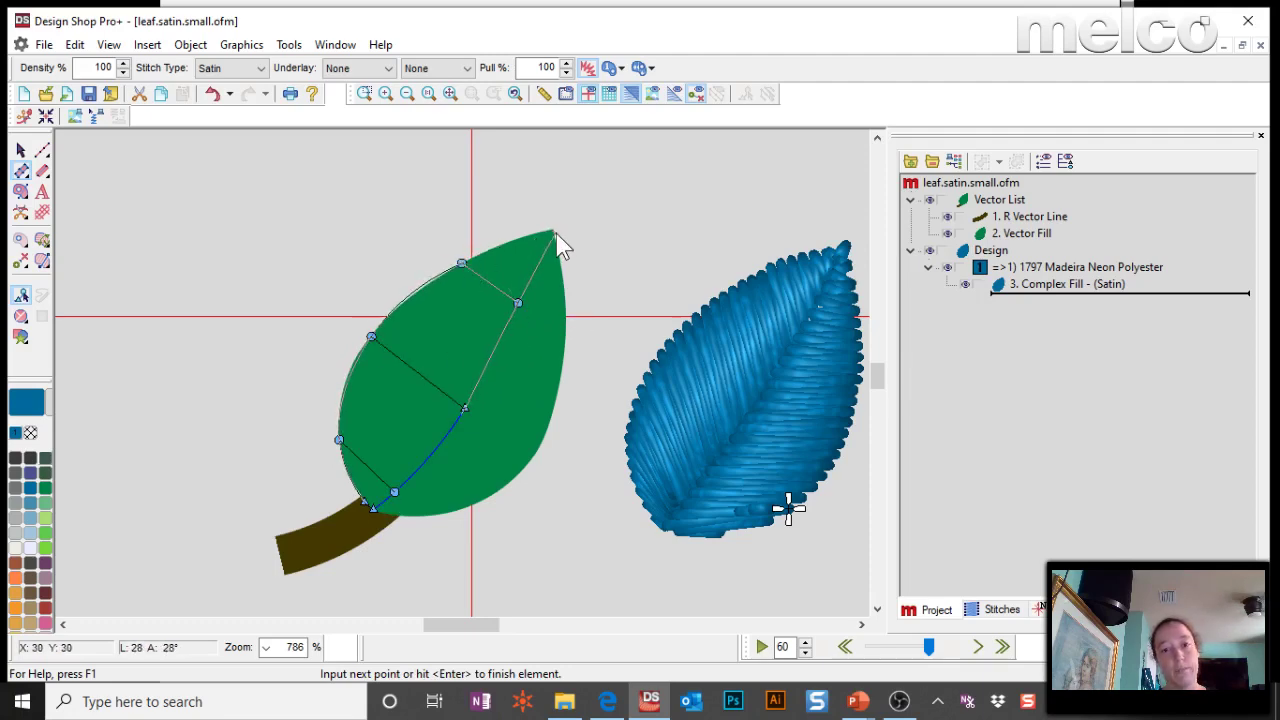
pyautogui.click(551, 230)
pyautogui.press('Return')
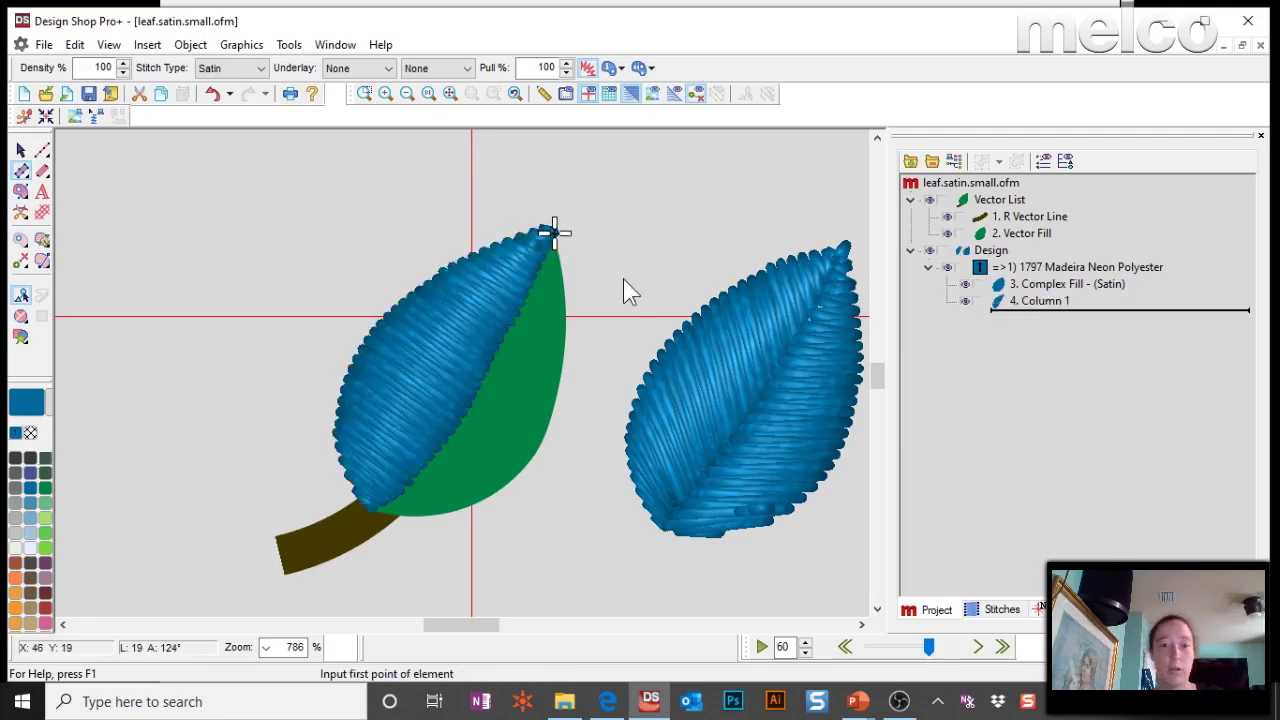
# - Digitize a second satin column for the right half, from tip down to the base
pyautogui.click(553, 233)
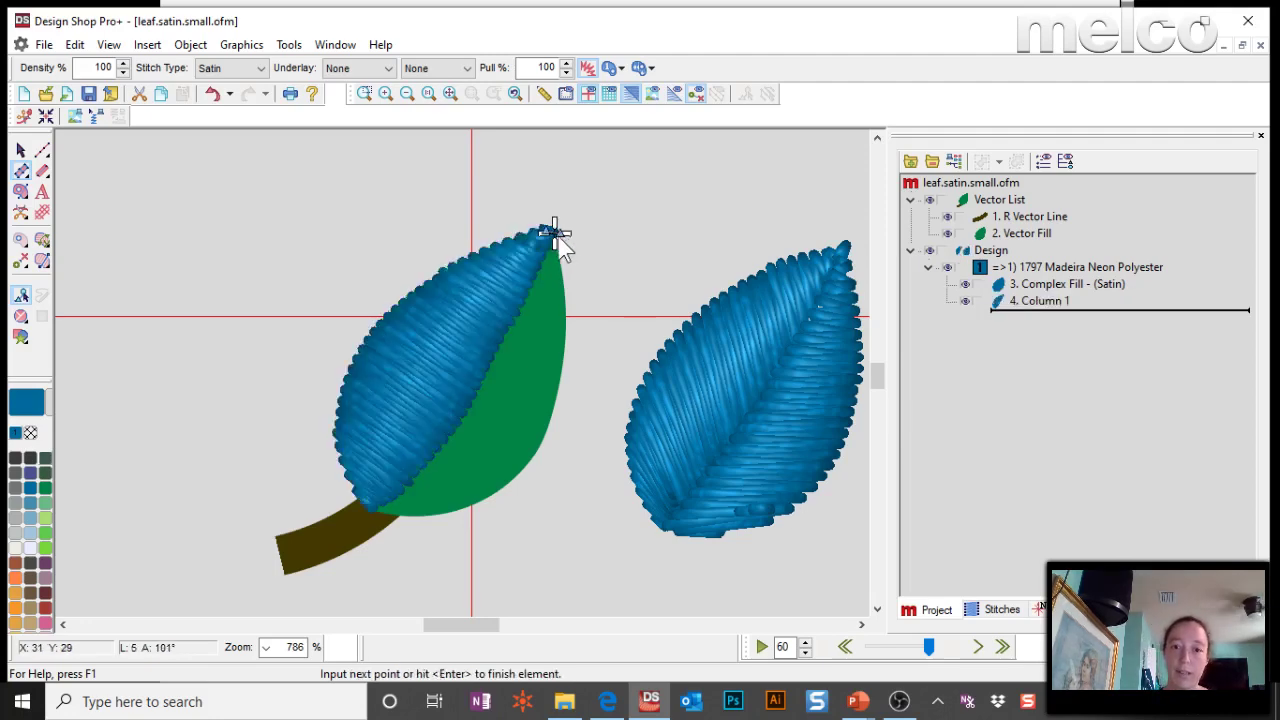
pyautogui.click(520, 273)
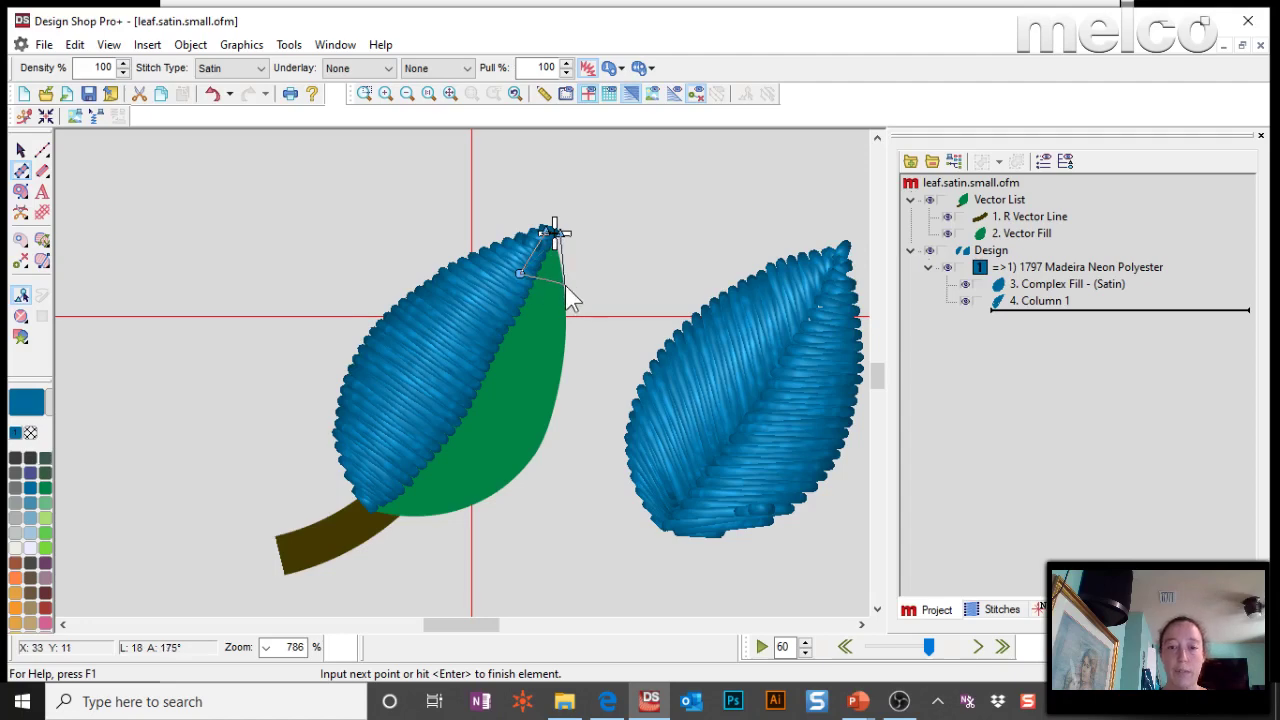
pyautogui.click(566, 290)
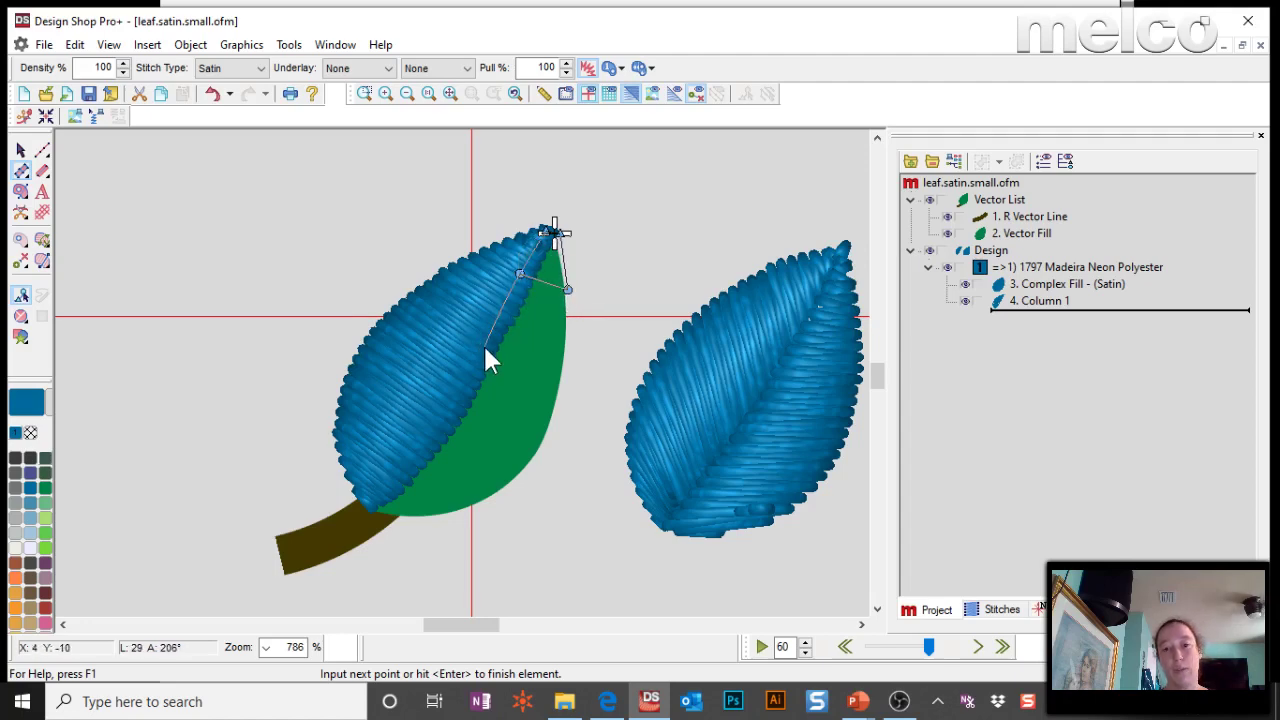
pyautogui.click(484, 348)
pyautogui.click(564, 370)
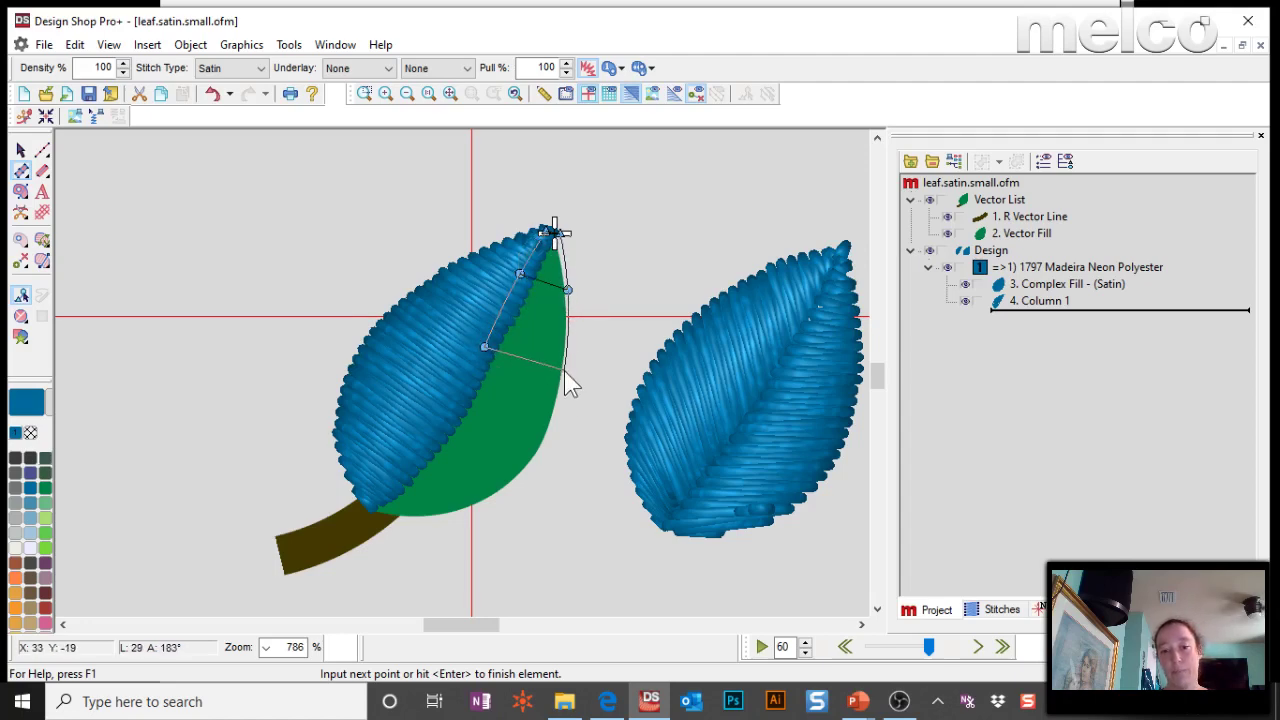
pyautogui.click(403, 471)
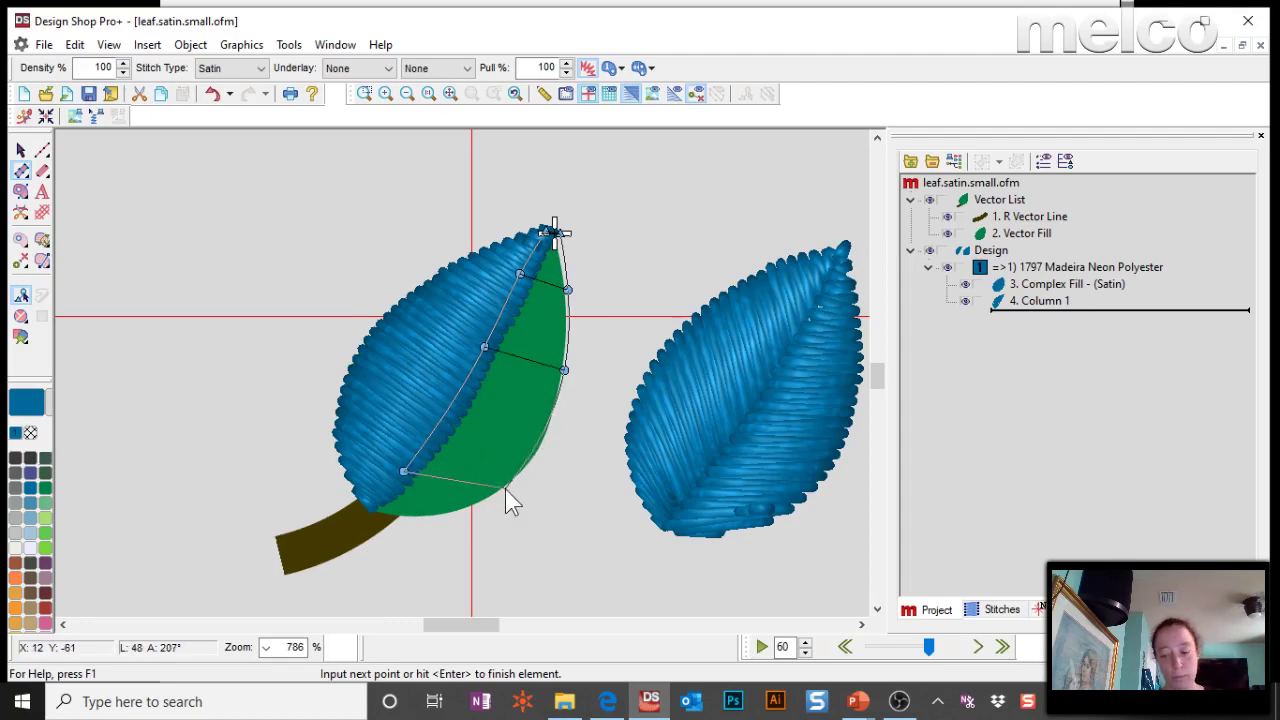
pyautogui.press('BackSpace')
pyautogui.click(453, 422)
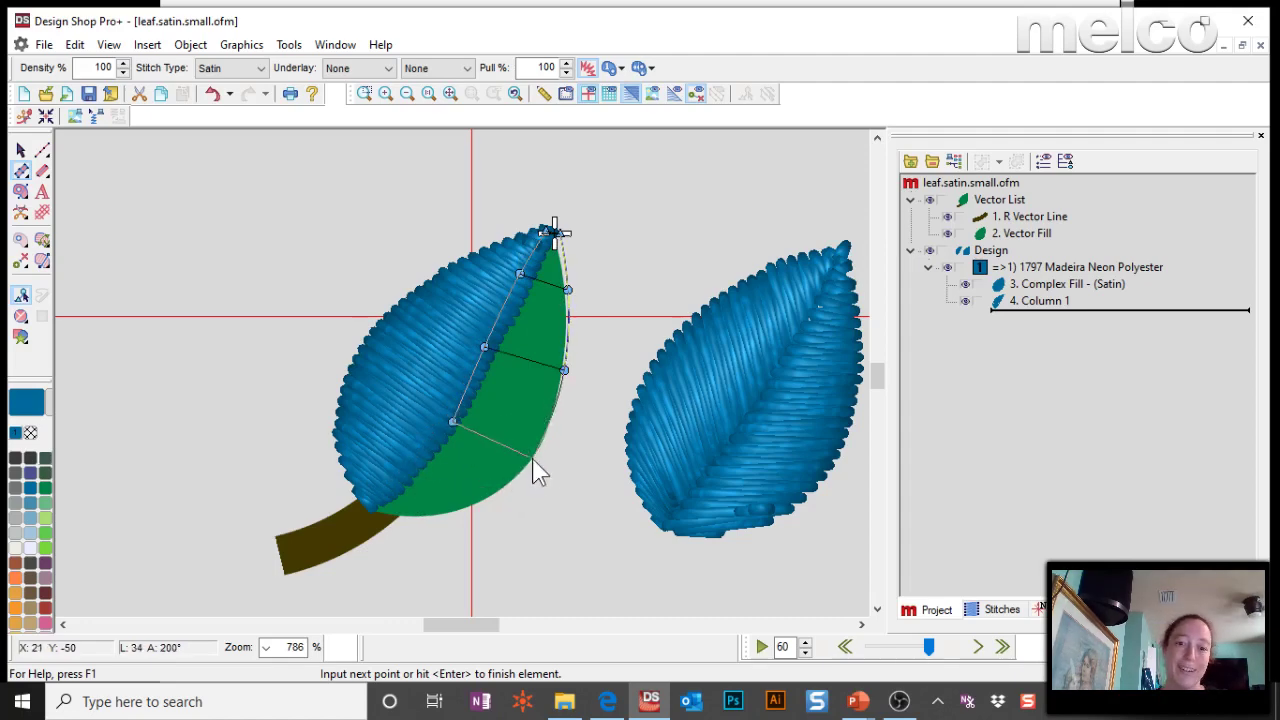
pyautogui.click(538, 457)
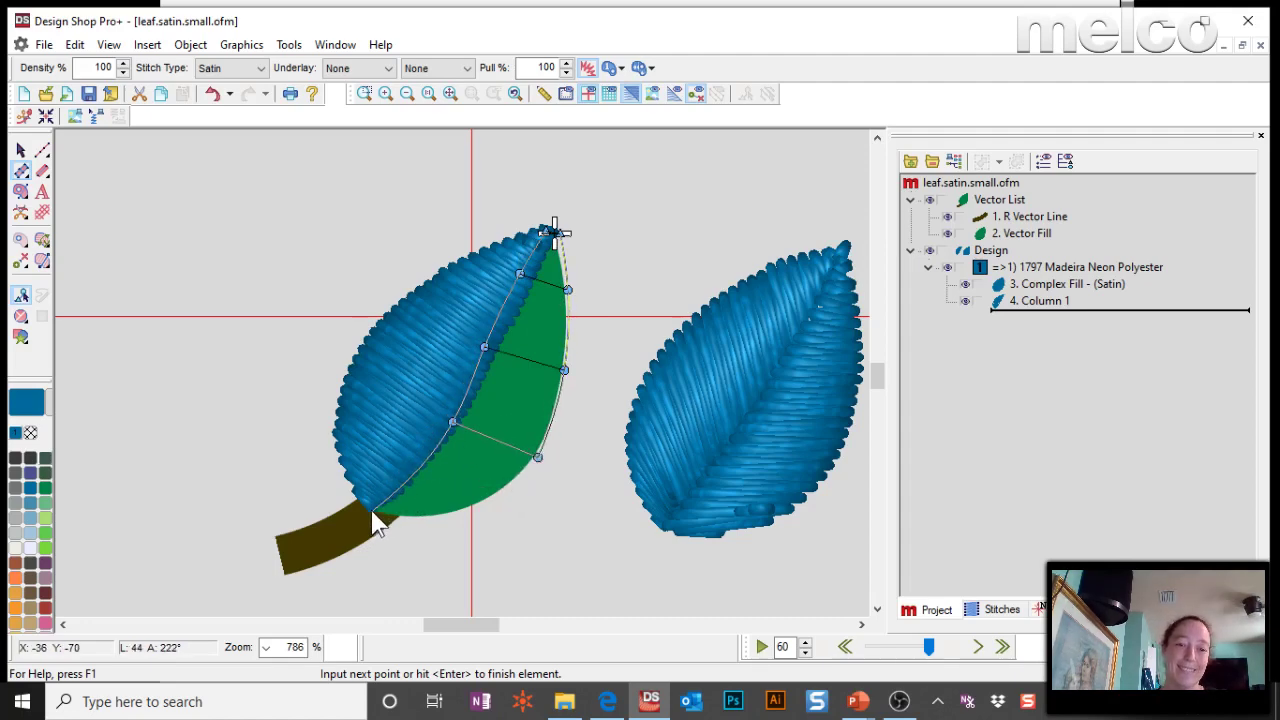
pyautogui.click(374, 512)
pyautogui.press('Return')
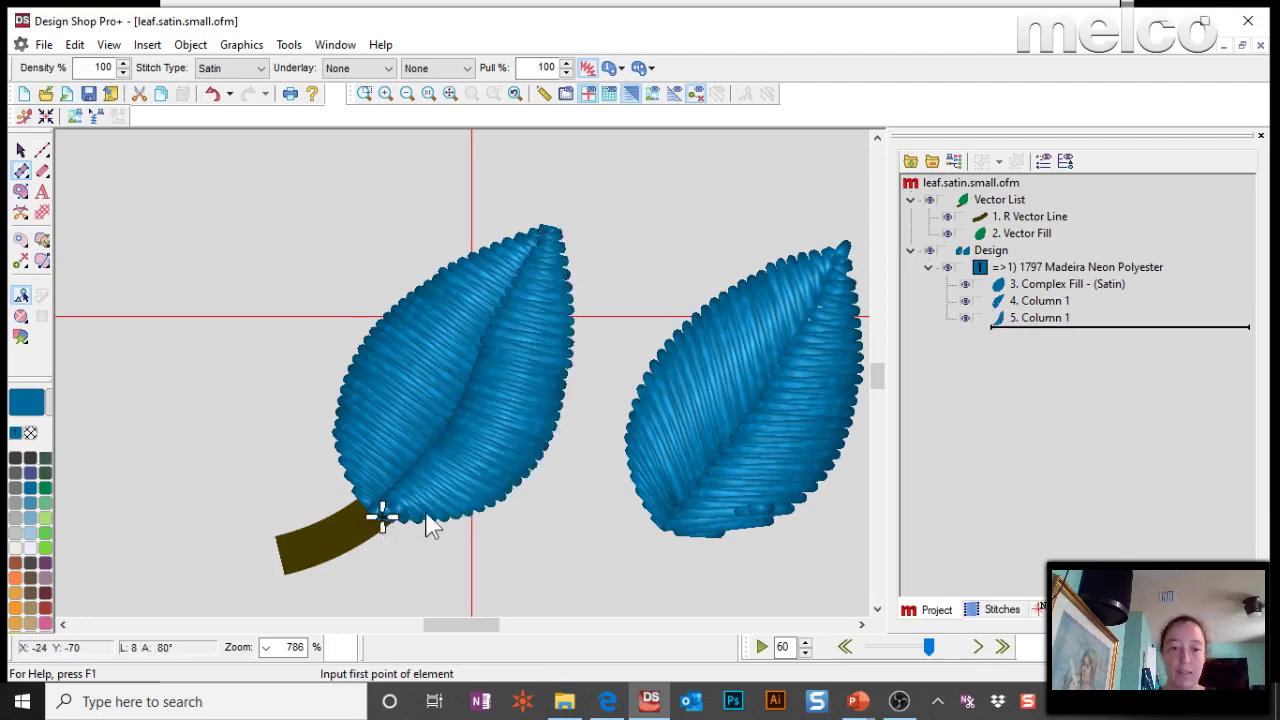
# - Nudge a centre-vein point of the right-half column to tidy the split
pyautogui.press('Escape')
pyautogui.click(487, 352)
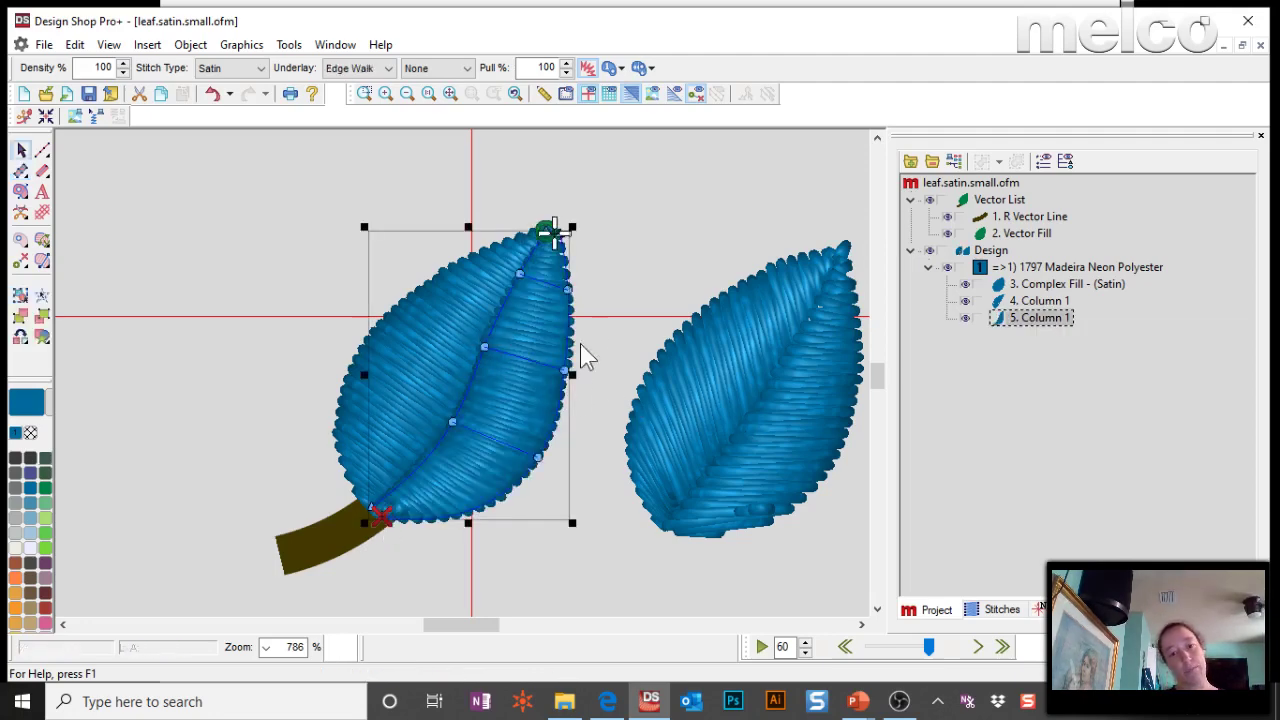
pyautogui.moveTo(487, 347); pyautogui.dragTo(488, 340)
pyautogui.click(611, 223)
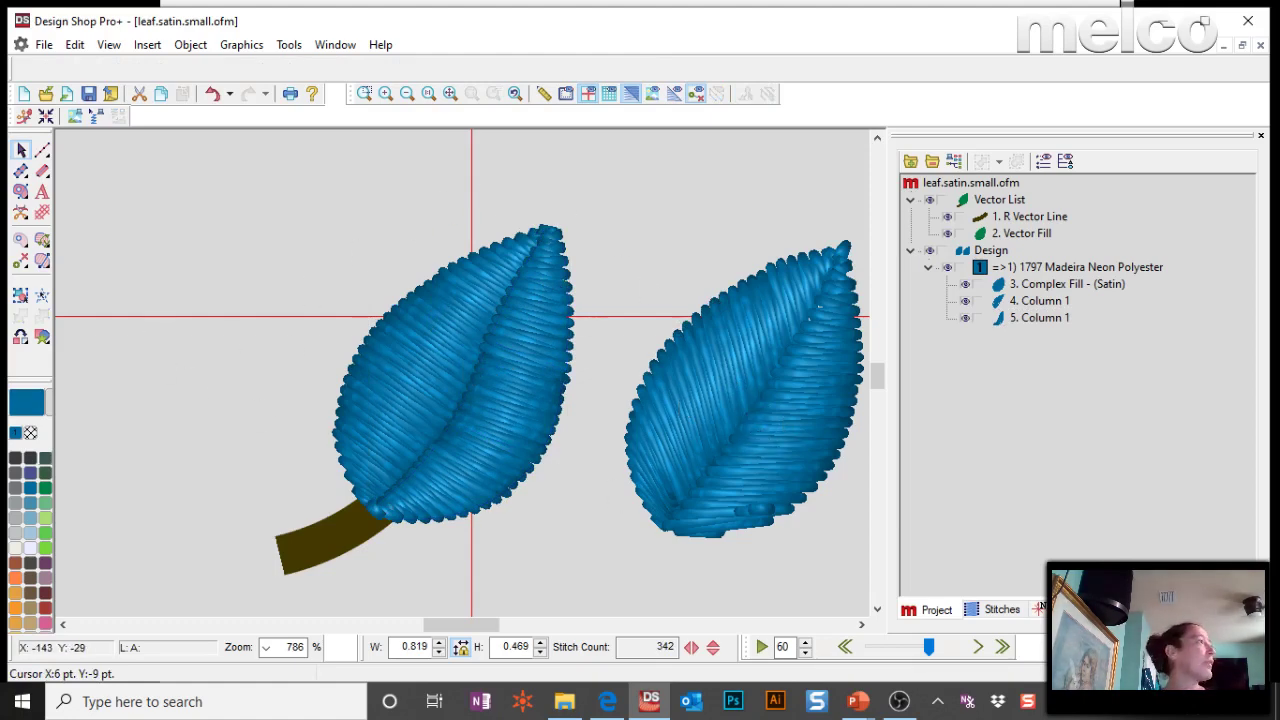
pyautogui.hotkey('alt', 'Tab')
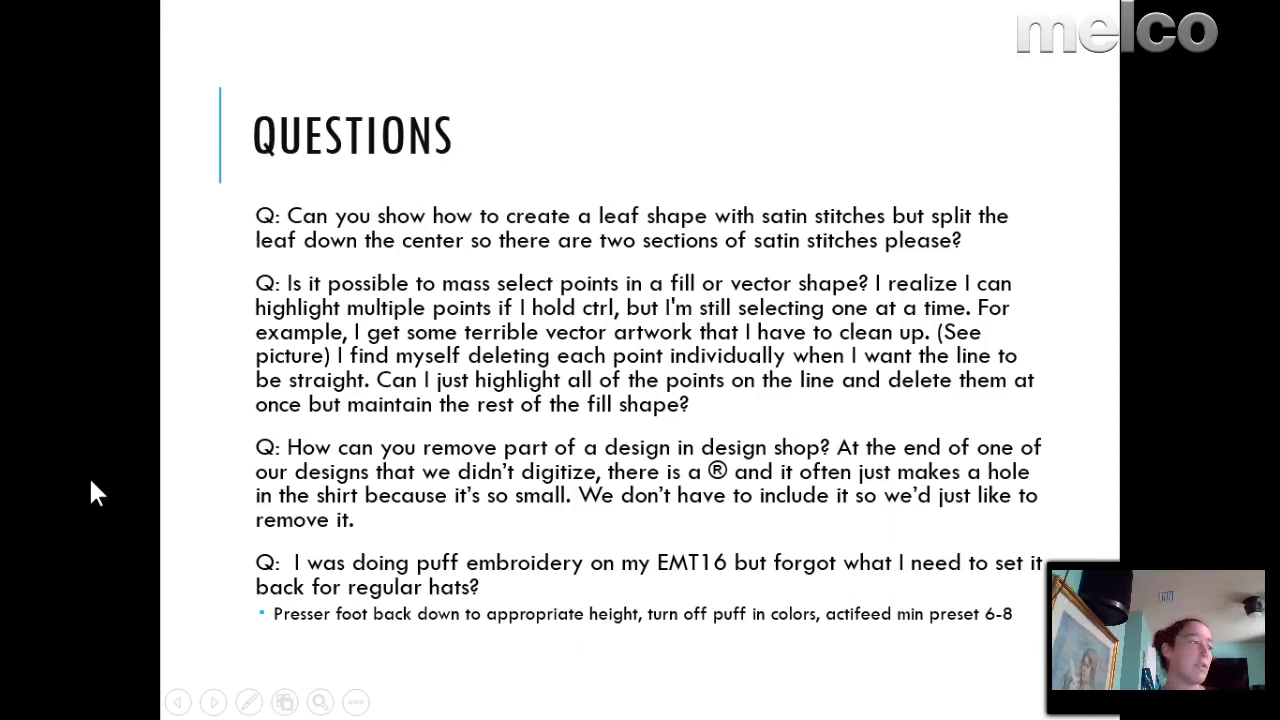
pyautogui.hotkey('alt', 'Tab')
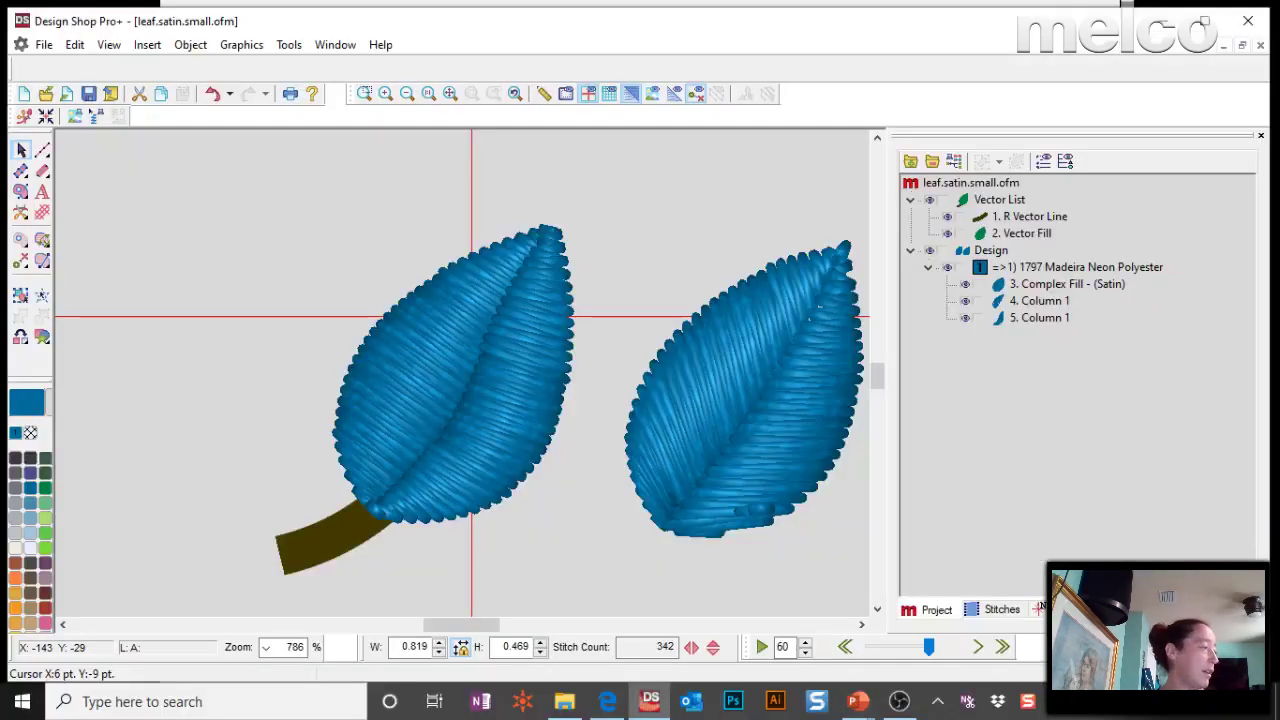
# - Open wireframe.cleanup.ofm, zoom in, and select the leaf's right-half fill
pyautogui.click(44, 45)
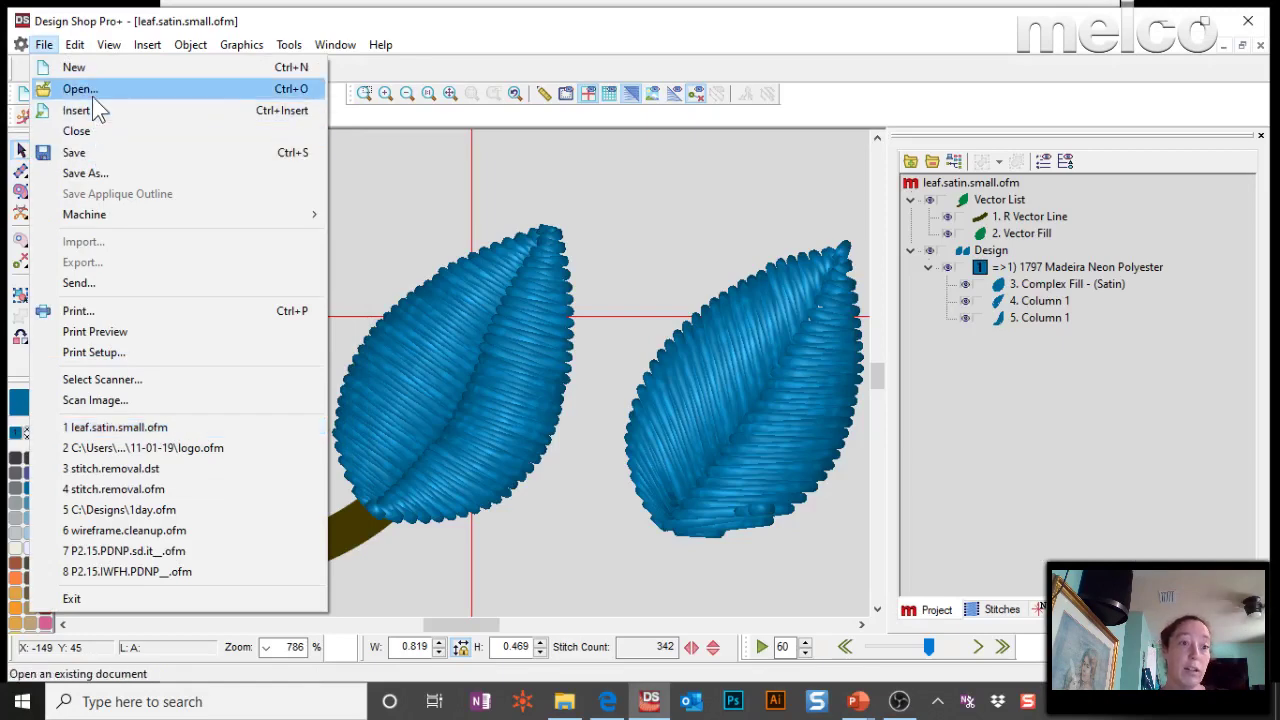
pyautogui.click(90, 92)
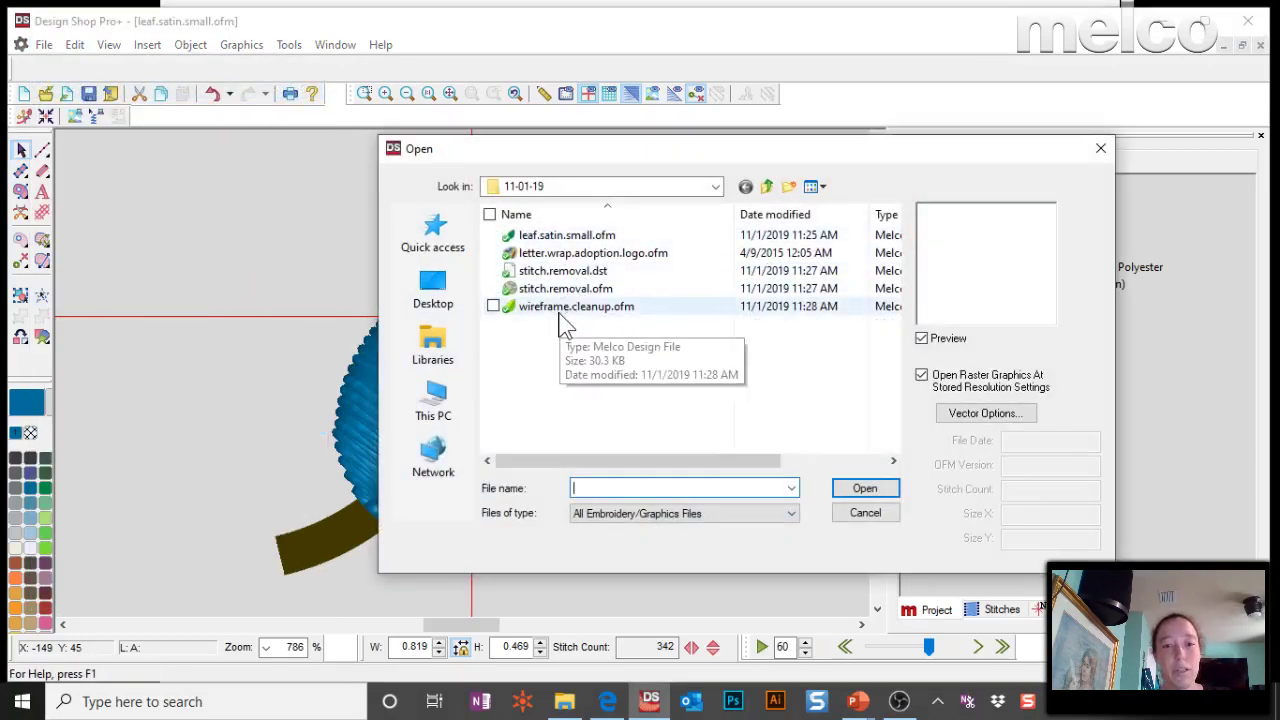
pyautogui.click(560, 308)
pyautogui.click(865, 489)
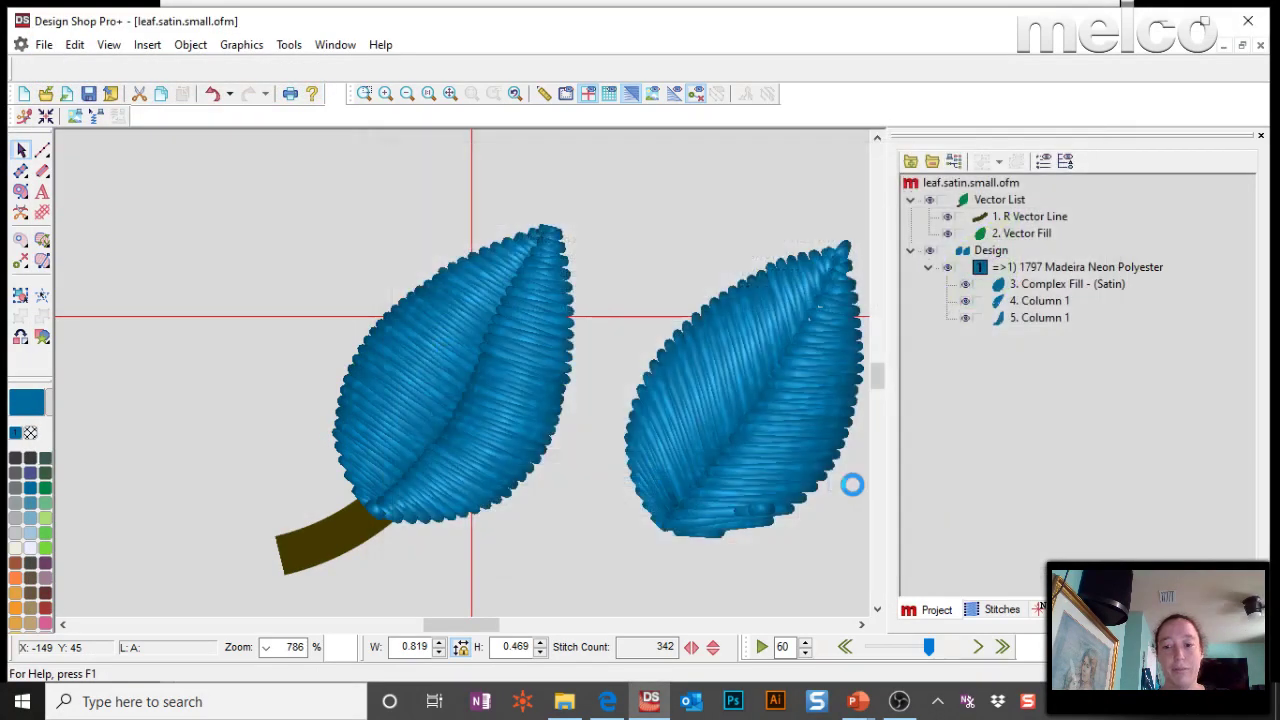
pyautogui.click(450, 93)
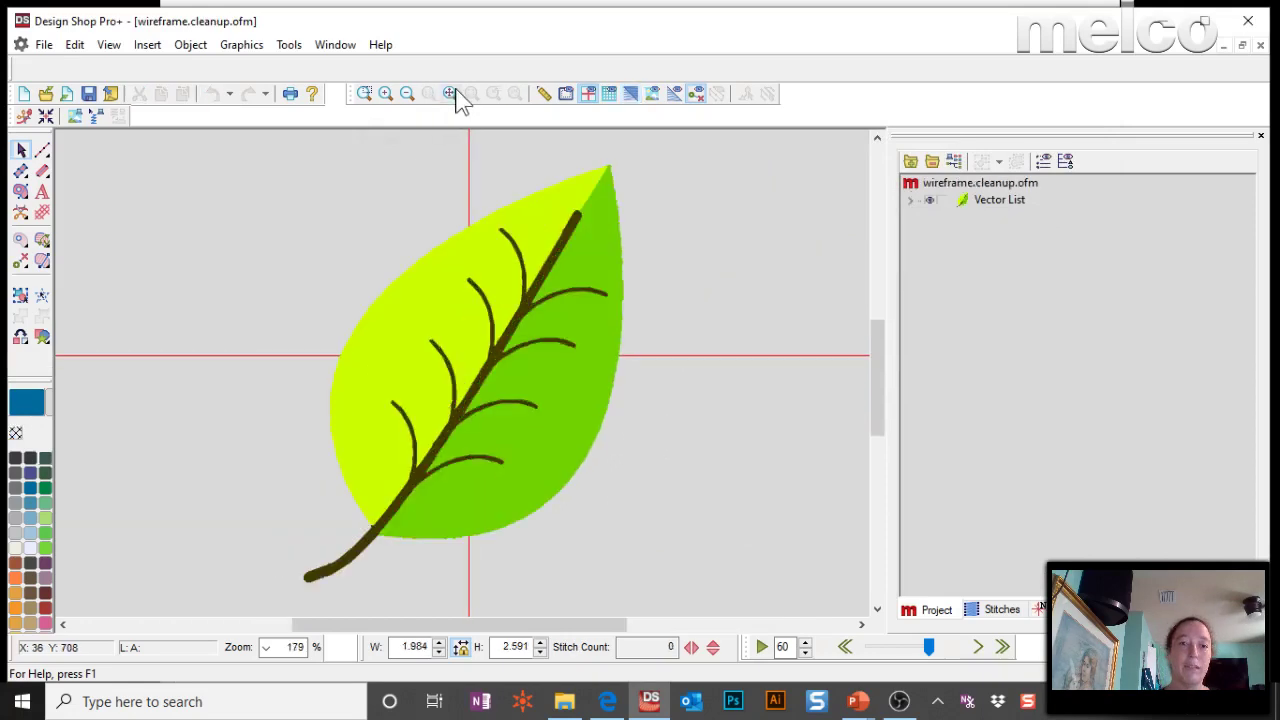
pyautogui.click(604, 398)
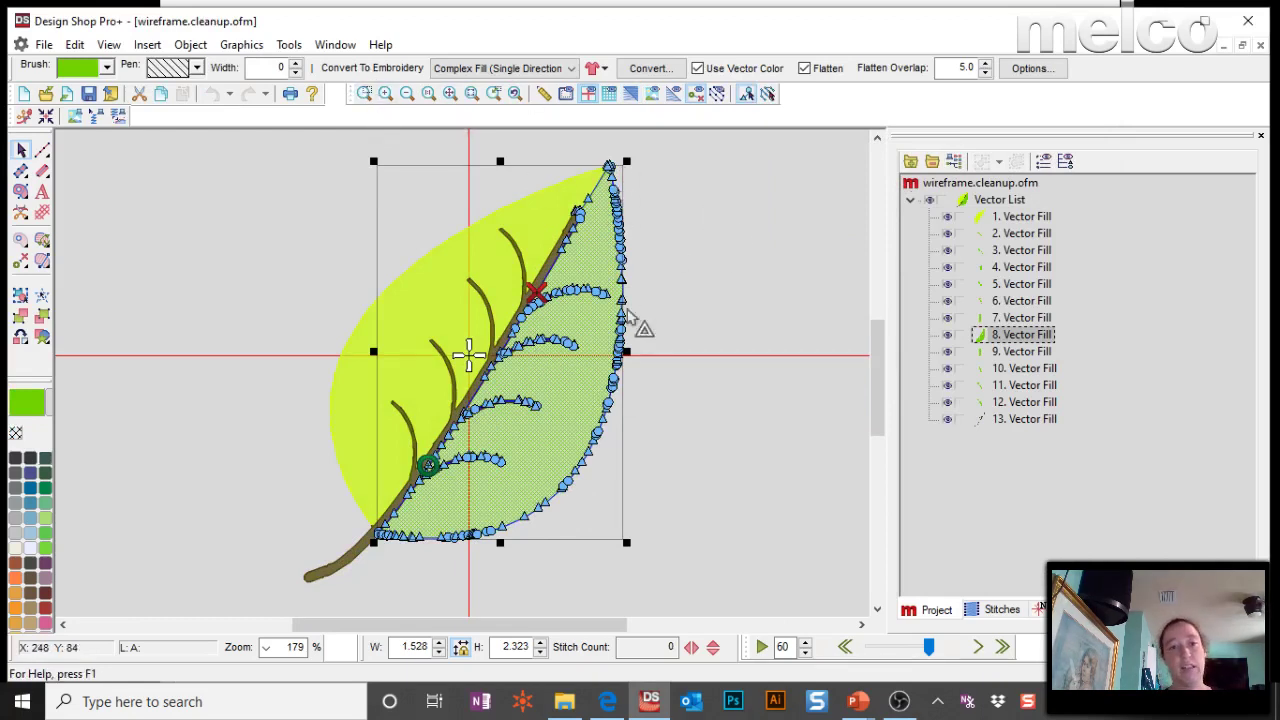
# - Zoom to the leaf tip and delete stray outline points along the right edge
pyautogui.click(364, 93)
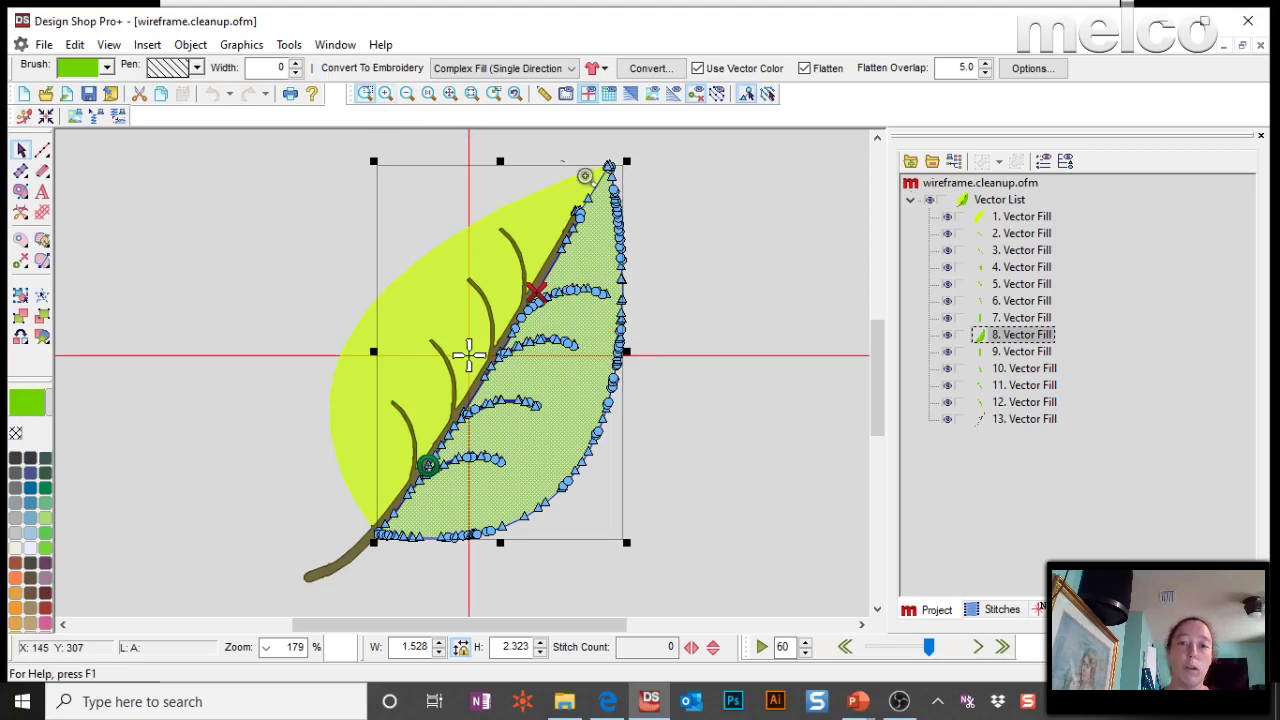
pyautogui.moveTo(612, 198); pyautogui.dragTo(686, 293)
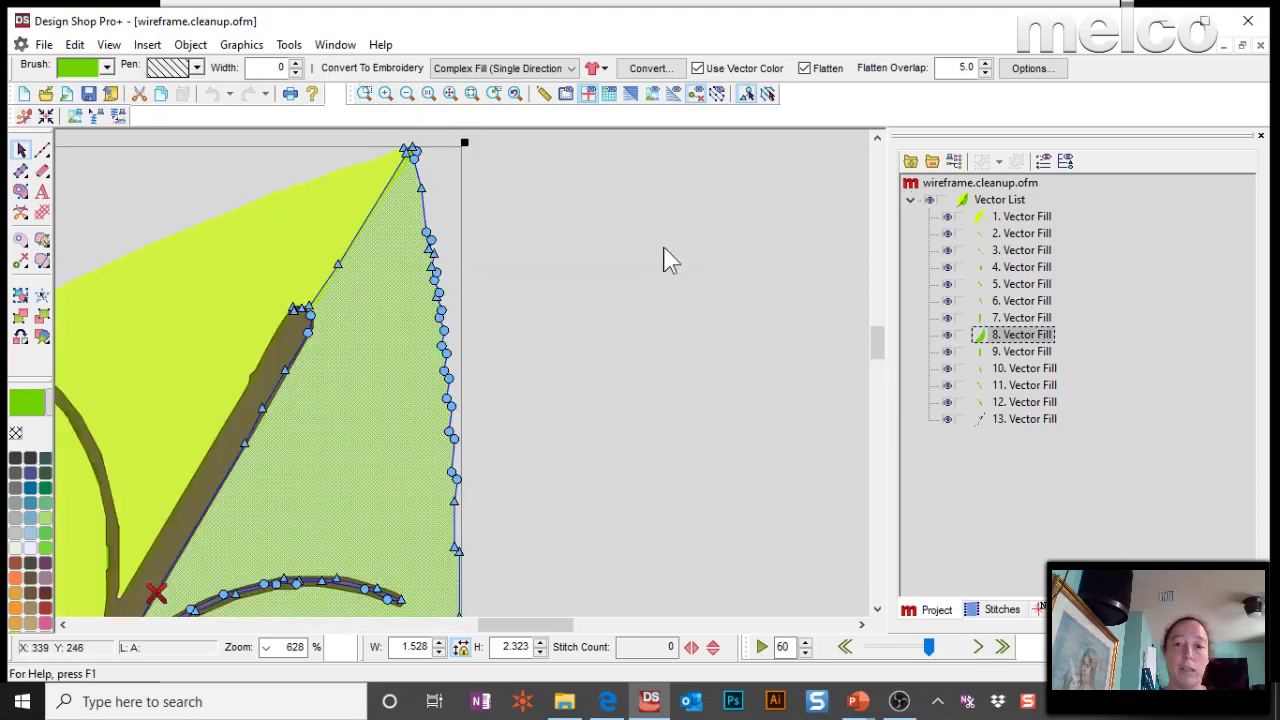
pyautogui.click(428, 236)
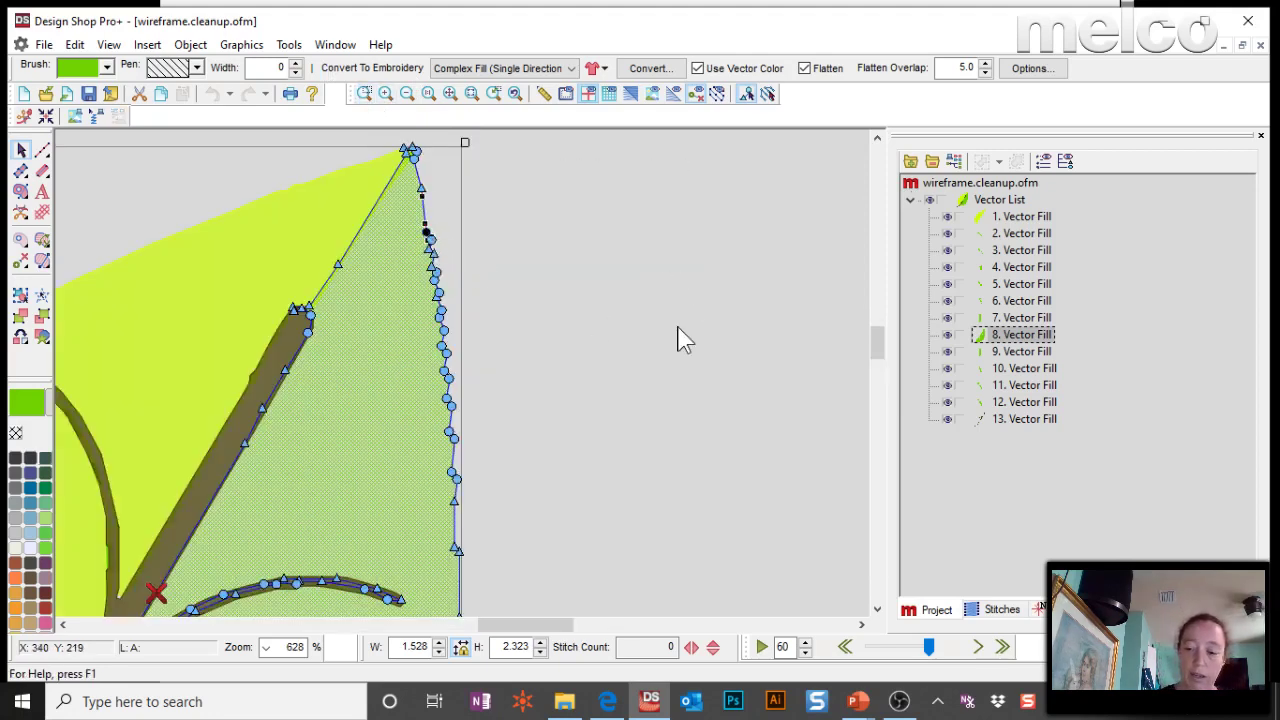
pyautogui.press('Delete')
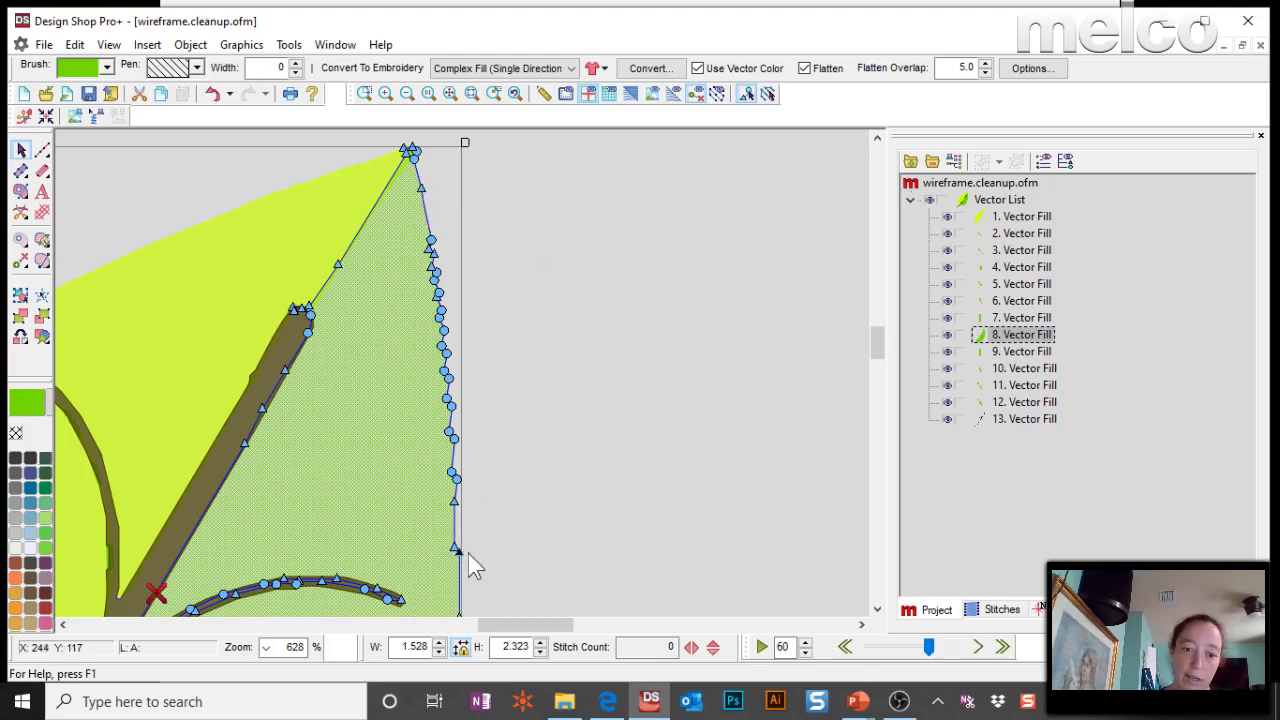
pyautogui.press('Delete')
pyautogui.press('Delete')
pyautogui.press('Delete')
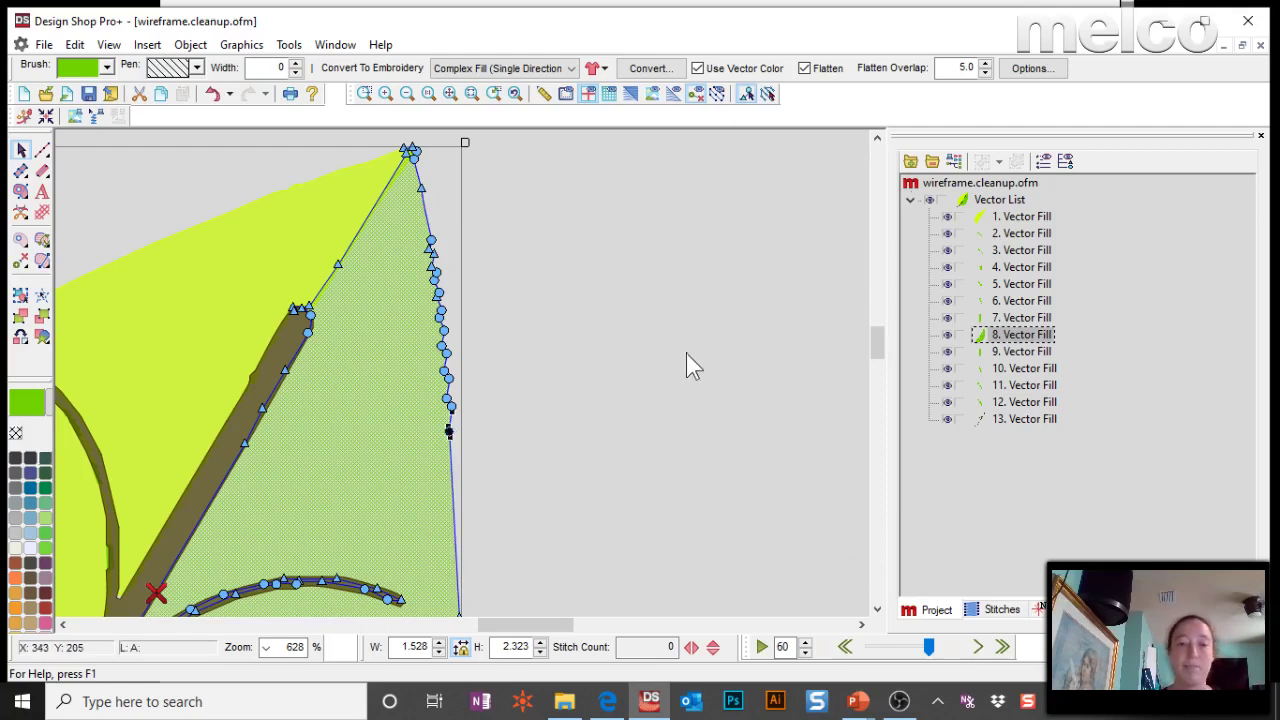
# - Fit the whole leaf shape back into view
pyautogui.scroll(-2, 686, 349)
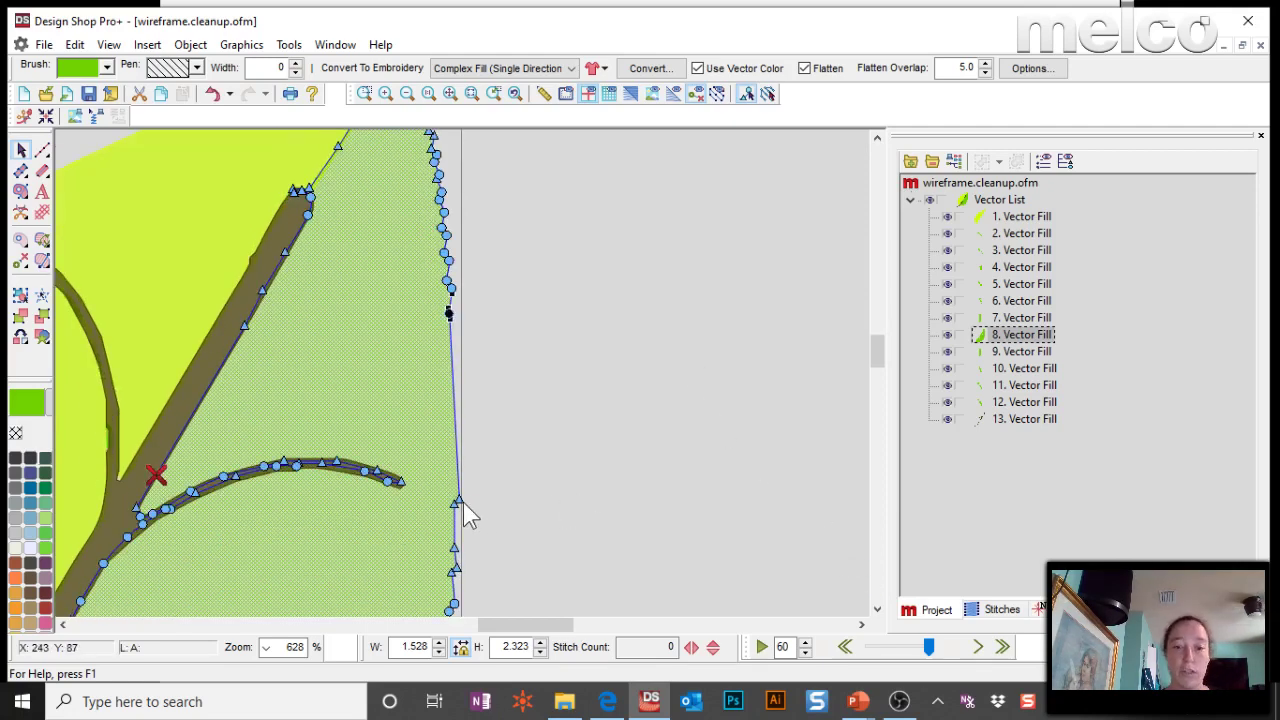
pyautogui.scroll(1, 587, 337)
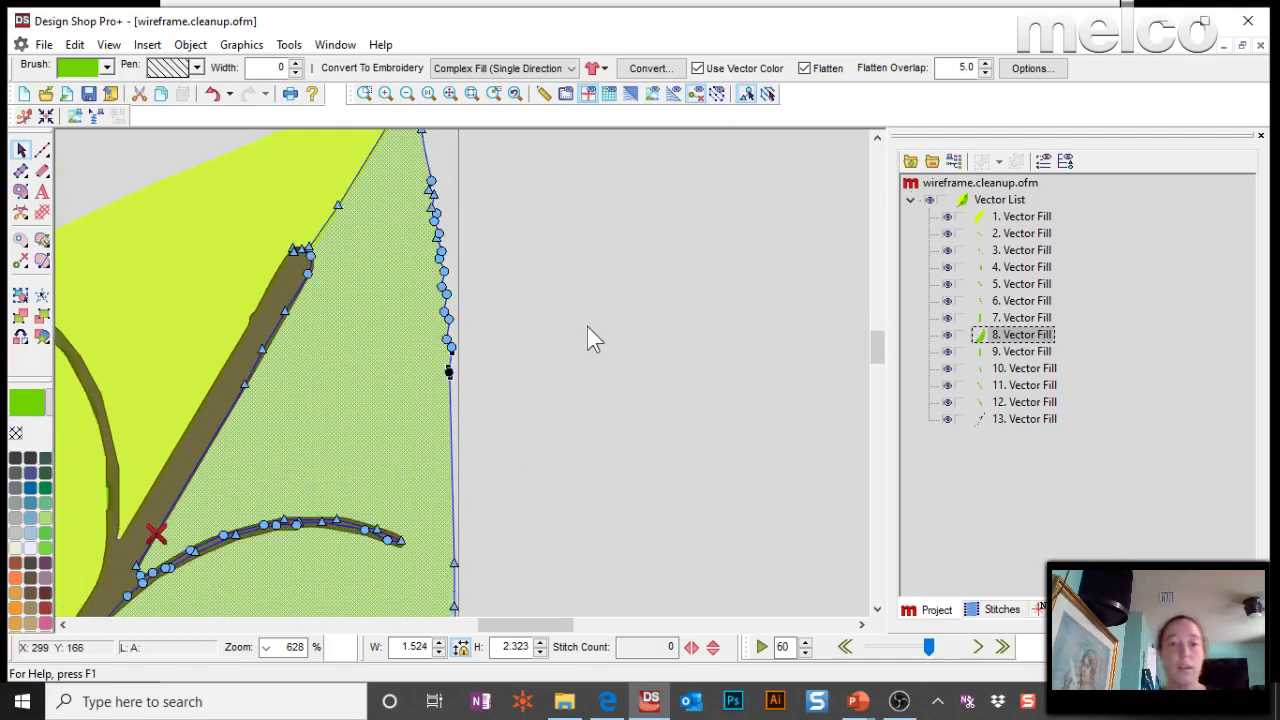
pyautogui.click(471, 93)
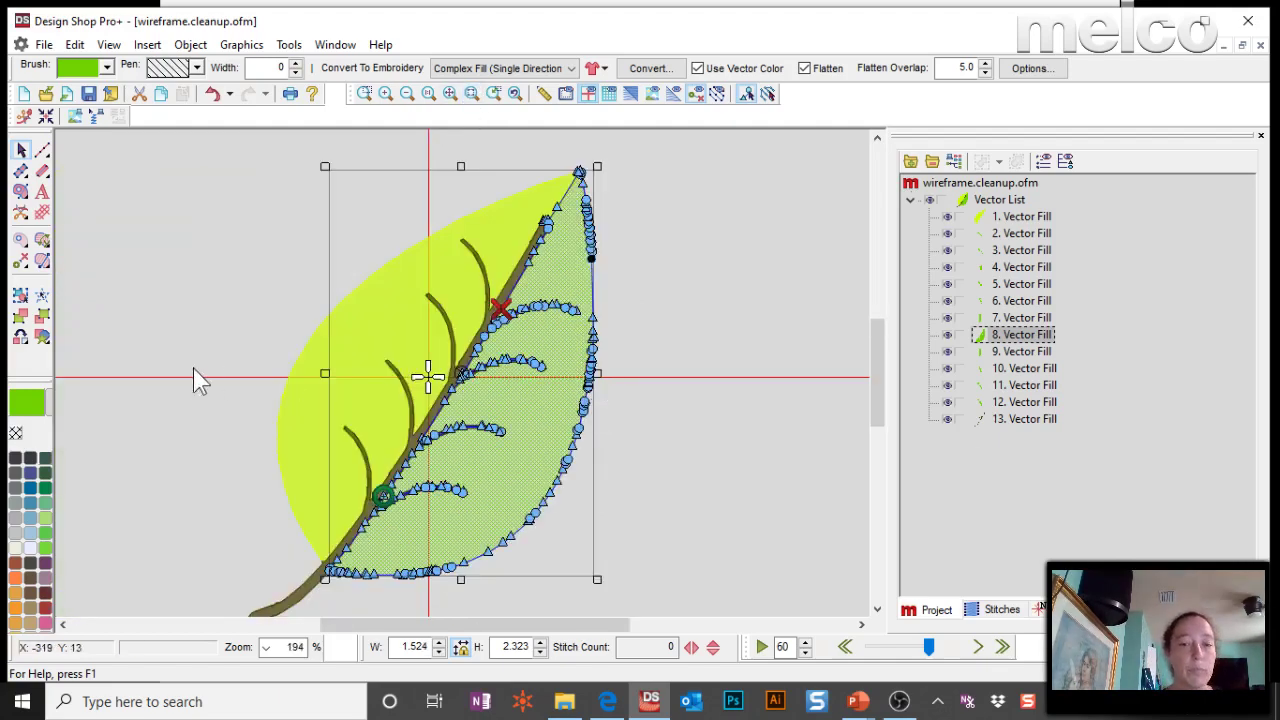
# - Reselect the leaf fill and delete the lassoed points around the upper vein
pyautogui.click(689, 357)
pyautogui.click(577, 288)
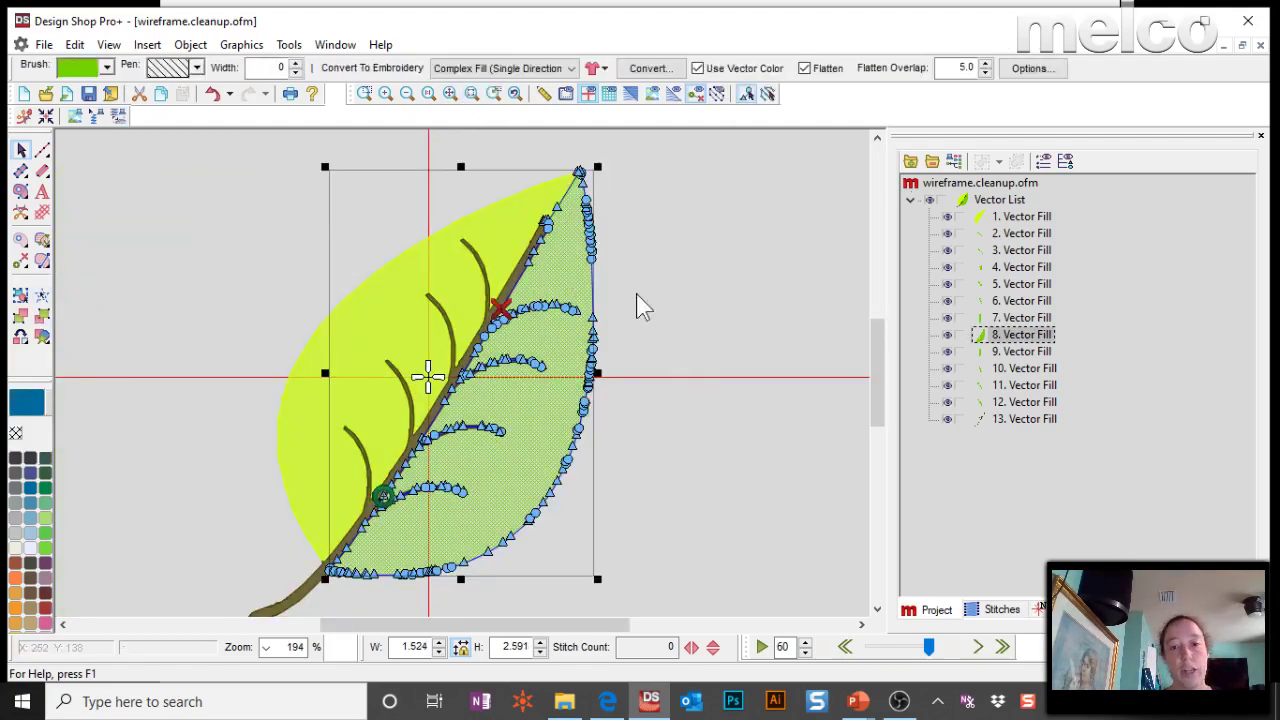
pyautogui.click(41, 297)
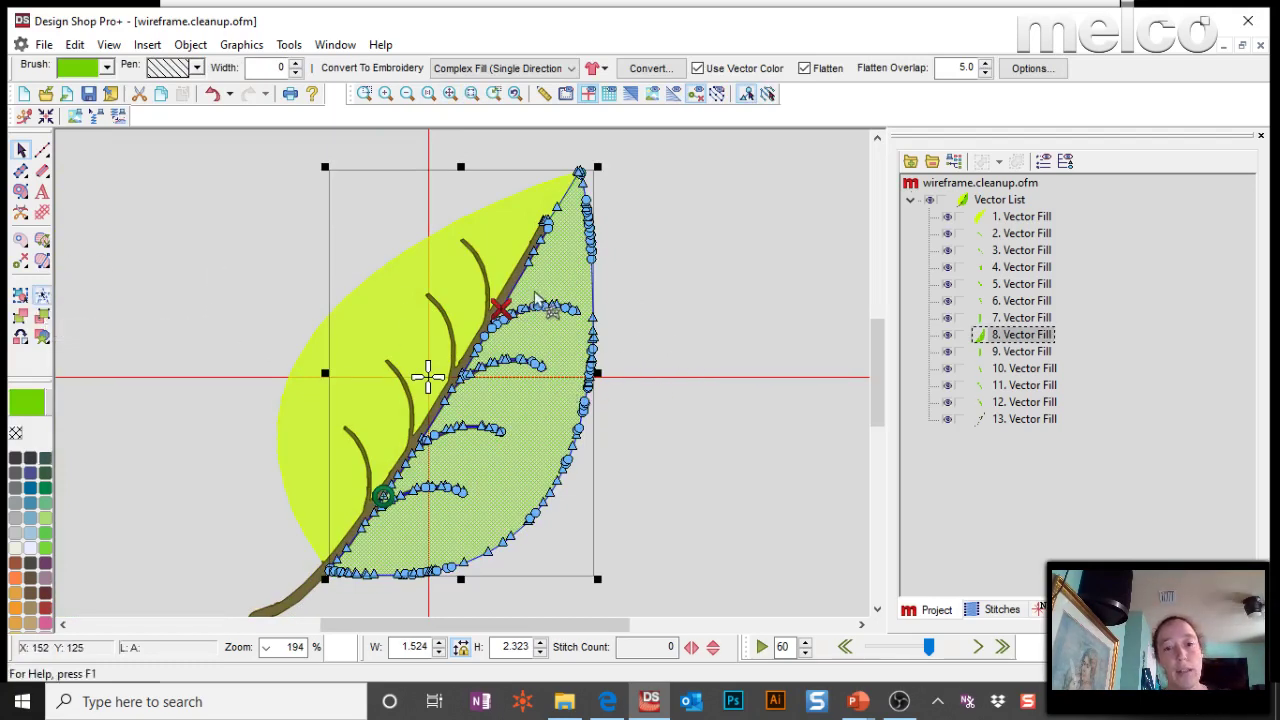
pyautogui.moveTo(524, 289)
pyautogui.mouseDown()
pyautogui.moveTo(505, 333)
pyautogui.moveTo(548, 347)
pyautogui.moveTo(586, 318)
pyautogui.moveTo(564, 289)
pyautogui.mouseUp()
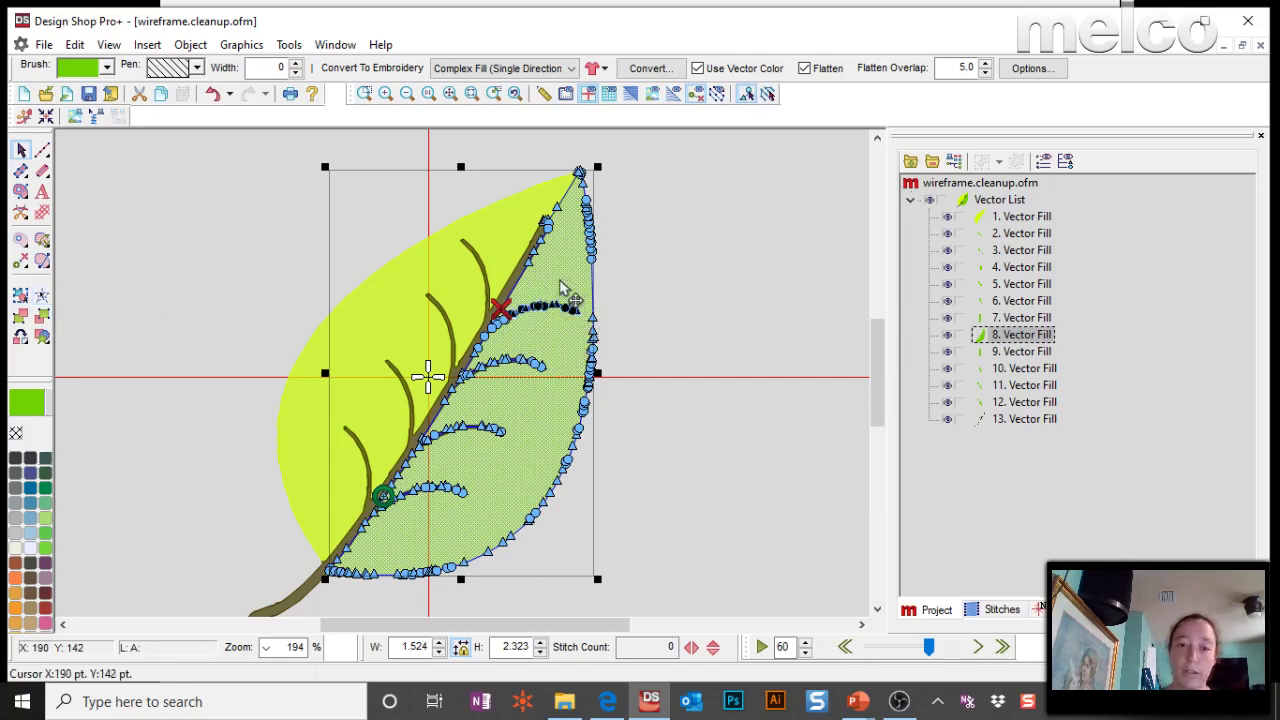
pyautogui.press('Delete')
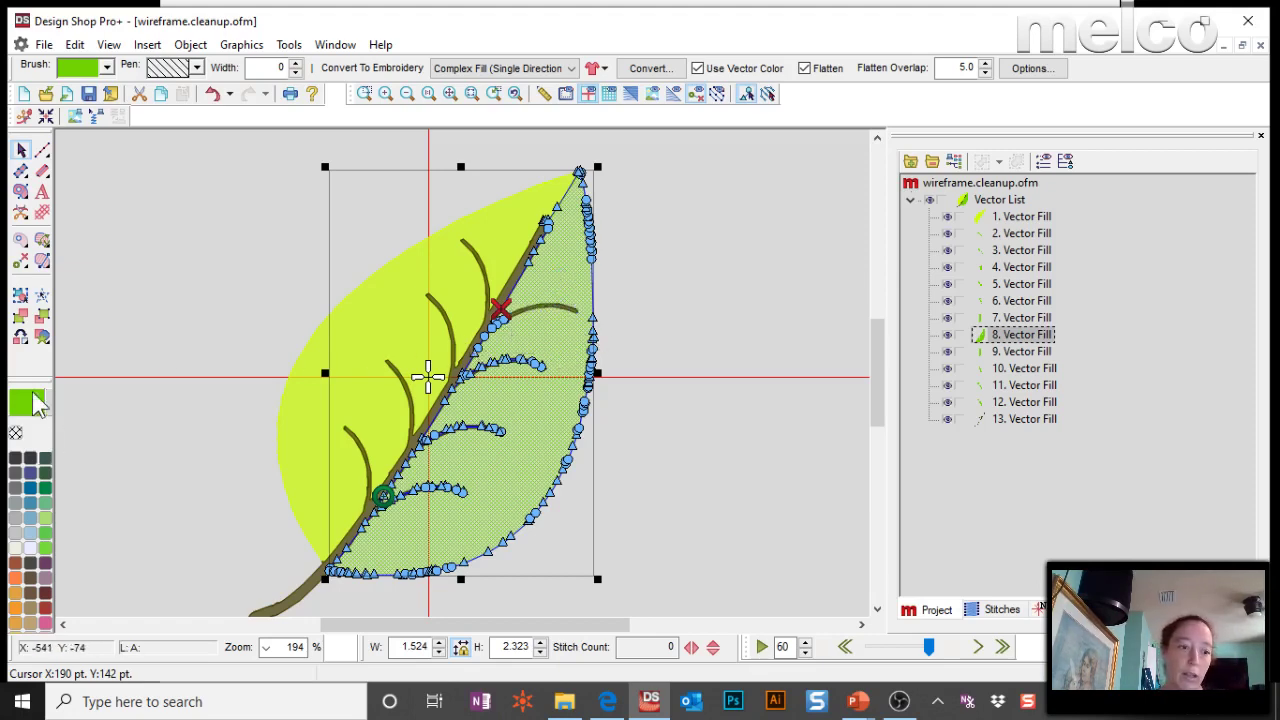
# - Lasso the middle, lower and upper-right vein points, undoing an accidental point move
pyautogui.click(42, 298)
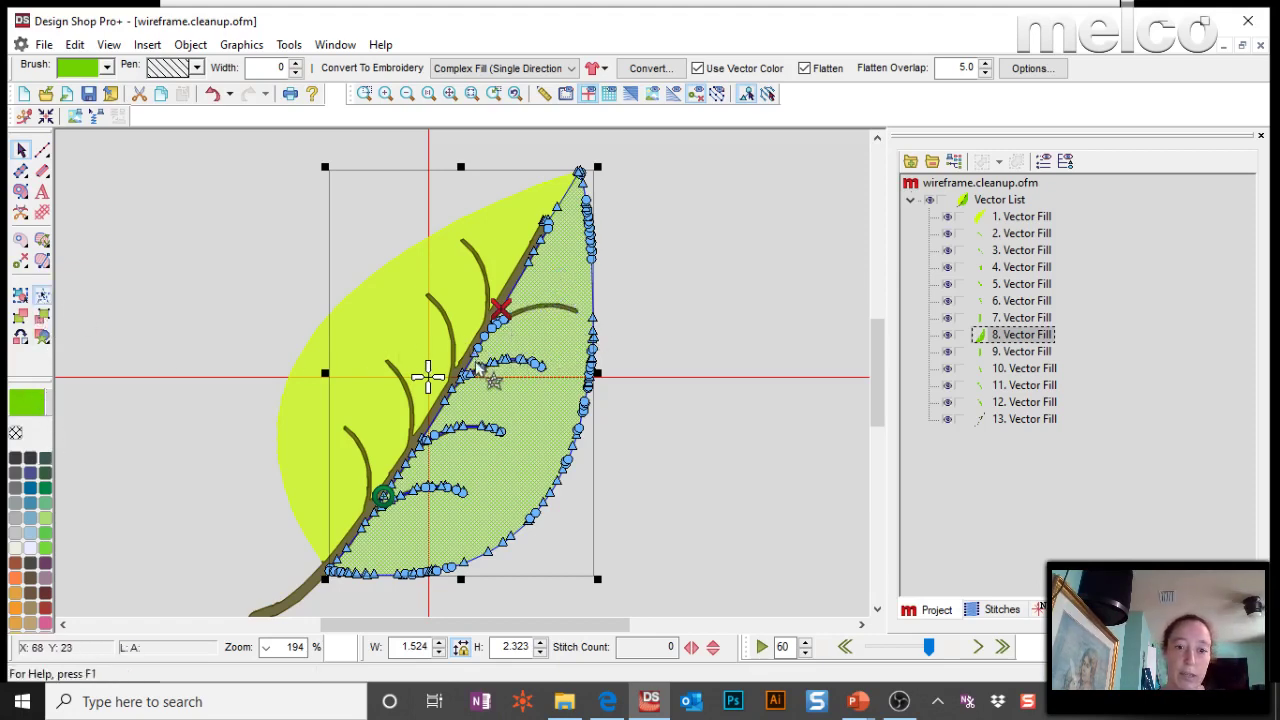
pyautogui.moveTo(482, 375)
pyautogui.mouseDown()
pyautogui.moveTo(502, 412)
pyautogui.moveTo(565, 387)
pyautogui.moveTo(563, 351)
pyautogui.moveTo(499, 356)
pyautogui.mouseUp()
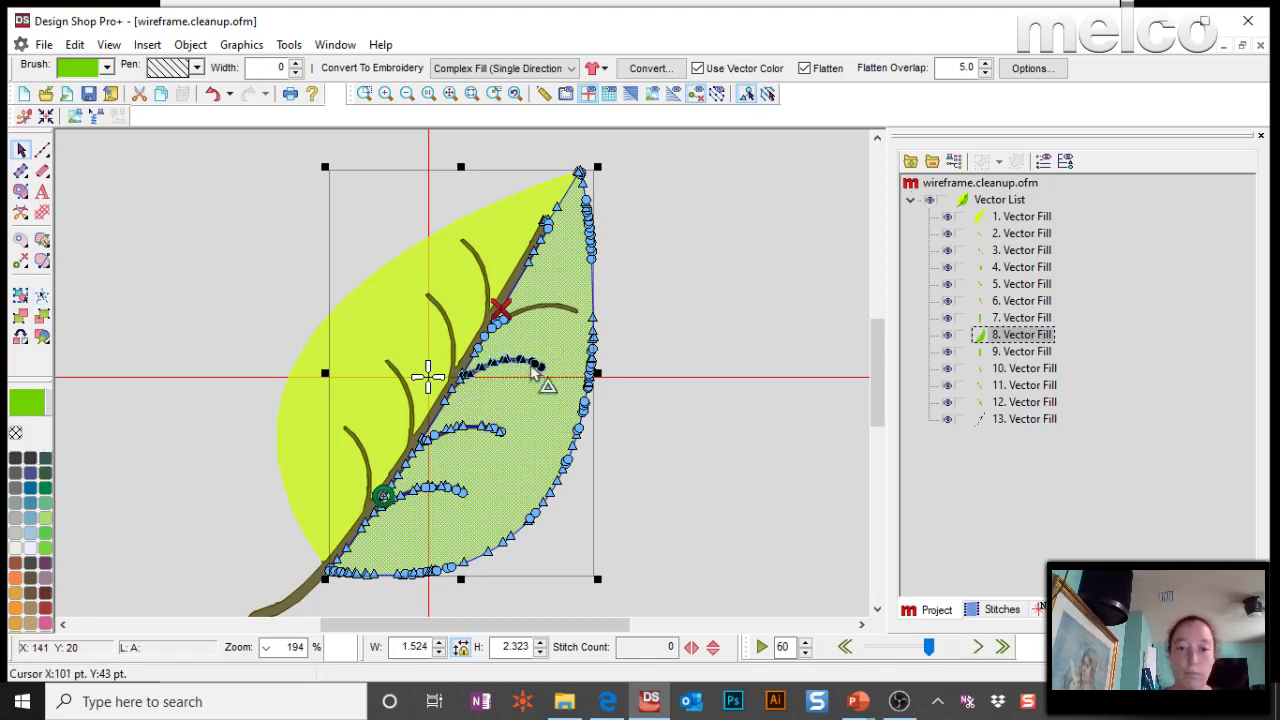
pyautogui.moveTo(543, 391); pyautogui.dragTo(543, 414)
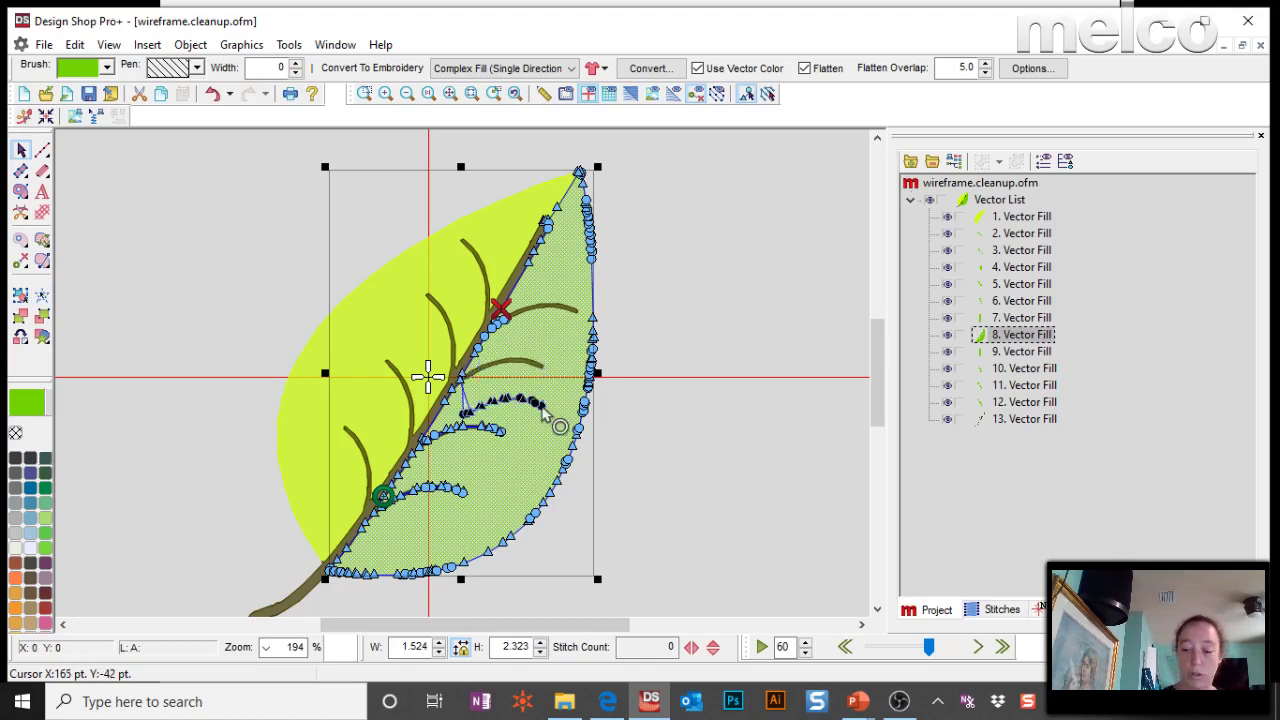
pyautogui.press('Escape')
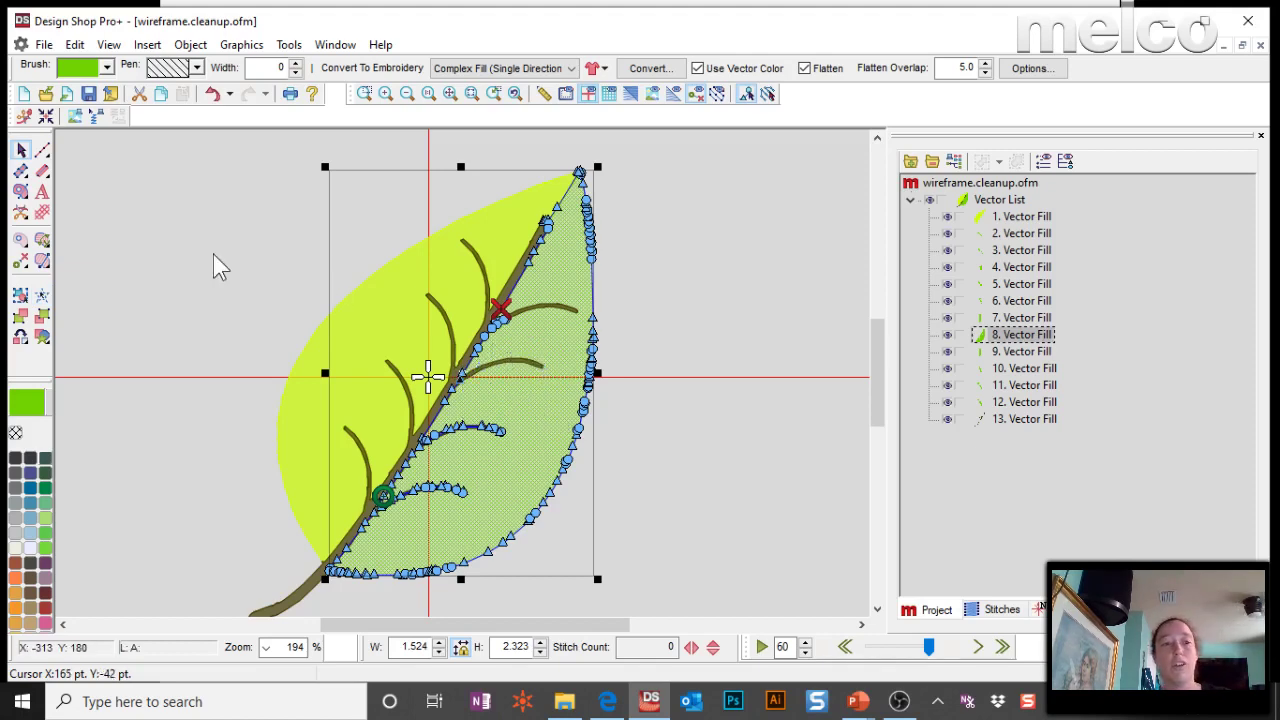
pyautogui.click(41, 296)
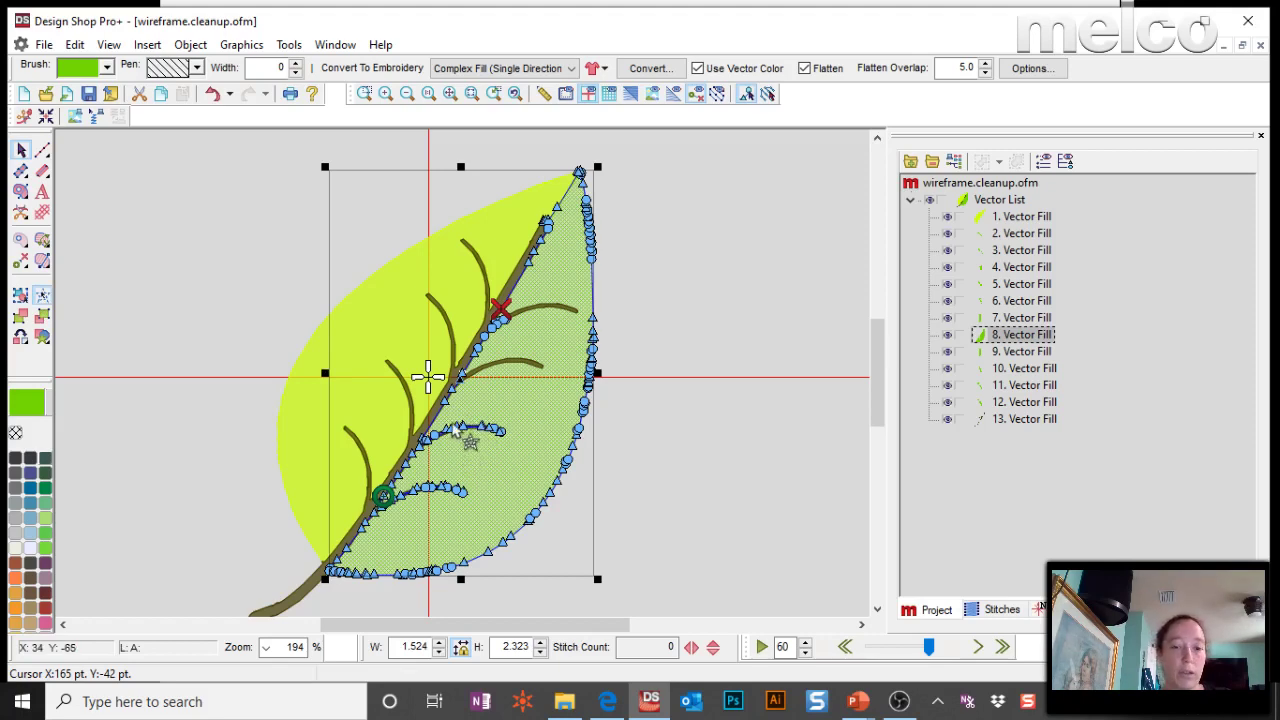
pyautogui.moveTo(380, 518)
pyautogui.mouseDown()
pyautogui.moveTo(462, 522)
pyautogui.moveTo(537, 428)
pyautogui.mouseUp()
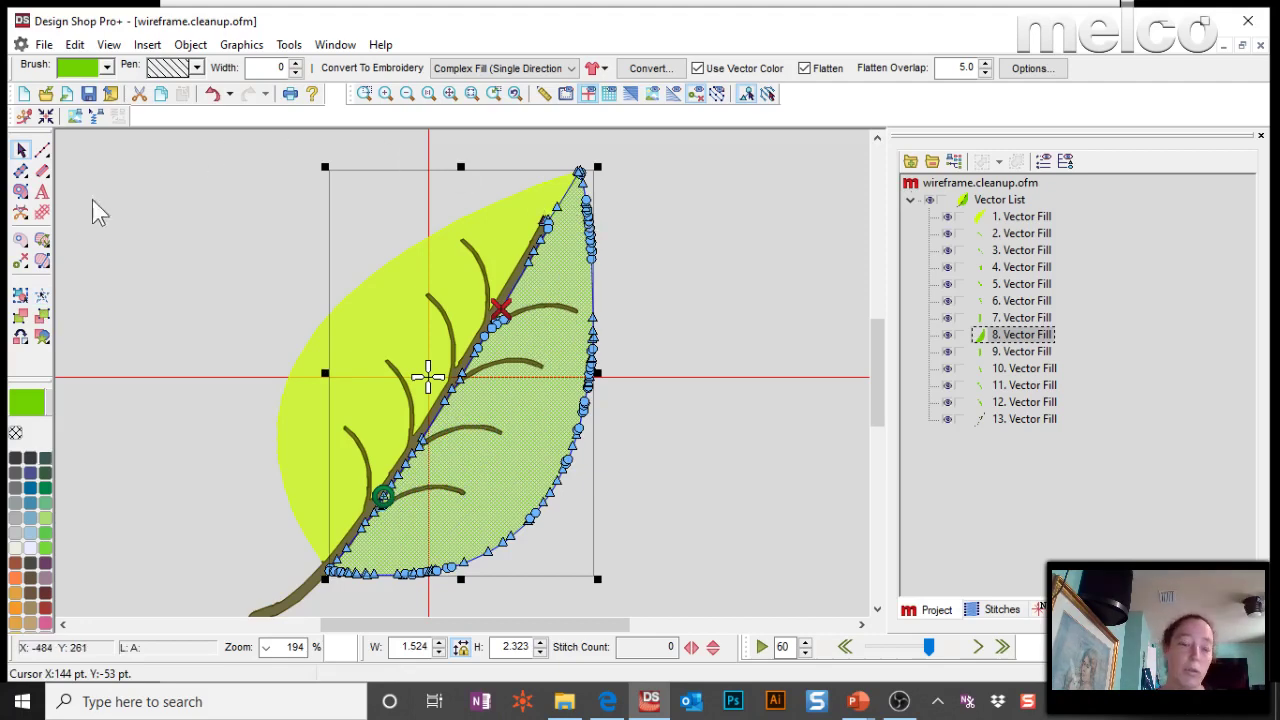
pyautogui.click(41, 296)
pyautogui.moveTo(528, 212)
pyautogui.mouseDown()
pyautogui.moveTo(569, 260)
pyautogui.moveTo(533, 303)
pyautogui.moveTo(473, 264)
pyautogui.mouseUp()
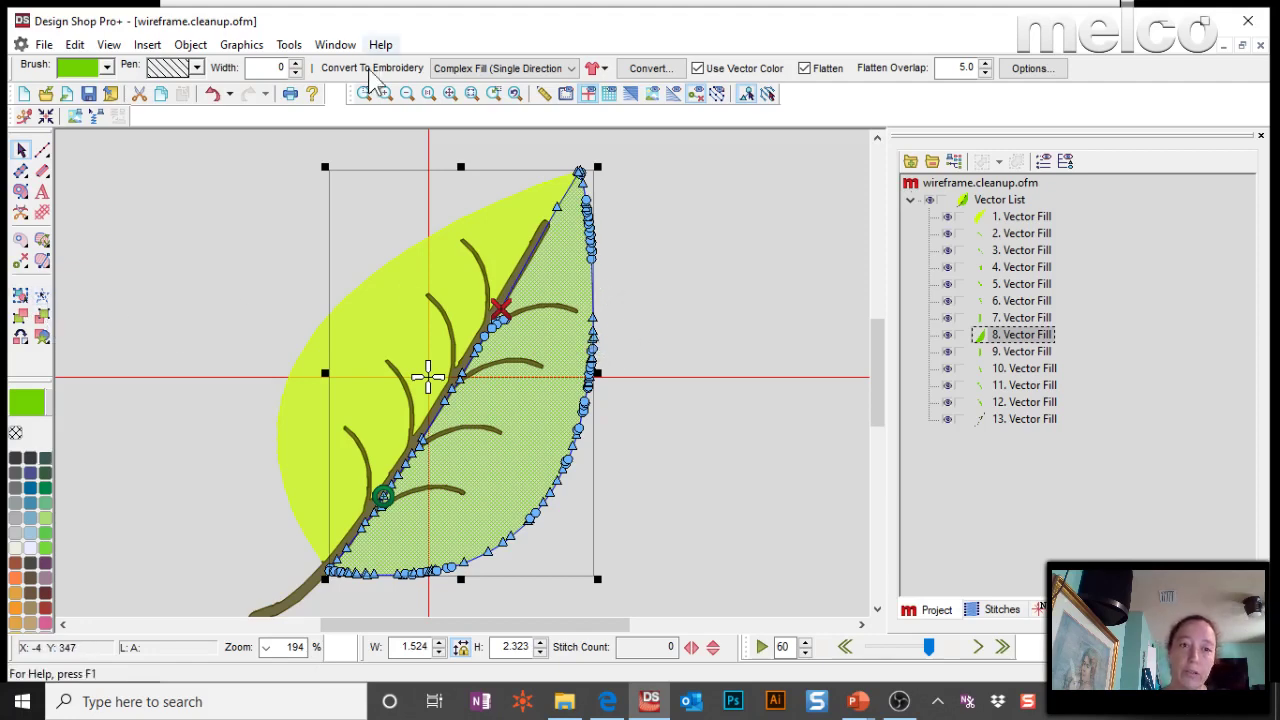
# - Zoom into the leaf centre, delete the stem-edge points, and reposition an edge point
pyautogui.click(368, 93)
pyautogui.moveTo(390, 288); pyautogui.dragTo(557, 462)
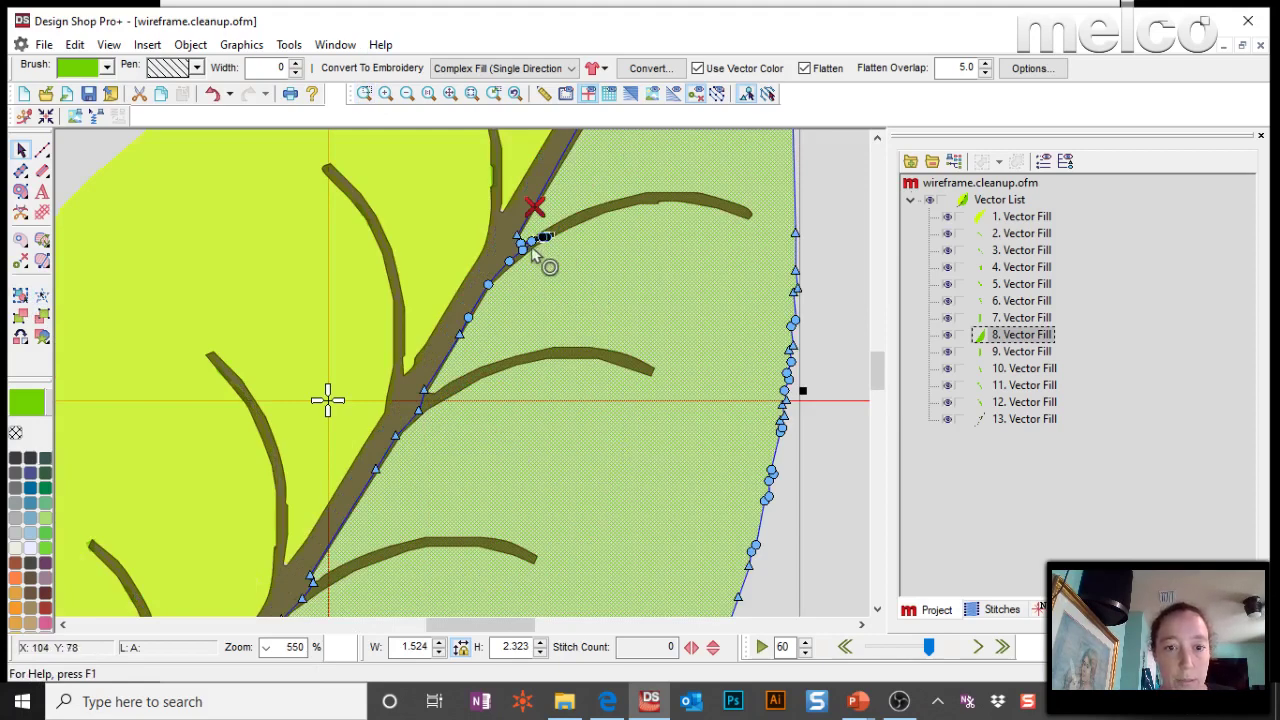
pyautogui.click(503, 294)
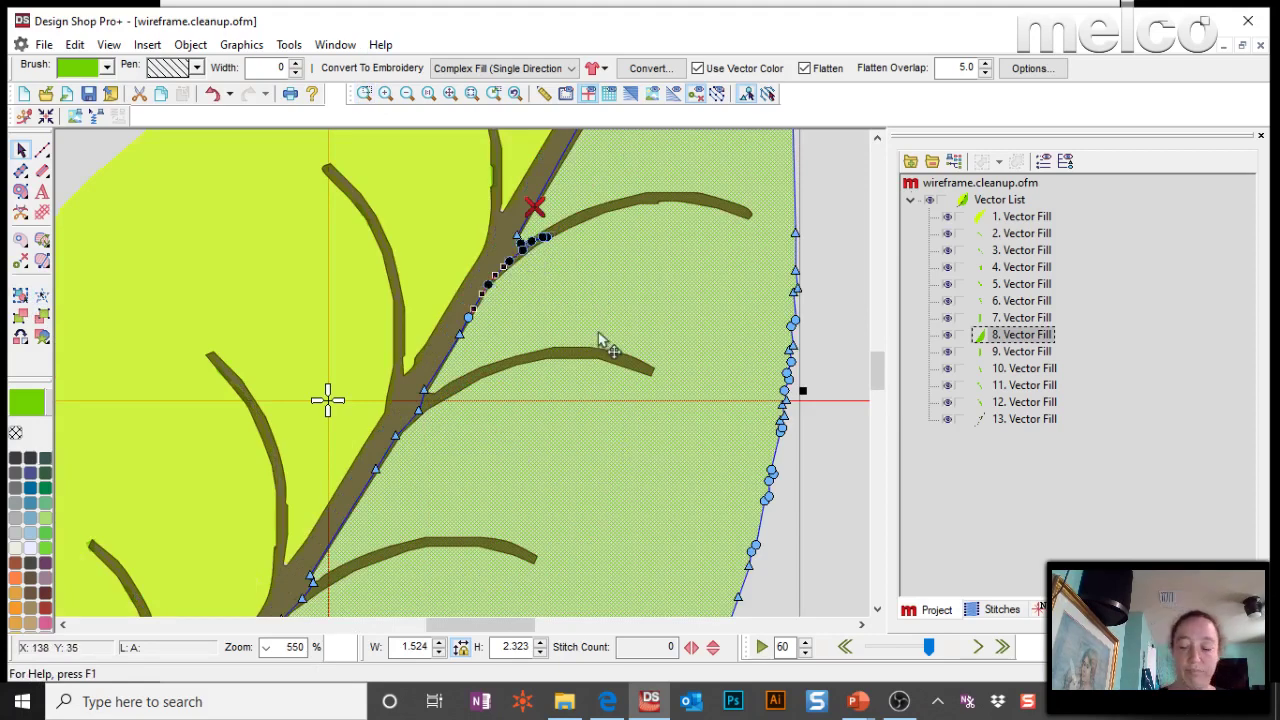
pyautogui.press('Delete')
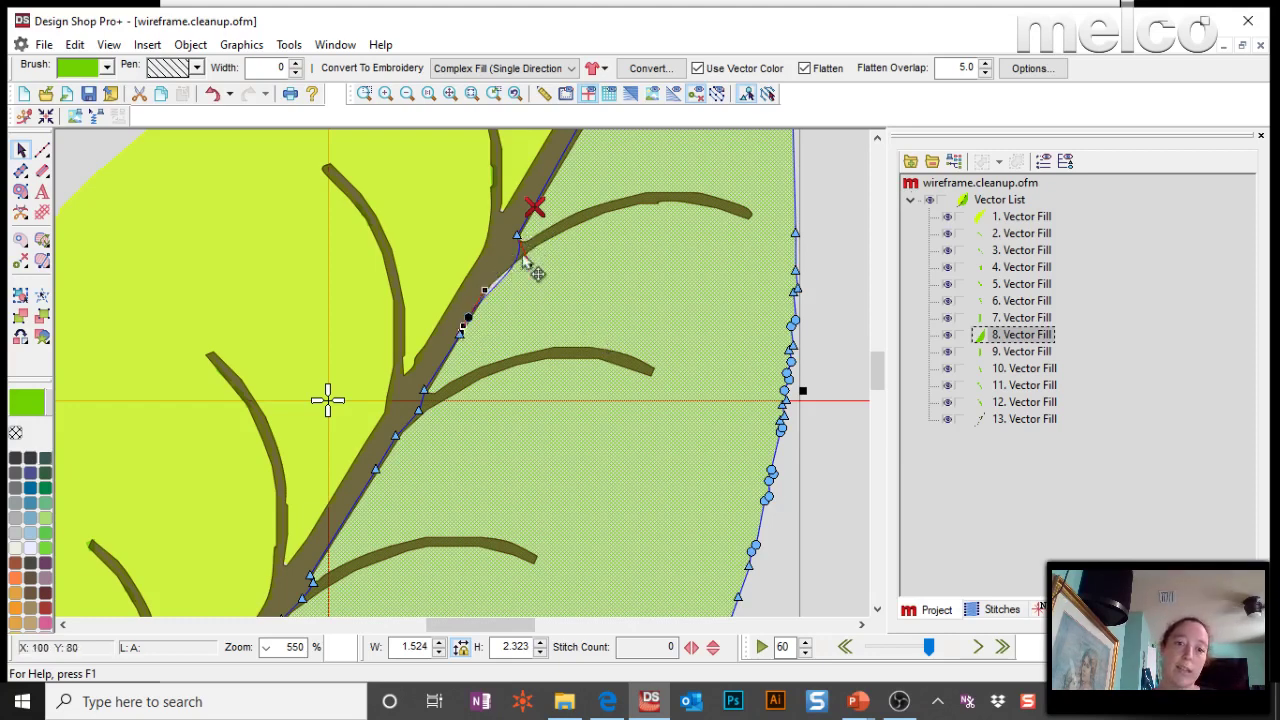
pyautogui.moveTo(531, 267); pyautogui.dragTo(488, 283)
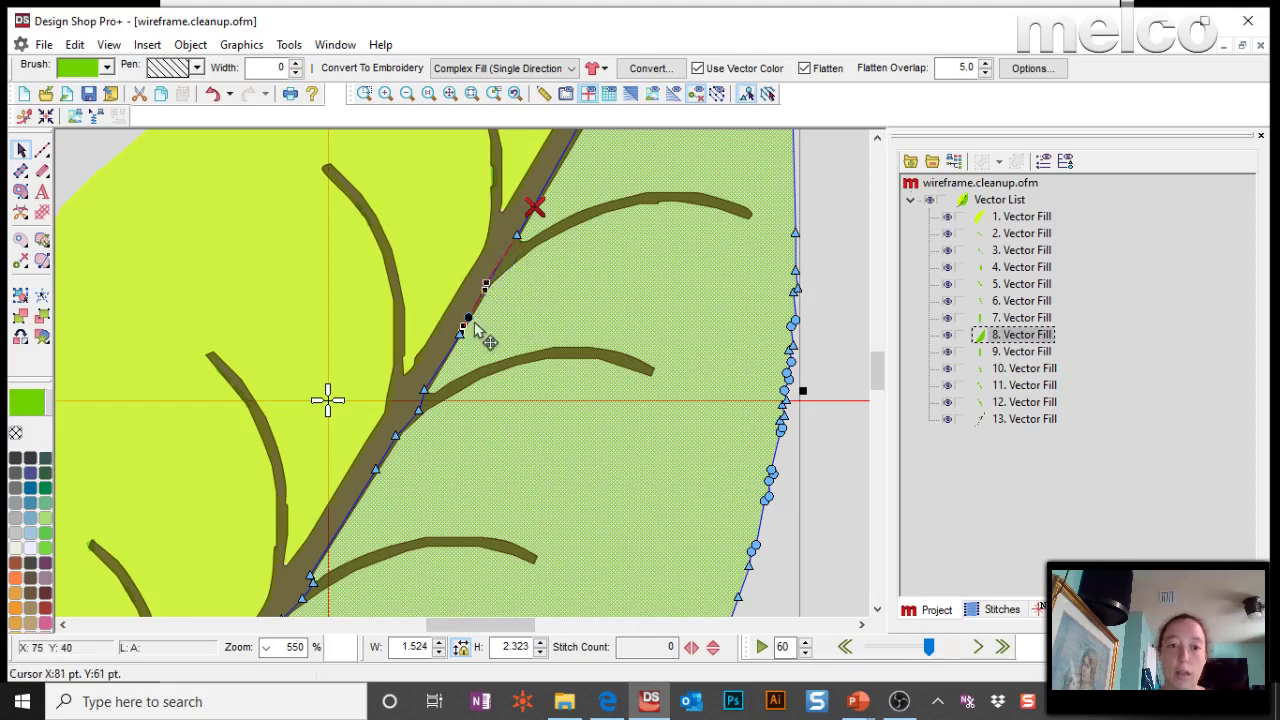
pyautogui.click(469, 320)
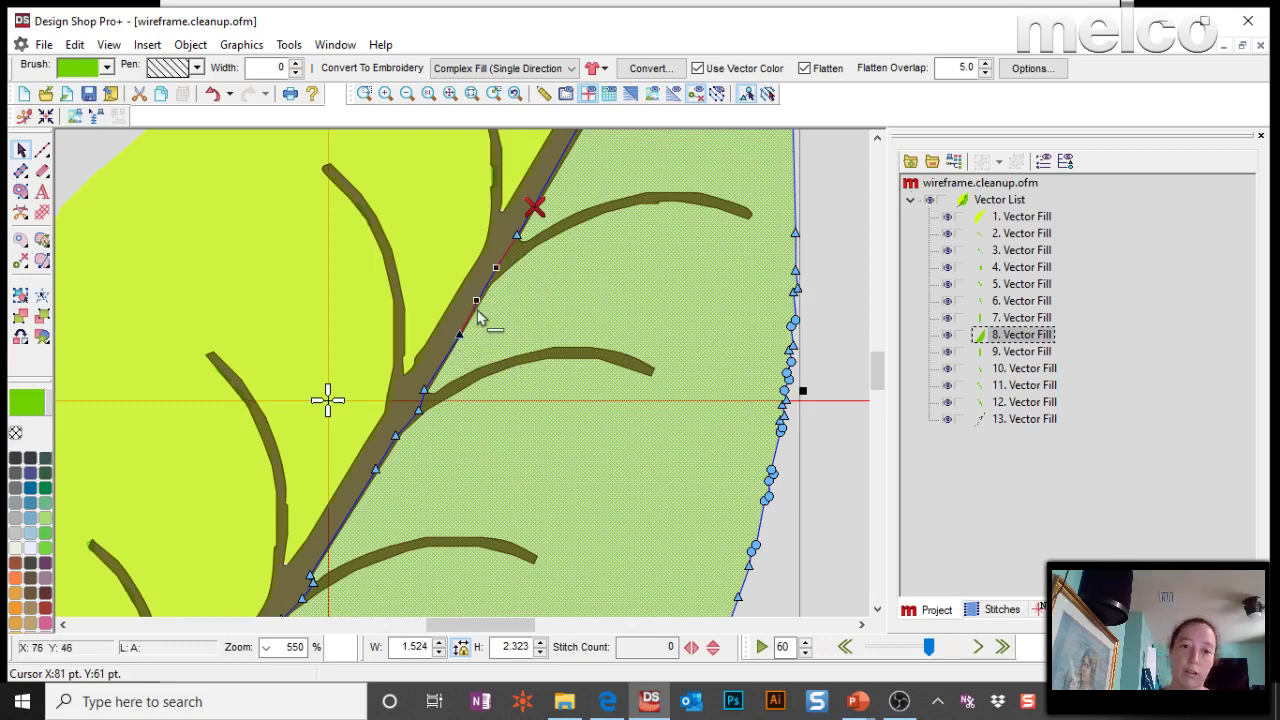
# - Try bulging the stem edge outward, then undo it and straighten the edge again
pyautogui.moveTo(475, 303); pyautogui.dragTo(363, 285)
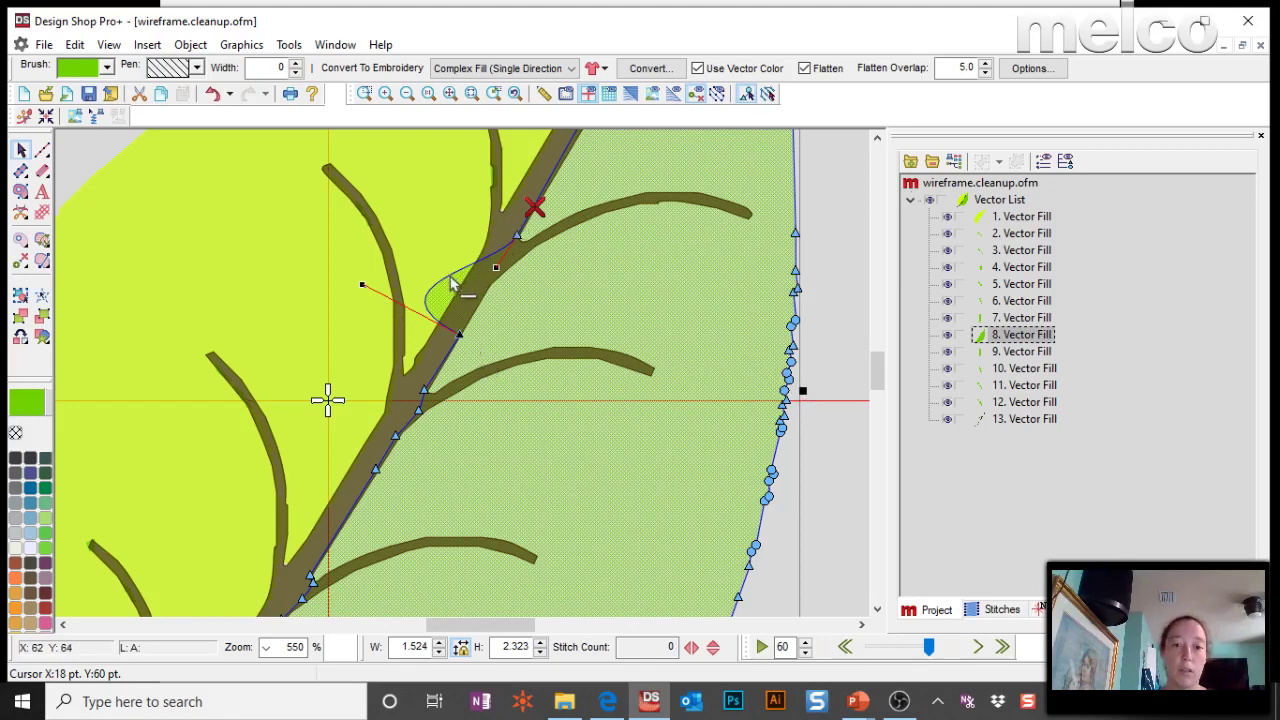
pyautogui.hotkey('ctrl', 'z')
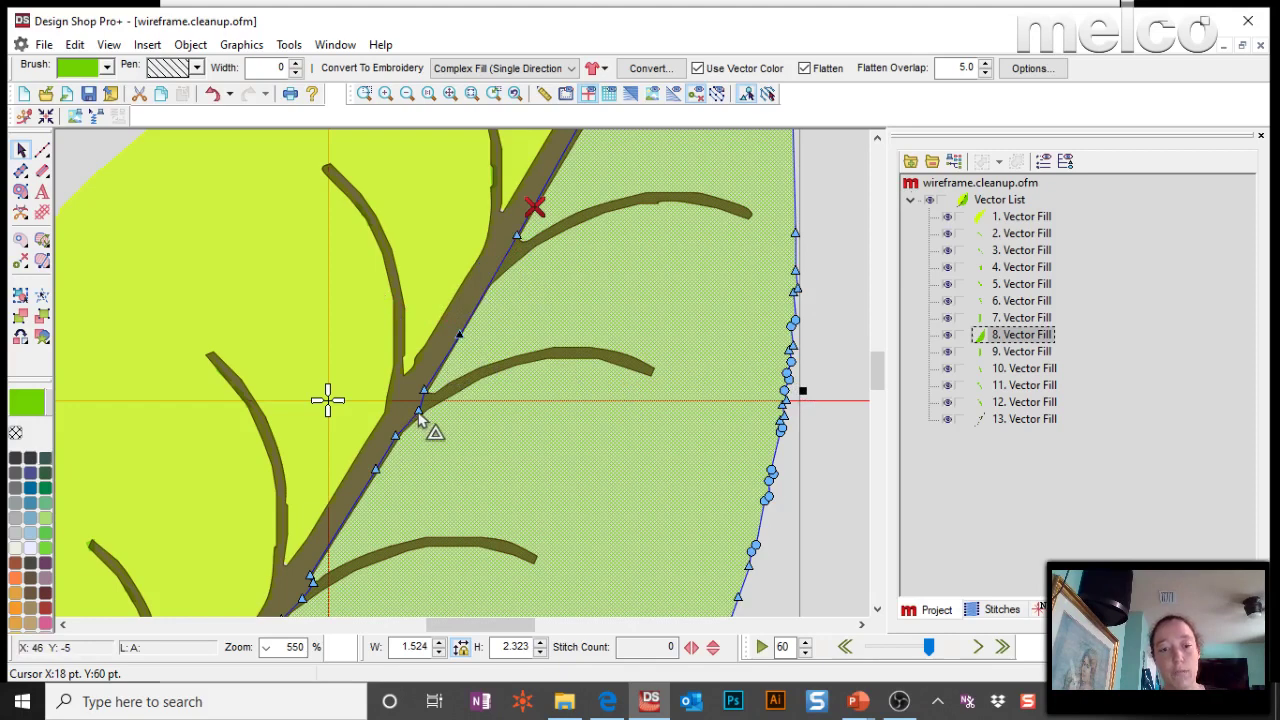
pyautogui.moveTo(420, 418); pyautogui.dragTo(340, 366)
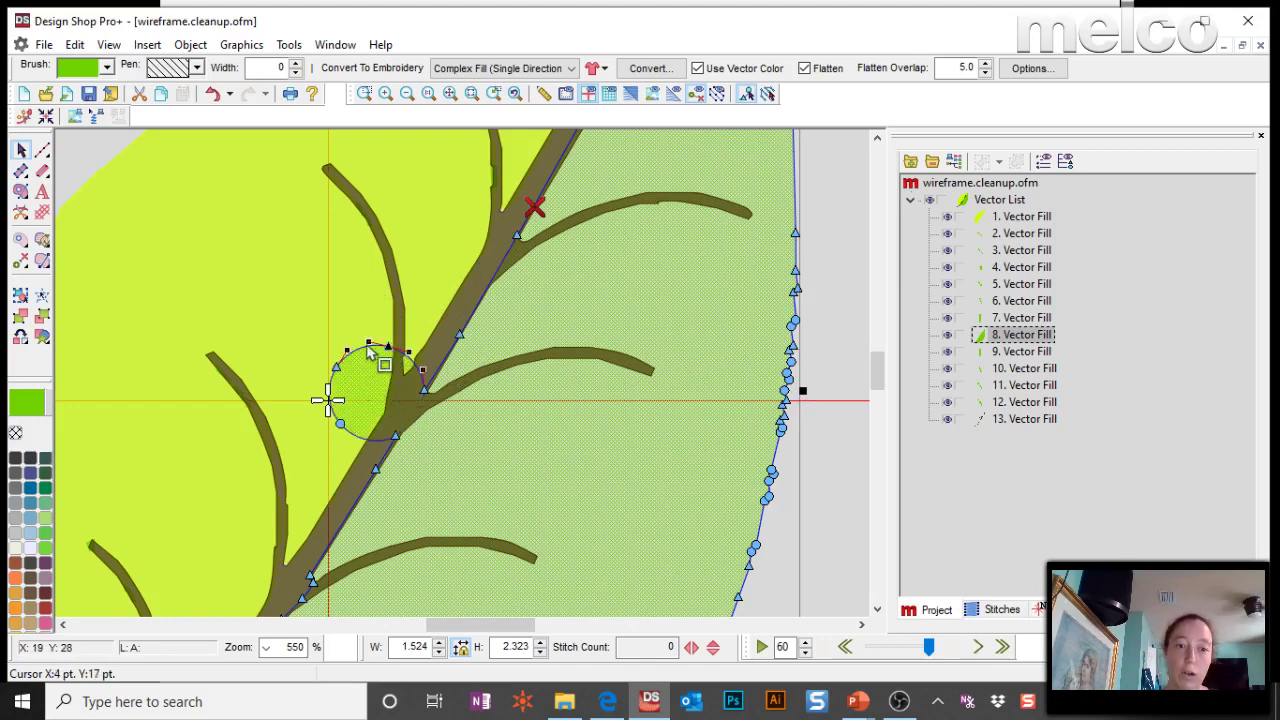
pyautogui.moveTo(367, 357)
pyautogui.mouseDown()
pyautogui.moveTo(405, 362)
pyautogui.moveTo(424, 384)
pyautogui.mouseUp()
# - Remove the stray small green polygon and switch to the PowerPoint Questions slide
pyautogui.rightClick(333, 404)
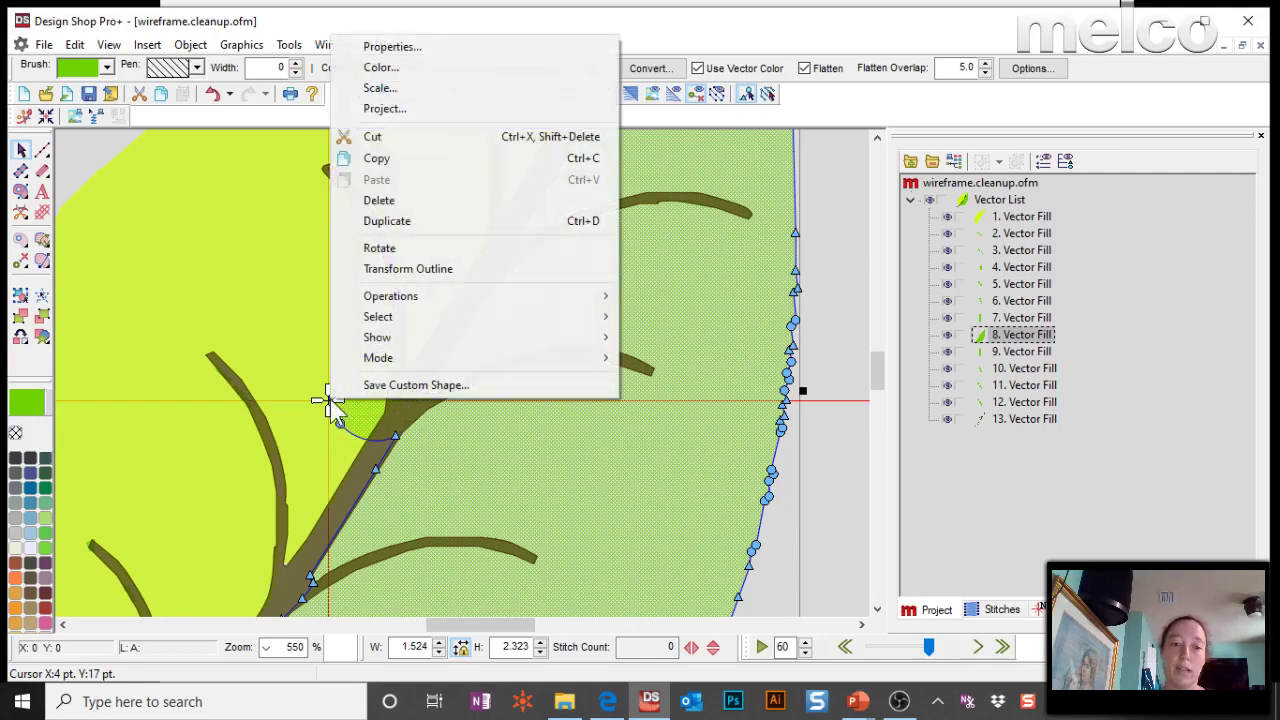
pyautogui.click(370, 452)
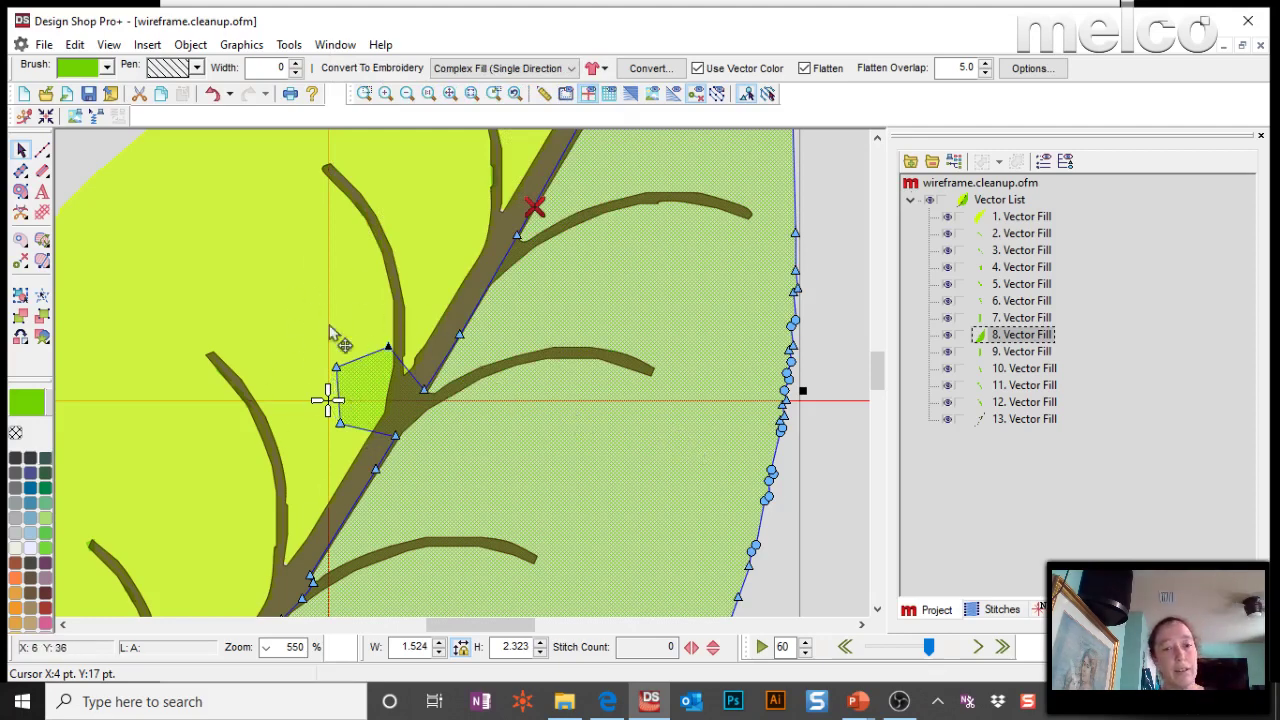
pyautogui.click(42, 295)
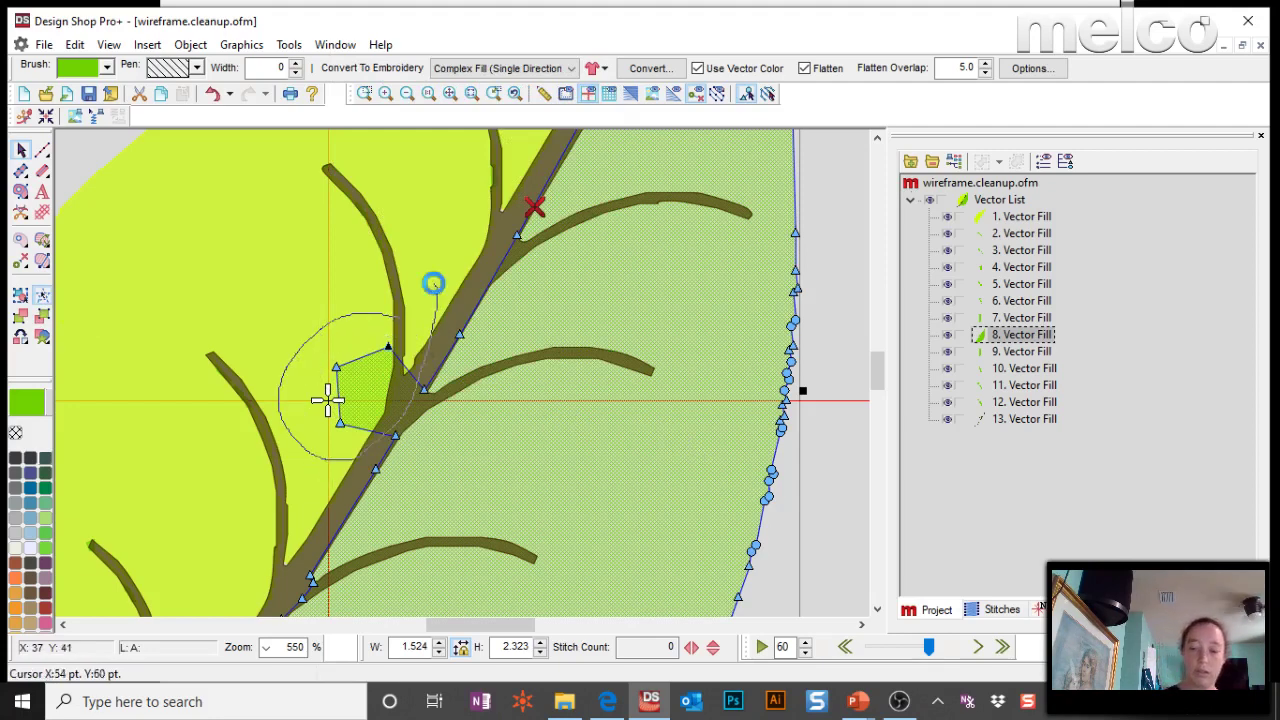
pyautogui.press('Escape')
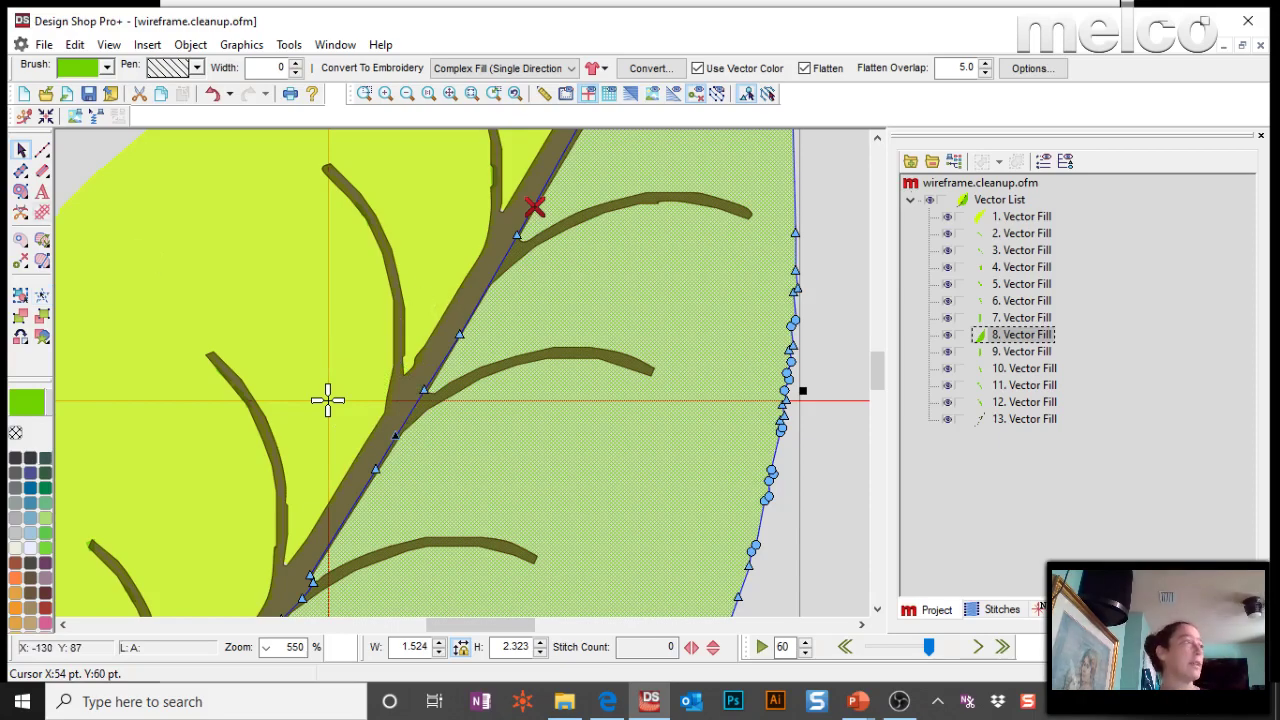
pyautogui.hotkey('alt', 'Tab')
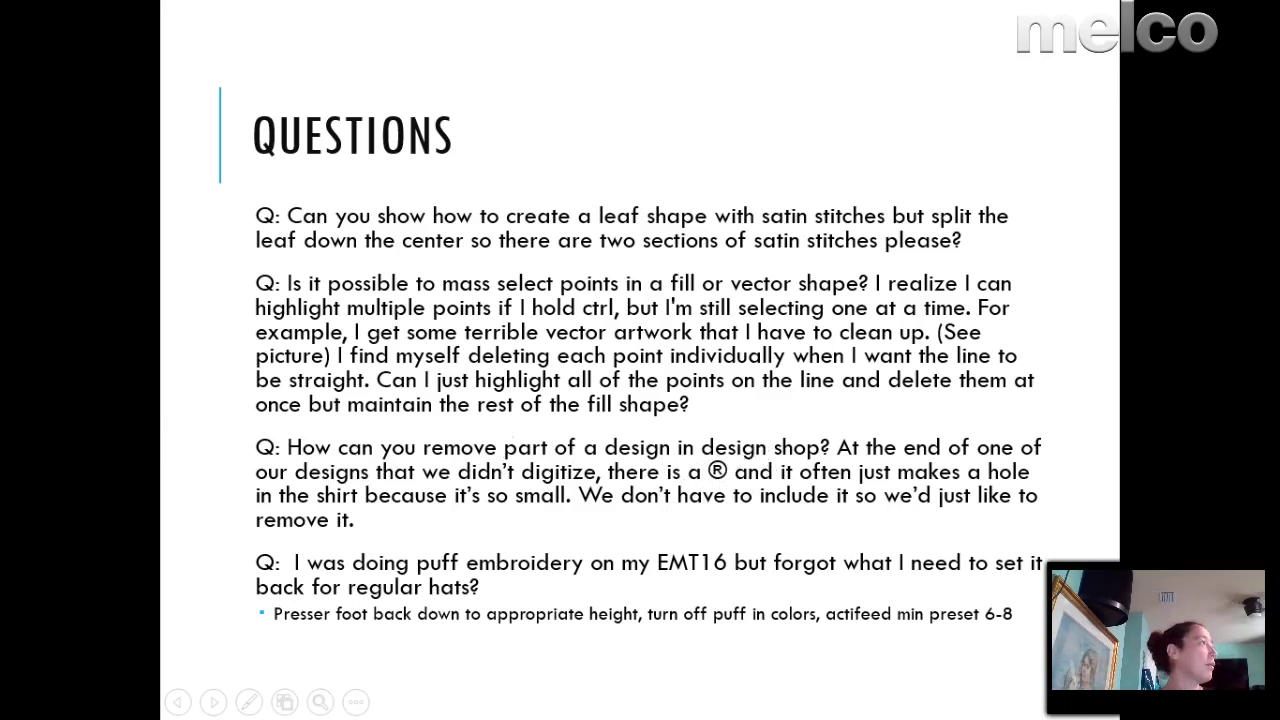
# - Return to Design Shop and open stitch.removal.ofm from the 11-01-19 folder
pyautogui.hotkey('alt', 'Tab')
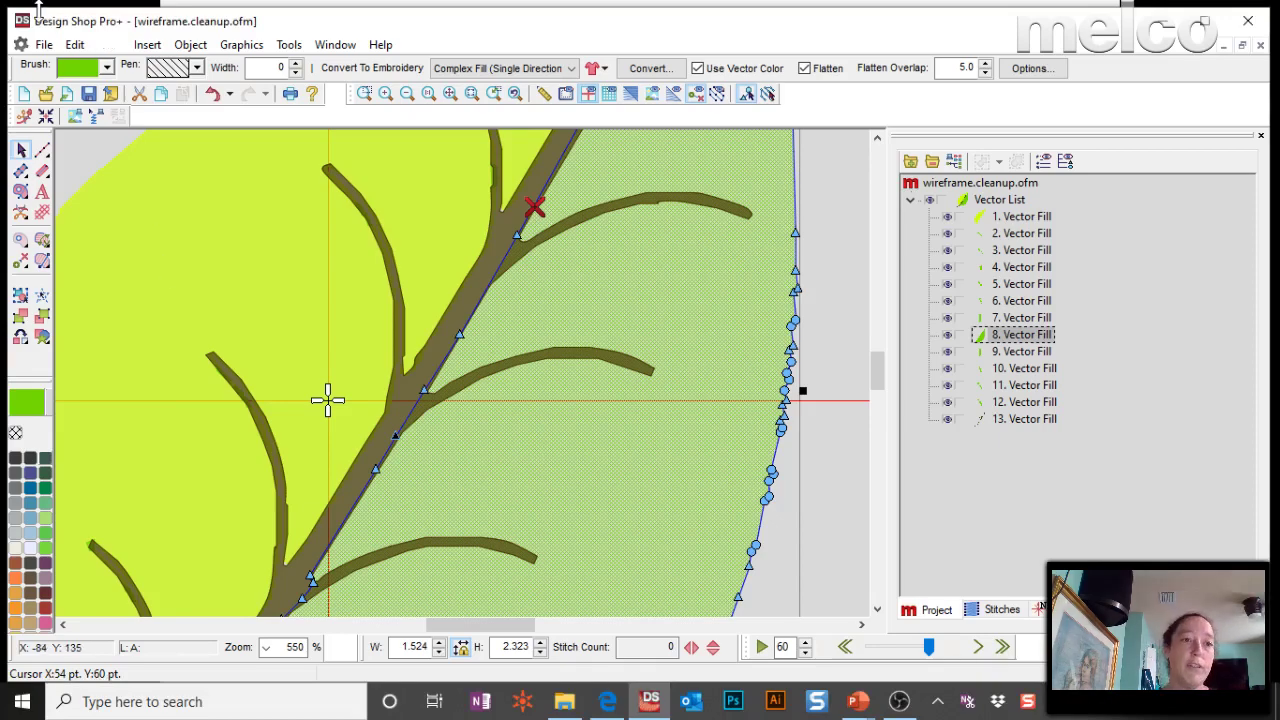
pyautogui.click(74, 44)
pyautogui.moveTo(44, 44)
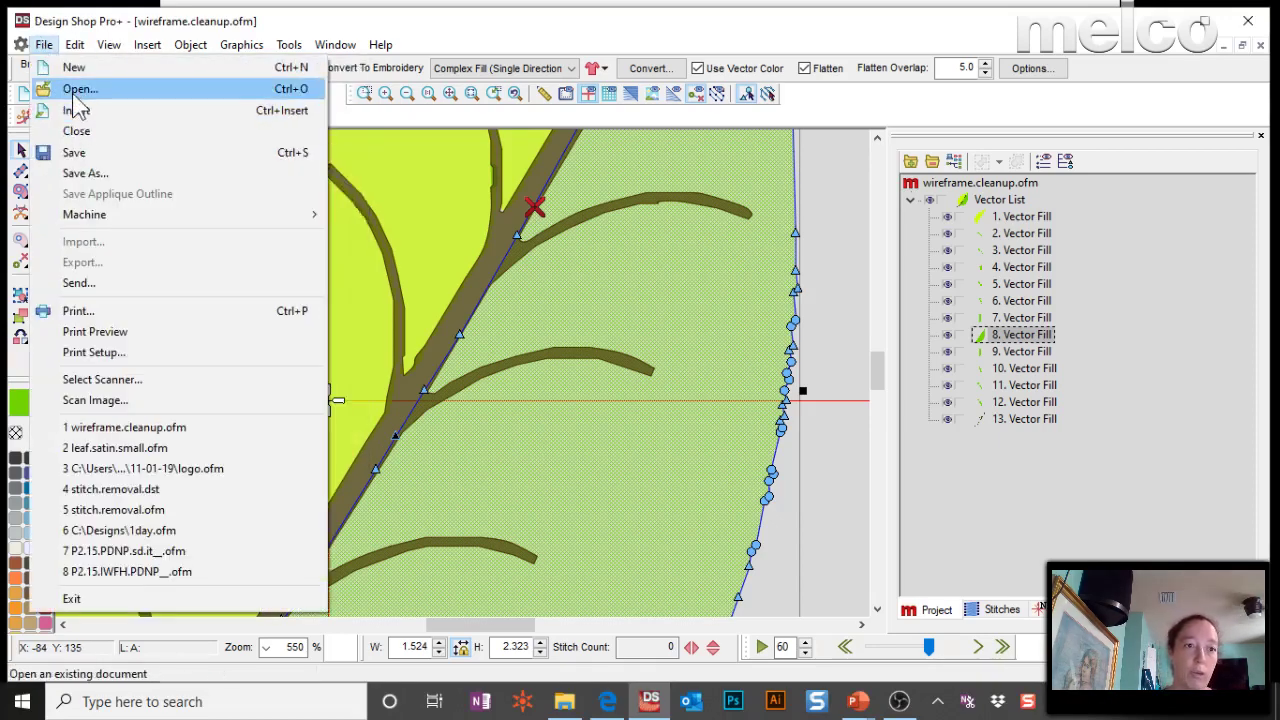
pyautogui.click(74, 97)
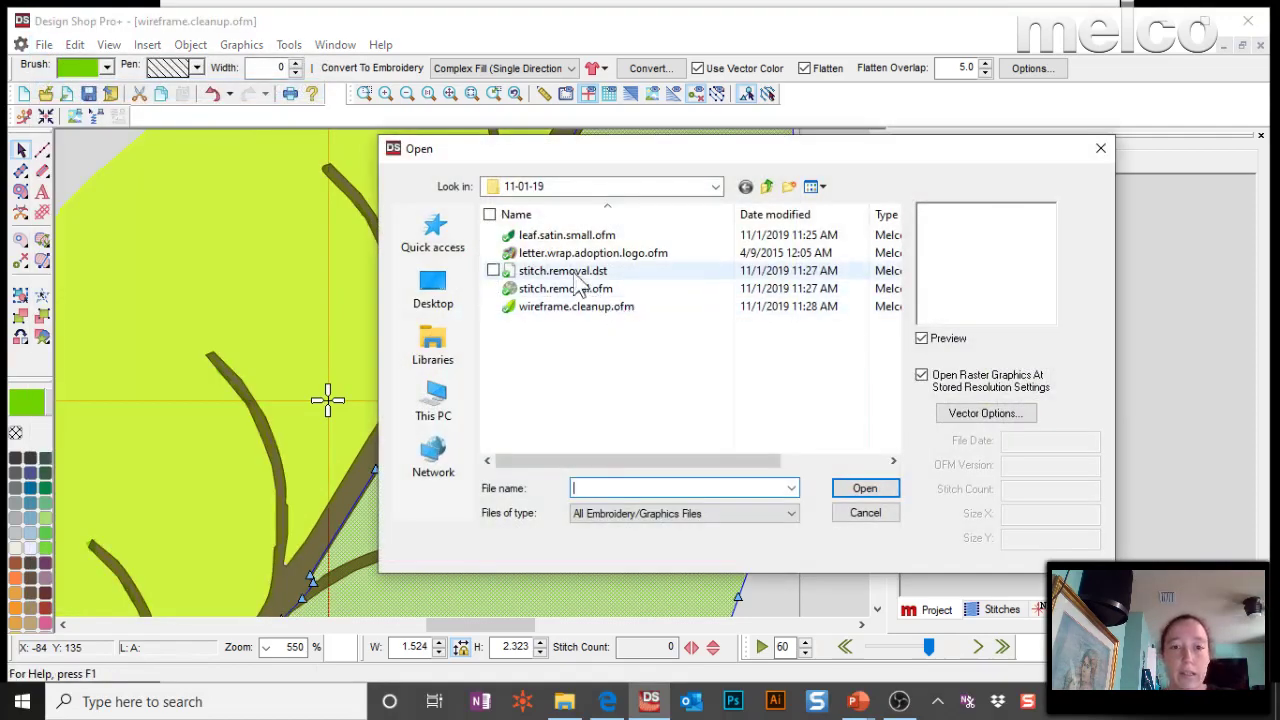
pyautogui.click(578, 292)
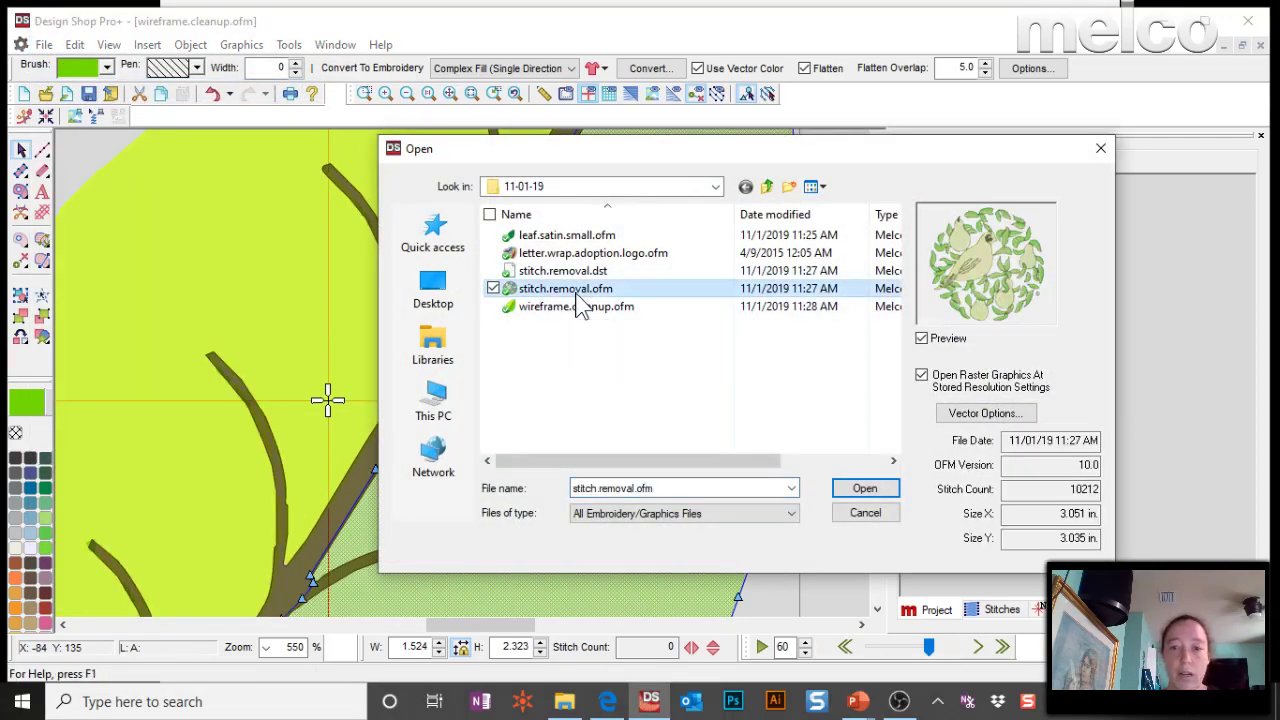
pyautogui.doubleClick(576, 296)
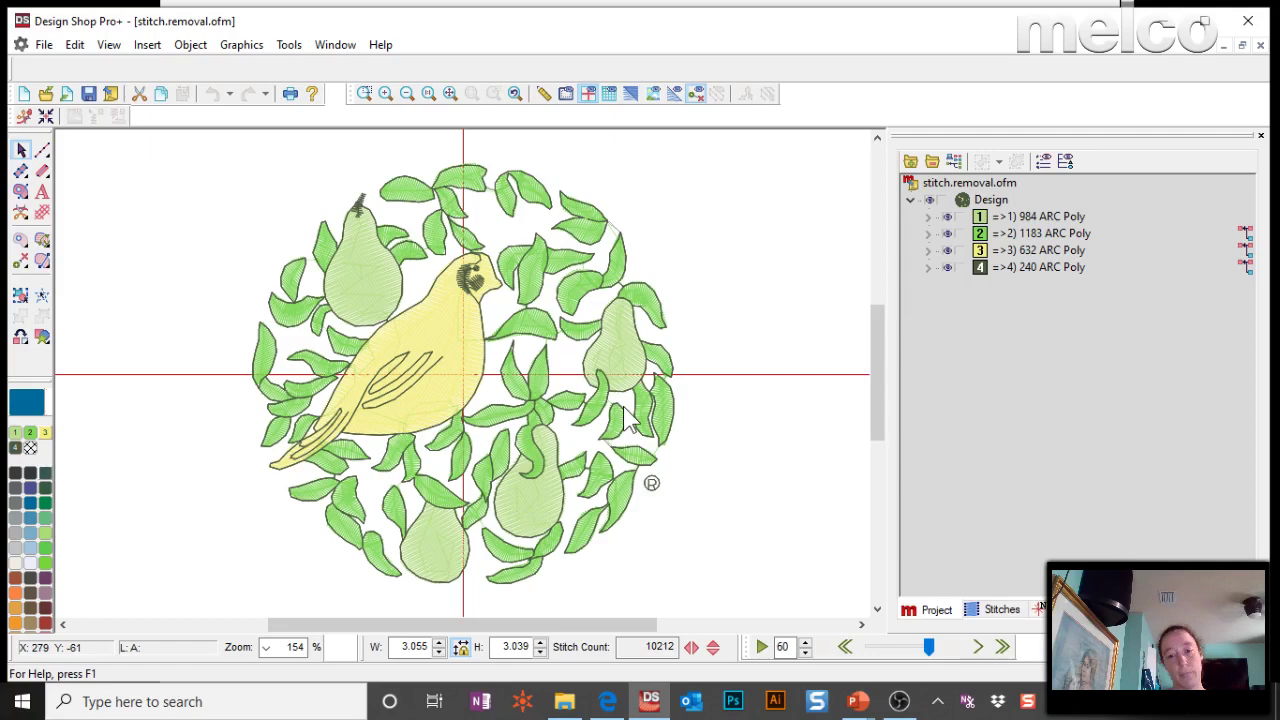
# - Expand the 240 ARC Poly colour group, select the ® logo object and delete it
pyautogui.click(460, 312)
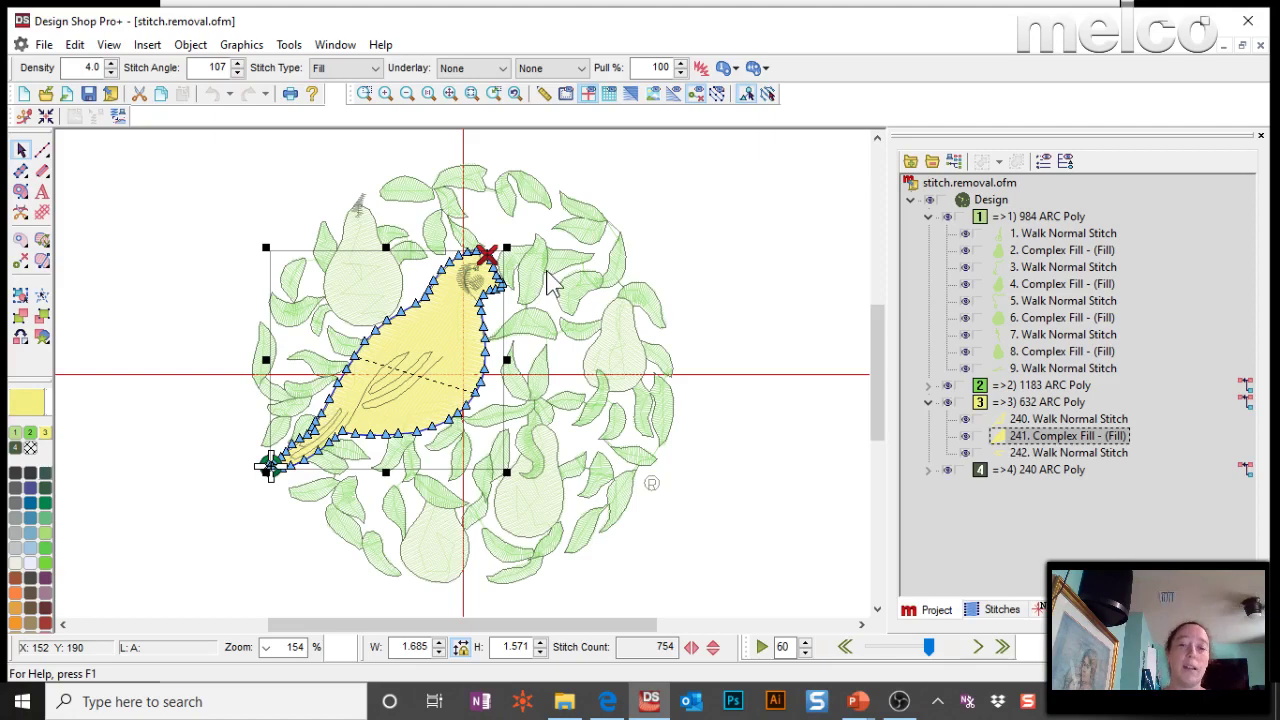
pyautogui.click(677, 486)
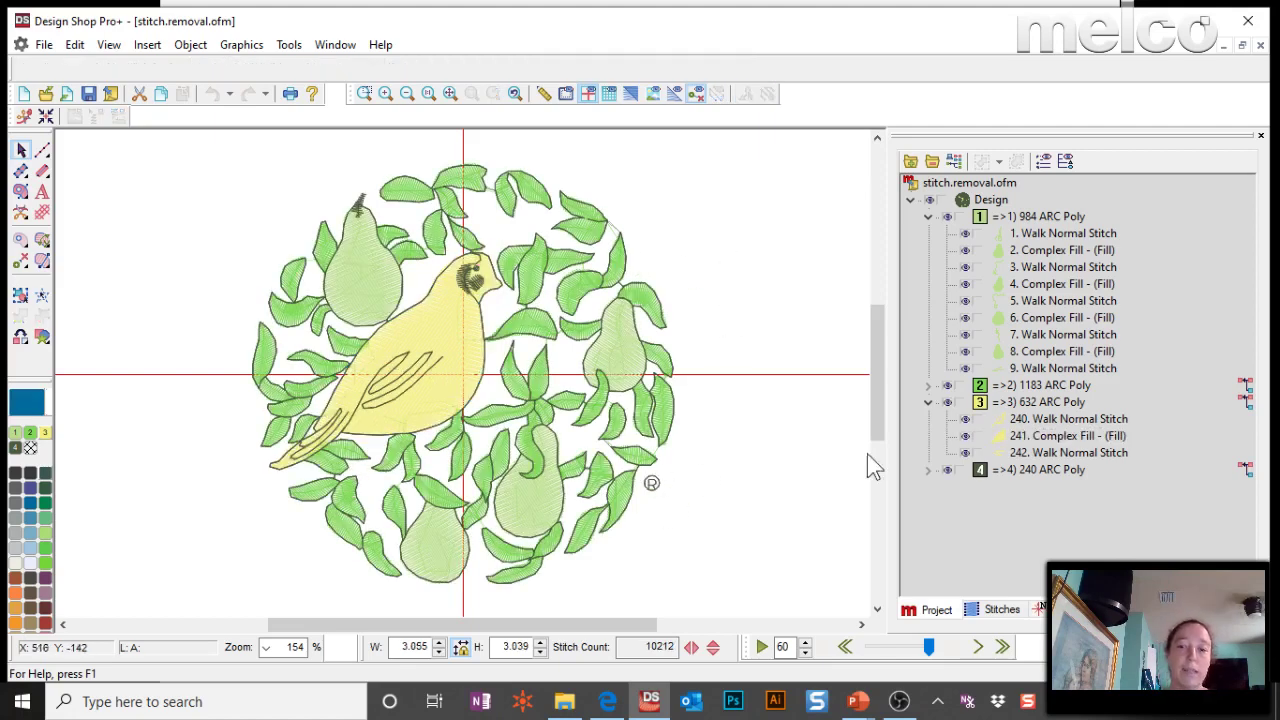
pyautogui.click(930, 471)
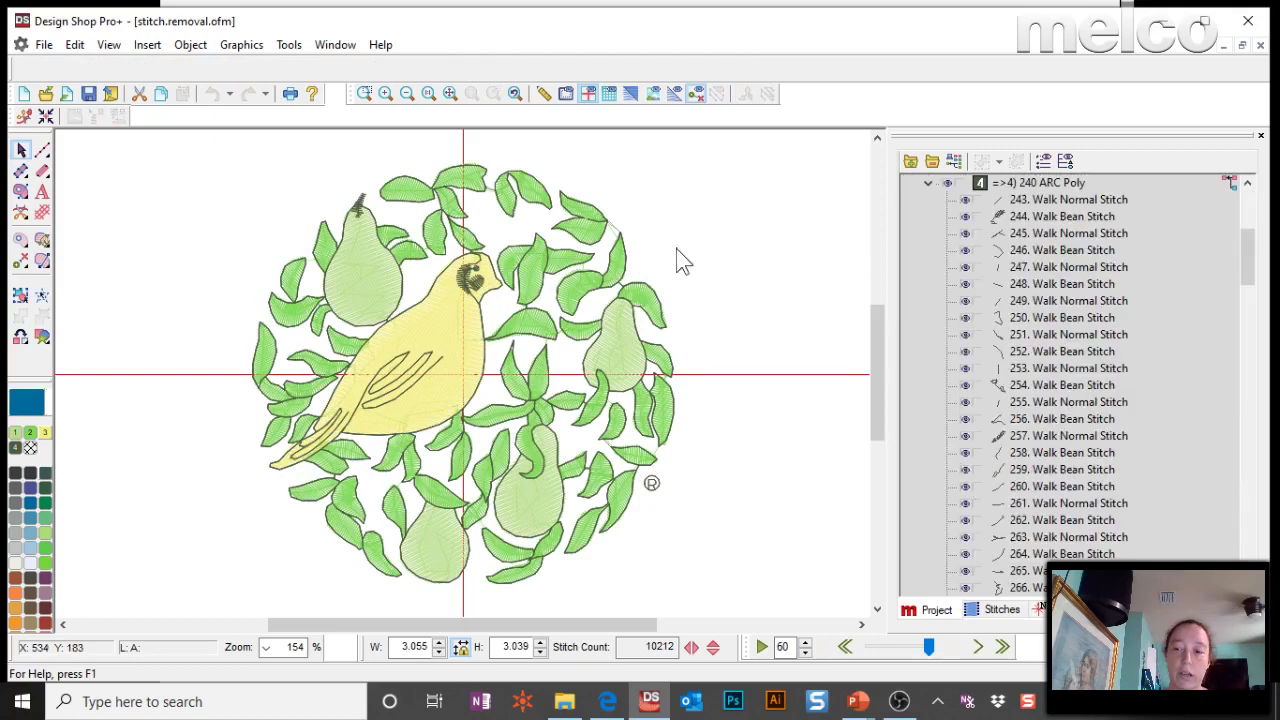
pyautogui.click(652, 485)
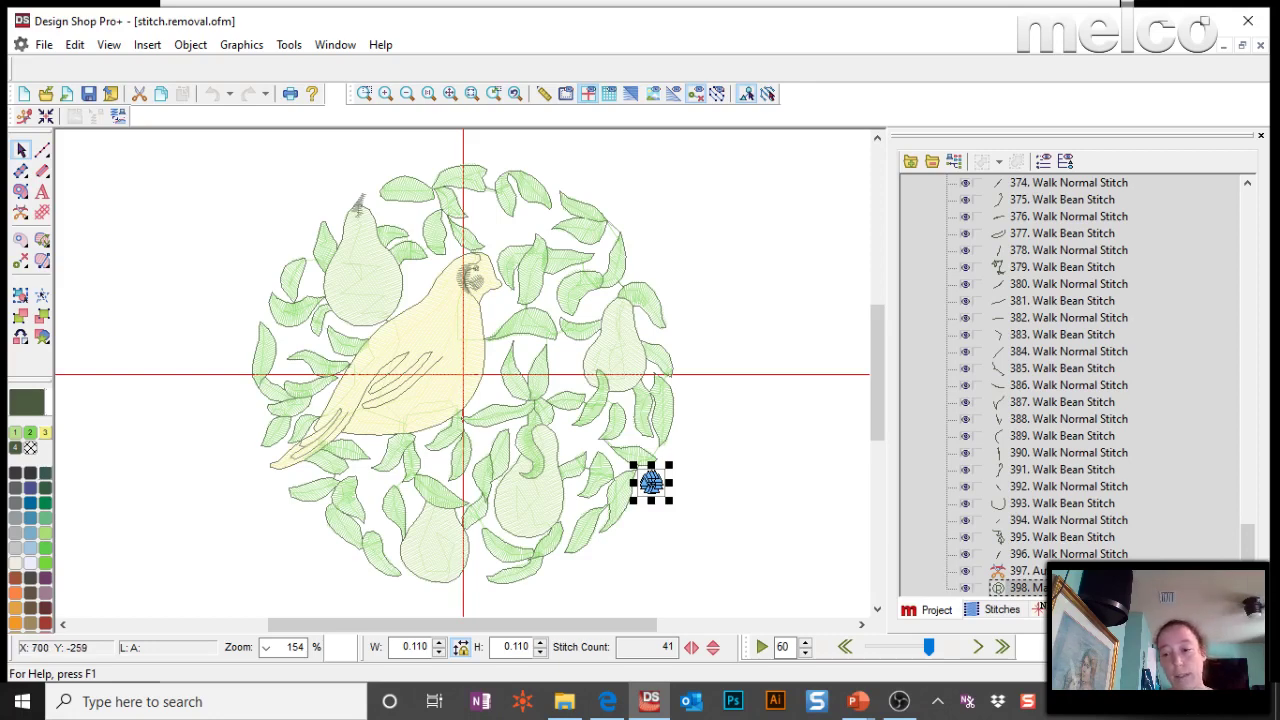
pyautogui.press('Delete')
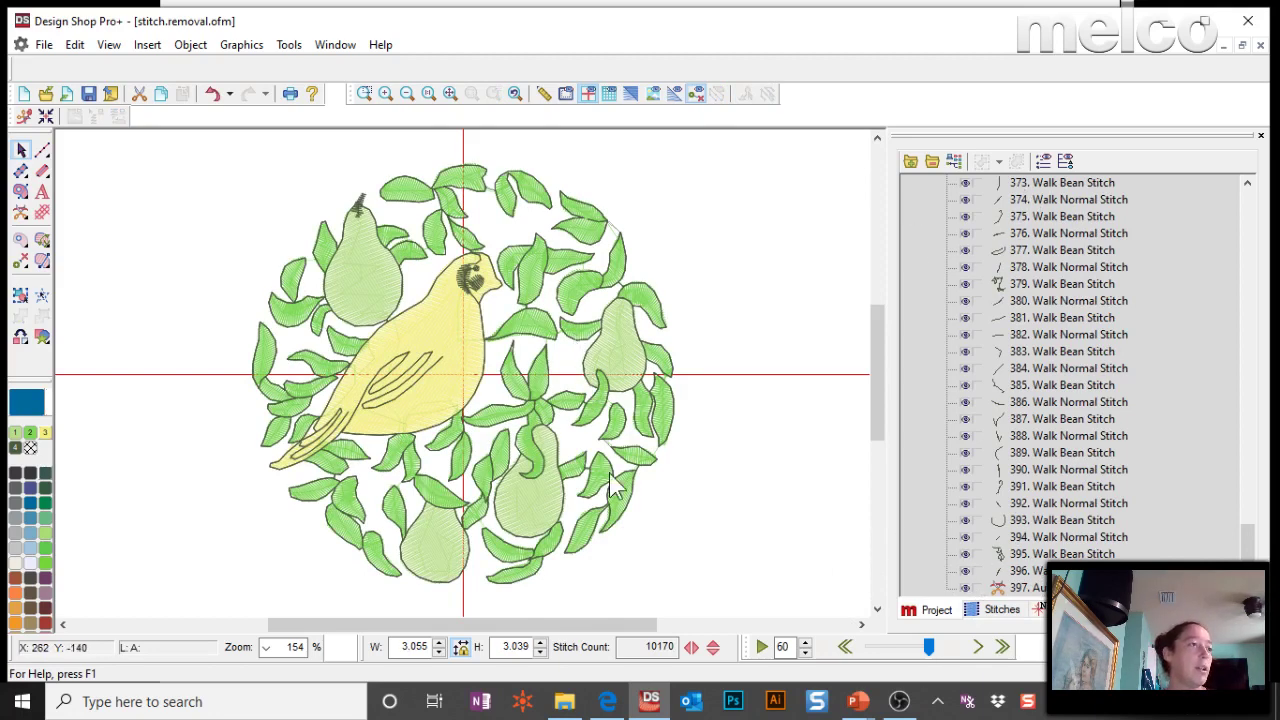
# - Discard the changes to stitch.removal.ofm and open stitch.removal.dst instead
pyautogui.click(1260, 44)
pyautogui.click(680, 398)
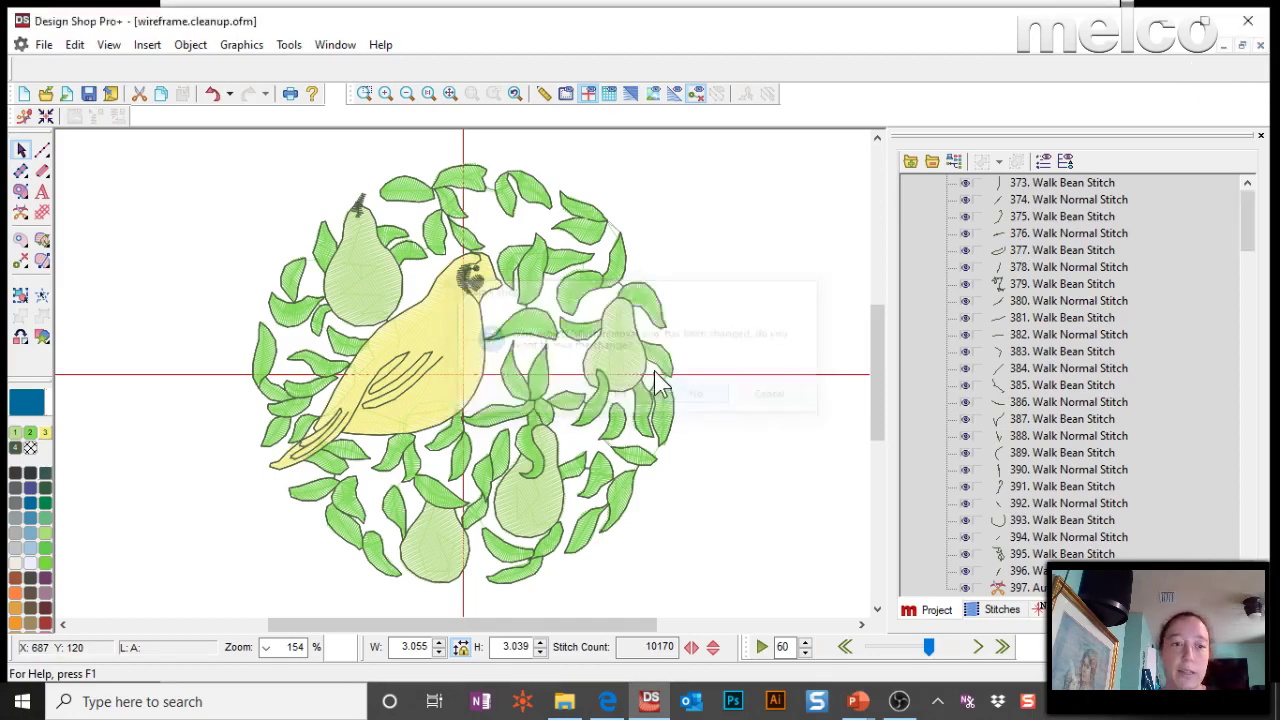
pyautogui.click(46, 93)
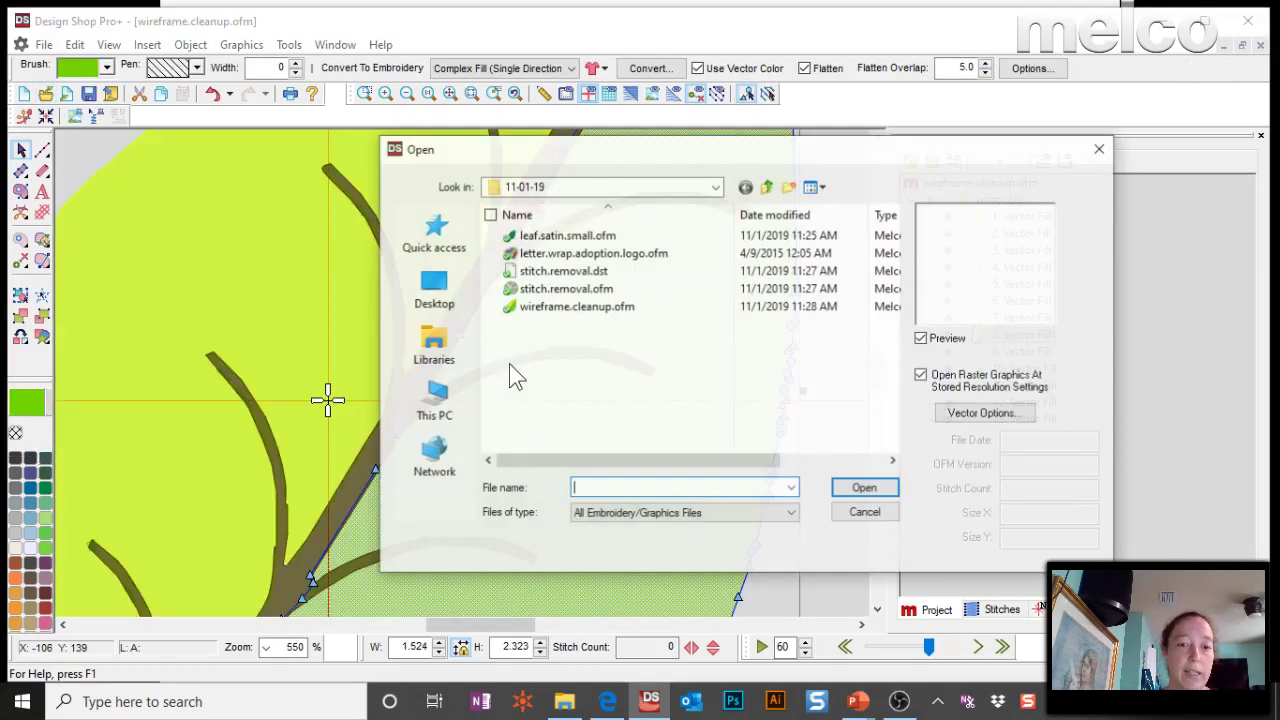
pyautogui.click(561, 272)
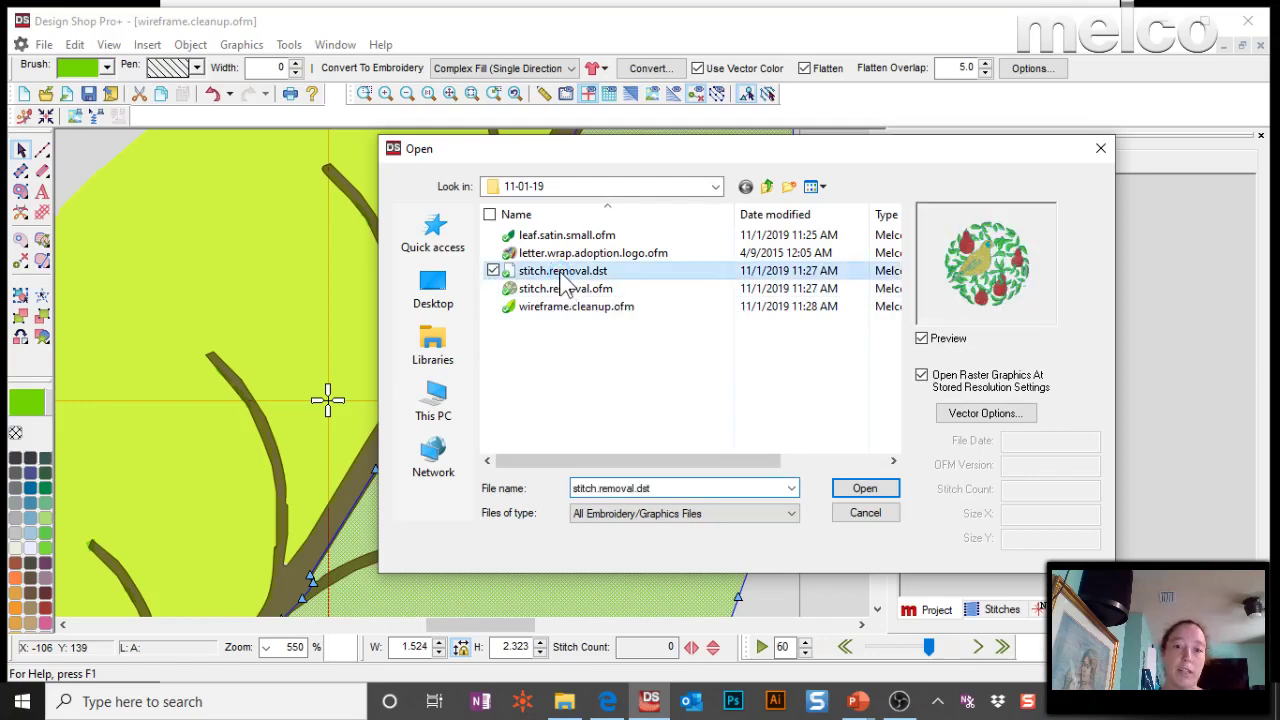
pyautogui.doubleClick(560, 273)
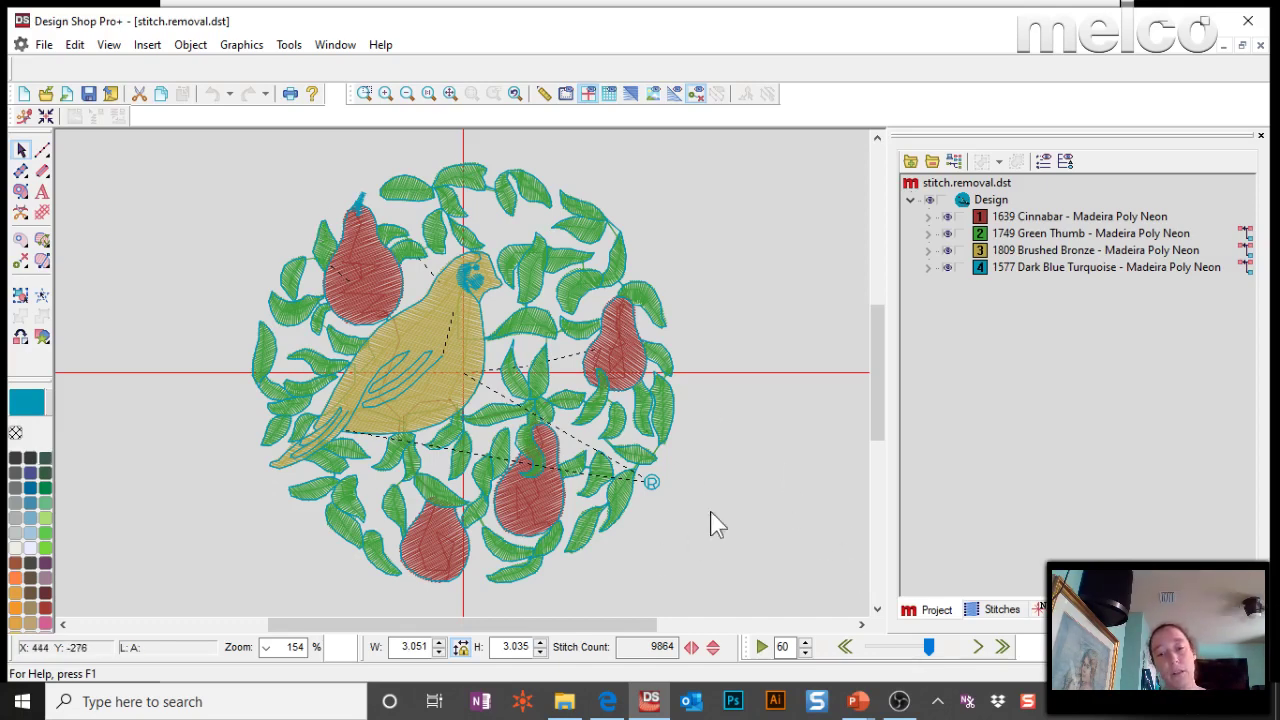
# - Hide all colours, then show only 4. Expanded, 5. Trim and 6. Expanded objects
pyautogui.click(651, 495)
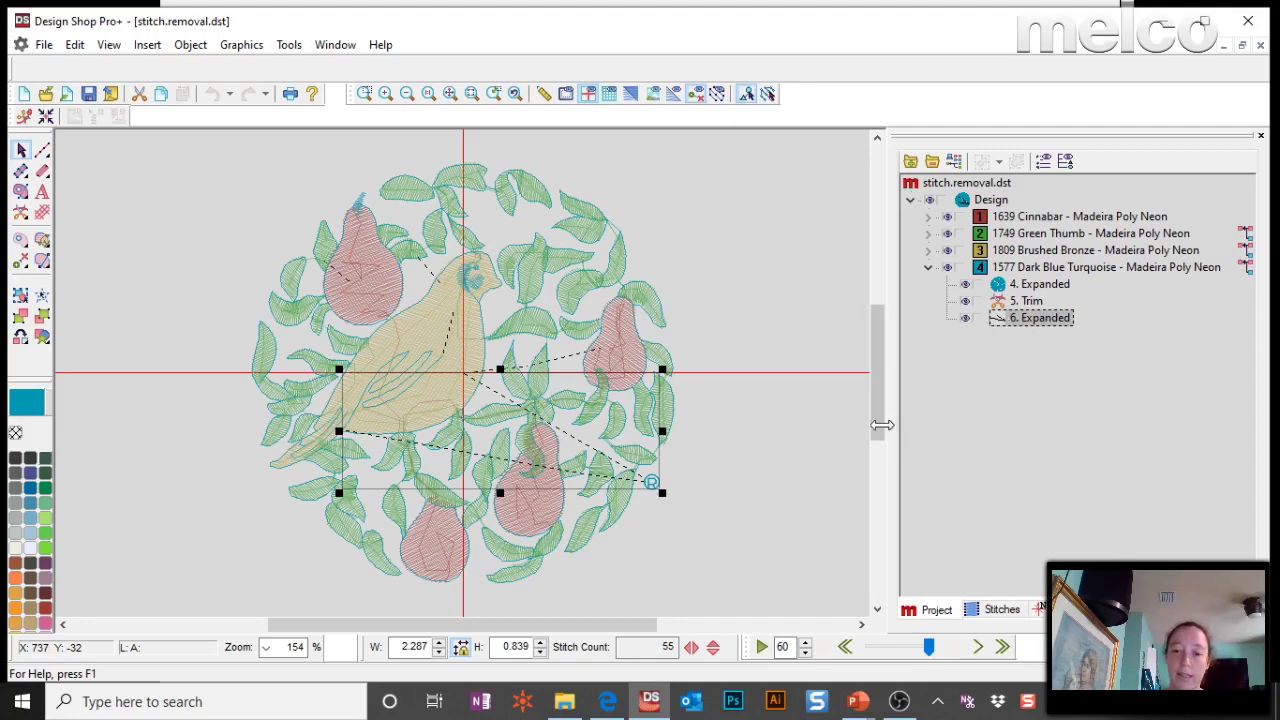
pyautogui.click(929, 199)
pyautogui.click(965, 318)
pyautogui.click(752, 378)
pyautogui.click(1045, 320)
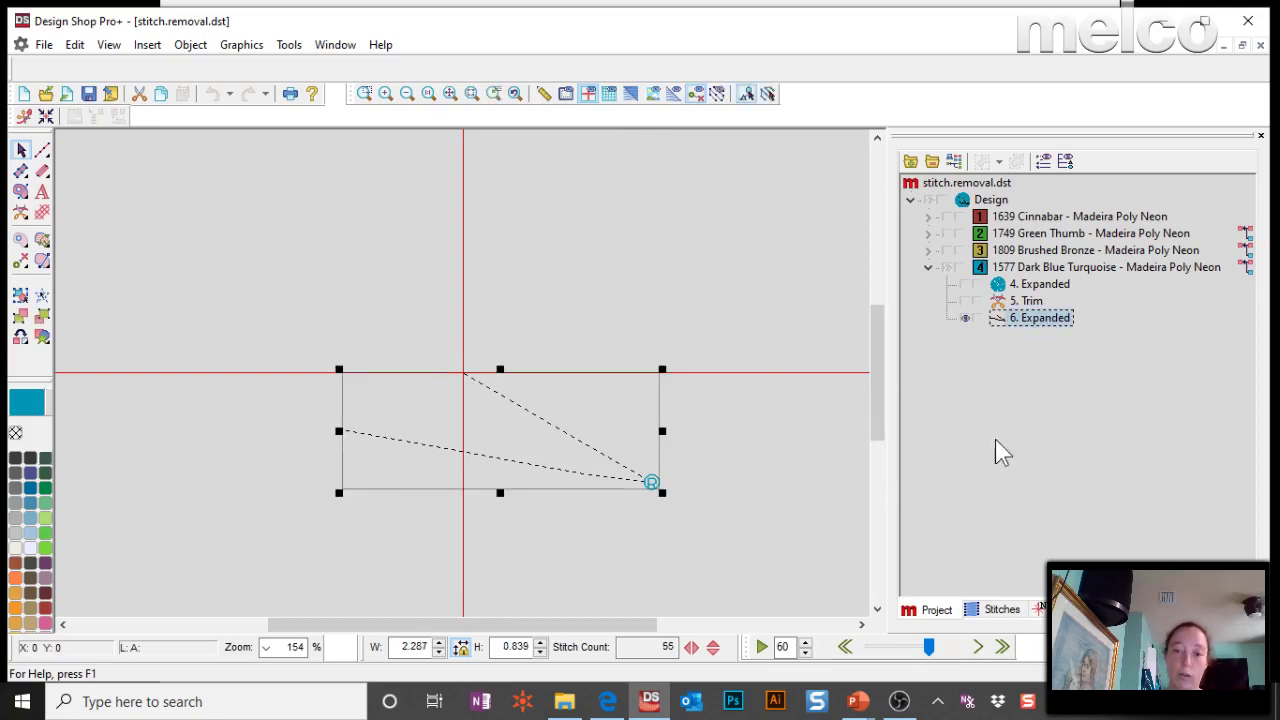
pyautogui.click(964, 285)
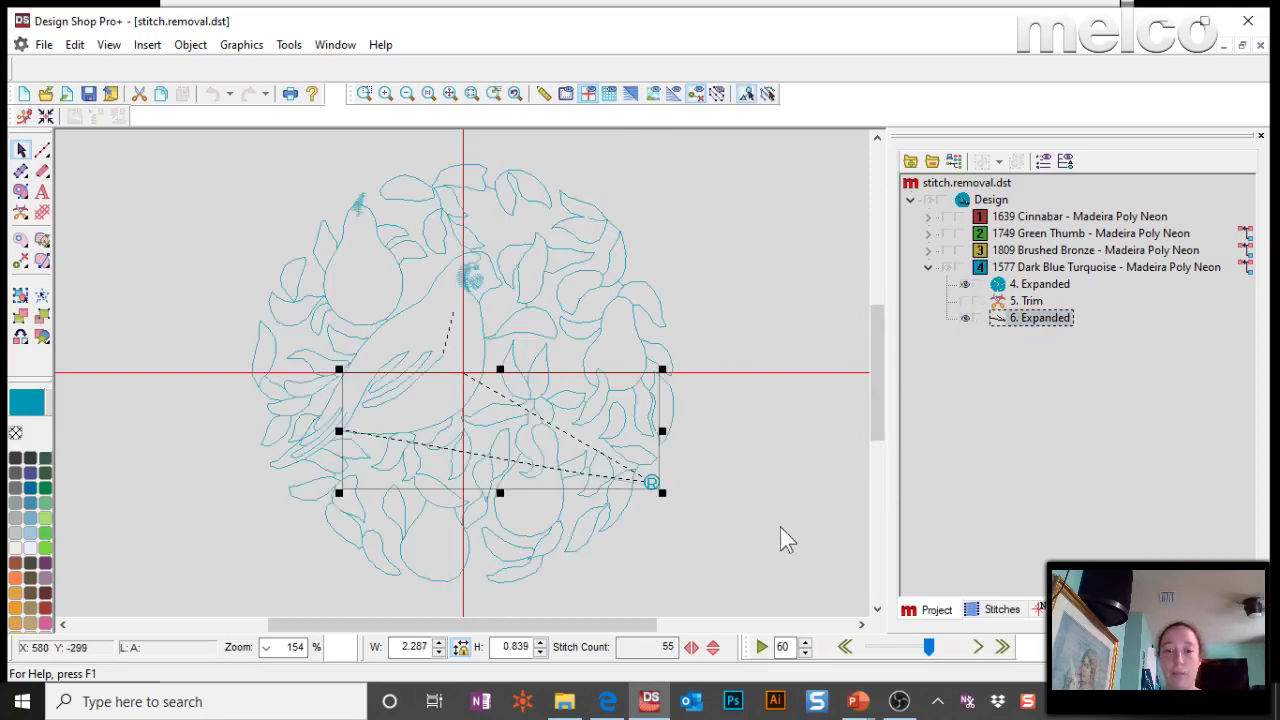
pyautogui.click(741, 577)
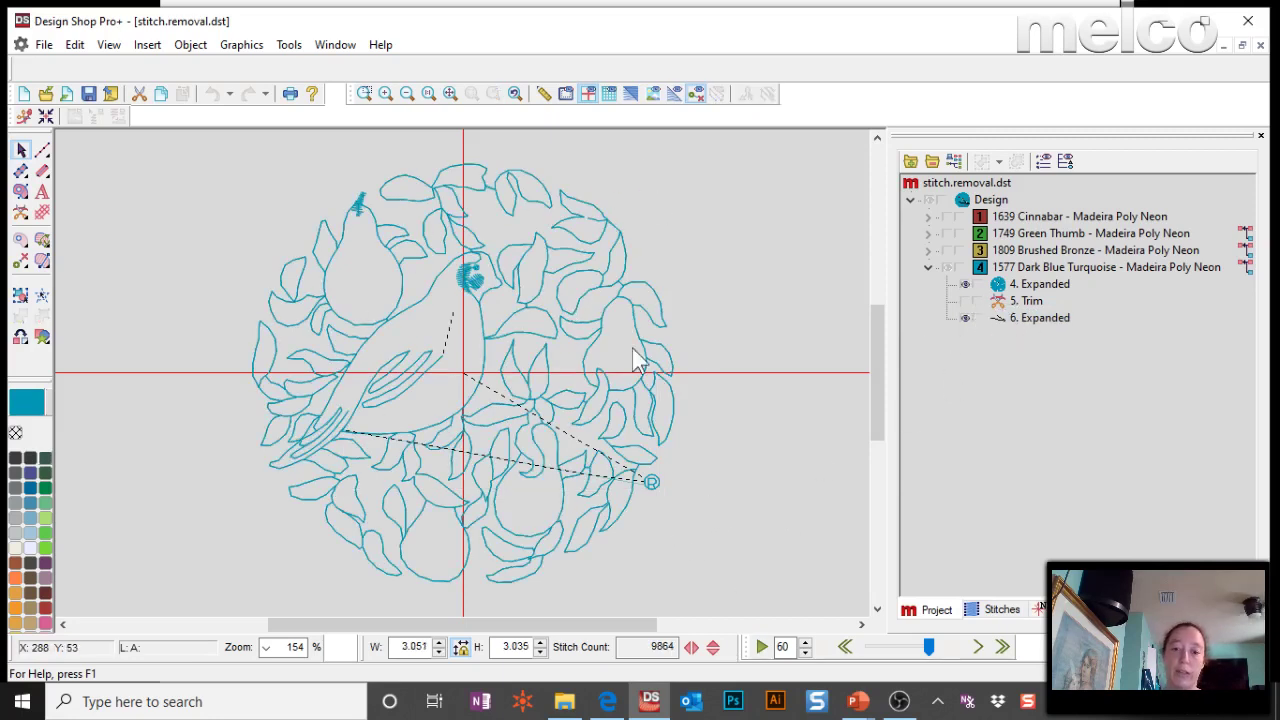
pyautogui.click(965, 302)
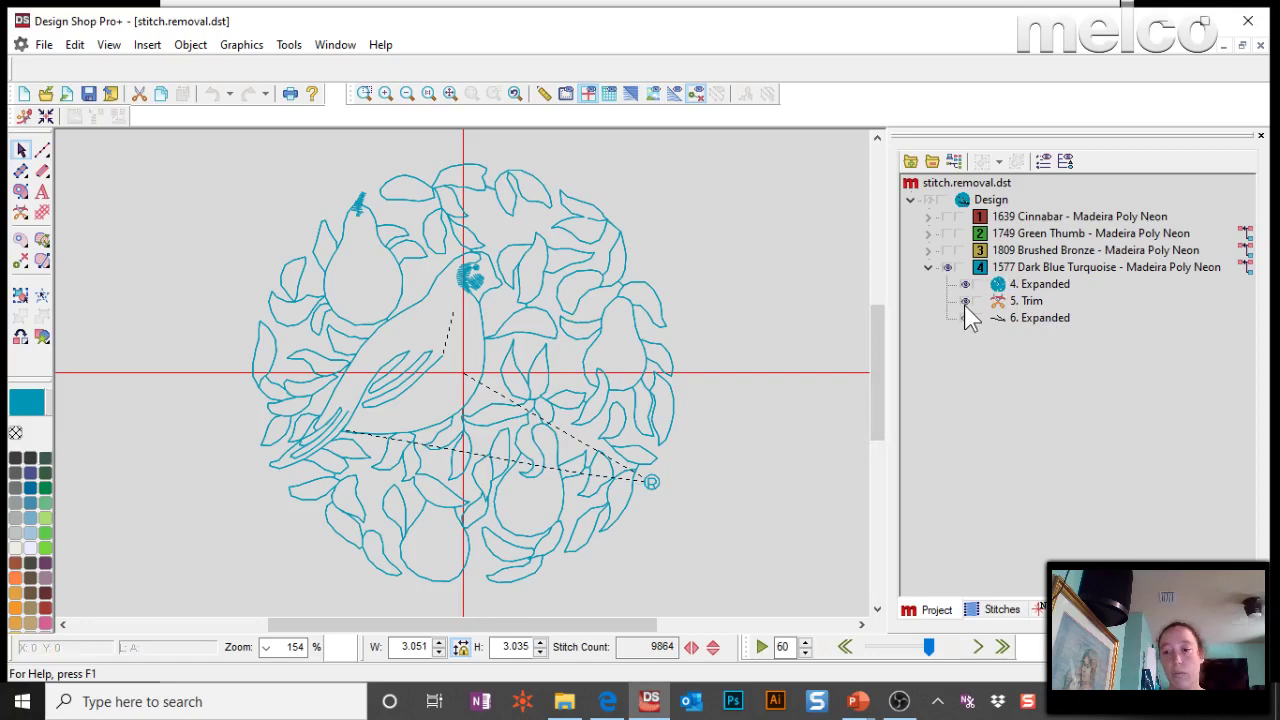
pyautogui.click(1030, 317)
pyautogui.click(586, 458)
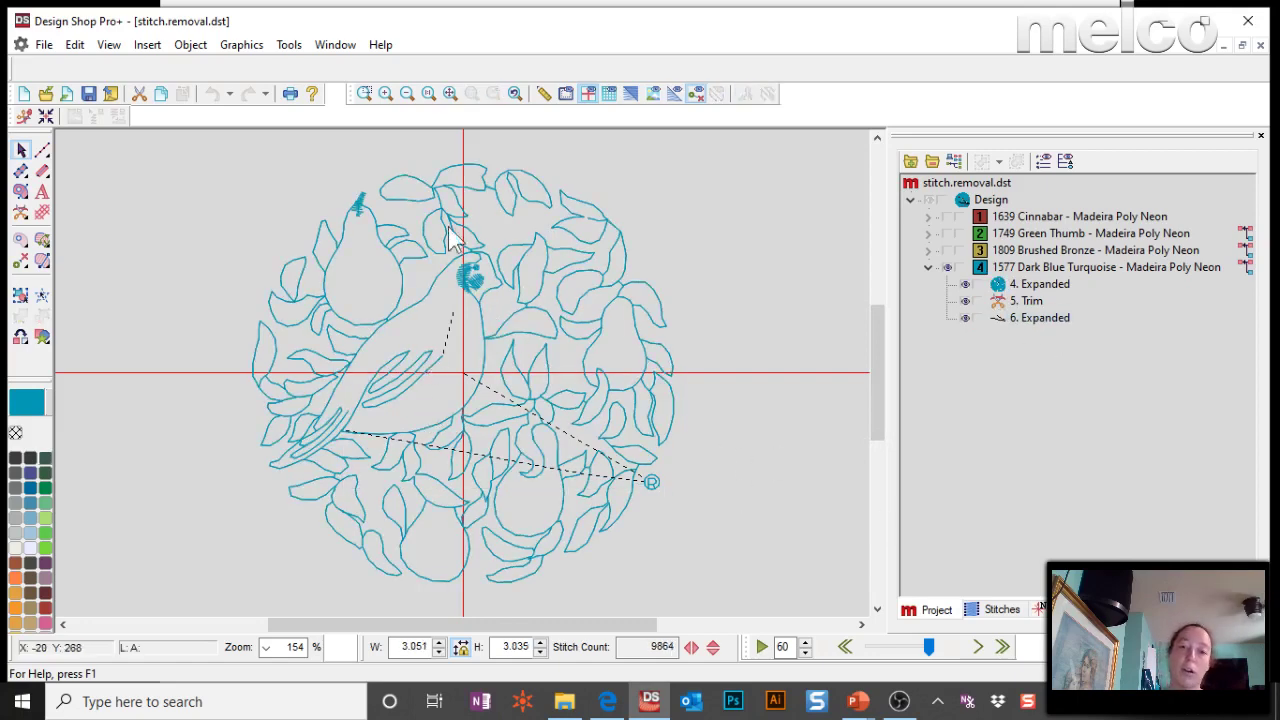
# - Zoom in on the ® mark area and select the 6. Expanded object
pyautogui.click(365, 93)
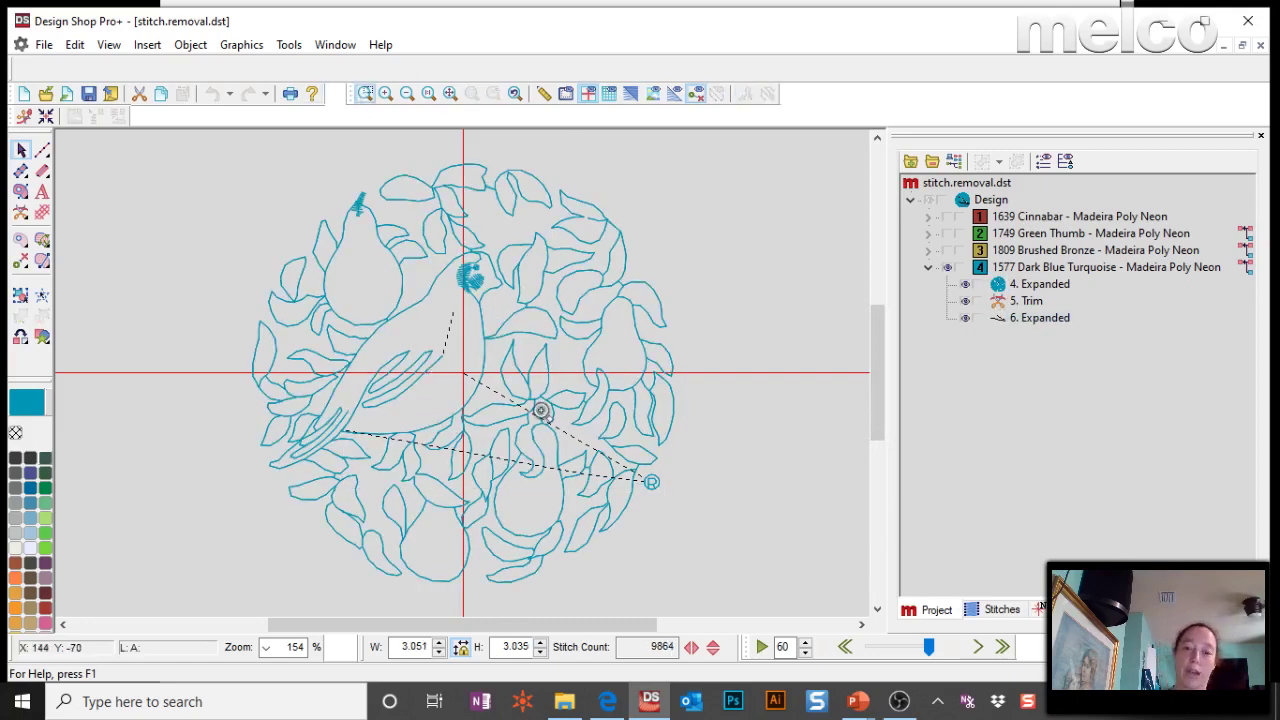
pyautogui.moveTo(540, 410); pyautogui.dragTo(728, 546)
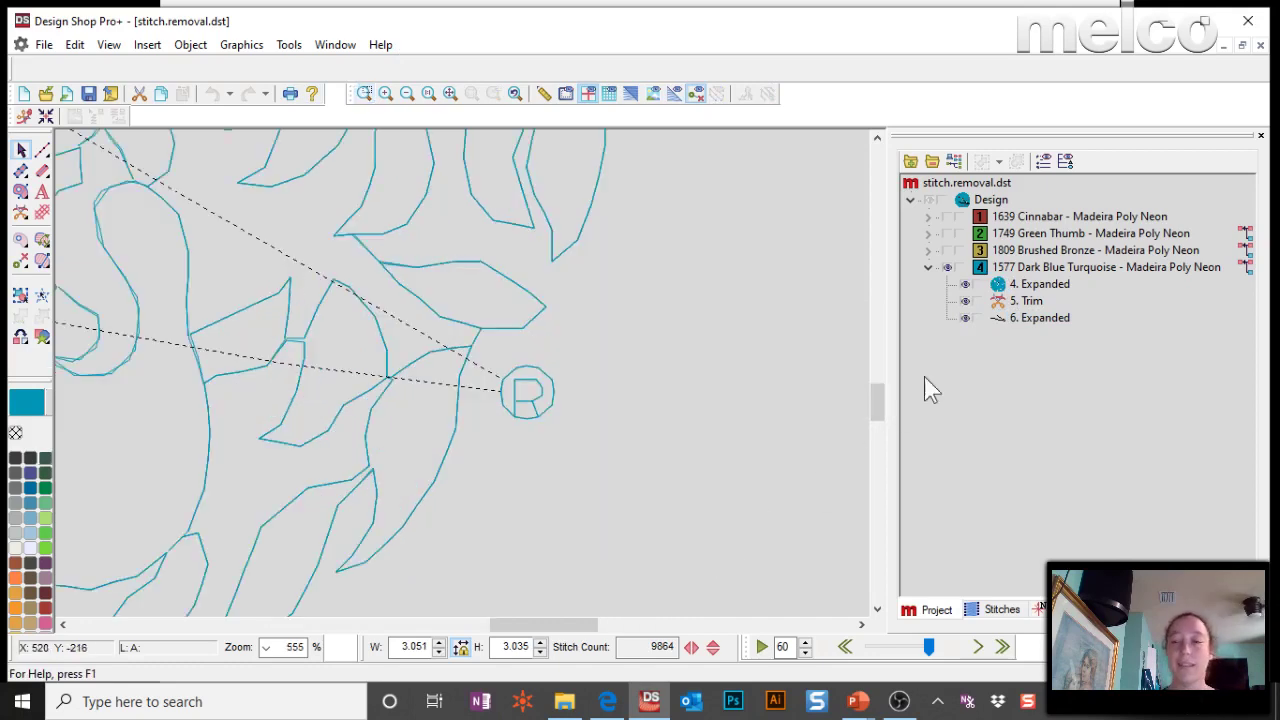
pyautogui.click(1048, 316)
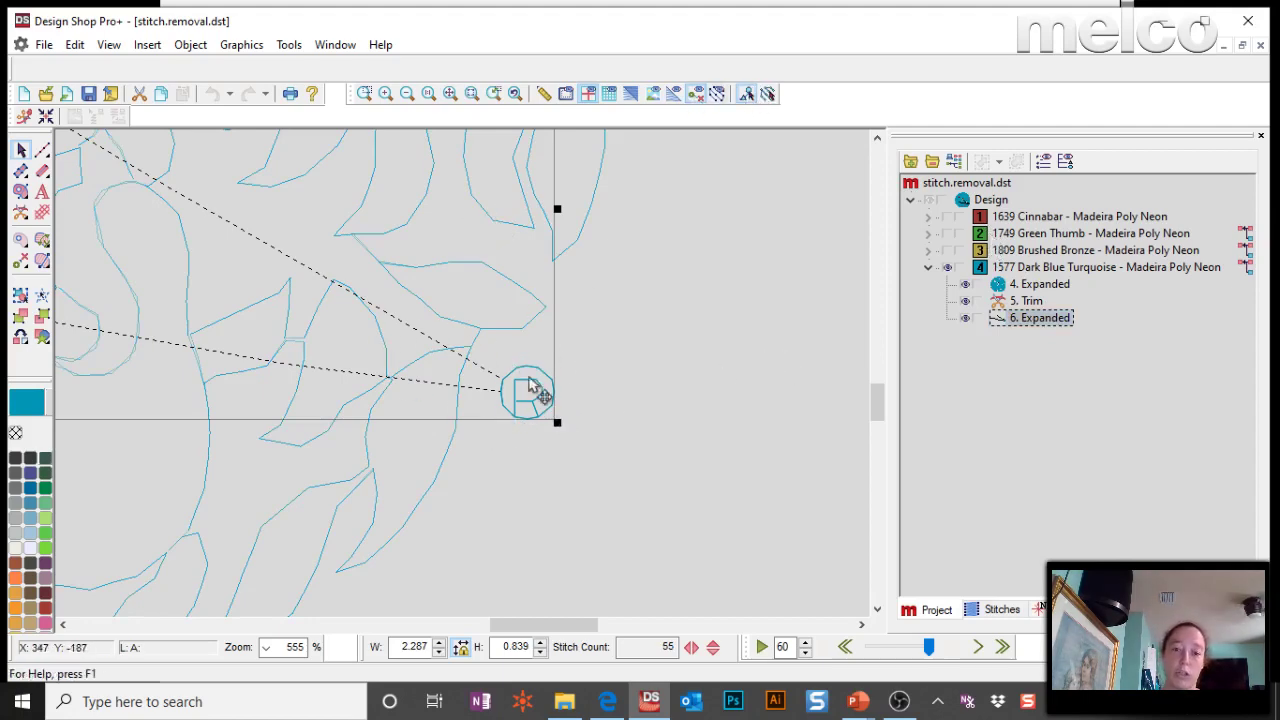
# - In Expanded Editing Mode, lasso the ® stitch points and delete them
pyautogui.click(769, 95)
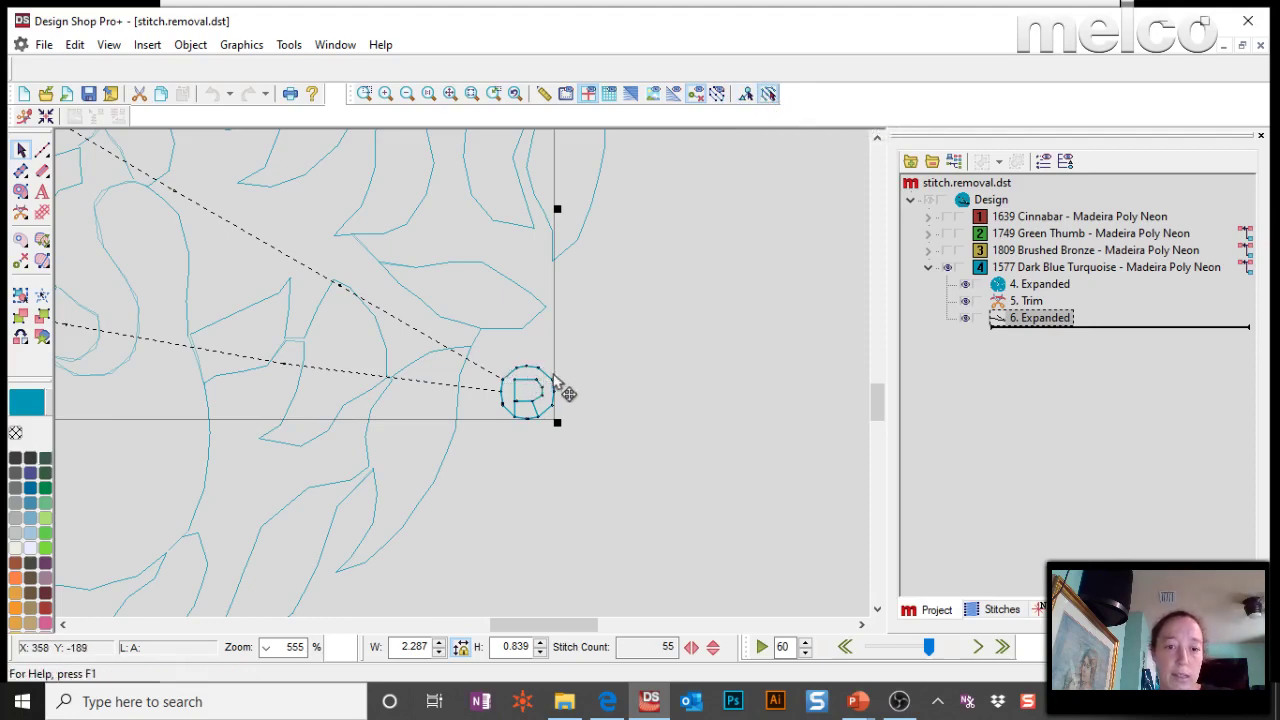
pyautogui.click(42, 298)
pyautogui.moveTo(520, 348)
pyautogui.mouseDown()
pyautogui.moveTo(477, 419)
pyautogui.moveTo(583, 435)
pyautogui.moveTo(560, 346)
pyautogui.moveTo(523, 353)
pyautogui.mouseUp()
pyautogui.press('Delete')
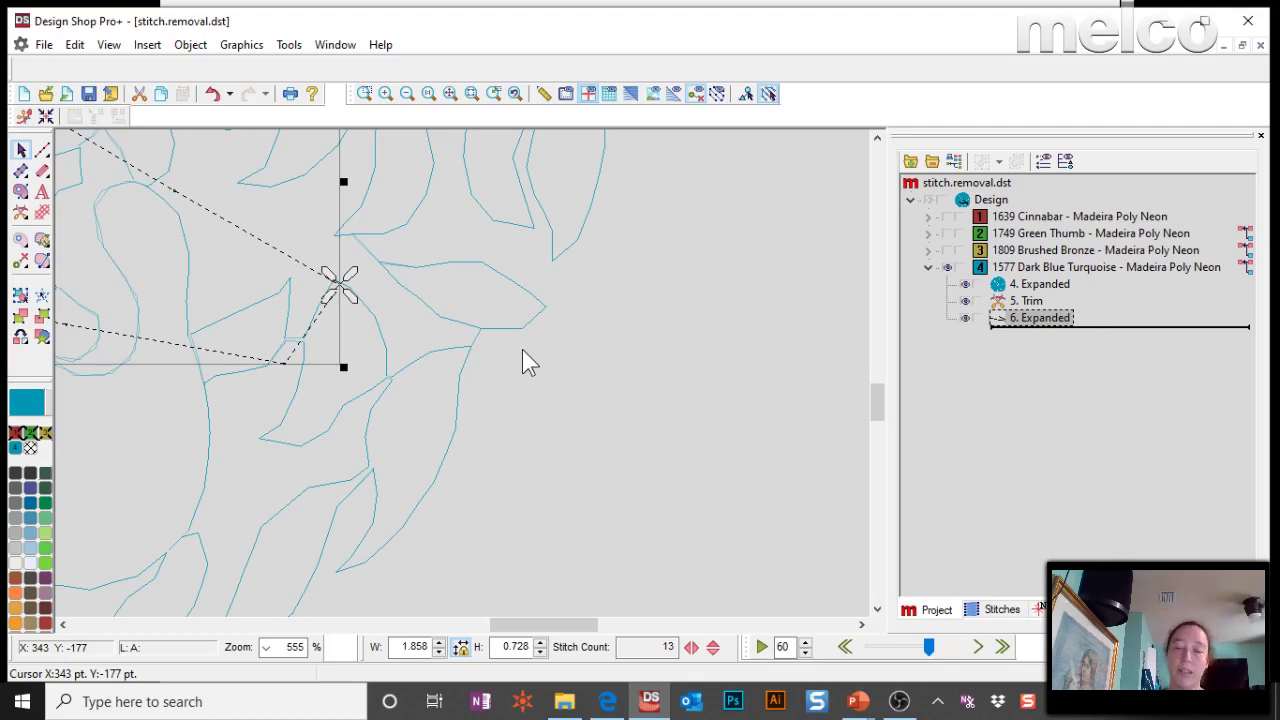
# - Zoom back out to the whole design and select the 6. Expanded object
pyautogui.click(471, 93)
pyautogui.click(728, 262)
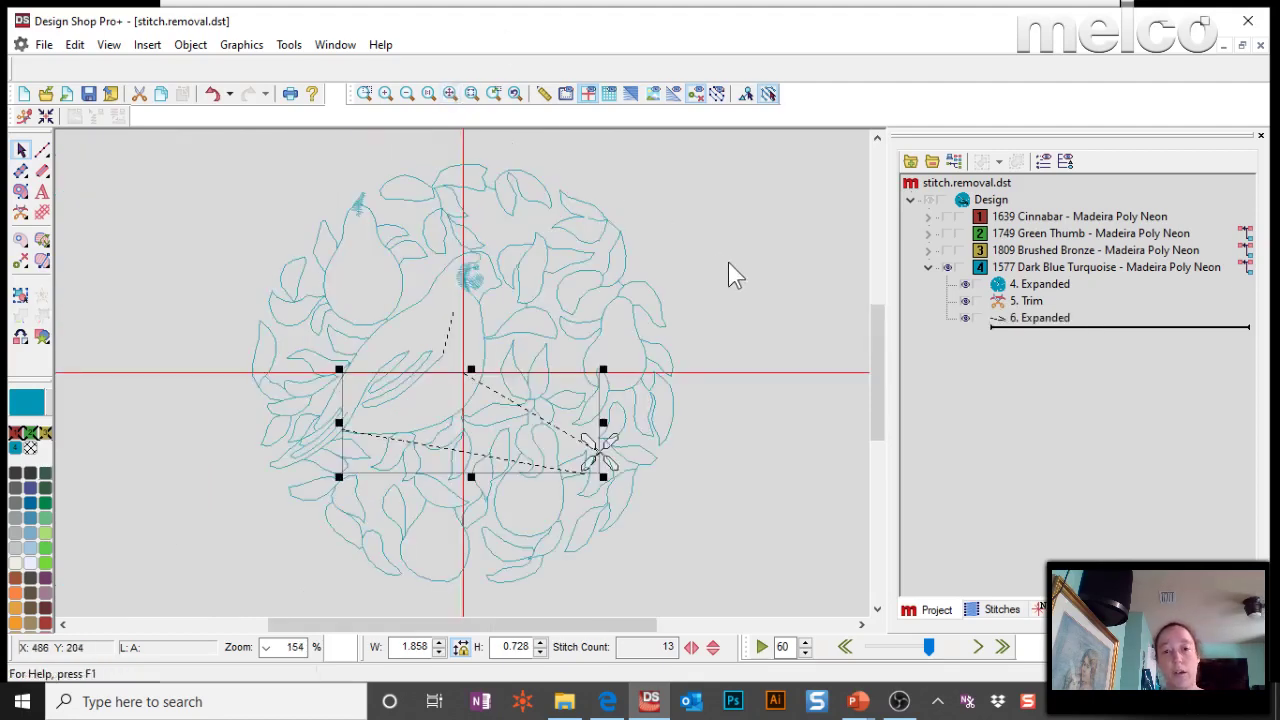
pyautogui.click(1027, 319)
# - Delete the selected 6. Expanded object from the design
pyautogui.press('Delete')
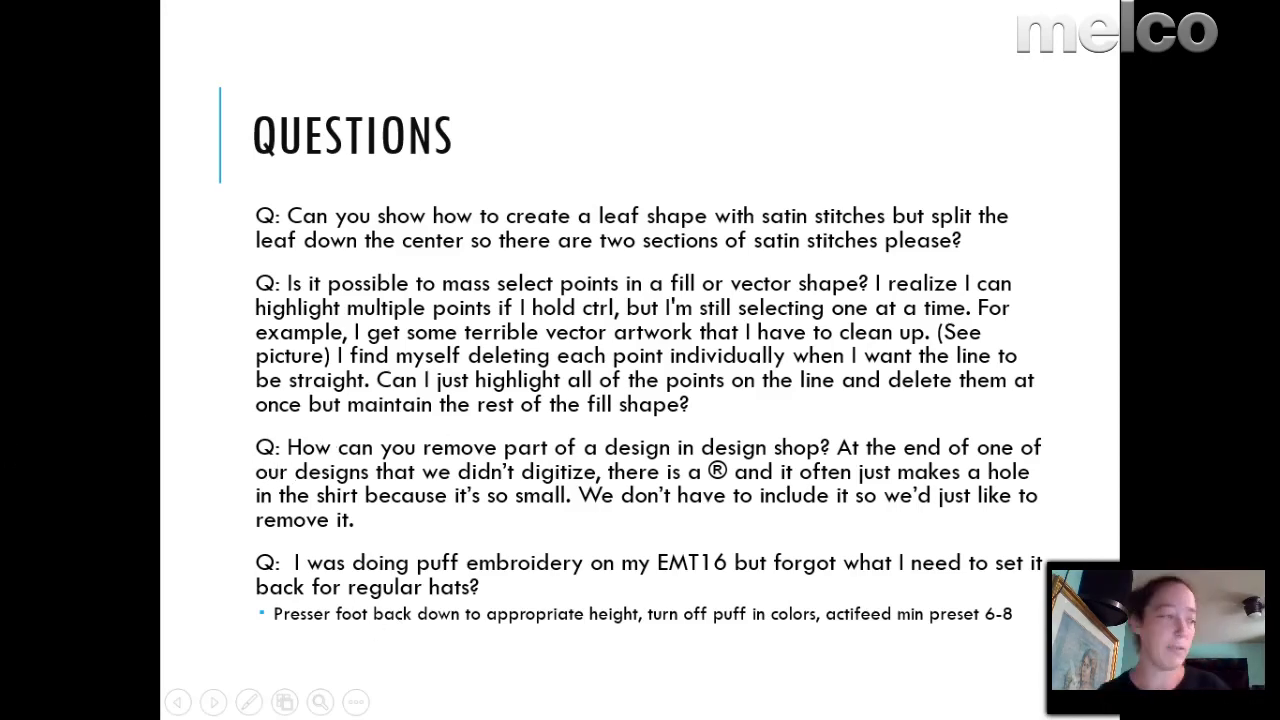
# - Set the product level to Design Shop in Tools > Security and apply it
pyautogui.hotkey('alt', 'Tab')
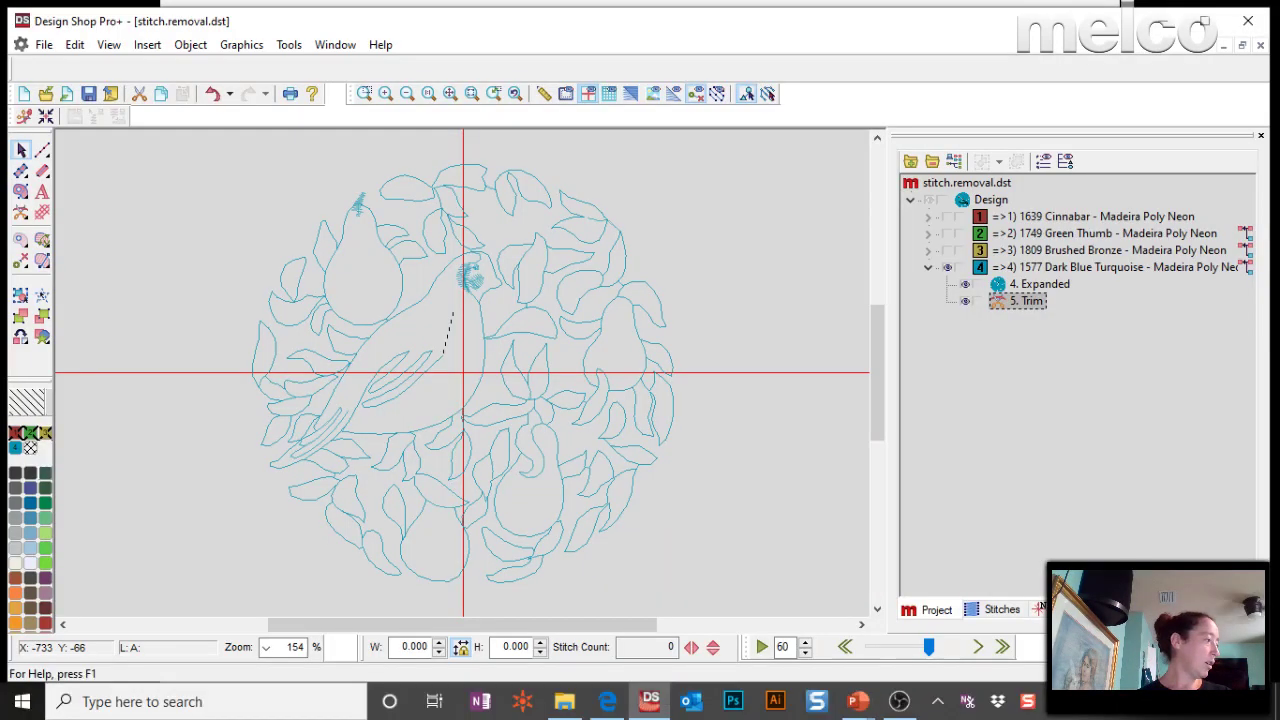
pyautogui.click(289, 44)
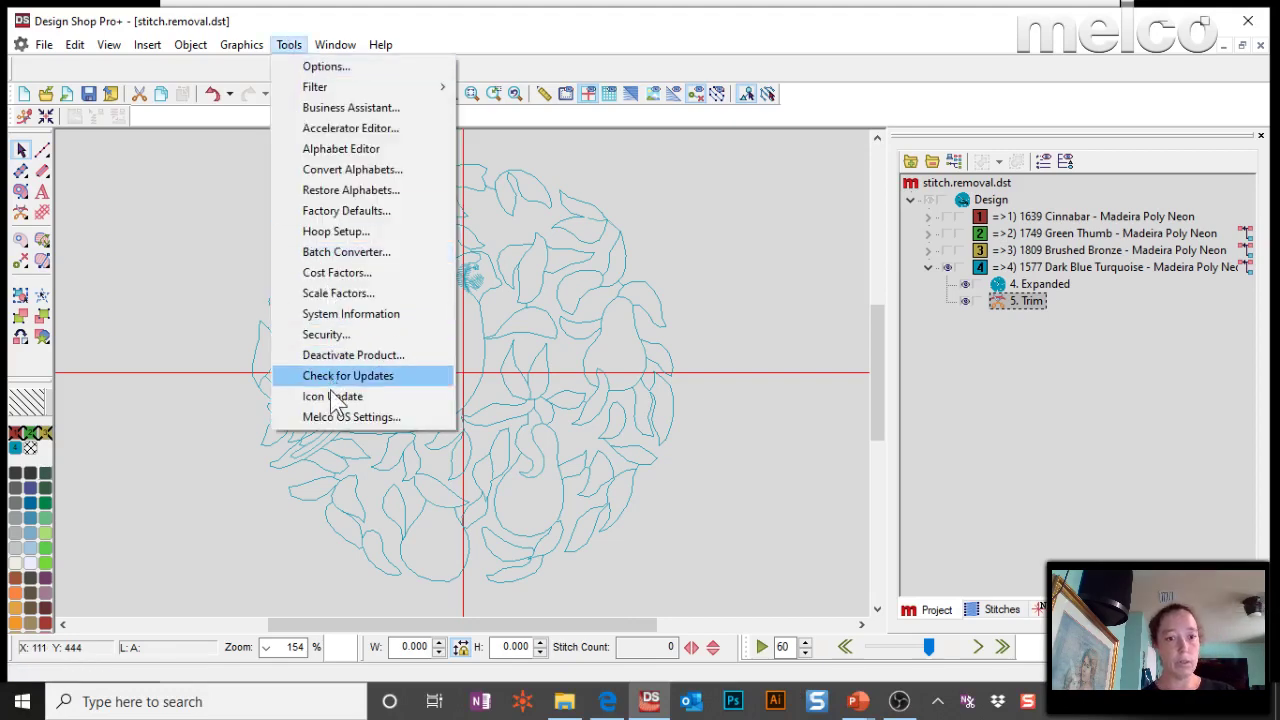
pyautogui.click(370, 336)
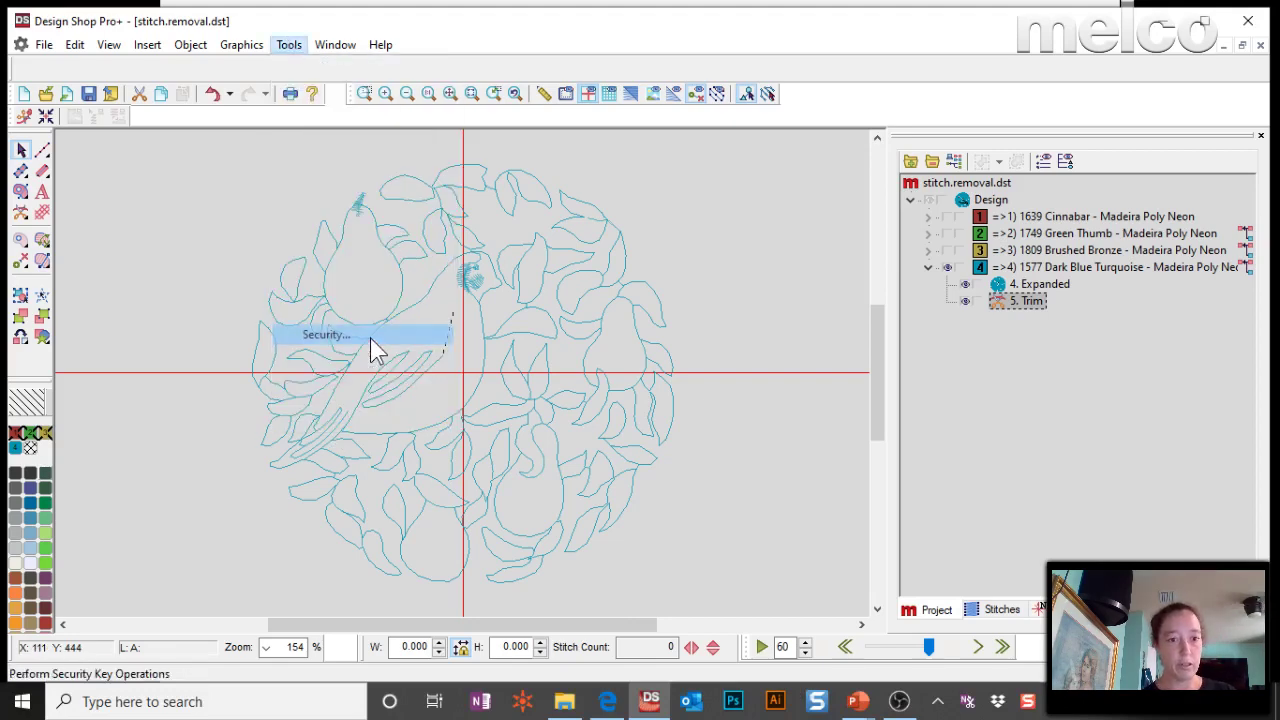
pyautogui.click(599, 161)
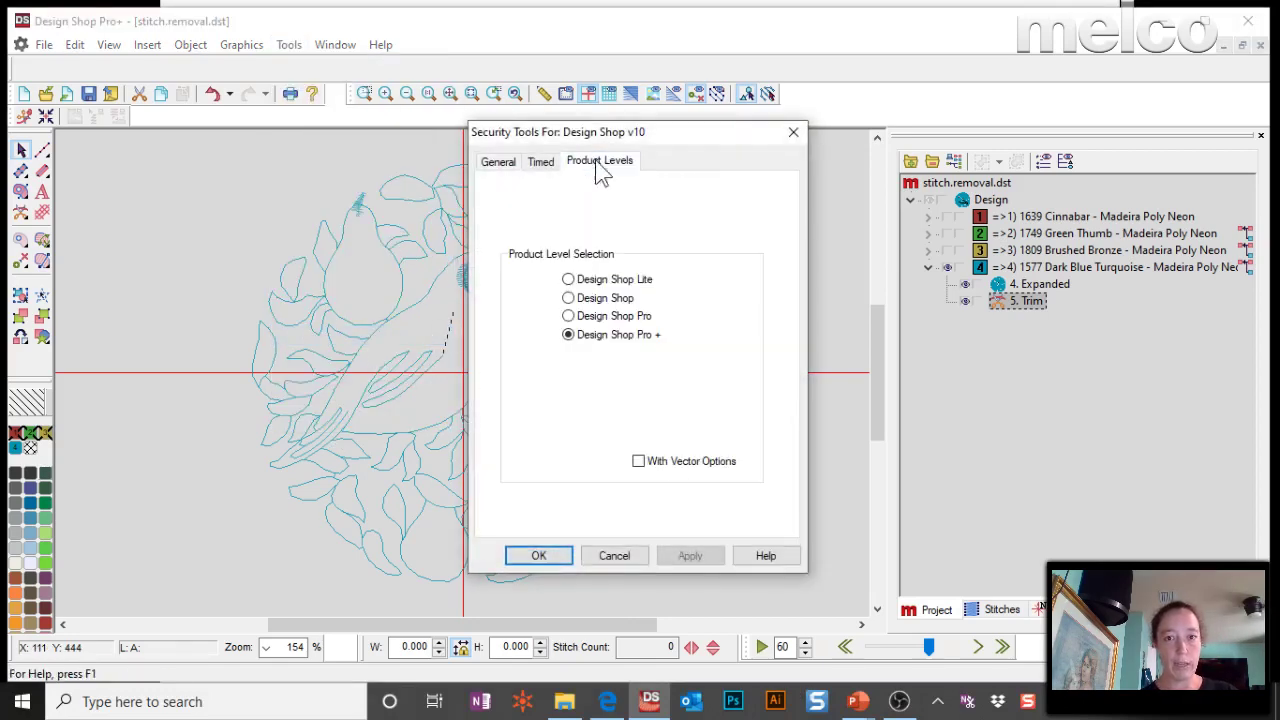
pyautogui.click(615, 299)
pyautogui.click(690, 556)
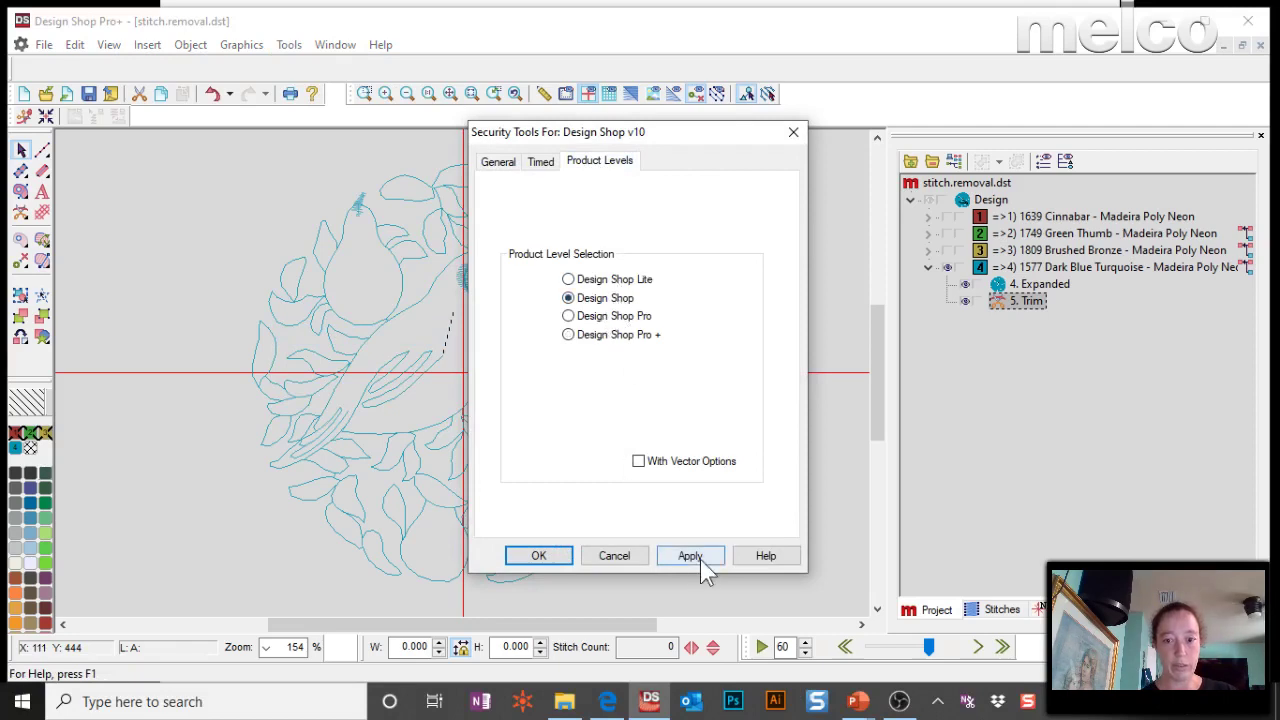
pyautogui.click(552, 558)
# - Close the program, discarding changes to leaf.satin.small.ofm, wireframe.cleanup.ofm and stitch.removal.dst
pyautogui.click(1241, 22)
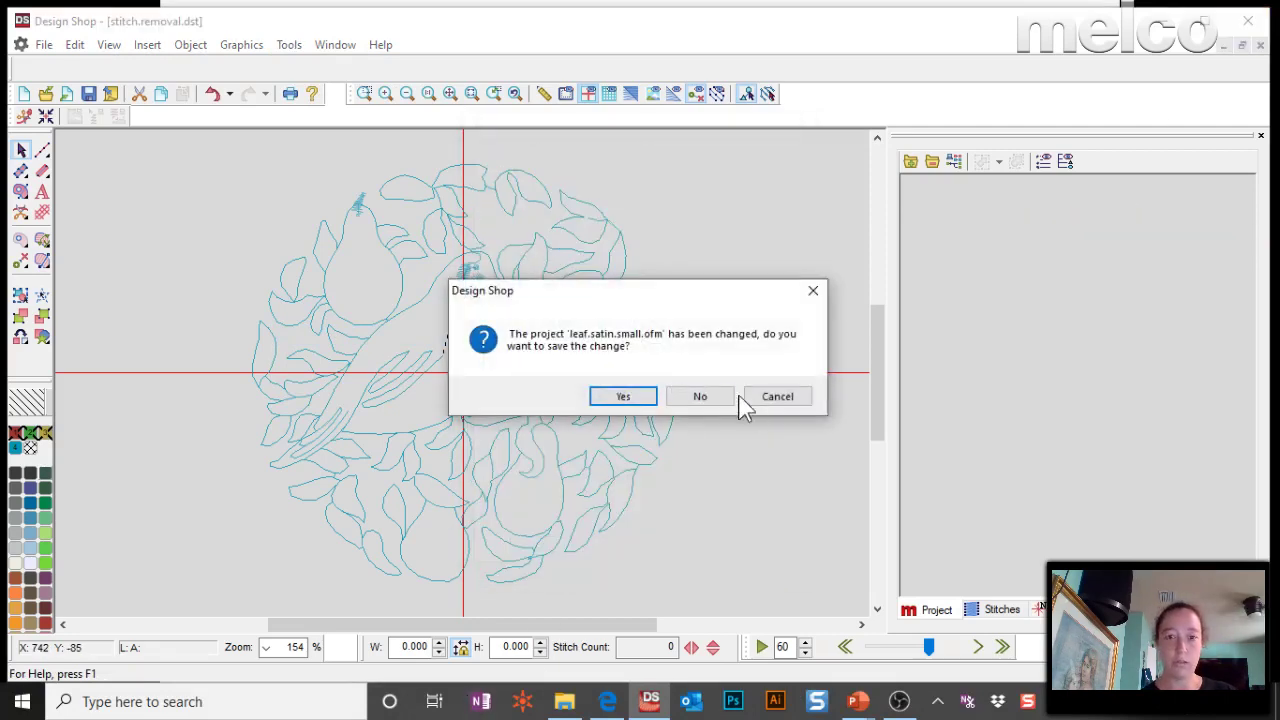
pyautogui.click(689, 397)
pyautogui.click(689, 397)
pyautogui.click(689, 397)
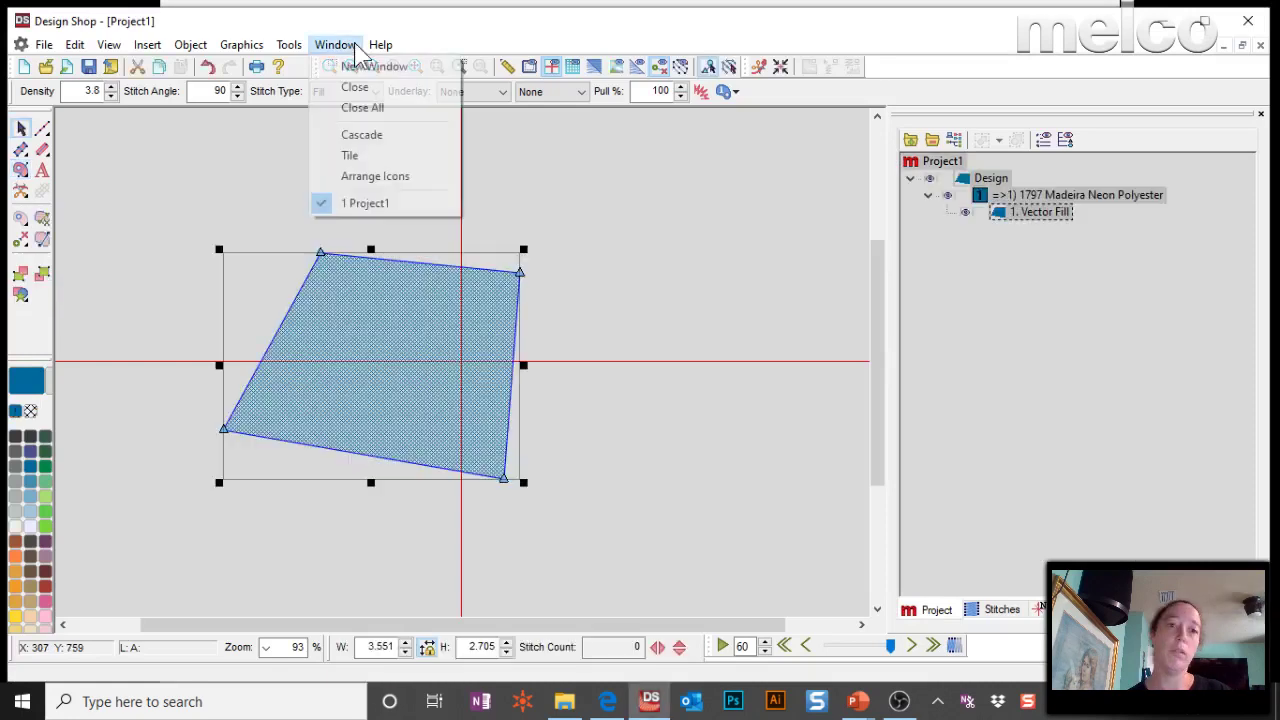
# - Cancel the current action and open the Tools menu
pyautogui.press('Escape')
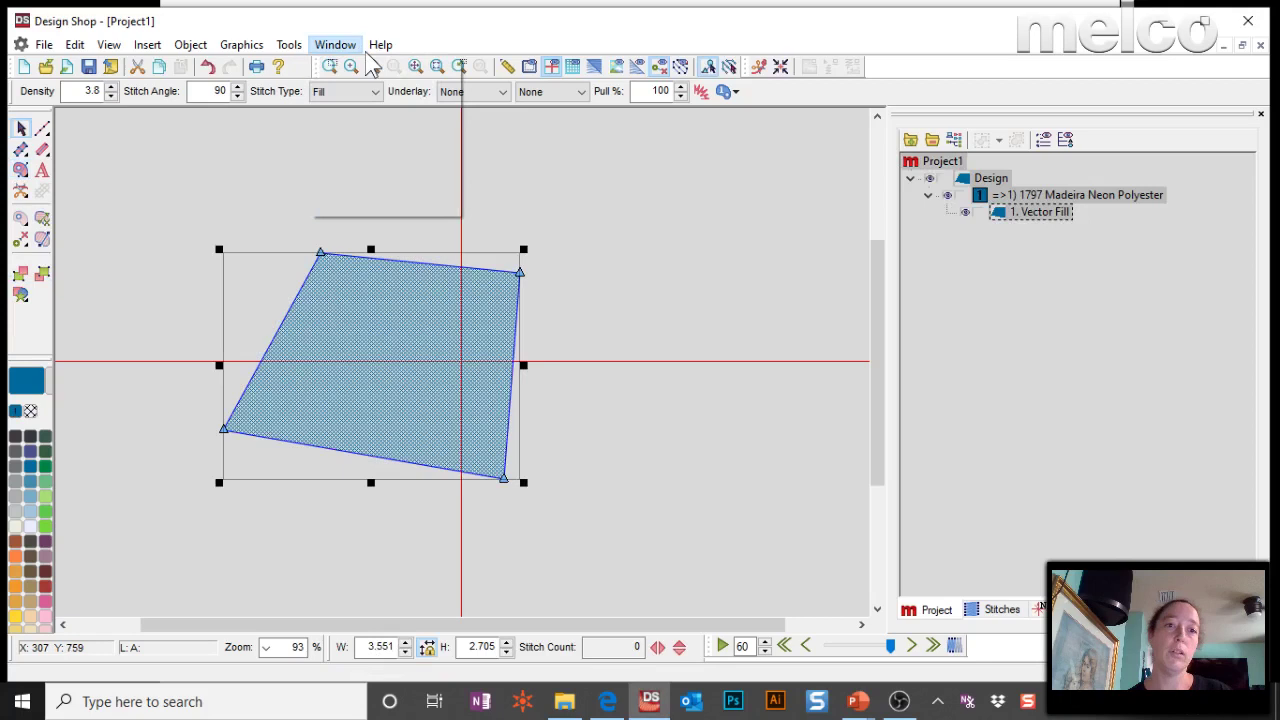
pyautogui.click(289, 44)
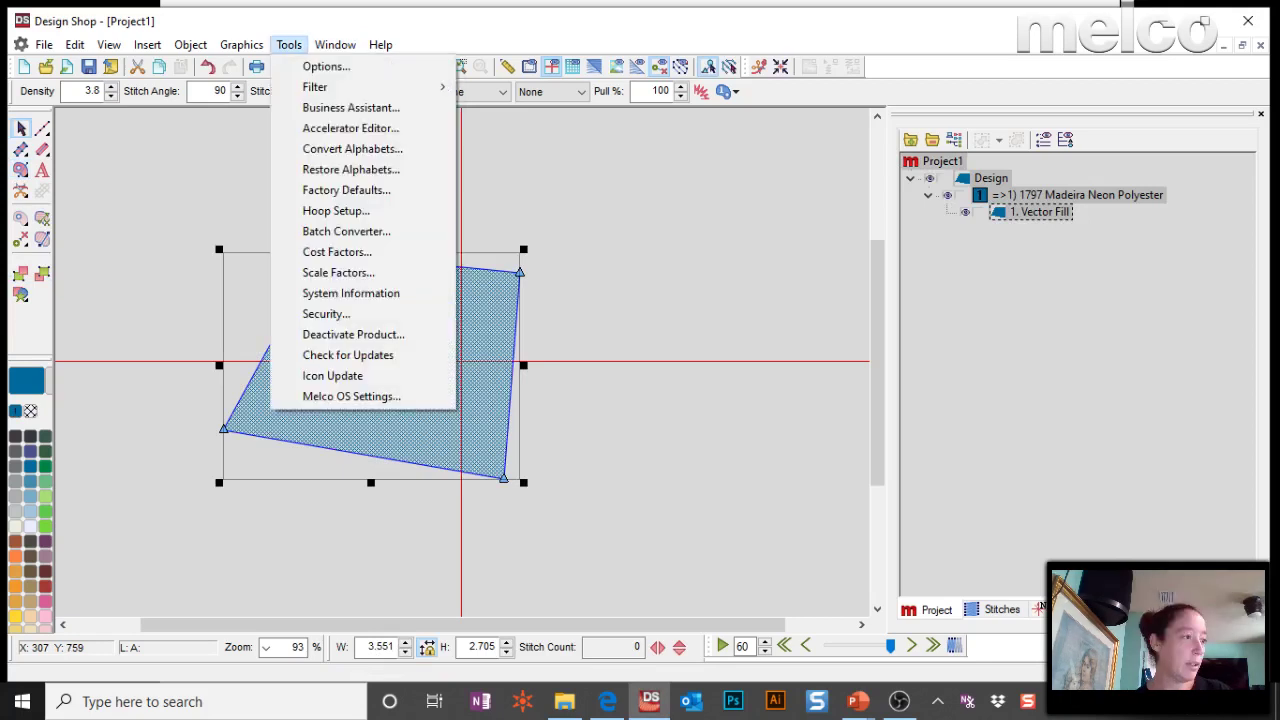
# - Reapply the Design Shop Pro + product level in Tools > Security, then close the program
pyautogui.click(478, 217)
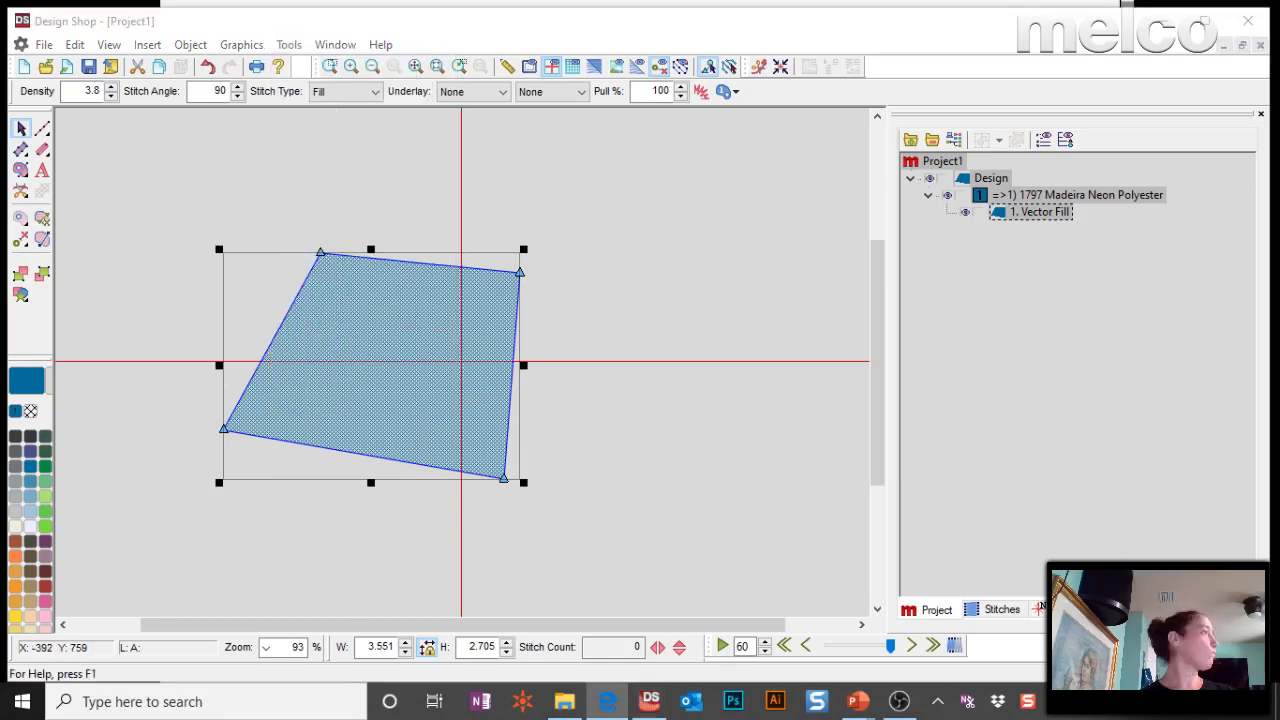
pyautogui.click(289, 44)
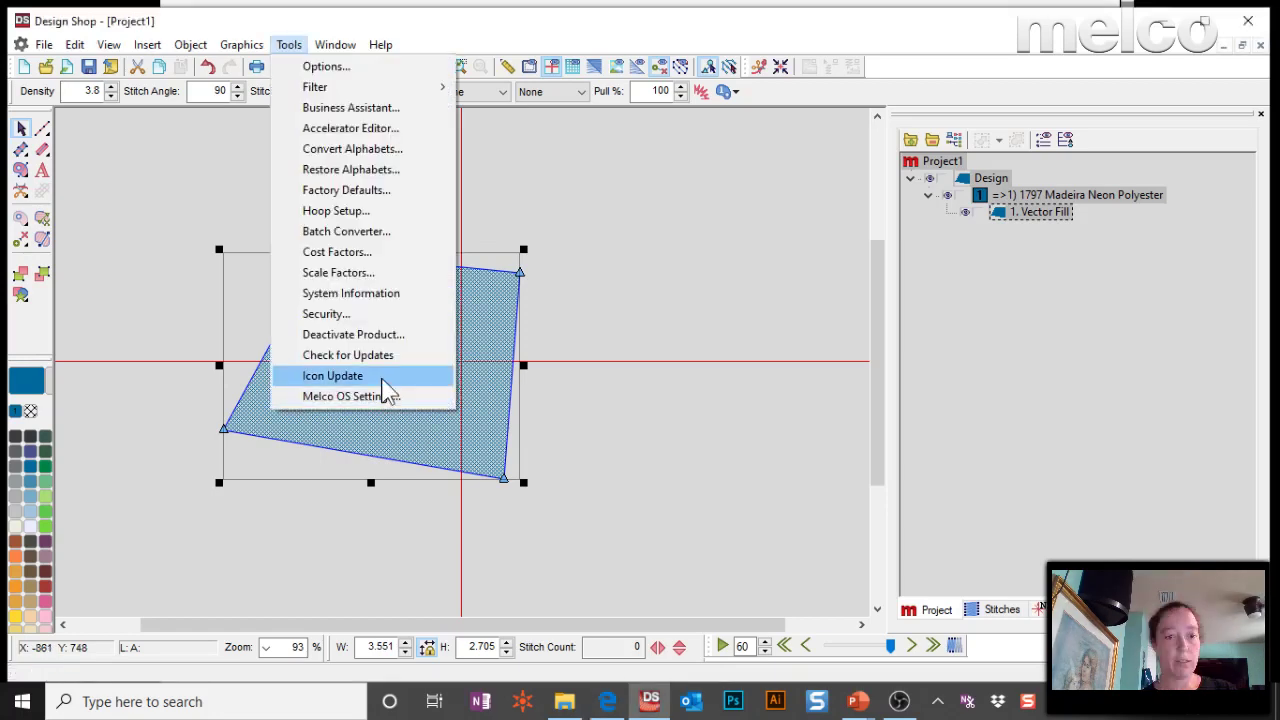
pyautogui.click(566, 317)
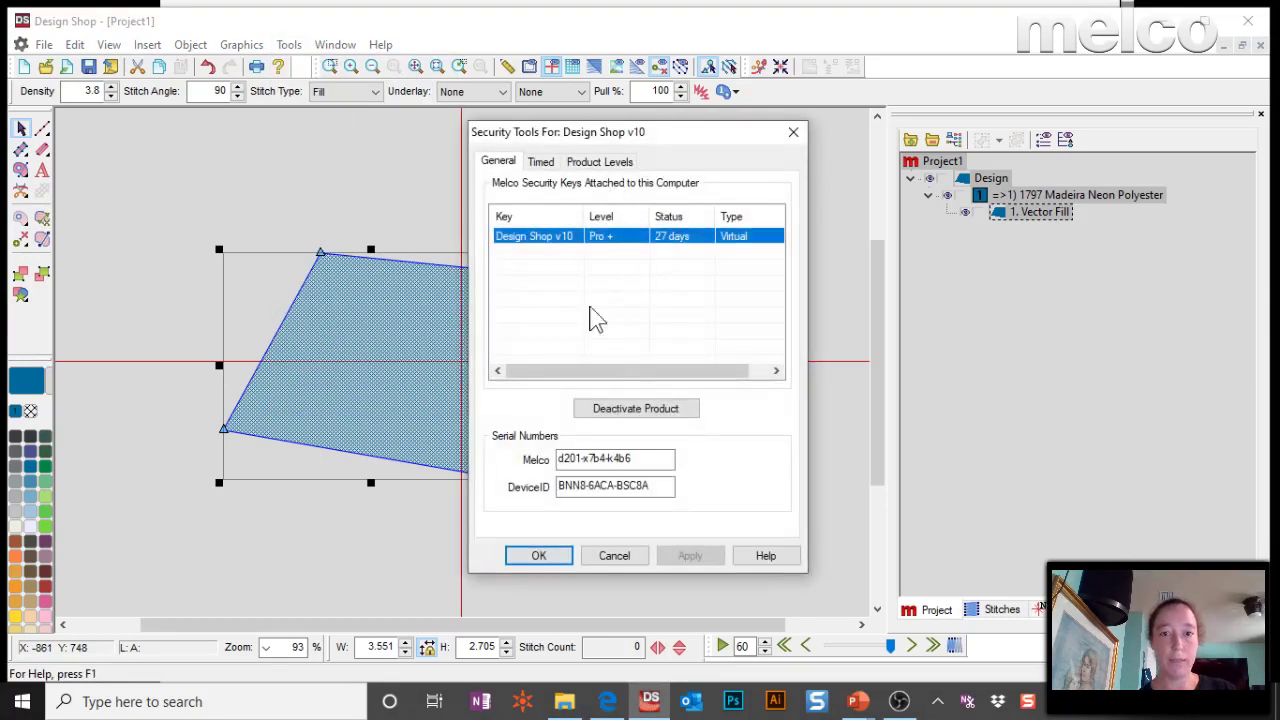
pyautogui.click(620, 161)
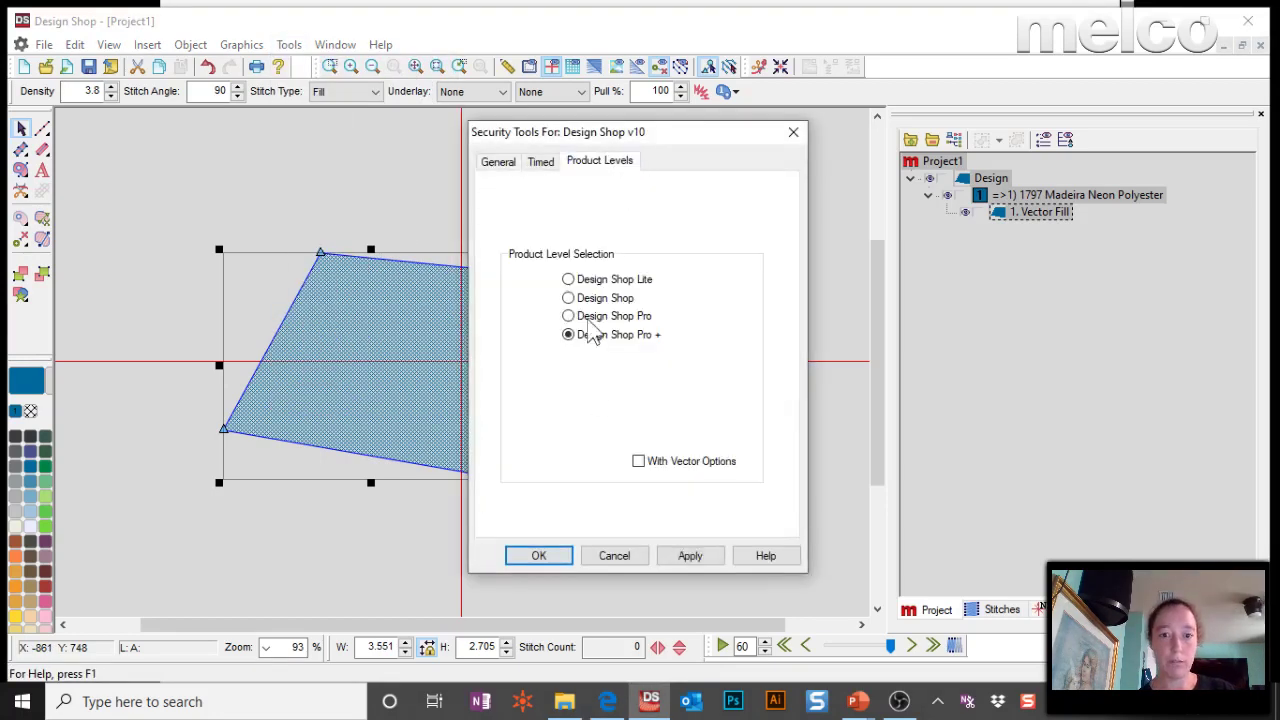
pyautogui.click(688, 555)
pyautogui.click(539, 556)
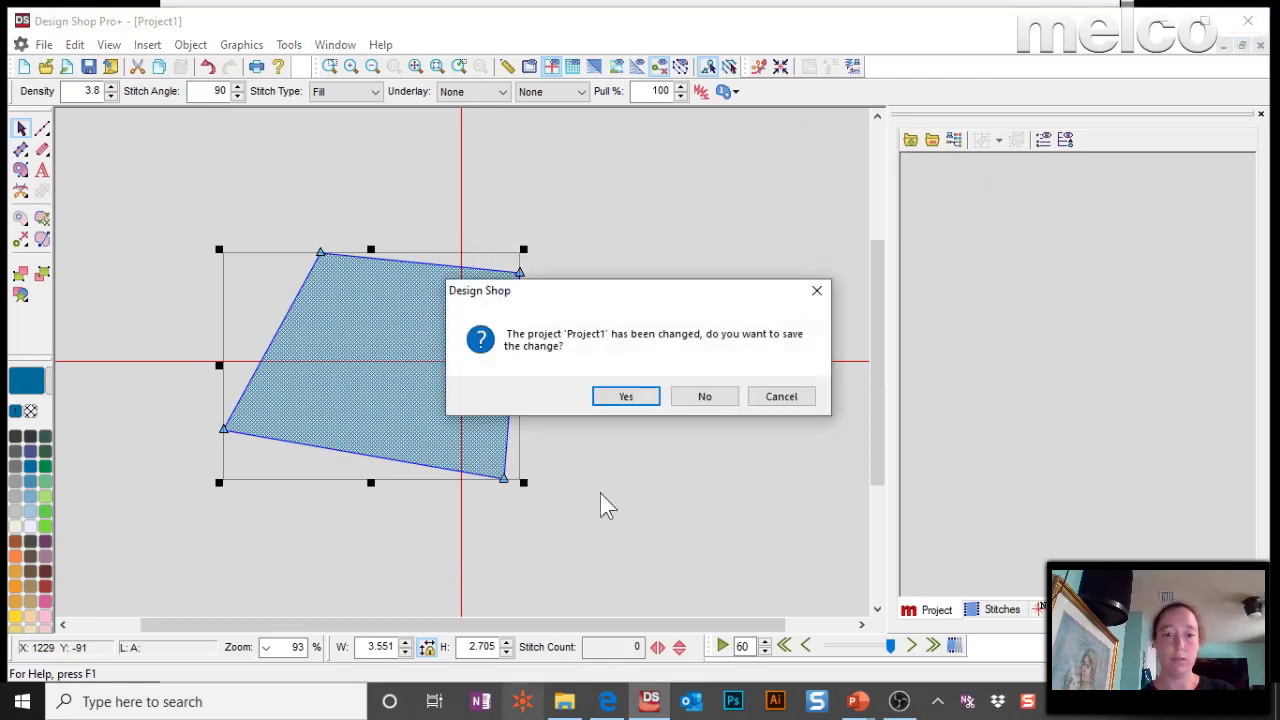
pyautogui.click(700, 400)
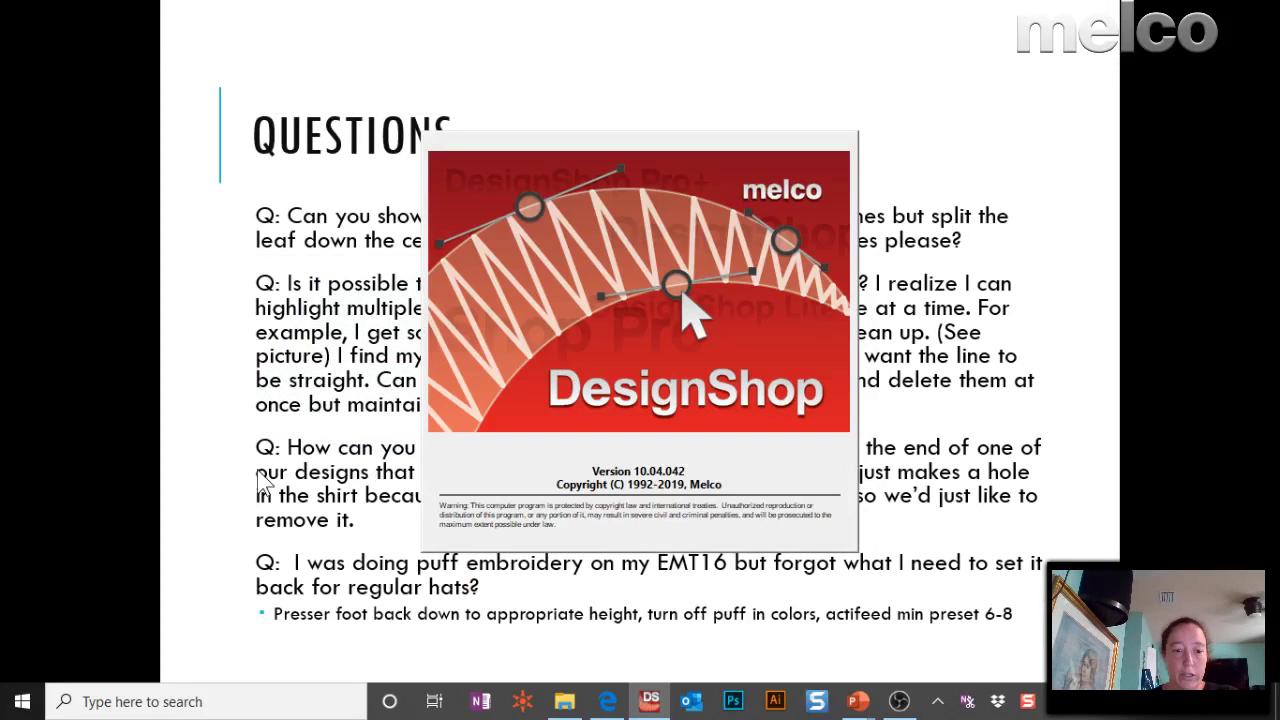
# - Bring the PowerPoint Questions slideshow back to the front
pyautogui.click(430, 485)
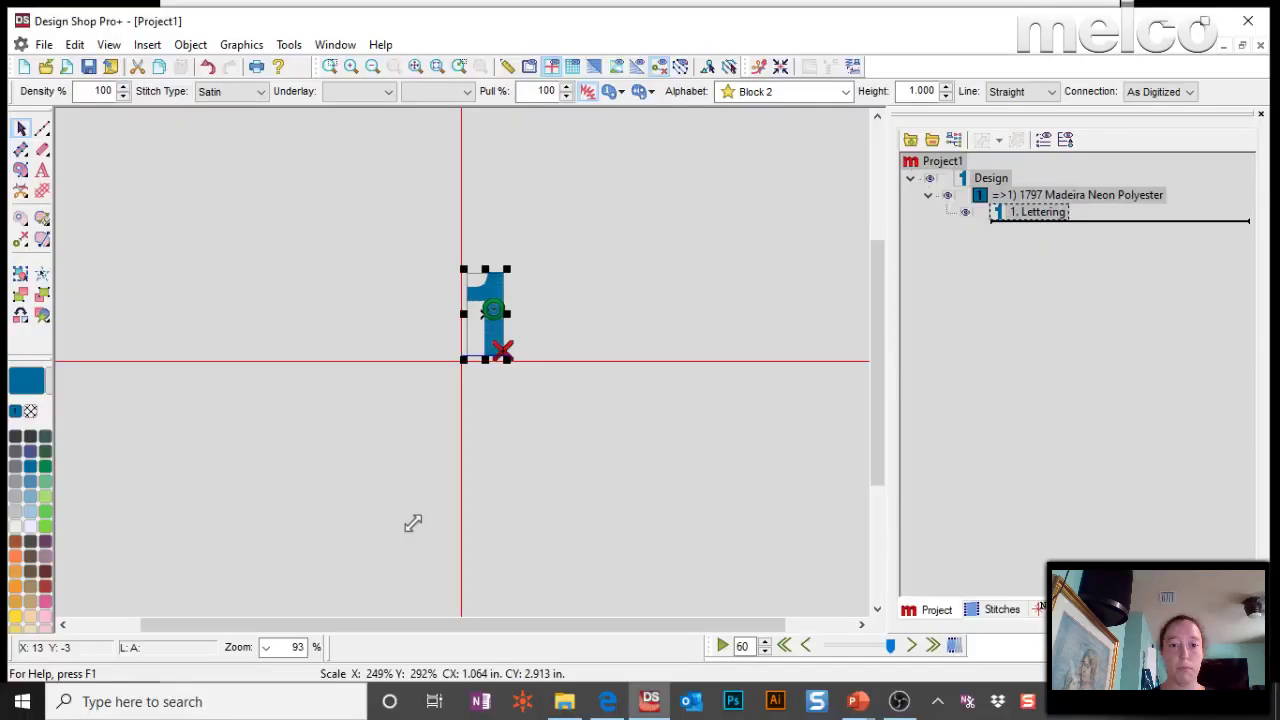
# - Enlarge the 1 to about 3 inches tall and enable an auto border of width 15
pyautogui.moveTo(413, 523); pyautogui.dragTo(412, 520)
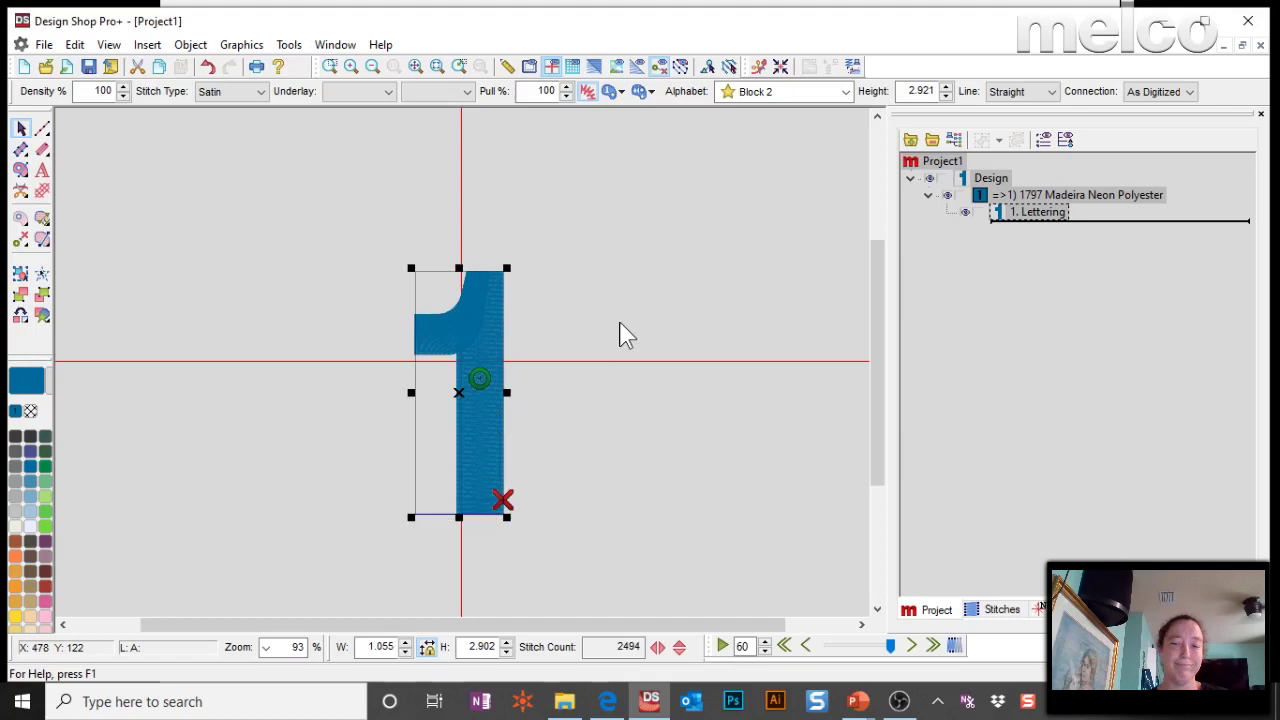
pyautogui.hotkey('alt', 'Return')
pyautogui.click(720, 182)
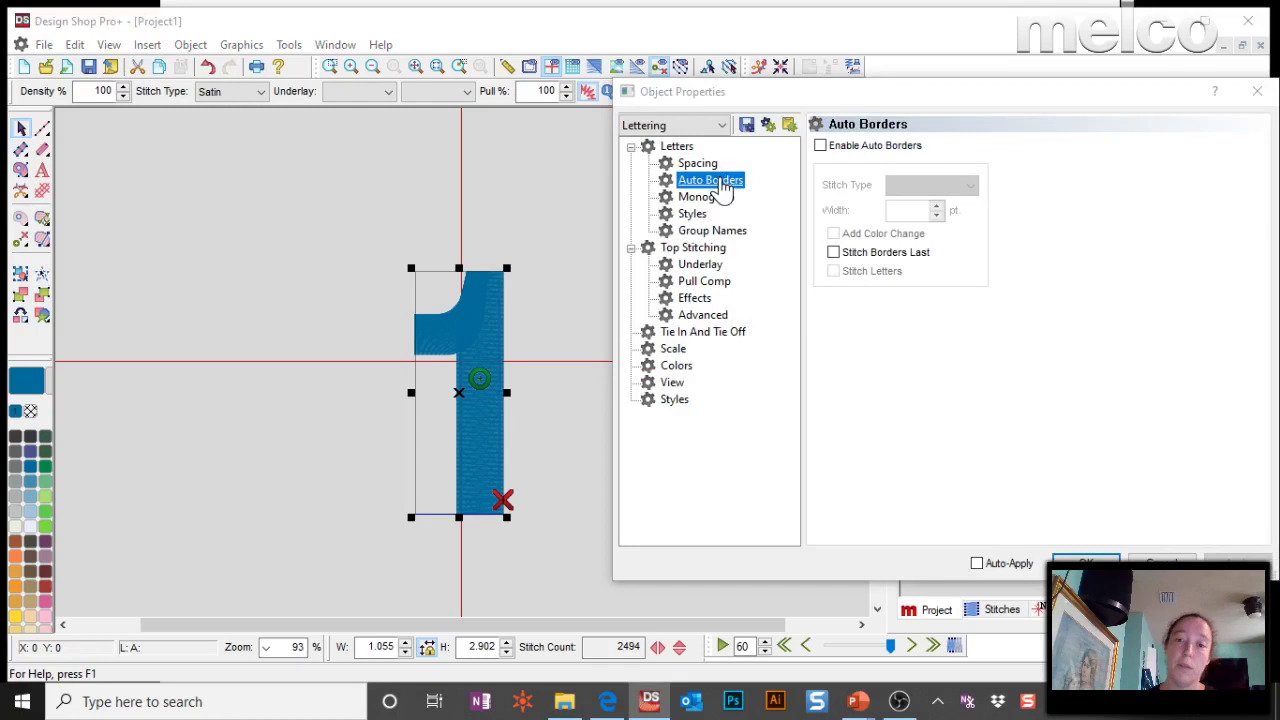
pyautogui.click(820, 145)
pyautogui.doubleClick(915, 210)
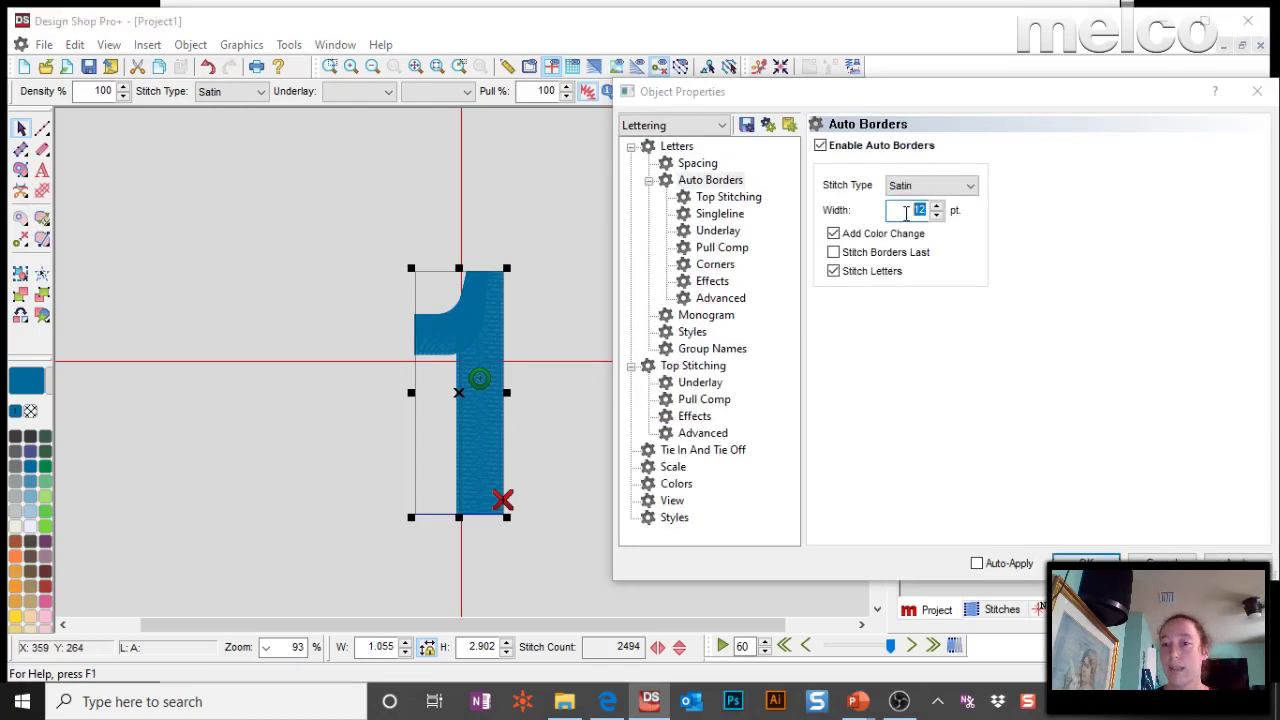
pyautogui.write('15')
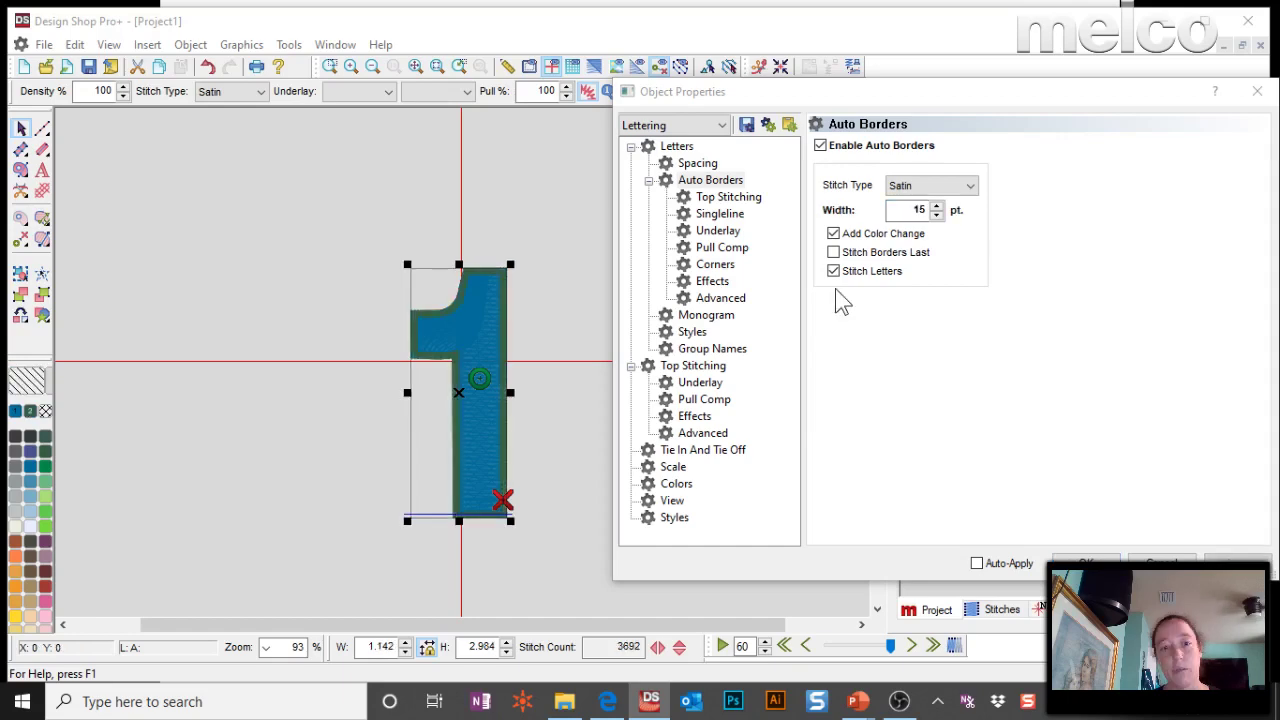
# - Give the border a Center Walk underlay and a 2 pt pull offset, and apply
pyautogui.scroll(5, 918, 207)
pyautogui.click(716, 231)
pyautogui.click(922, 188)
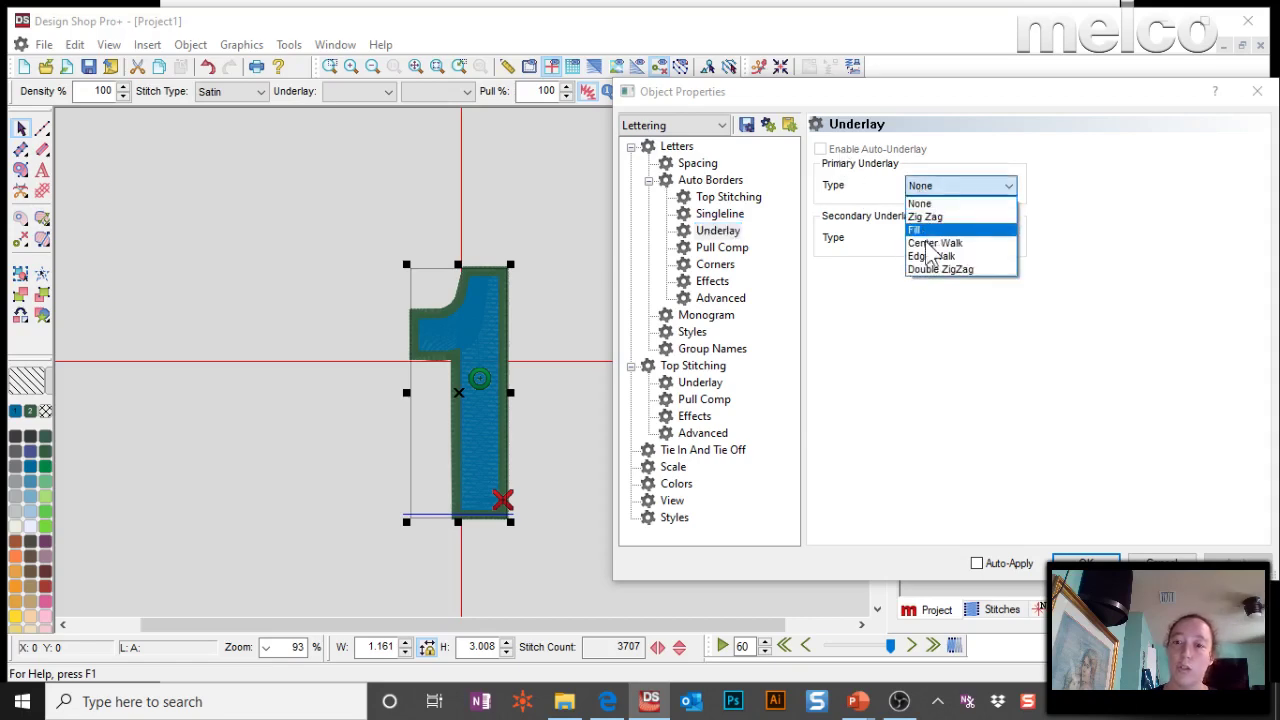
pyautogui.click(935, 243)
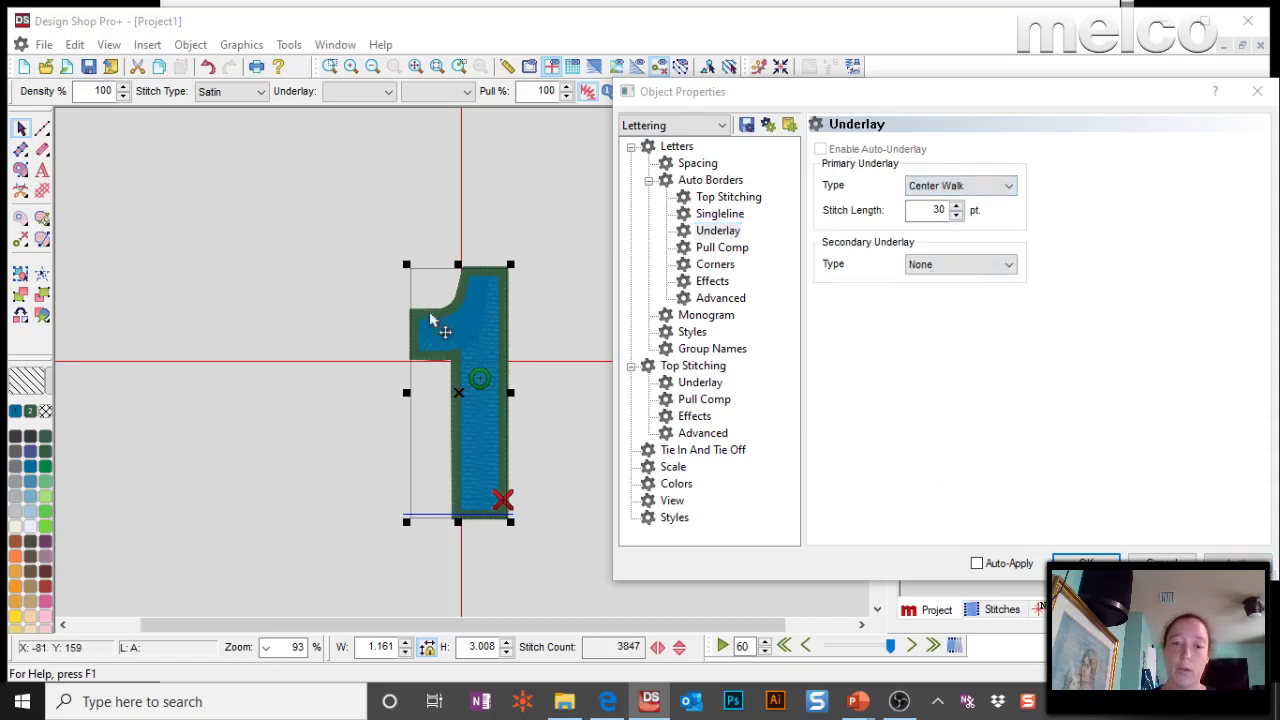
pyautogui.click(735, 255)
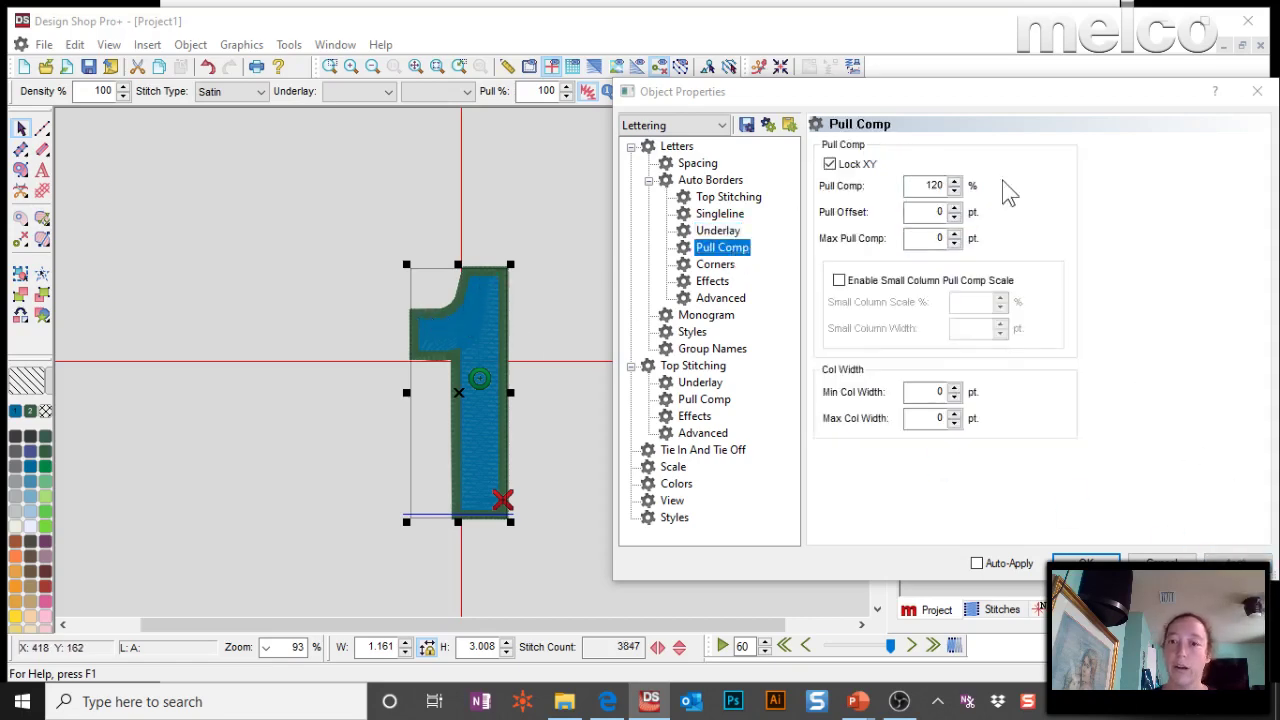
pyautogui.click(955, 207)
pyautogui.click(955, 207)
pyautogui.click(1237, 562)
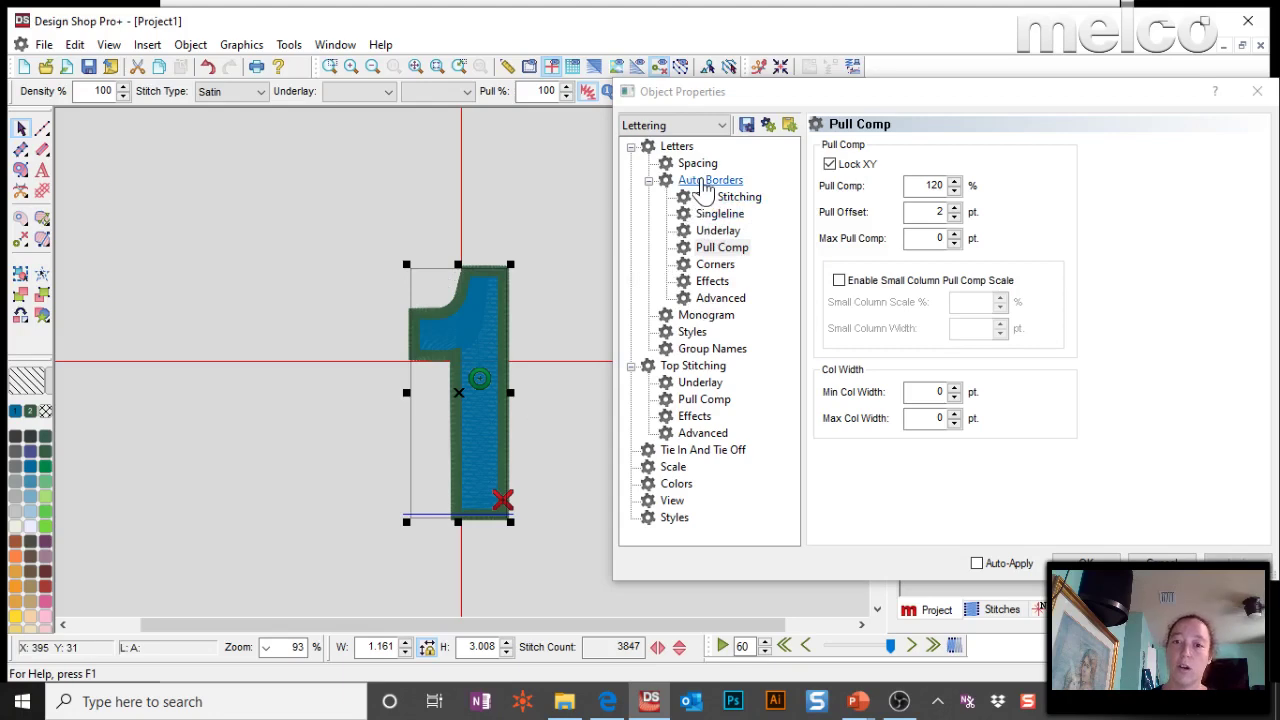
# - Confirm the first 1's properties and reselect the lettering
pyautogui.click(1108, 558)
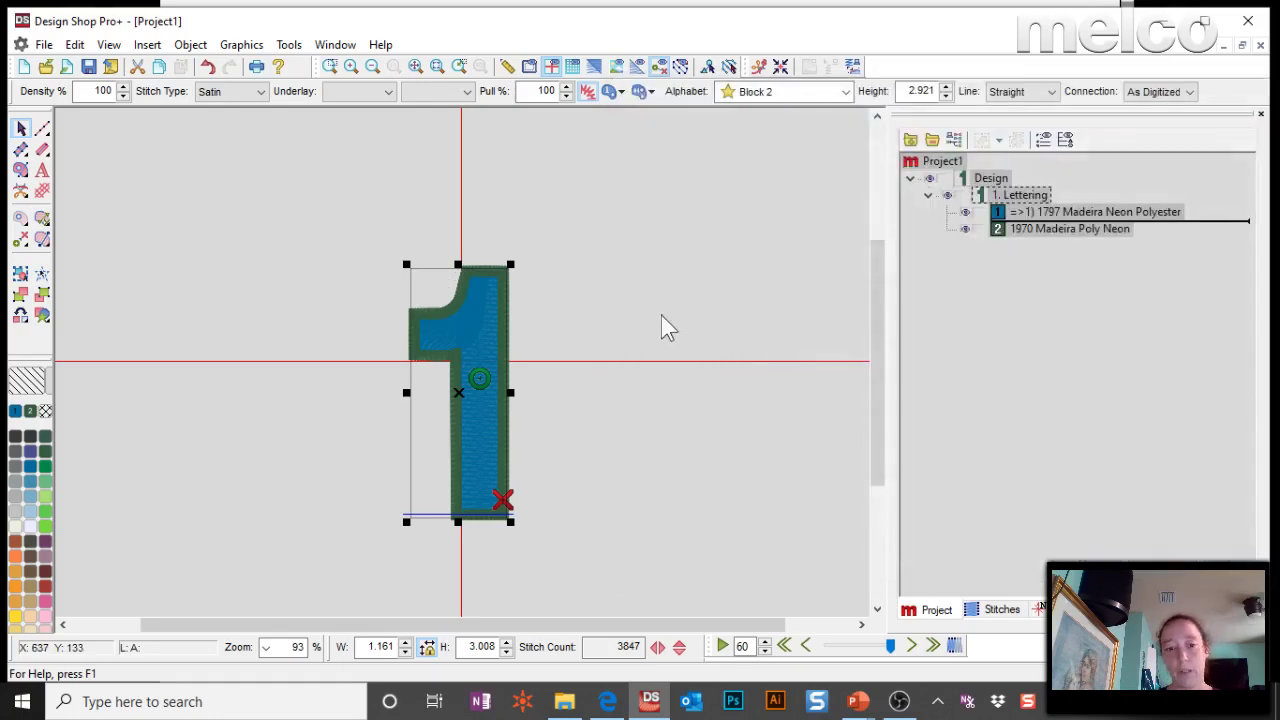
pyautogui.click(642, 307)
pyautogui.click(482, 370)
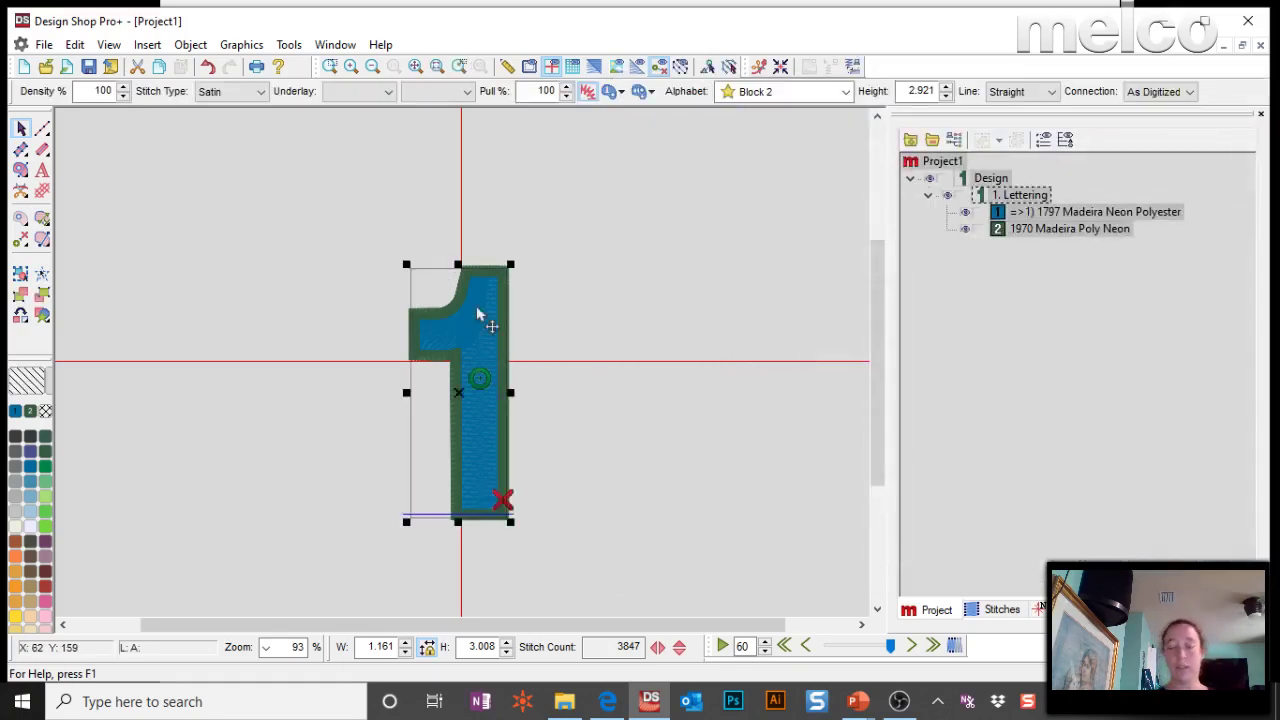
# - Add a full-height second 1 right of the first and give it a single-line center outline
pyautogui.click(42, 170)
pyautogui.click(585, 385)
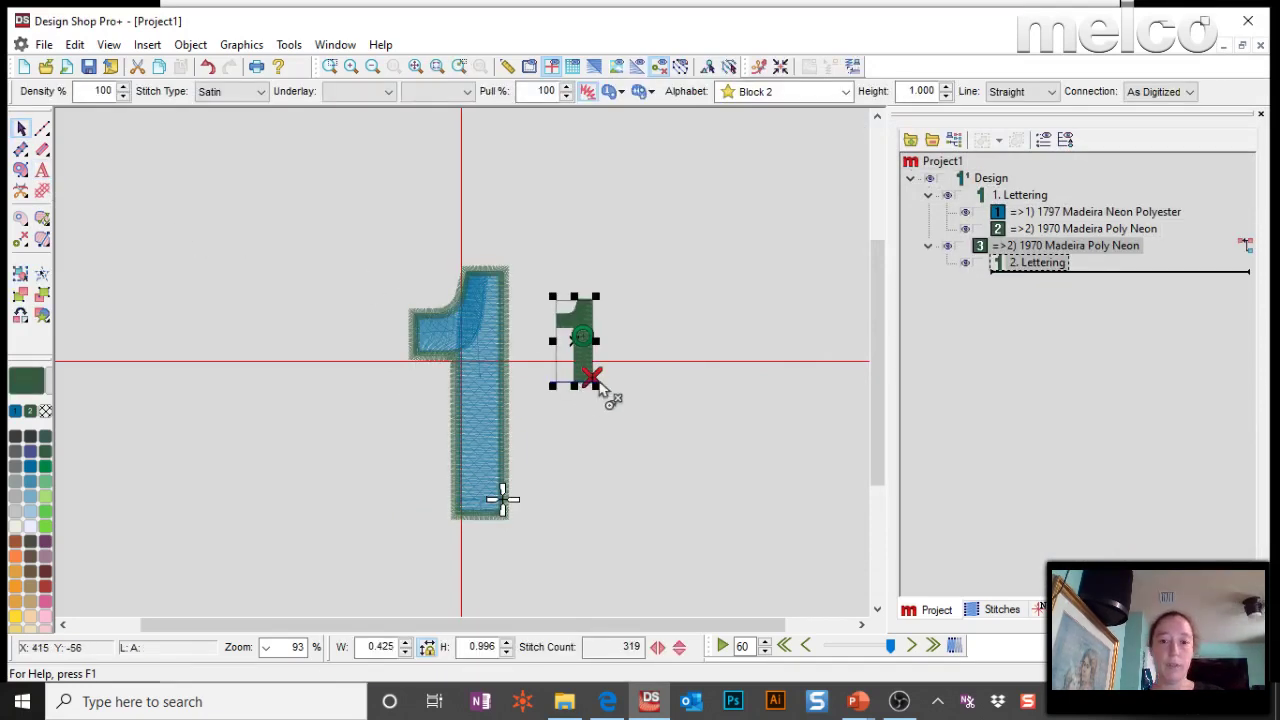
pyautogui.moveTo(551, 386); pyautogui.dragTo(516, 545)
pyautogui.moveTo(552, 345); pyautogui.dragTo(575, 313)
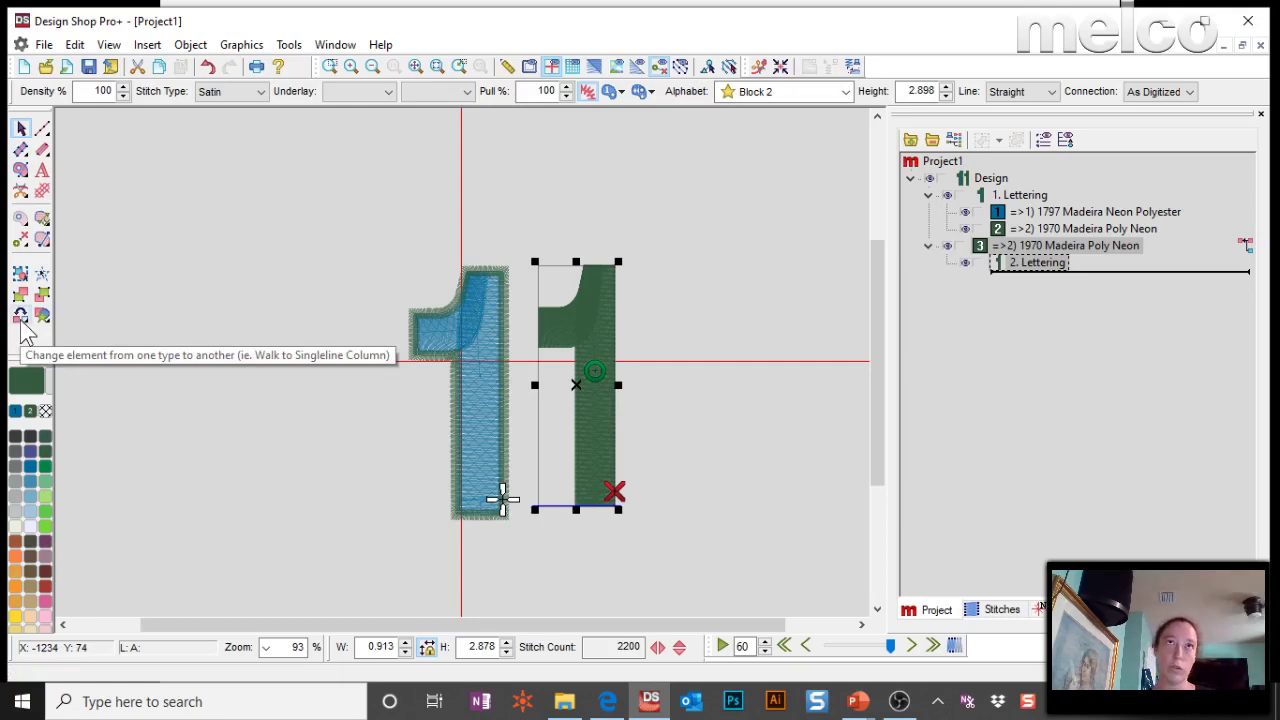
pyautogui.click(21, 168)
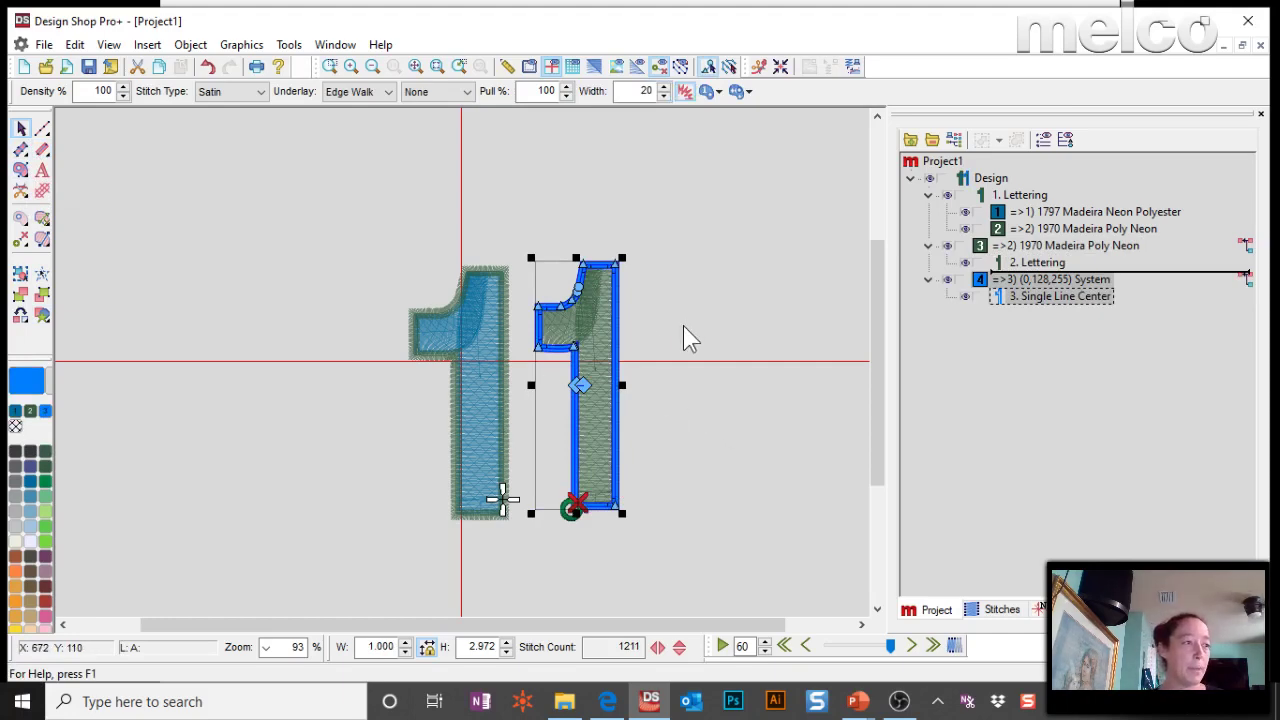
# - Delete the second 1's single-line center outline and recreate it on the right 1
pyautogui.click(1030, 262)
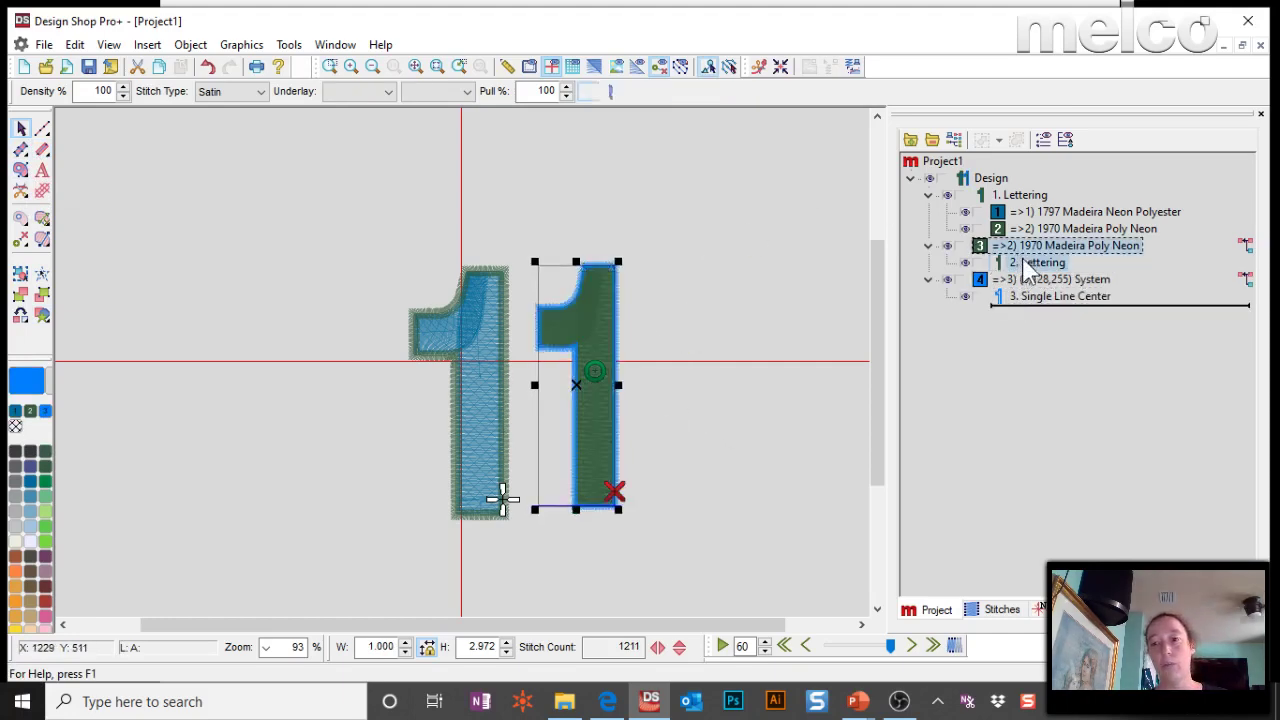
pyautogui.click(1058, 294)
pyautogui.press('Delete')
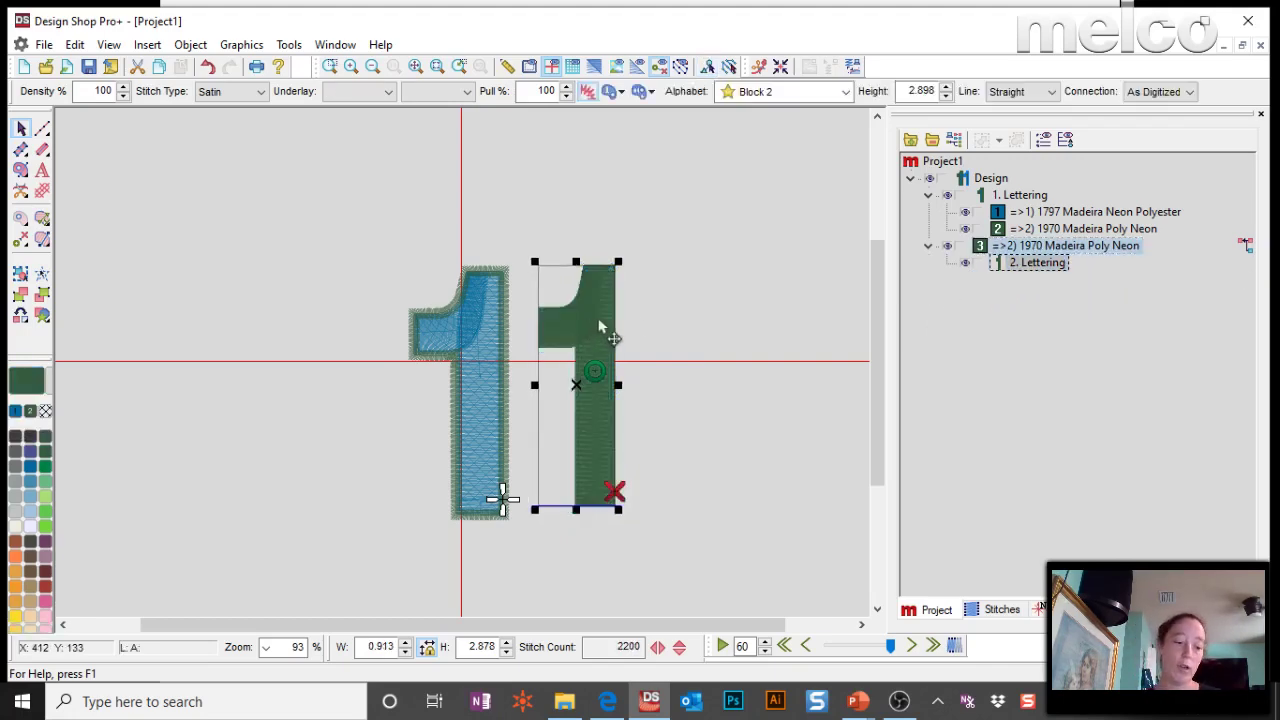
pyautogui.click(43, 156)
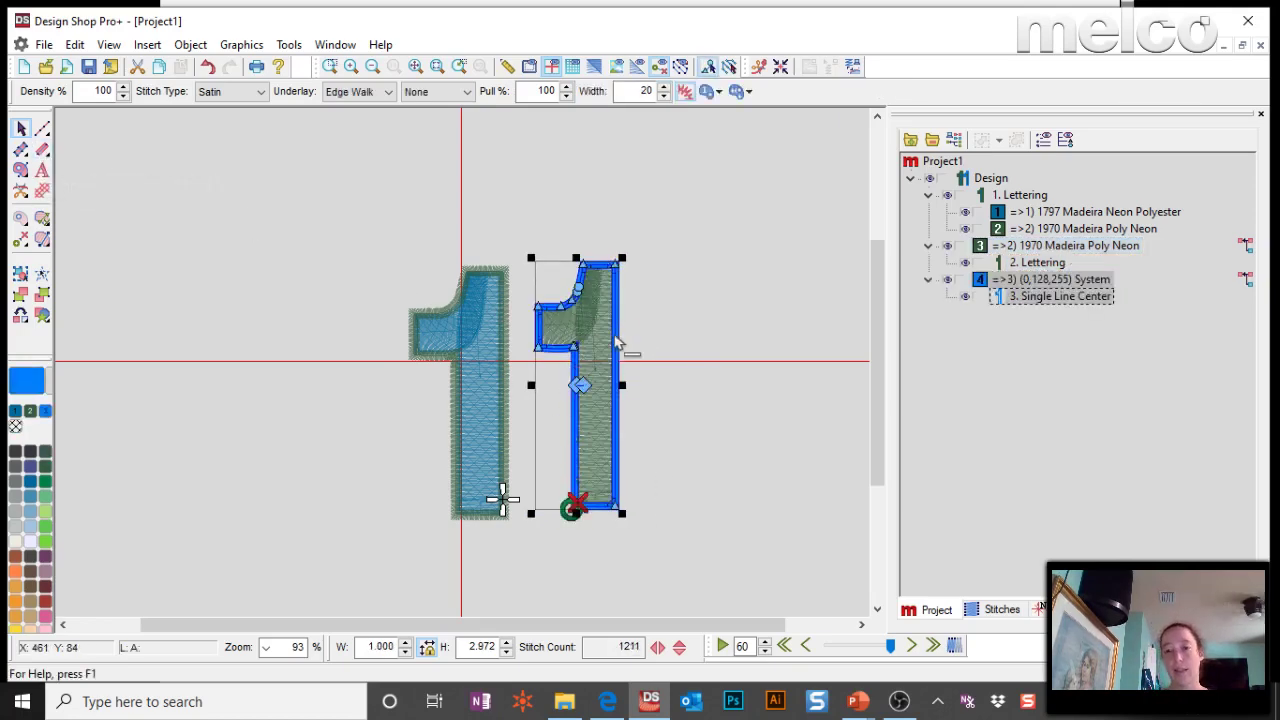
# - Open the outline's Object Properties, review its pages, and start editing the Singleline width
pyautogui.click(1038, 197)
pyautogui.click(1030, 263)
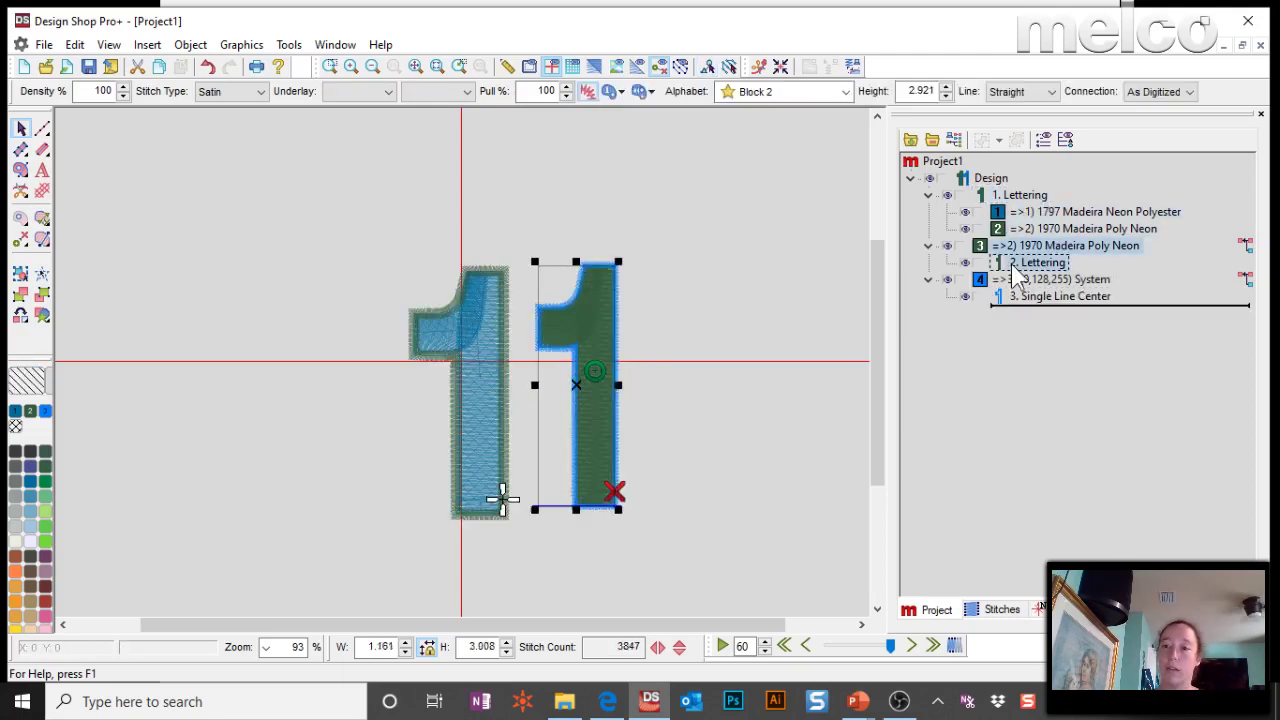
pyautogui.click(1040, 297)
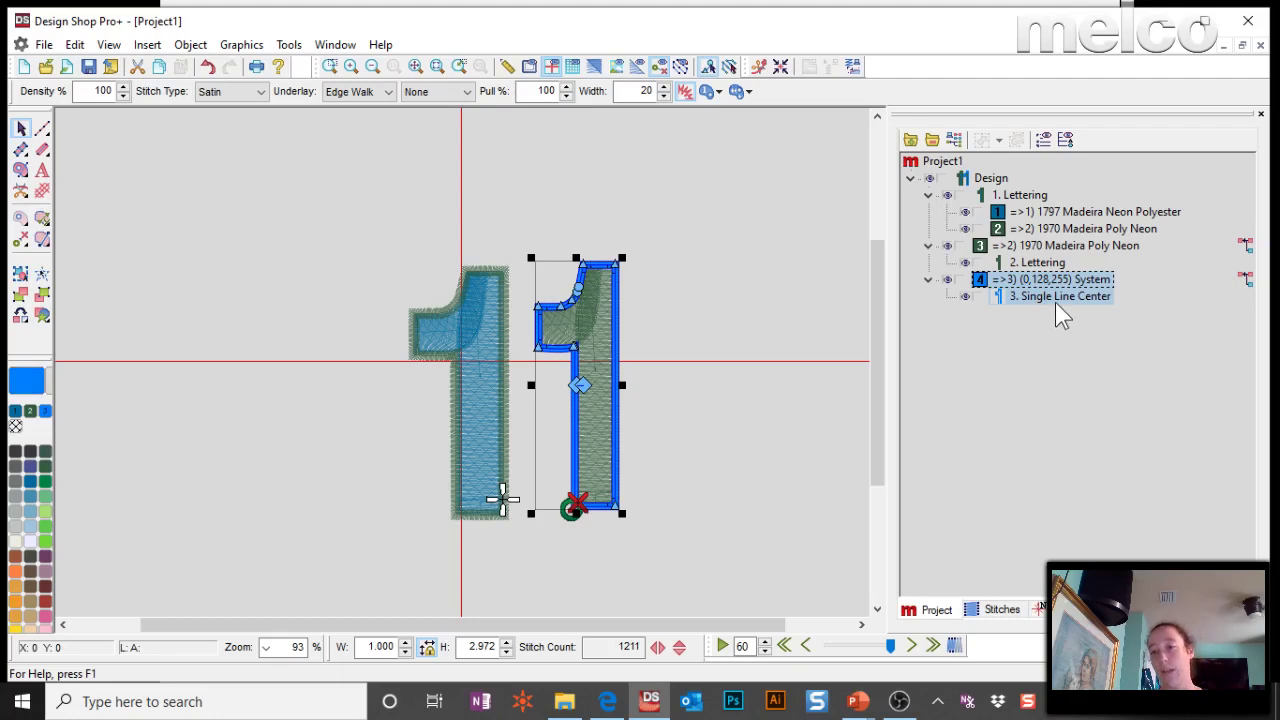
pyautogui.doubleClick(988, 298)
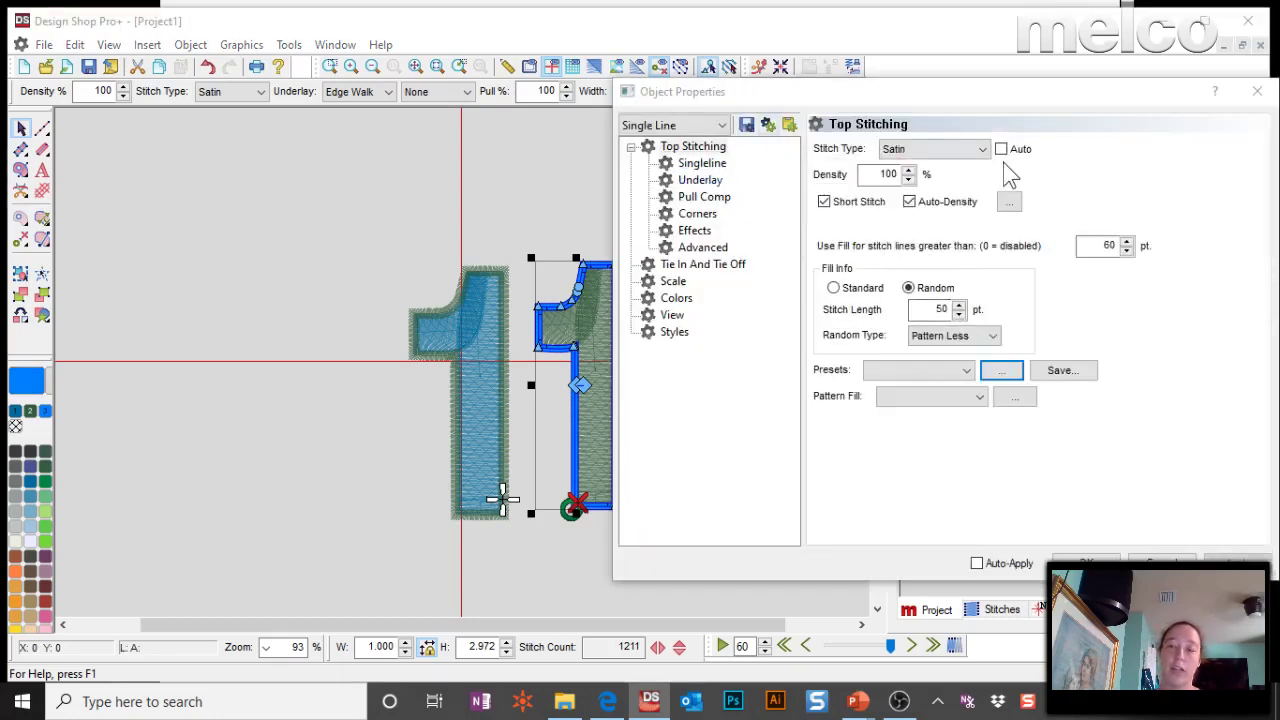
pyautogui.click(700, 181)
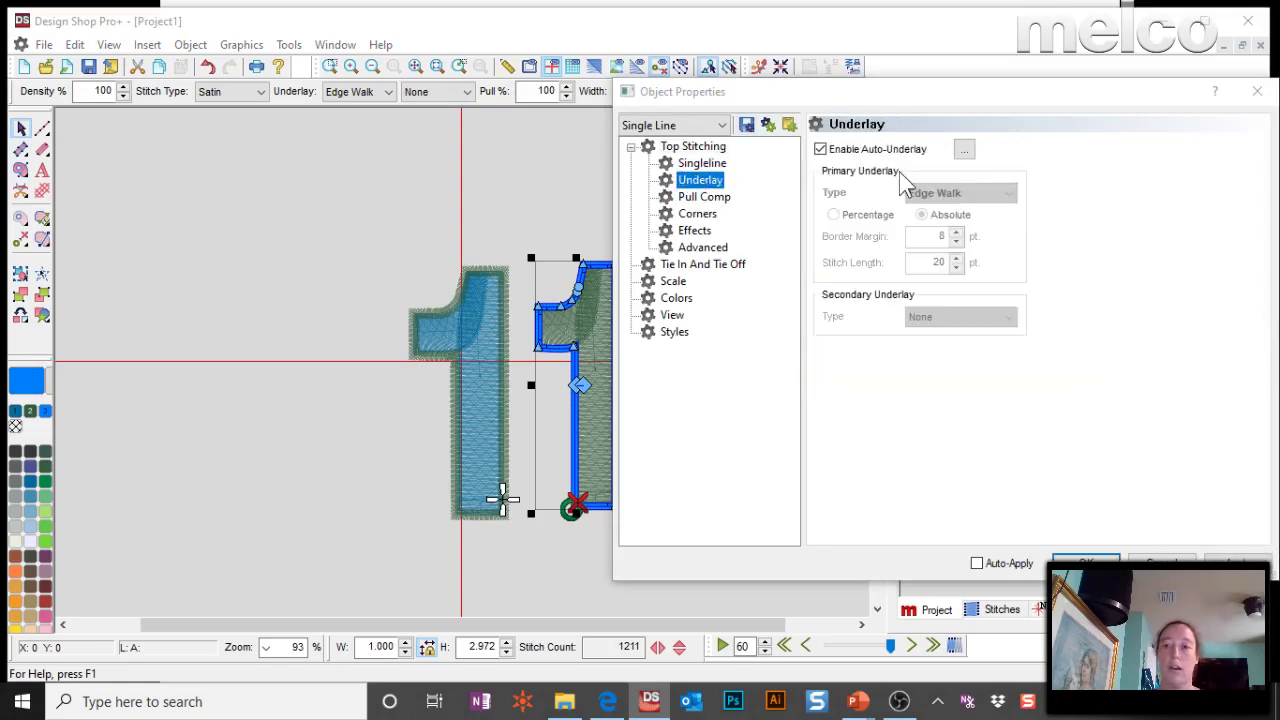
pyautogui.click(708, 199)
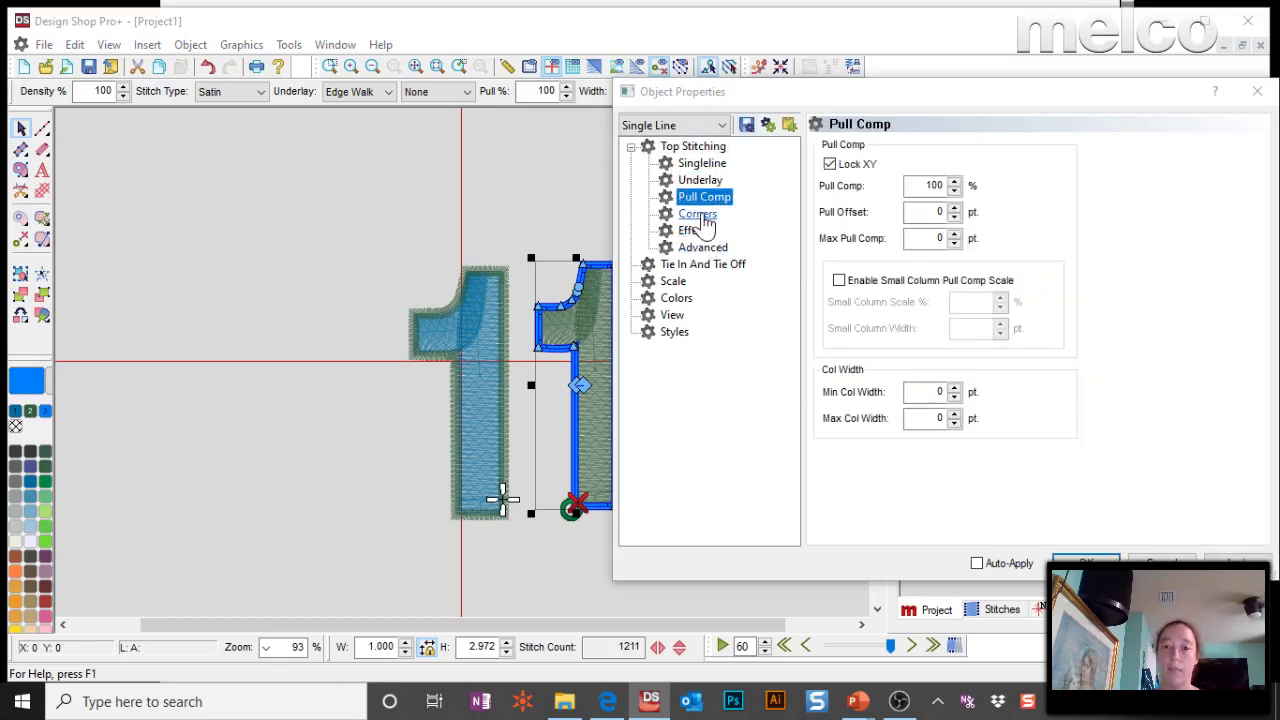
pyautogui.click(697, 214)
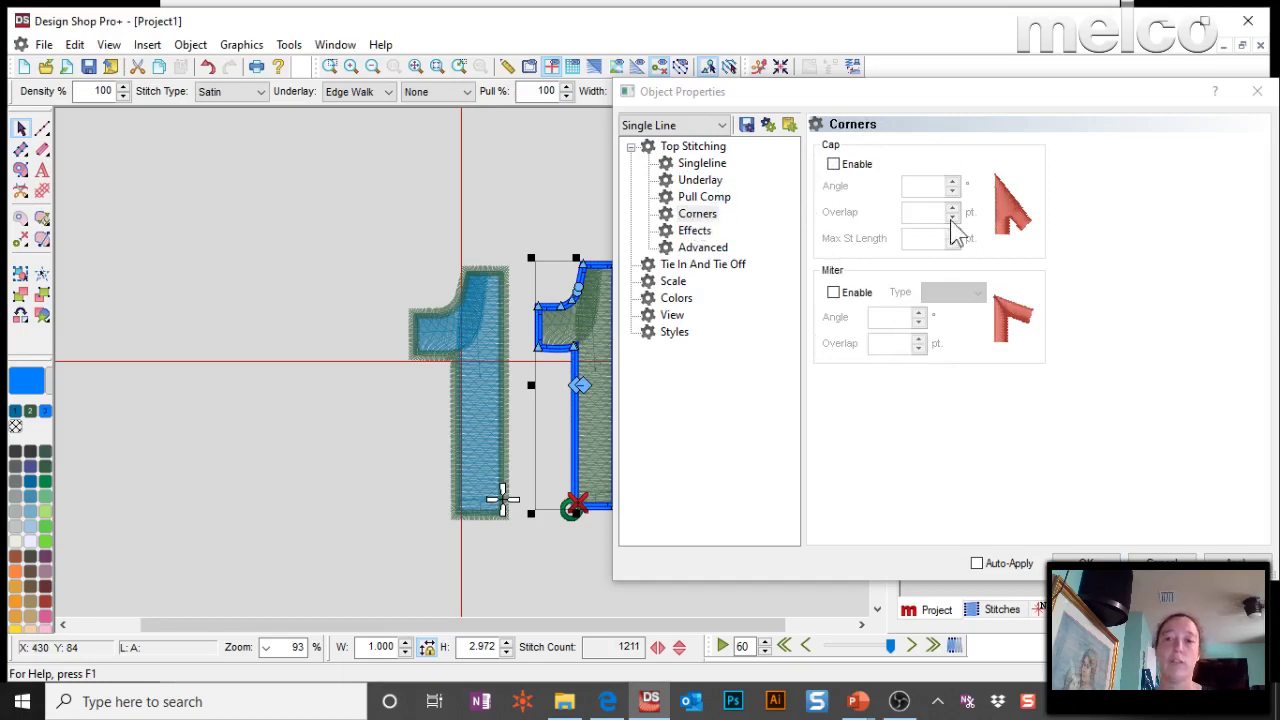
pyautogui.click(692, 232)
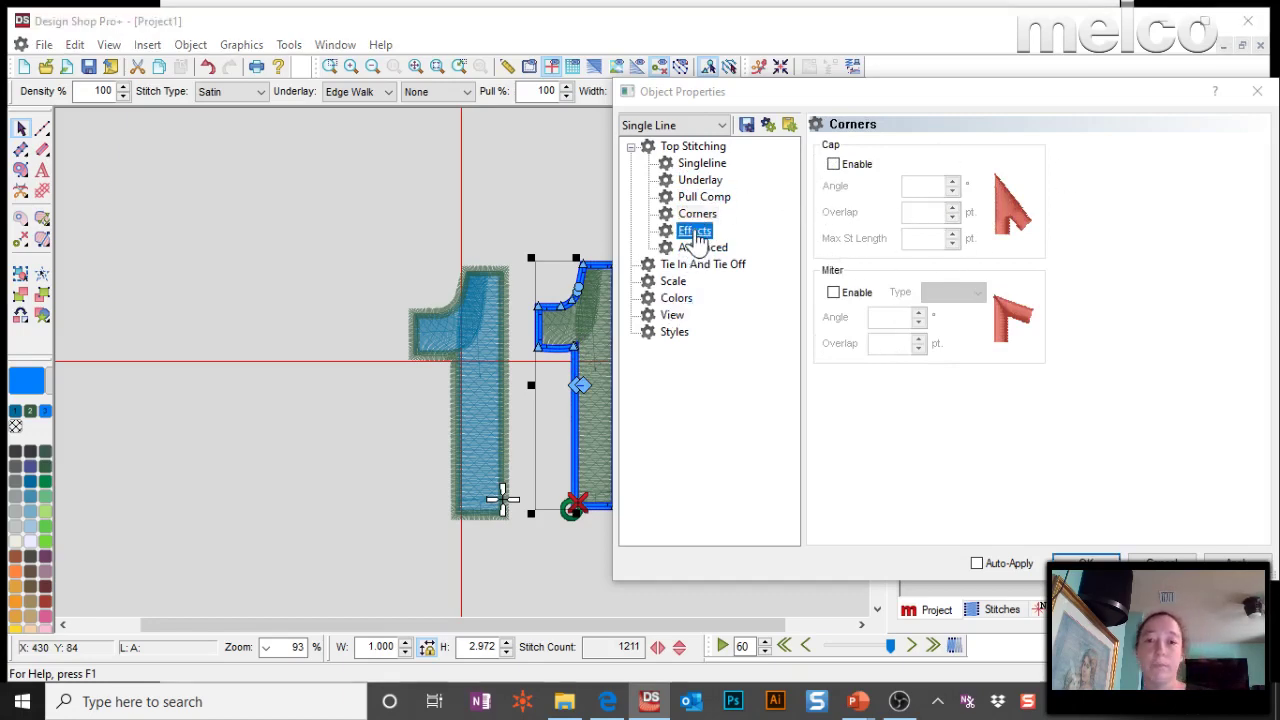
pyautogui.click(700, 163)
pyautogui.click(888, 147)
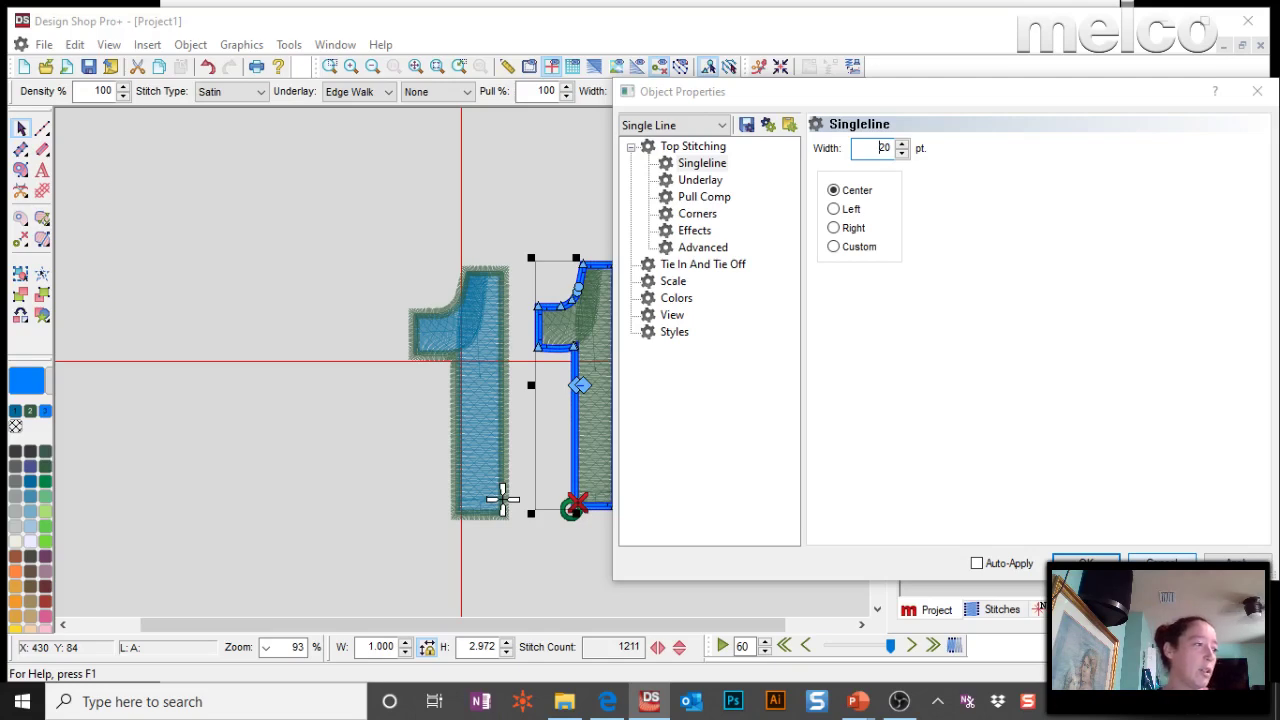
pyautogui.click(1085, 563)
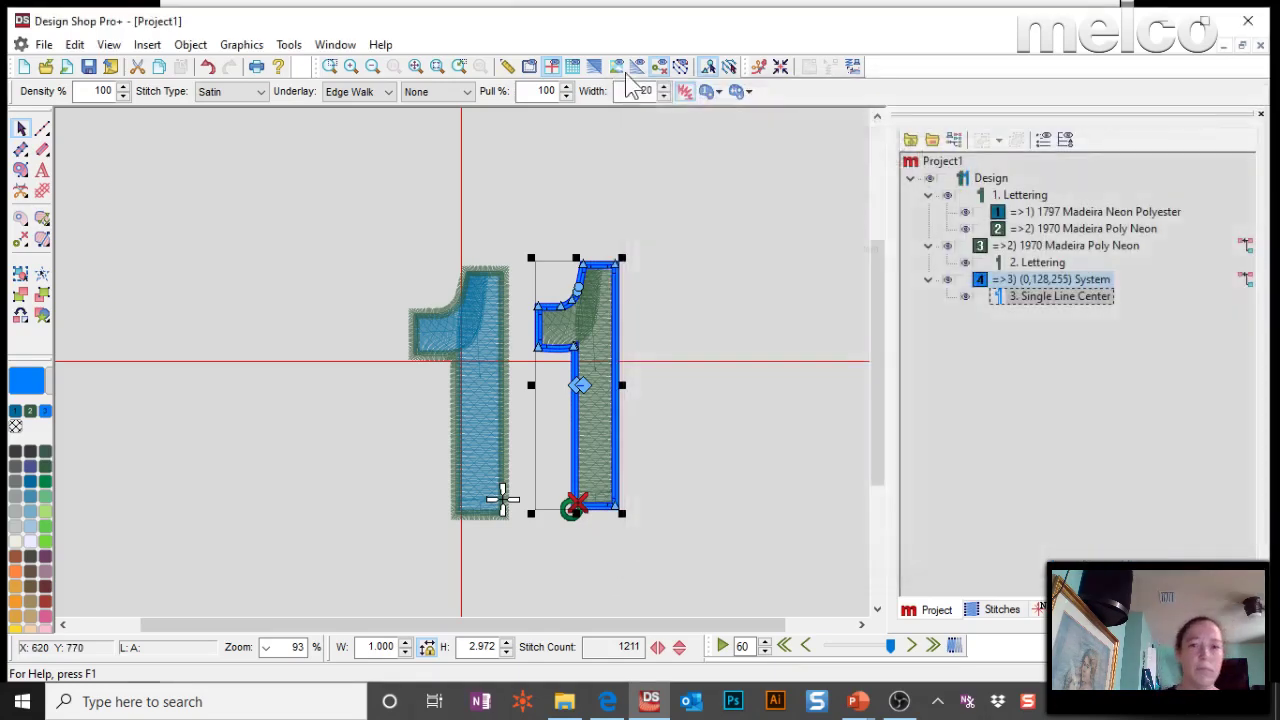
pyautogui.click(558, 78)
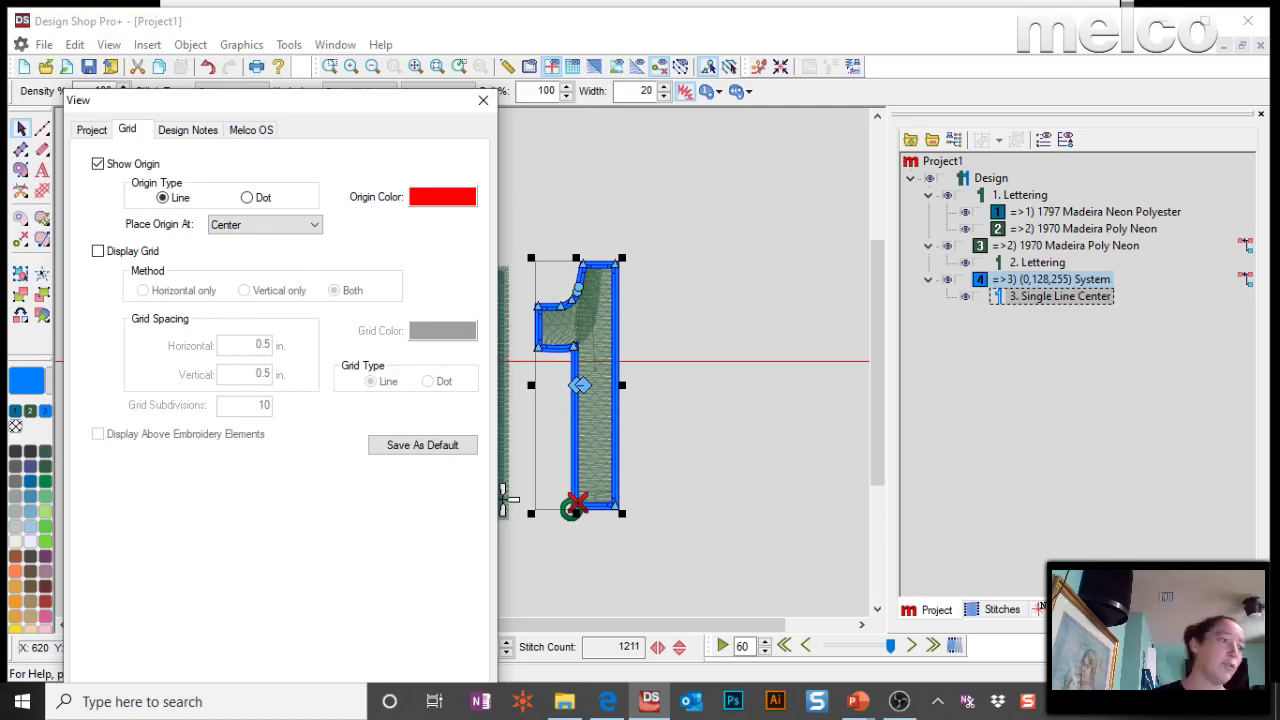
pyautogui.click(483, 100)
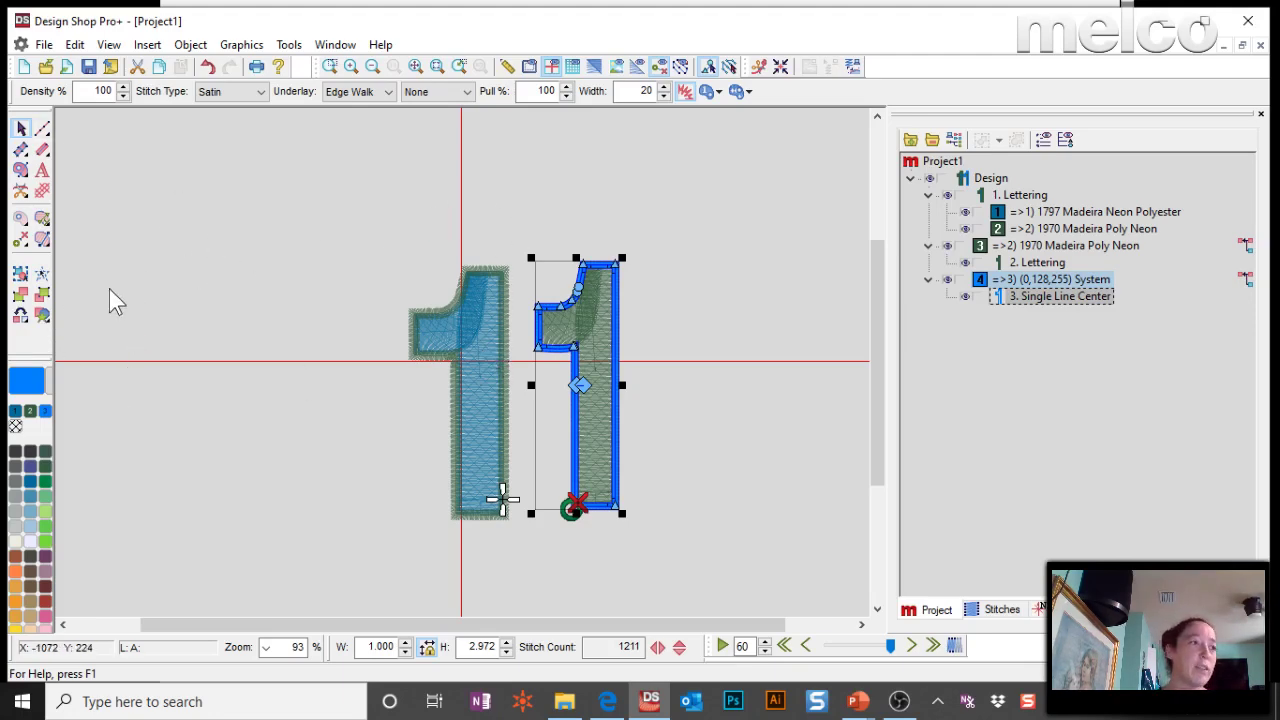
# - Draw a single-line zigzag at the default width, running back toward its start
pyautogui.click(42, 149)
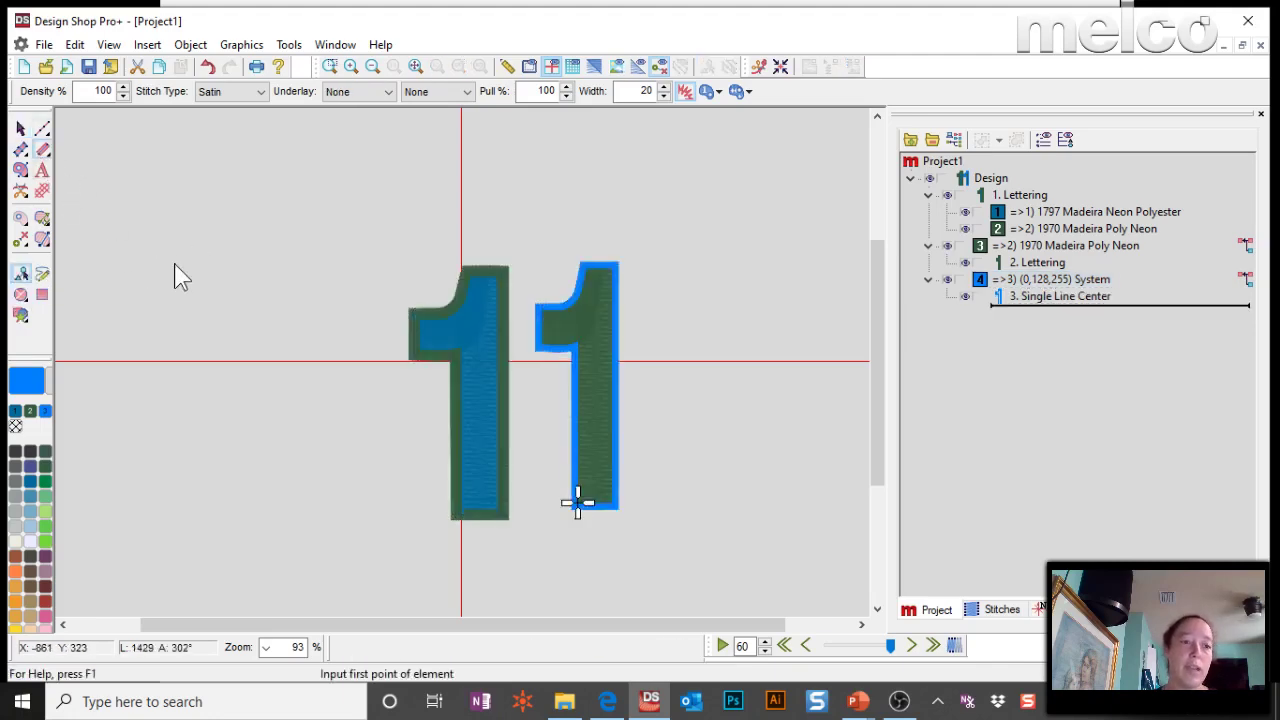
pyautogui.click(158, 244)
pyautogui.press('Return')
pyautogui.click(217, 357)
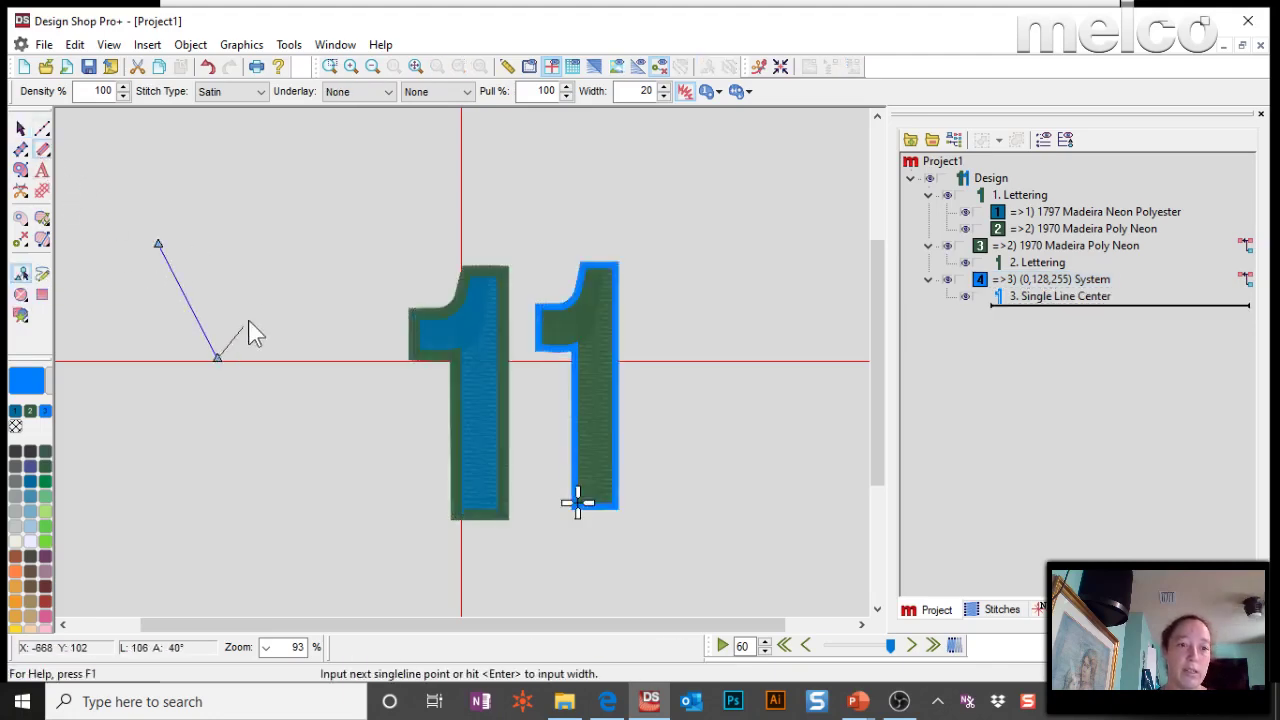
pyautogui.click(283, 236)
pyautogui.click(350, 357)
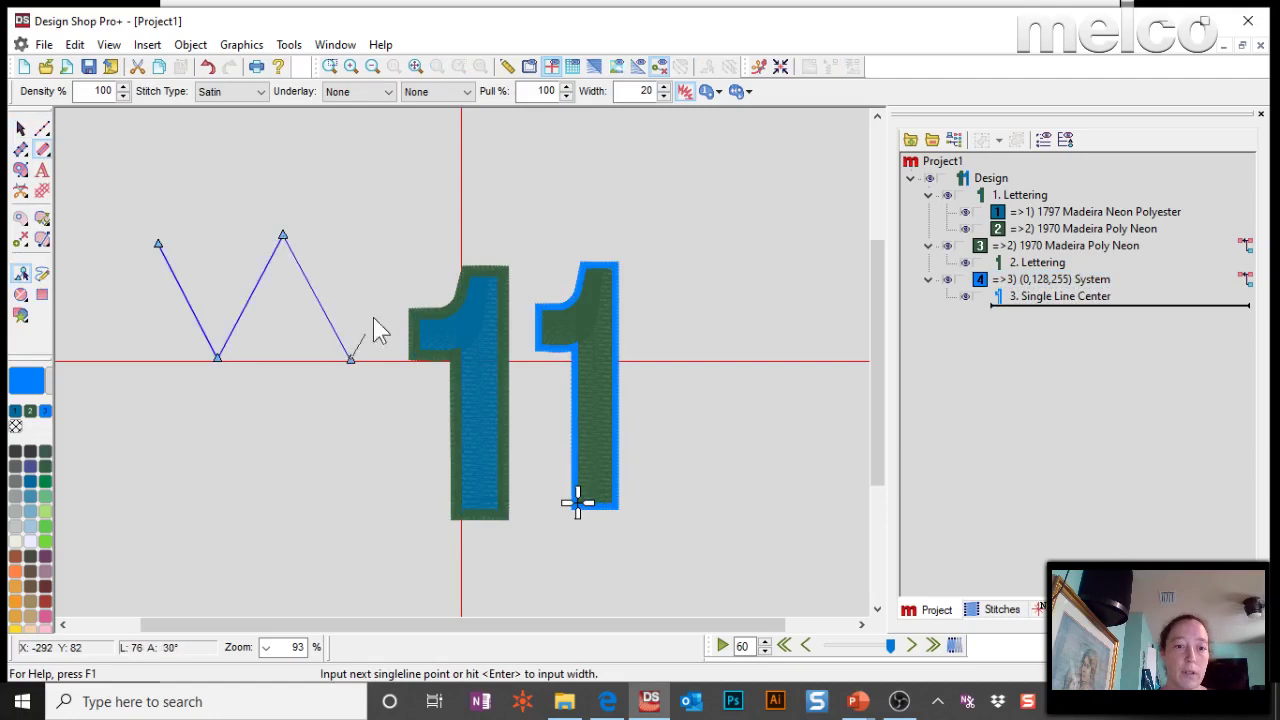
pyautogui.click(417, 232)
pyautogui.click(159, 243)
# - Draw a single-line diamond outline and a horizontal line joining its left and right corners
pyautogui.click(92, 357)
pyautogui.click(279, 483)
pyautogui.click(469, 233)
pyautogui.click(420, 112)
pyautogui.press('Return')
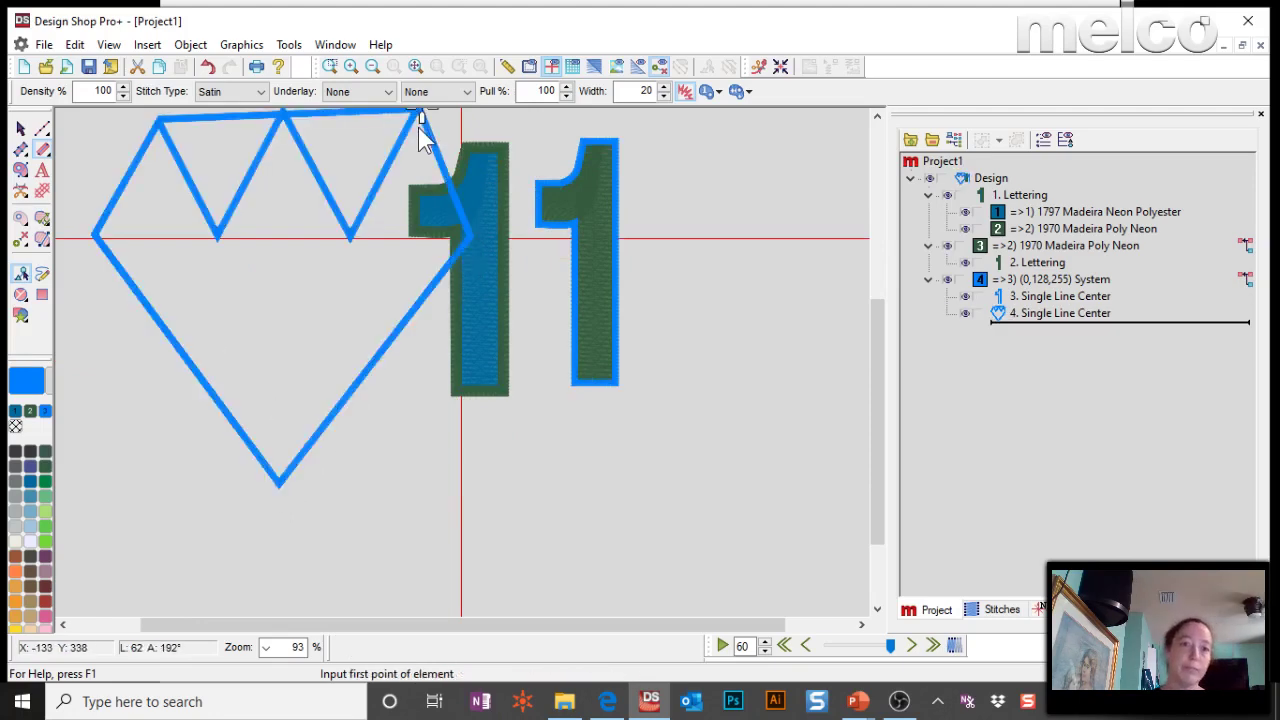
pyautogui.click(92, 236)
pyautogui.click(469, 233)
pyautogui.press('Return')
pyautogui.press('Return')
# - Hide the blue single-line group so only the two lettered 1s remain visible
pyautogui.scroll(3, 416, 240)
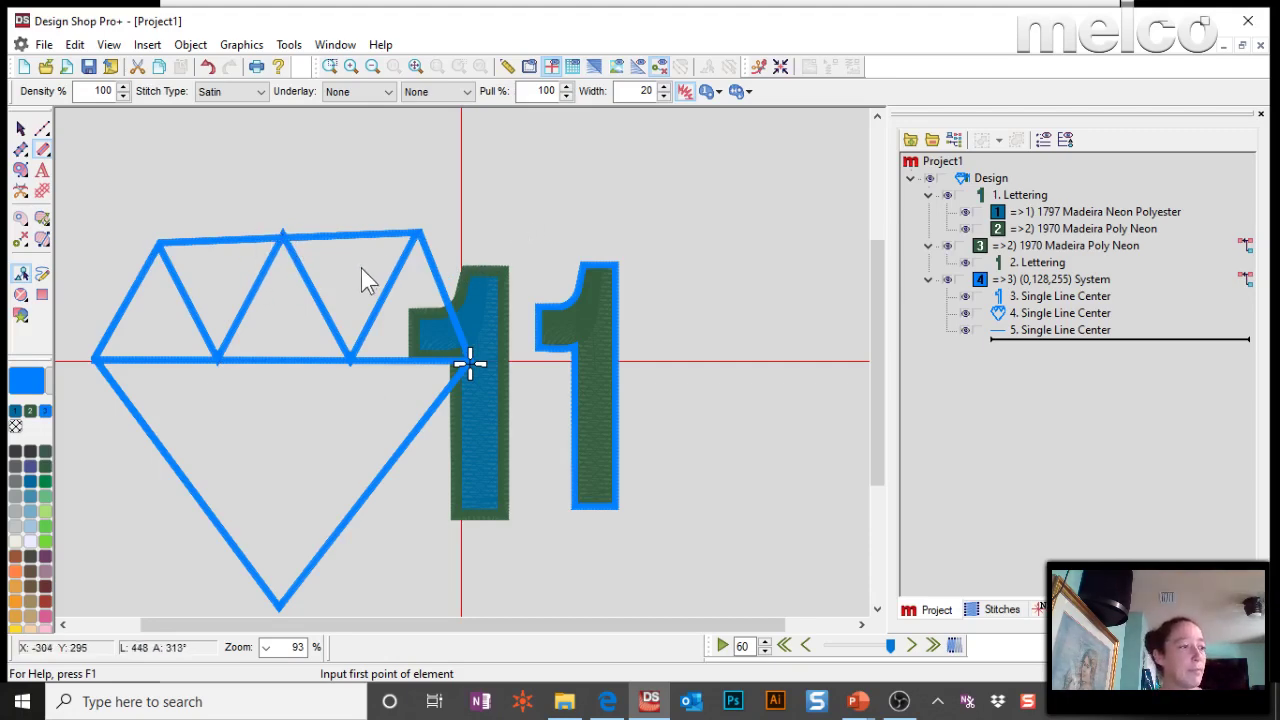
pyautogui.click(1028, 313)
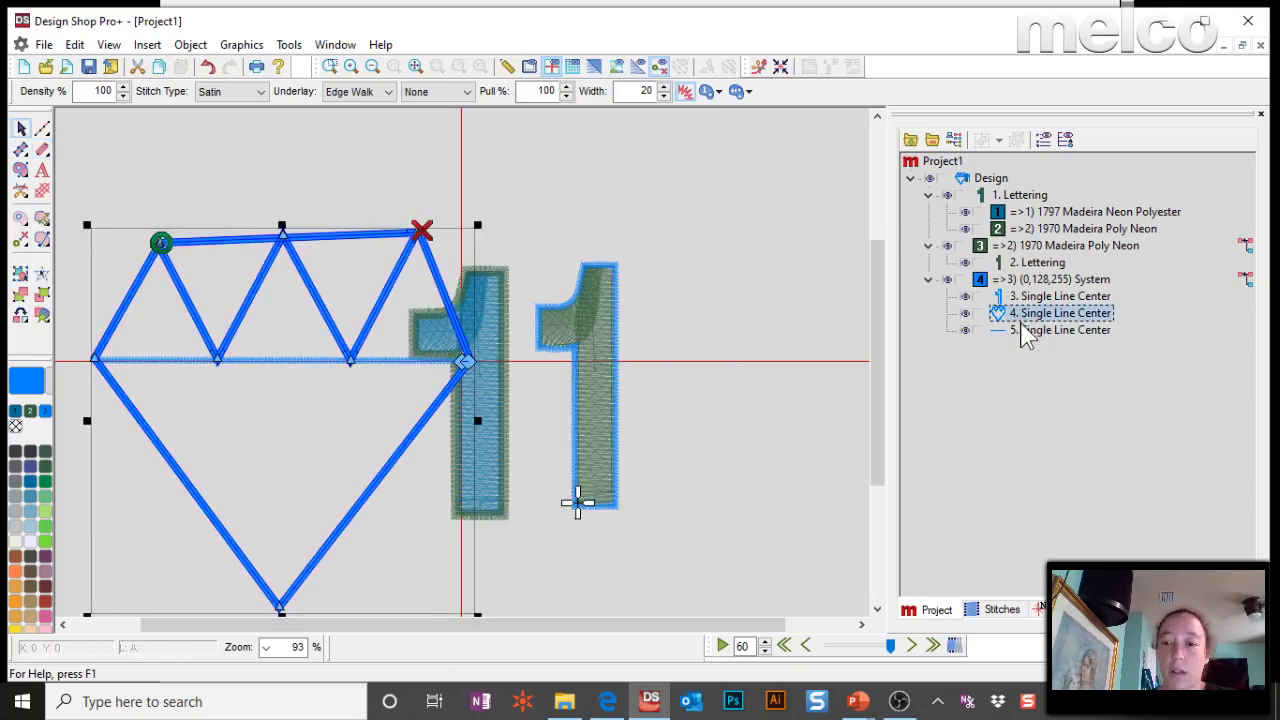
pyautogui.click(1023, 329)
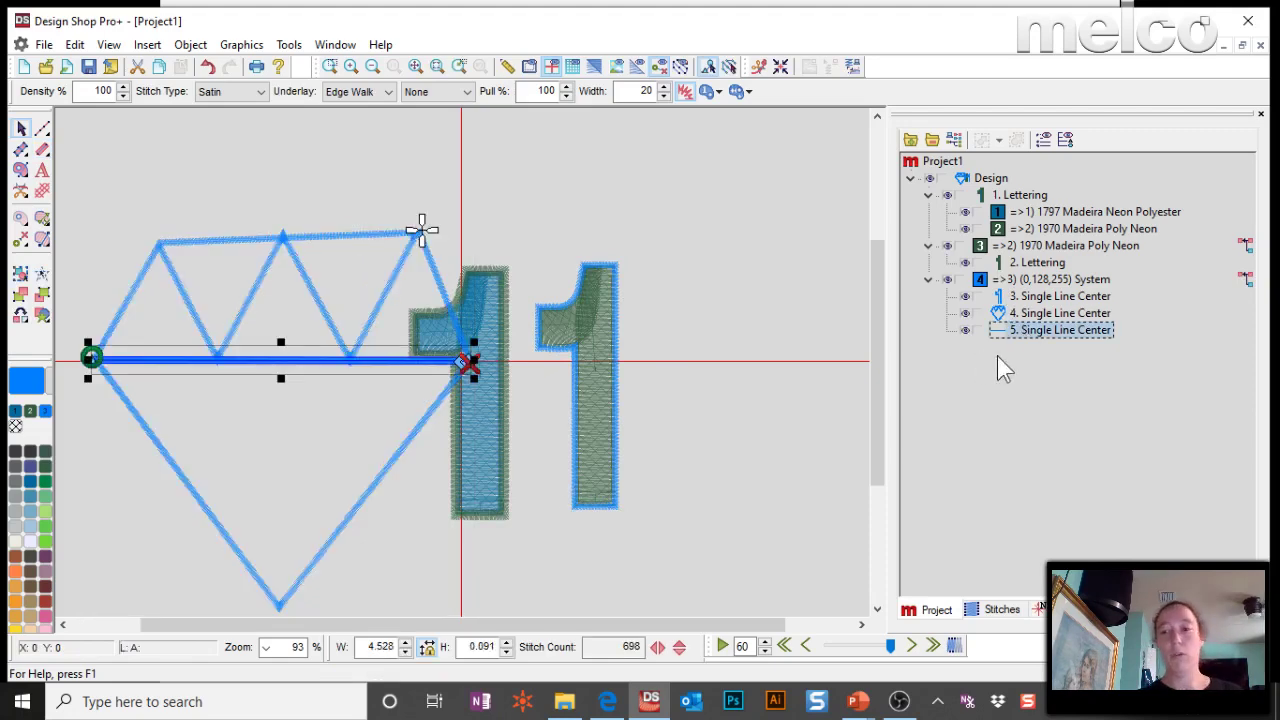
pyautogui.keyDown('ctrl'); pyautogui.click(1052, 312); pyautogui.keyUp('ctrl')
pyautogui.click(1045, 280)
pyautogui.click(947, 279)
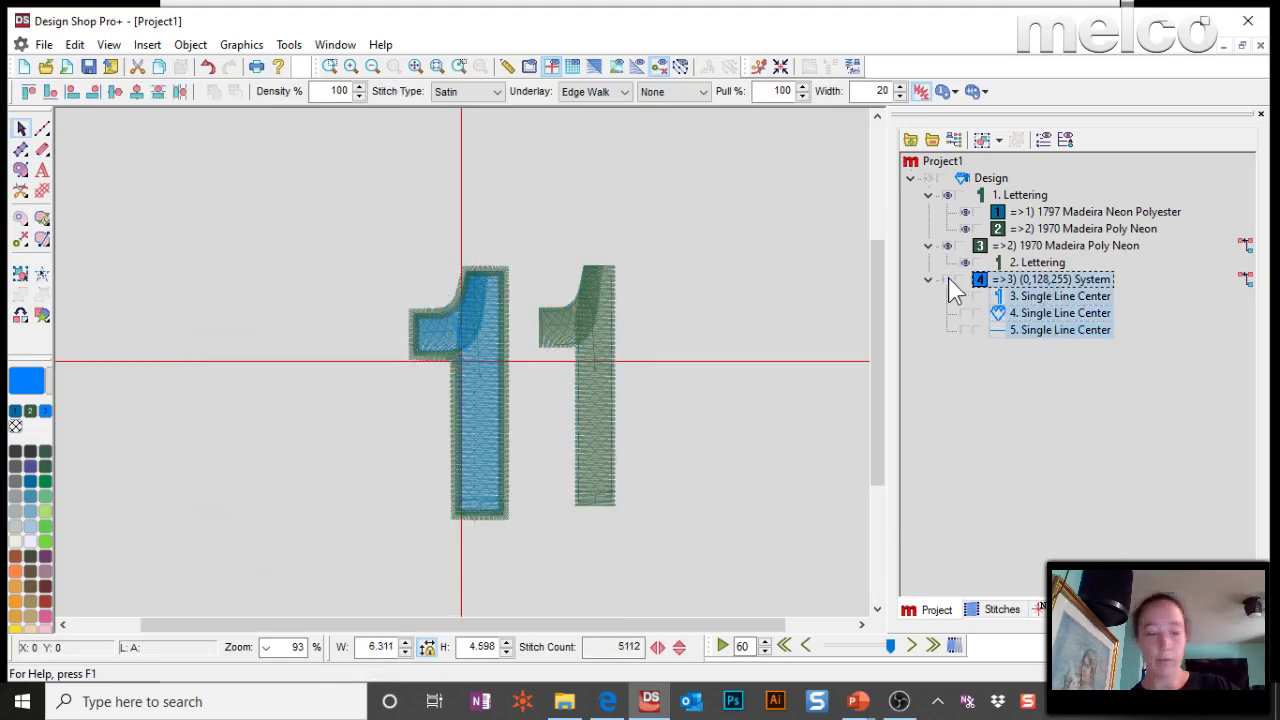
pyautogui.click(1037, 262)
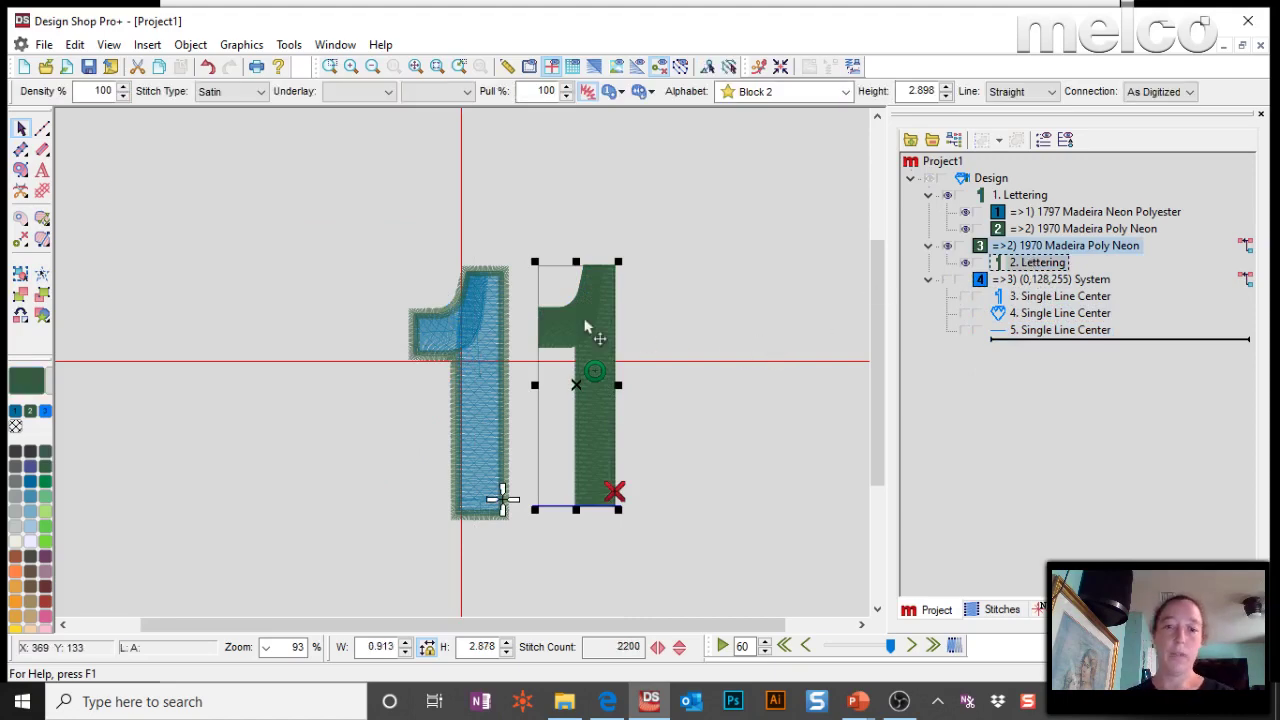
# - Change the second 1's element type to Single Line Center and replace the lettering
pyautogui.click(23, 318)
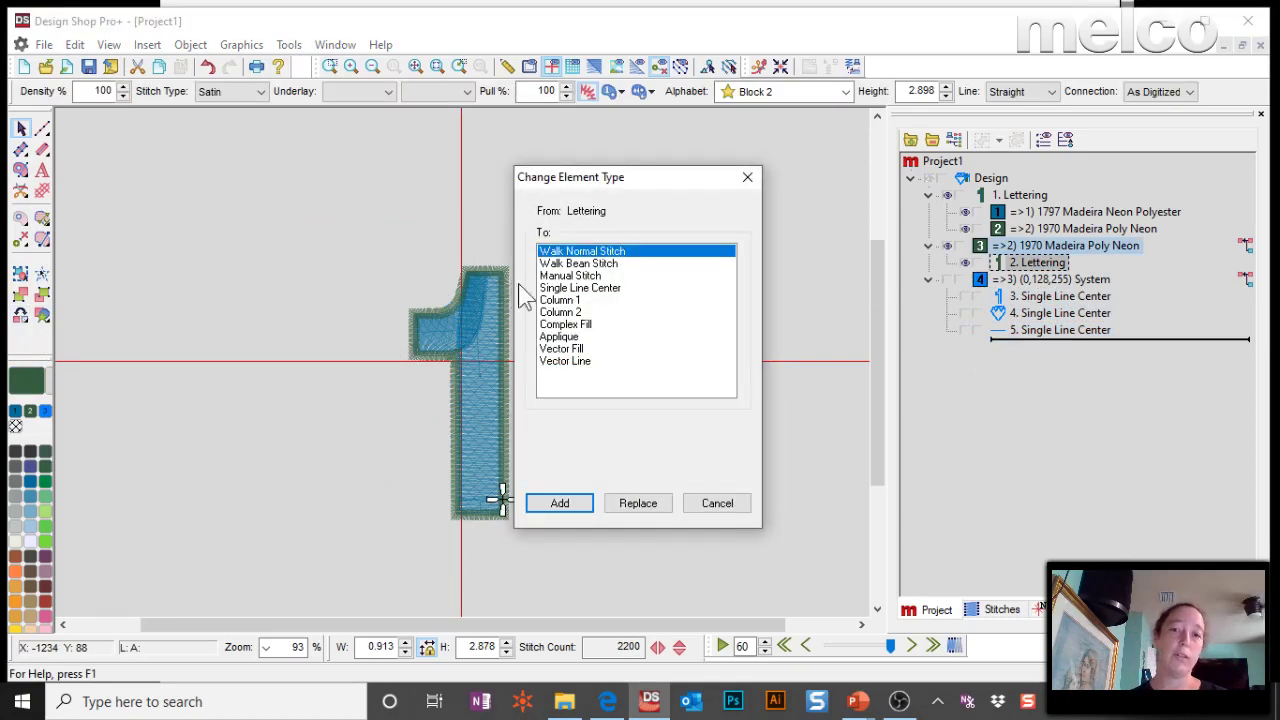
pyautogui.click(588, 265)
pyautogui.click(587, 290)
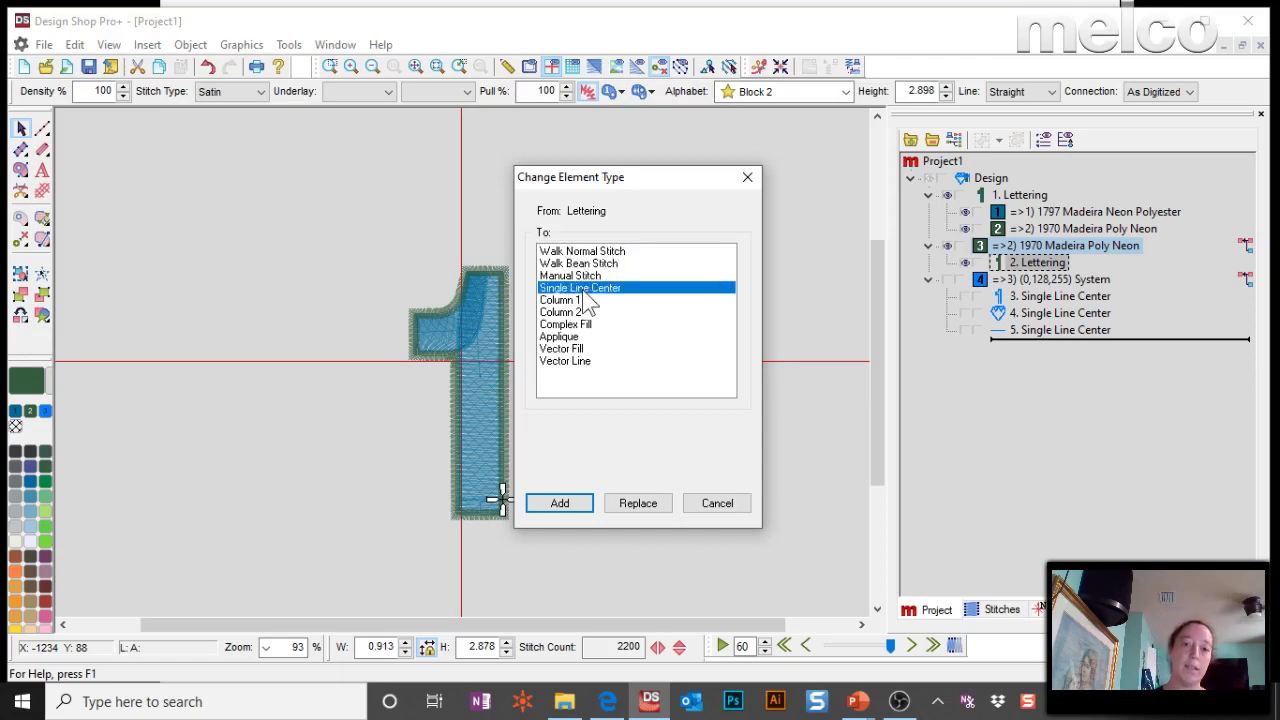
pyautogui.click(592, 252)
pyautogui.click(590, 264)
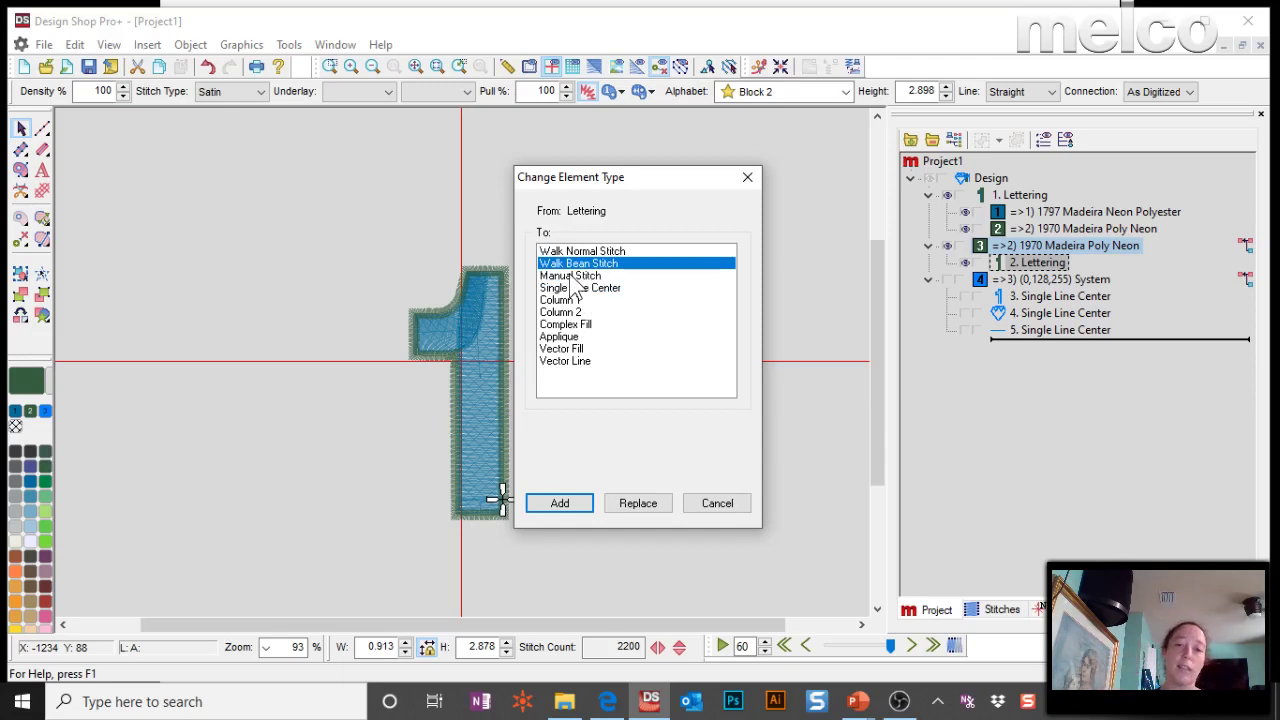
pyautogui.click(578, 289)
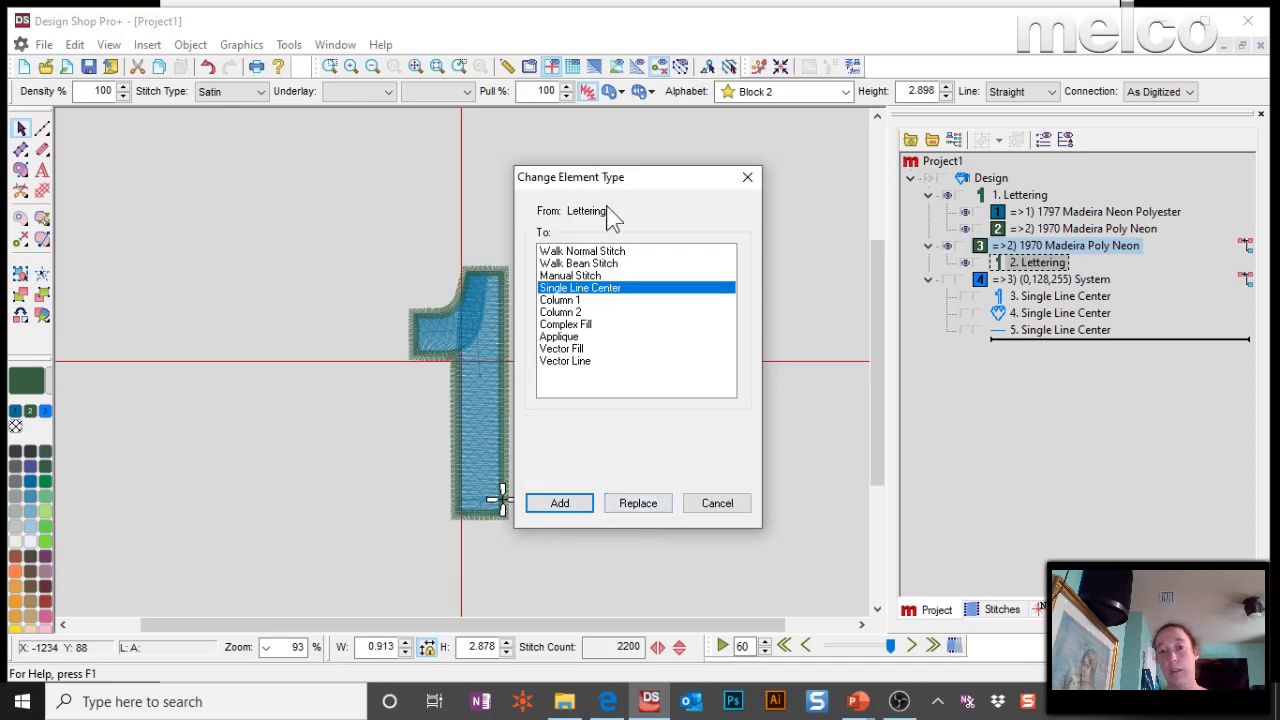
pyautogui.moveTo(586, 177); pyautogui.dragTo(283, 162)
pyautogui.click(340, 487)
pyautogui.click(790, 330)
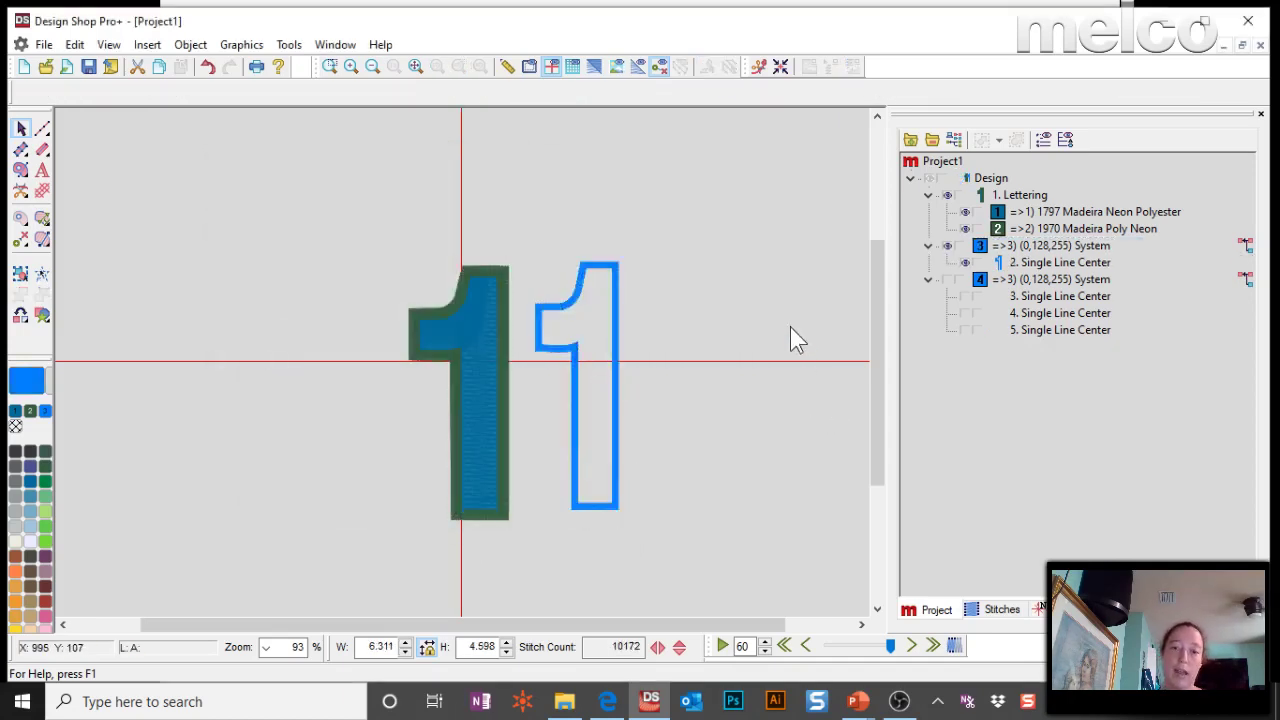
# - Check the blue single-line 1, then pick the Complex Fill digitizing tool
pyautogui.click(615, 364)
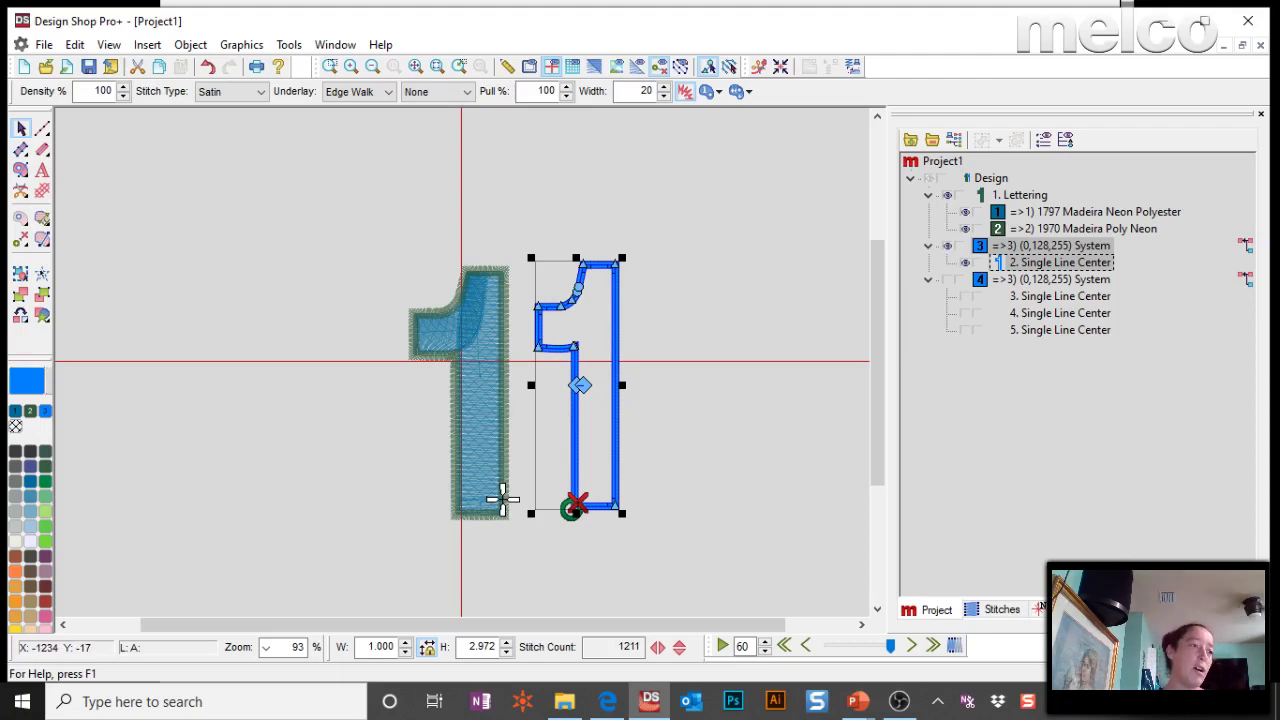
pyautogui.click(20, 168)
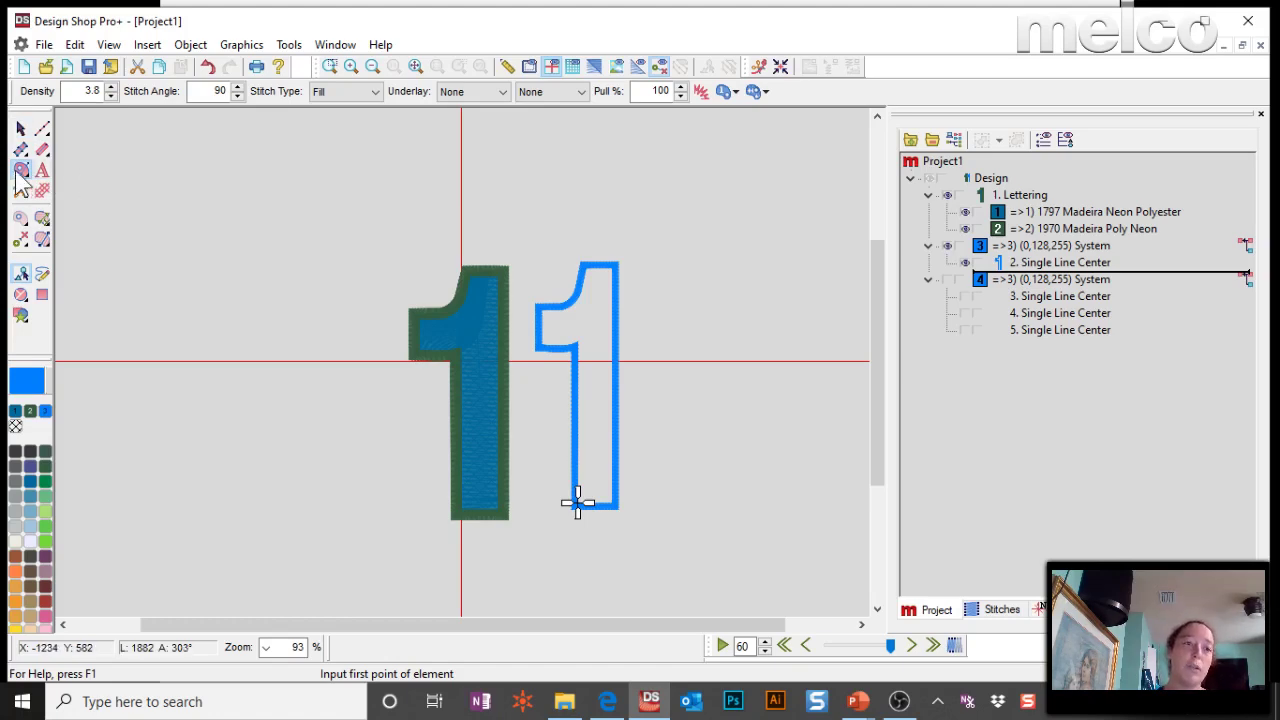
# - Draw a blue square complex fill to the left of the 1s and select it
pyautogui.click(42, 298)
pyautogui.click(118, 251)
pyautogui.click(316, 451)
pyautogui.click(20, 130)
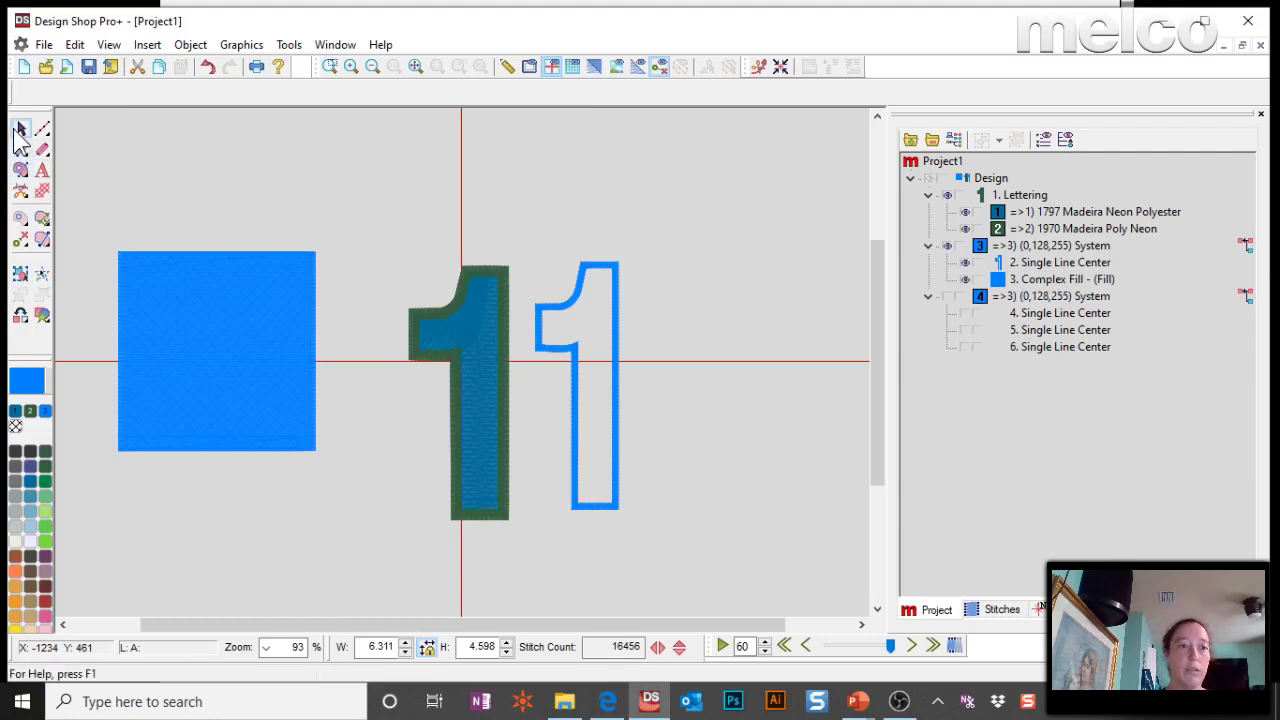
pyautogui.click(187, 285)
# - Uncheck Auto in the square's properties and set its stitch type to Satin
pyautogui.doubleClick(262, 350)
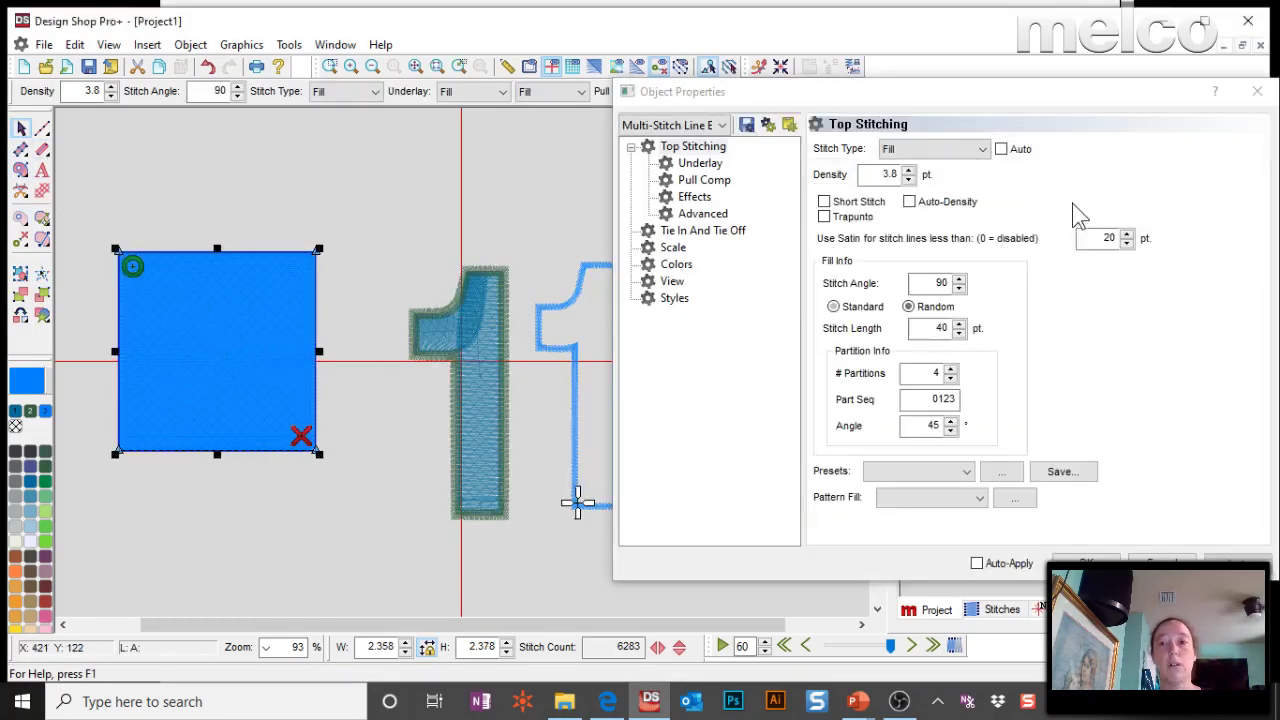
pyautogui.click(1001, 149)
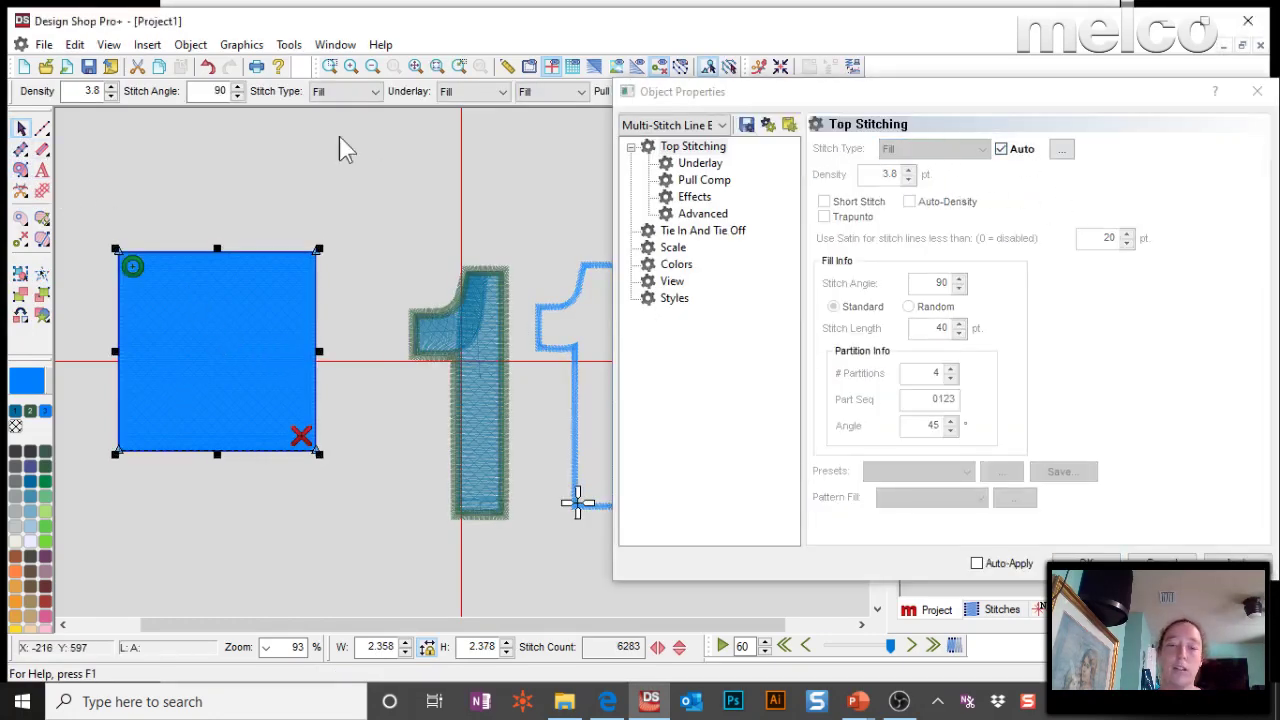
pyautogui.click(1085, 562)
pyautogui.click(345, 91)
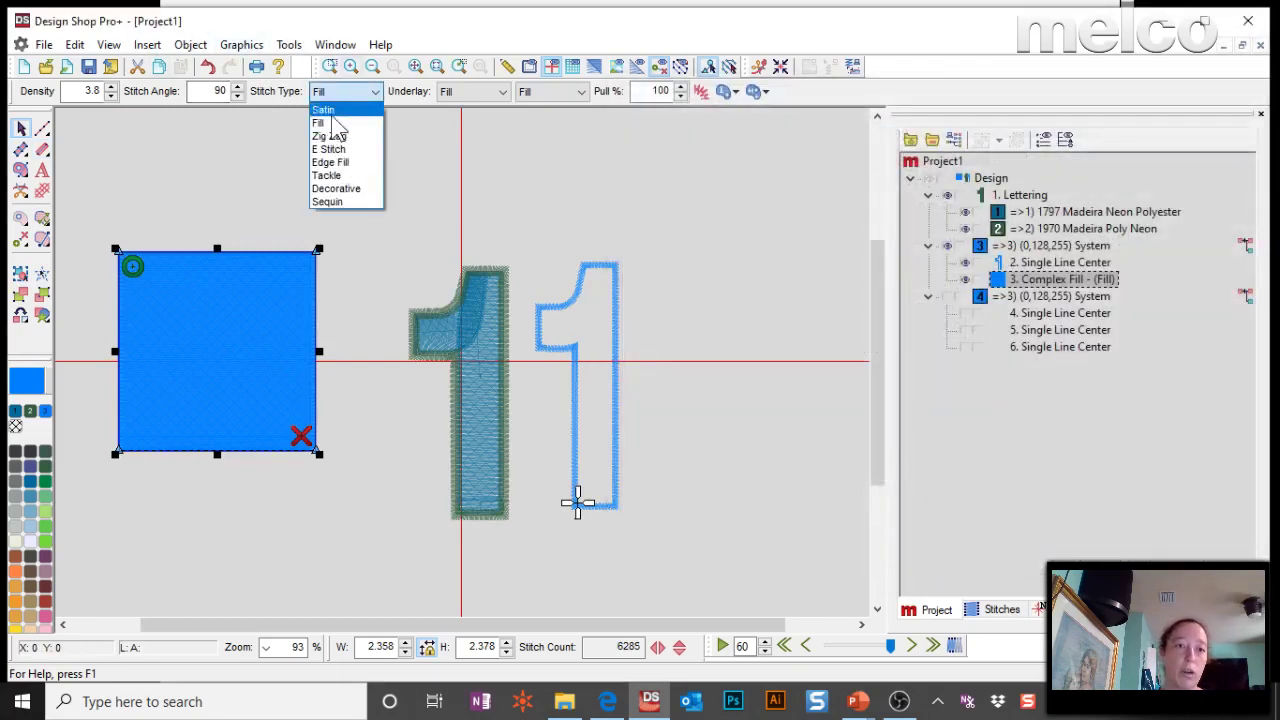
pyautogui.click(418, 181)
pyautogui.click(345, 91)
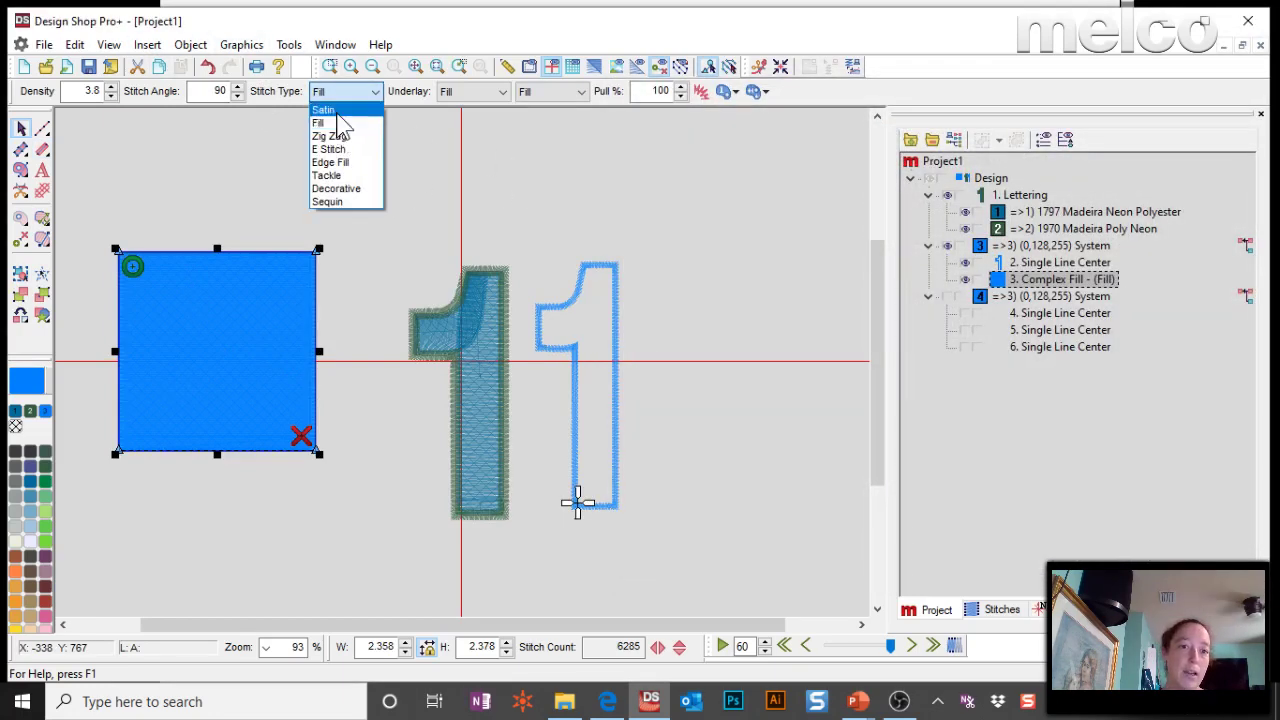
pyautogui.click(330, 119)
pyautogui.doubleClick(226, 333)
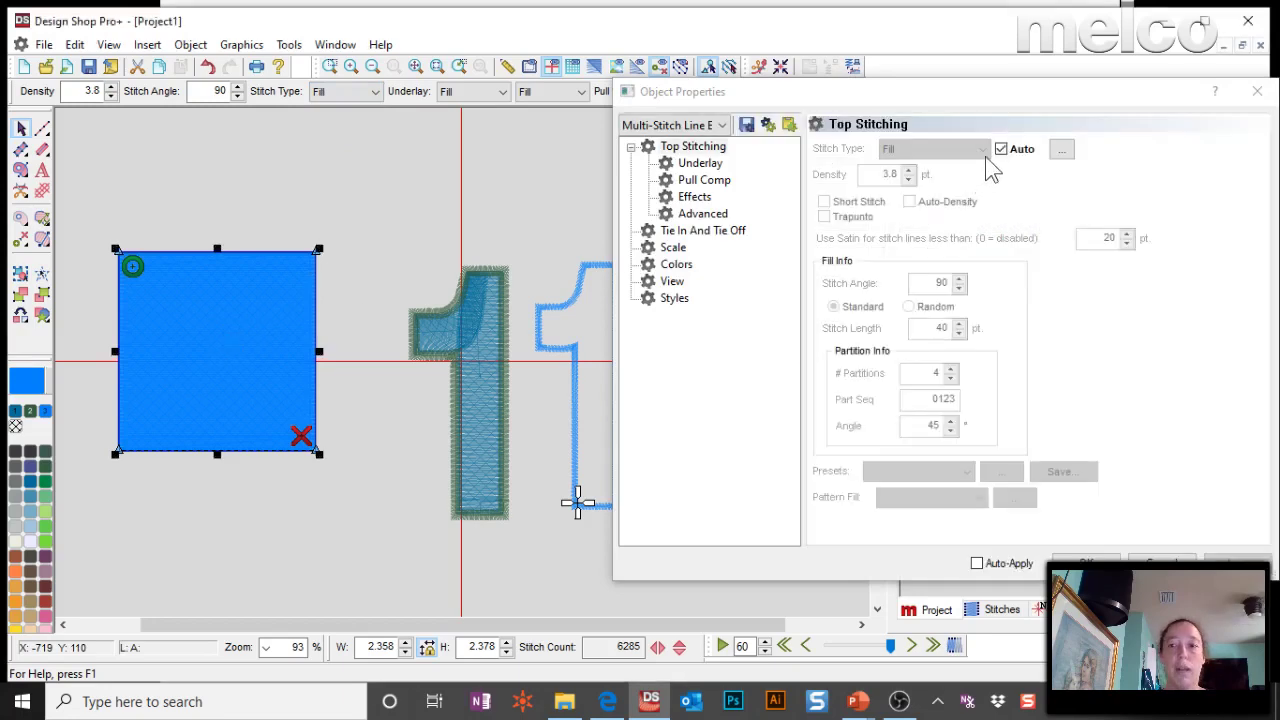
pyautogui.click(1016, 150)
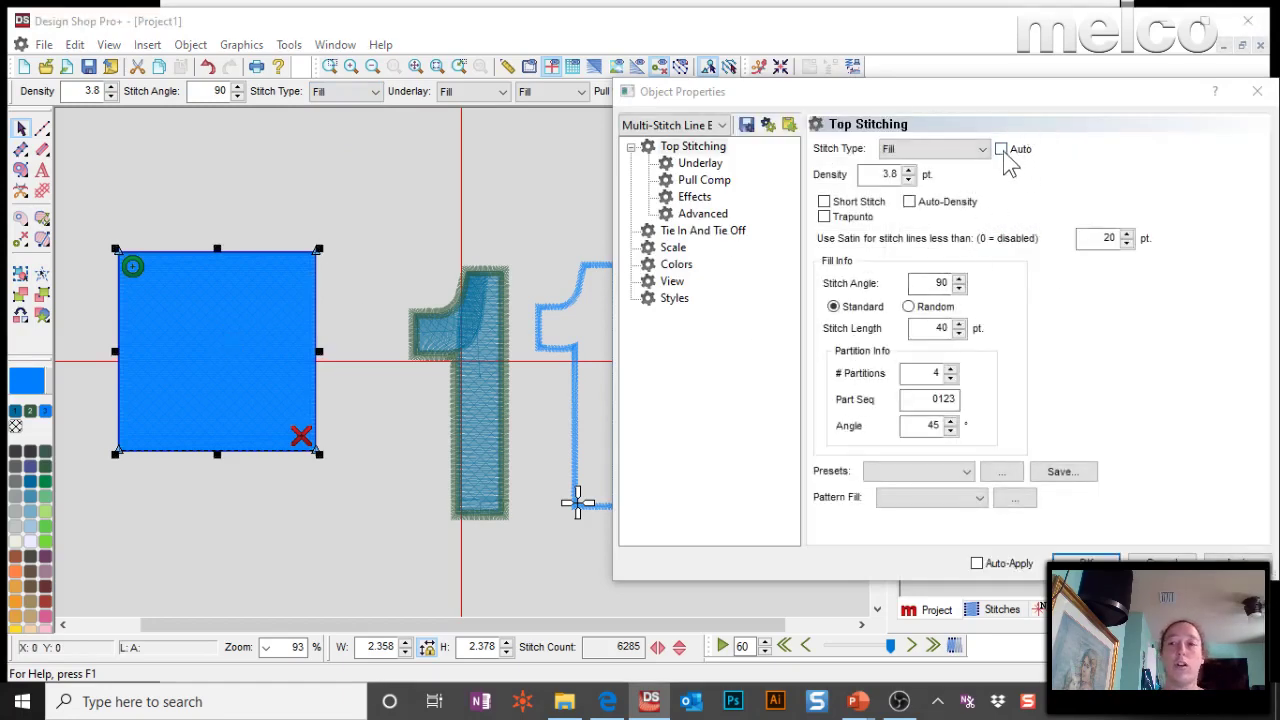
pyautogui.click(930, 149)
pyautogui.click(893, 167)
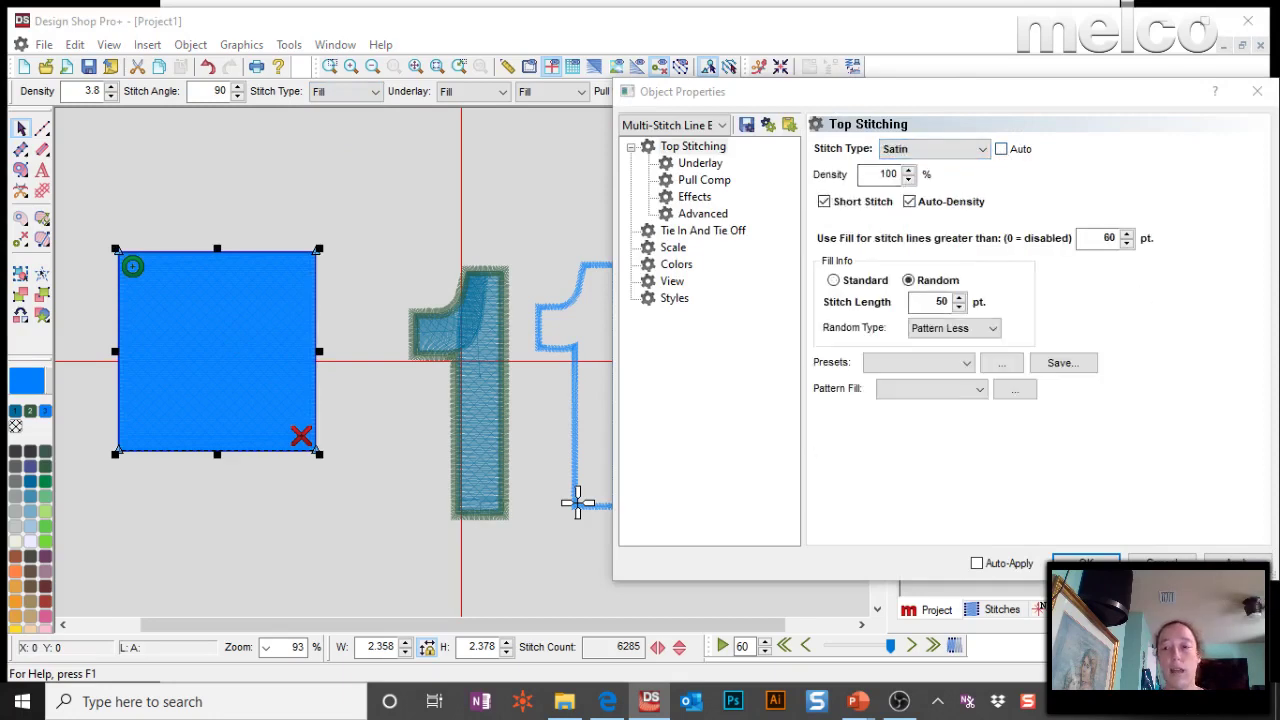
pyautogui.click(1084, 563)
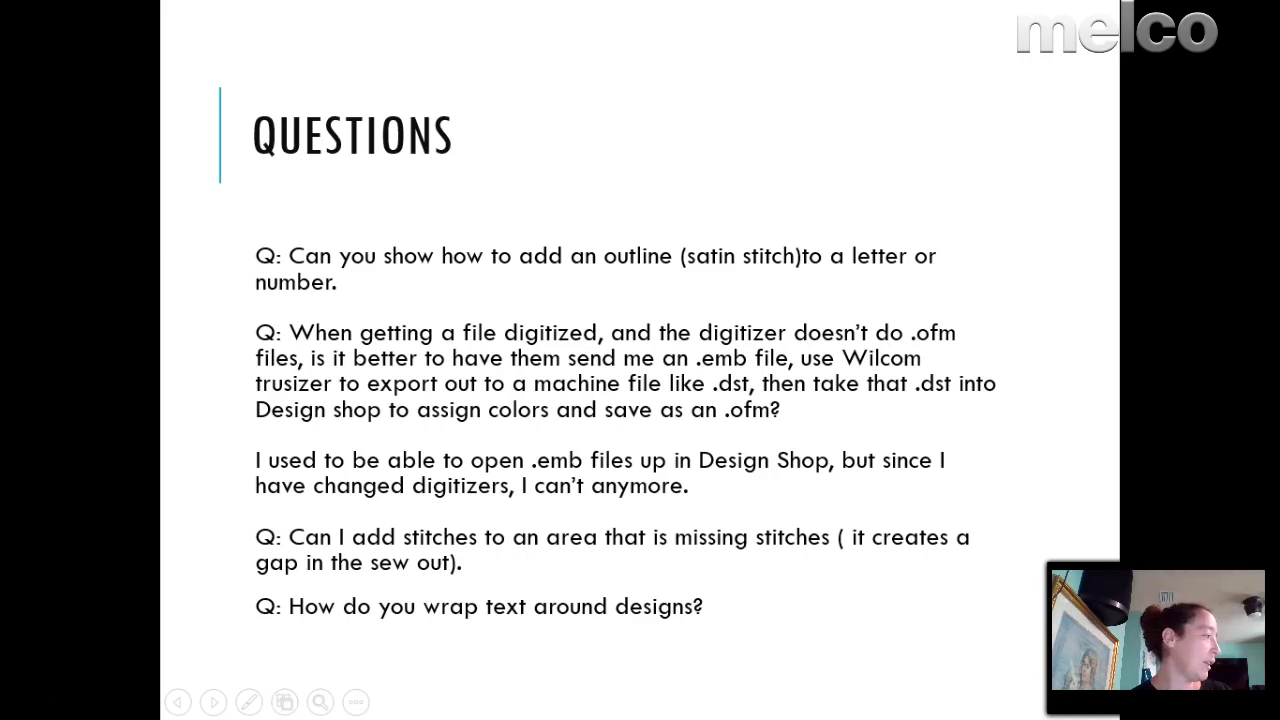
# - Return from the PowerPoint slide show to Design Shop Pro+
pyautogui.hotkey('alt', 'Tab')
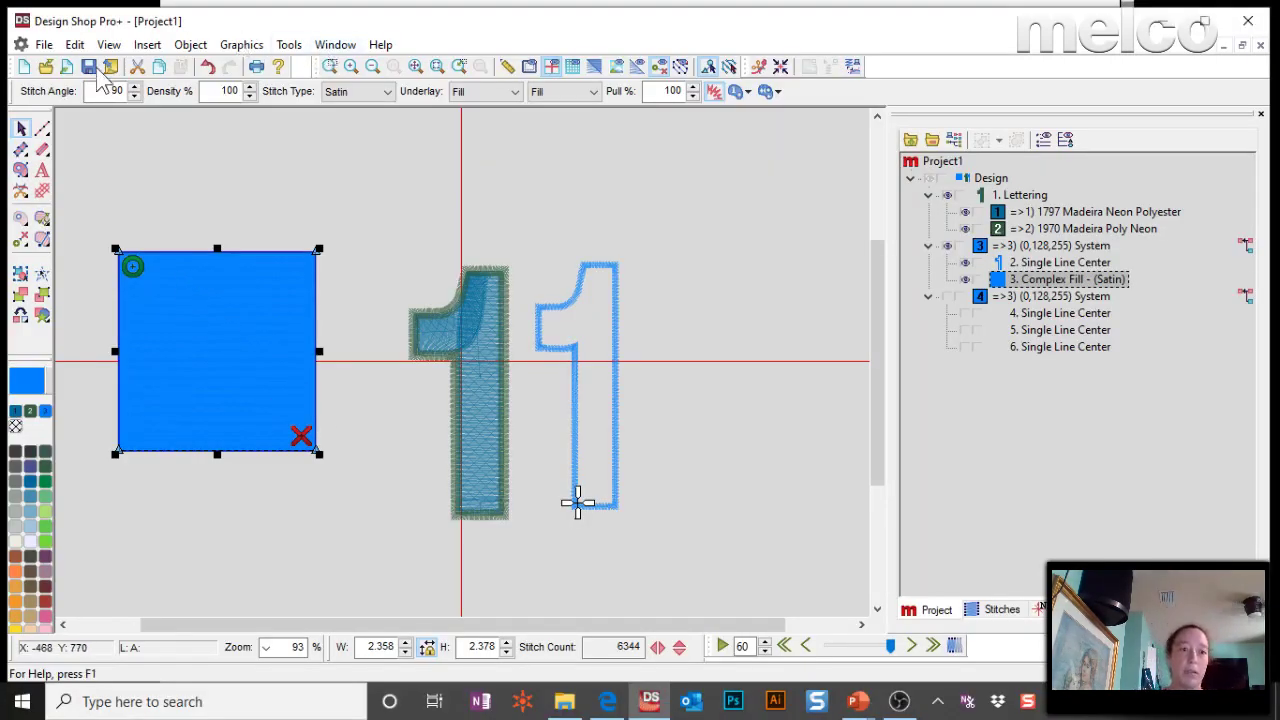
# - Open stitch.removal.dst from the recent files list and zoom in
pyautogui.click(44, 44)
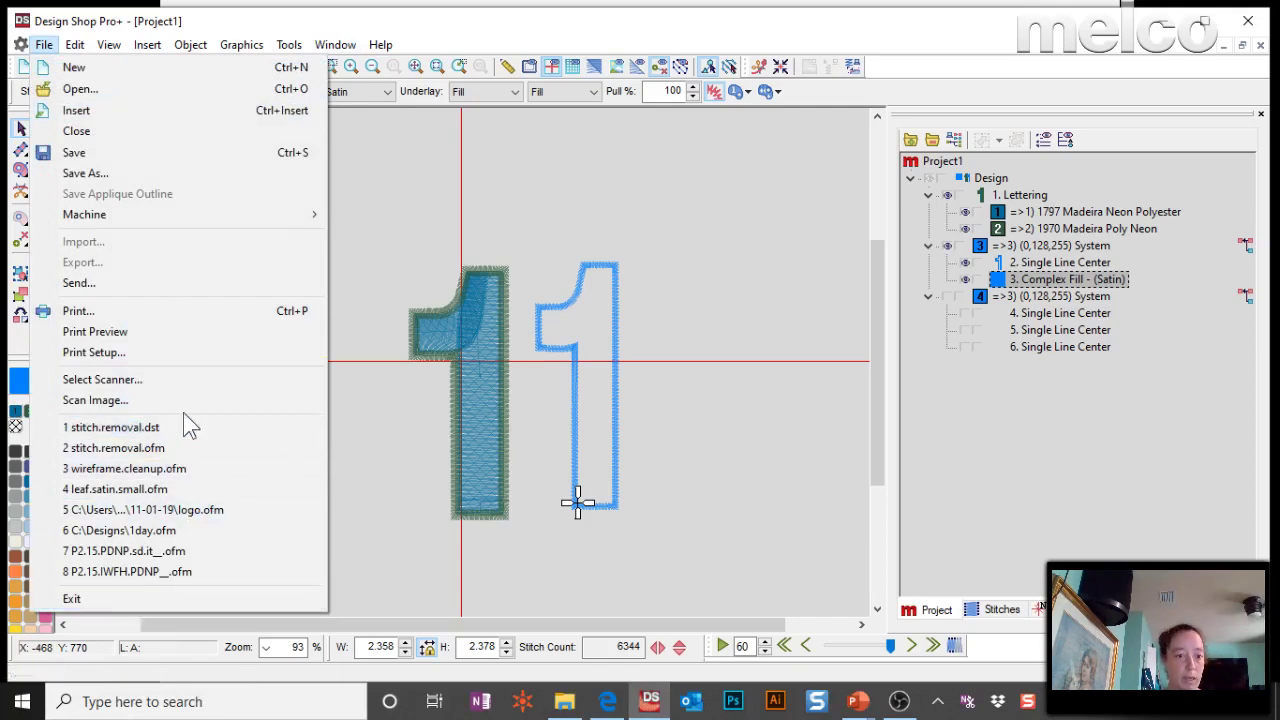
pyautogui.click(178, 428)
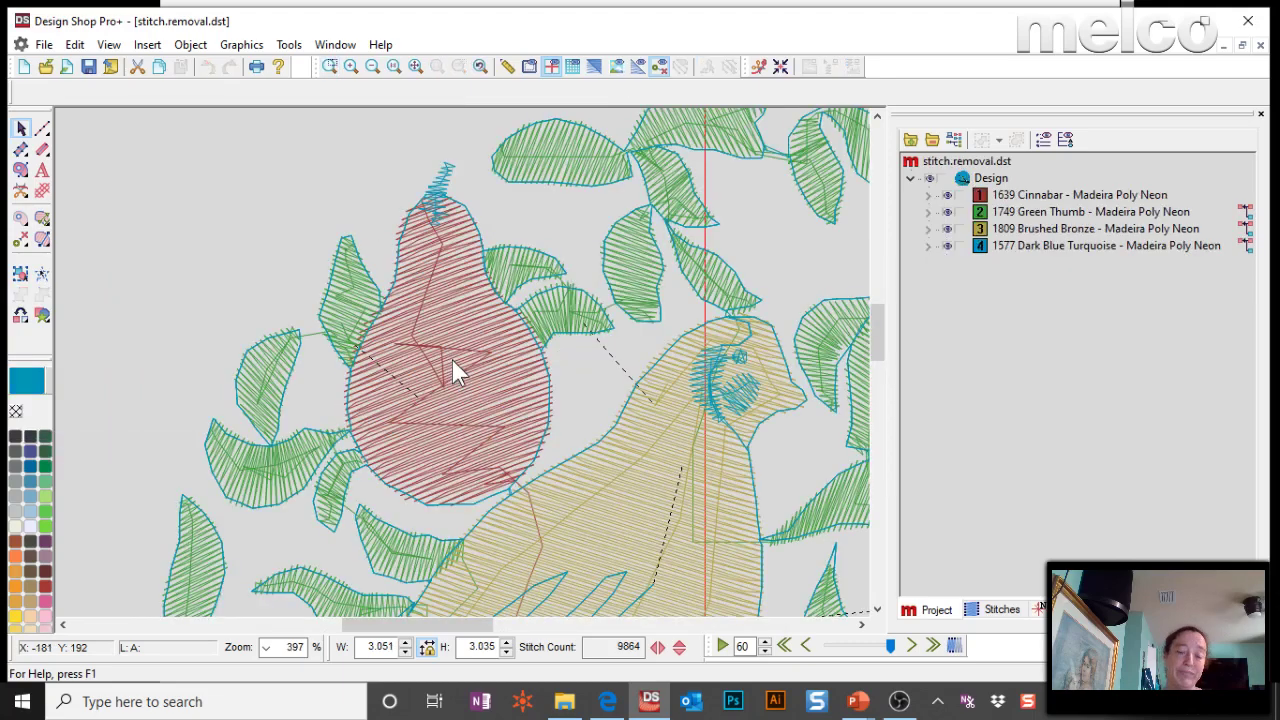
pyautogui.scroll(3, 452, 360)
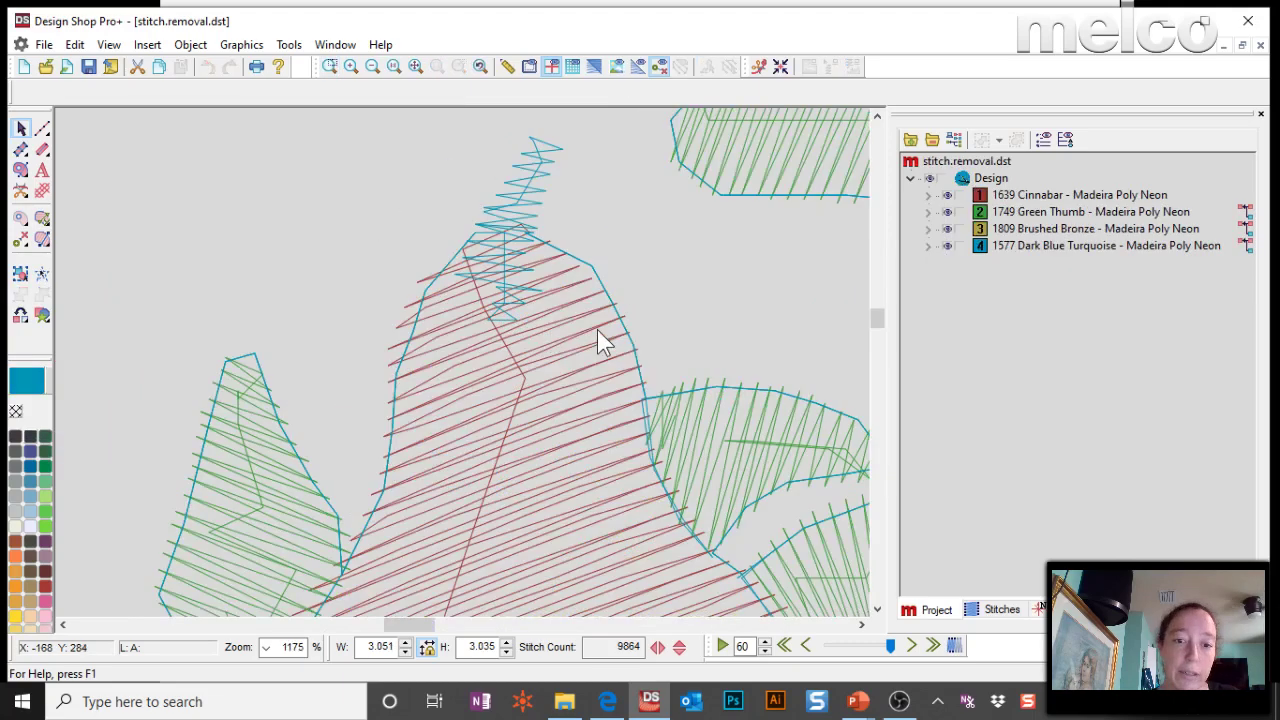
# - Inspect the turquoise outline, red pear and green leaf stitching by selecting each
pyautogui.click(598, 331)
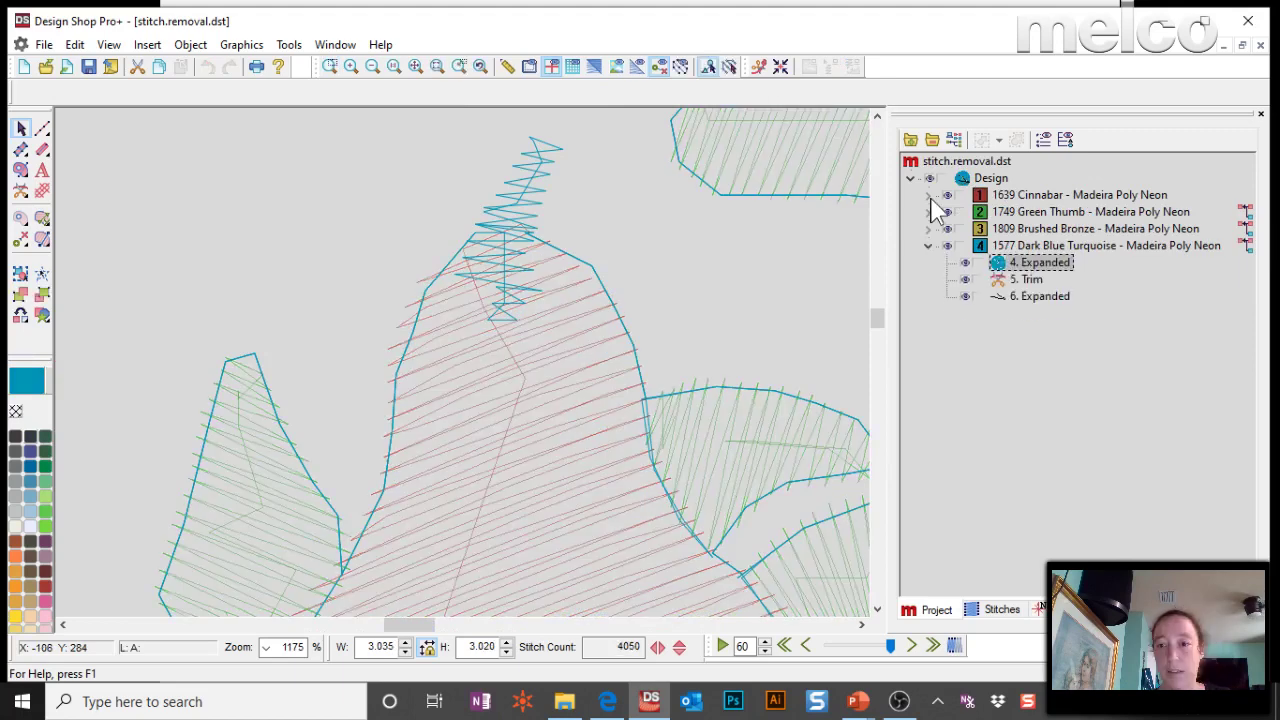
pyautogui.click(534, 418)
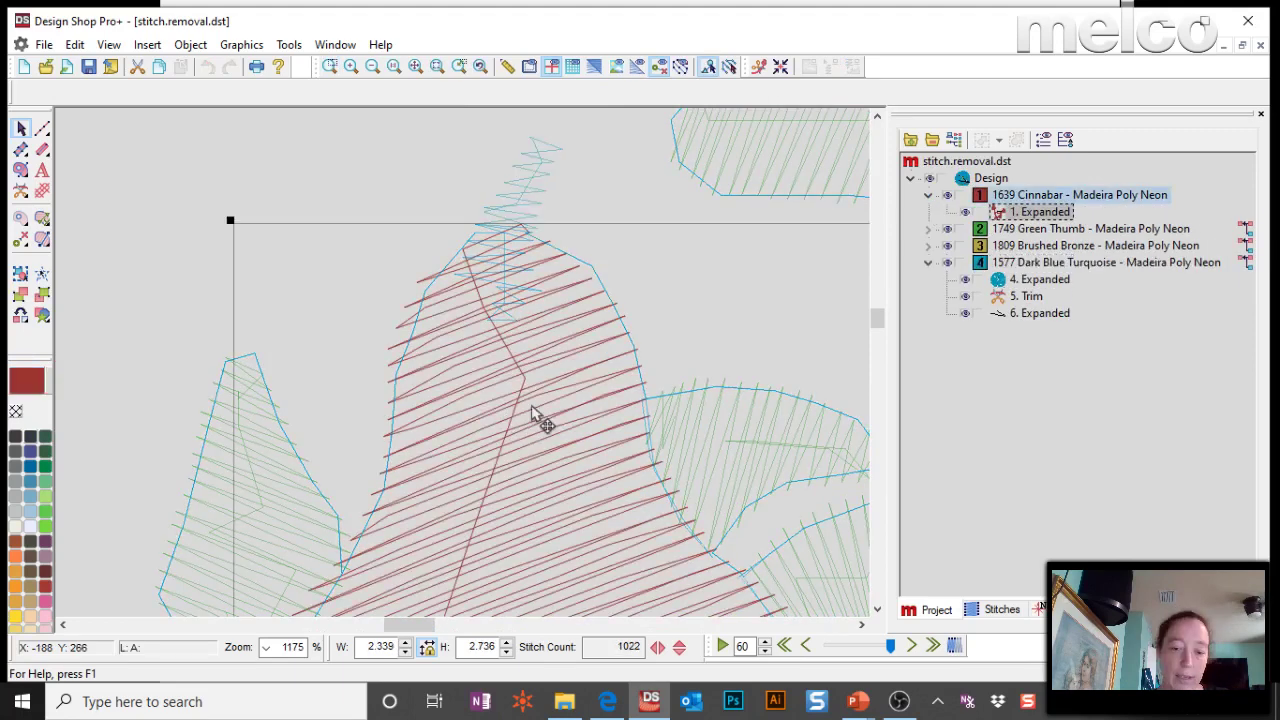
pyautogui.scroll(-1, 534, 416)
pyautogui.scroll(-1, 275, 428)
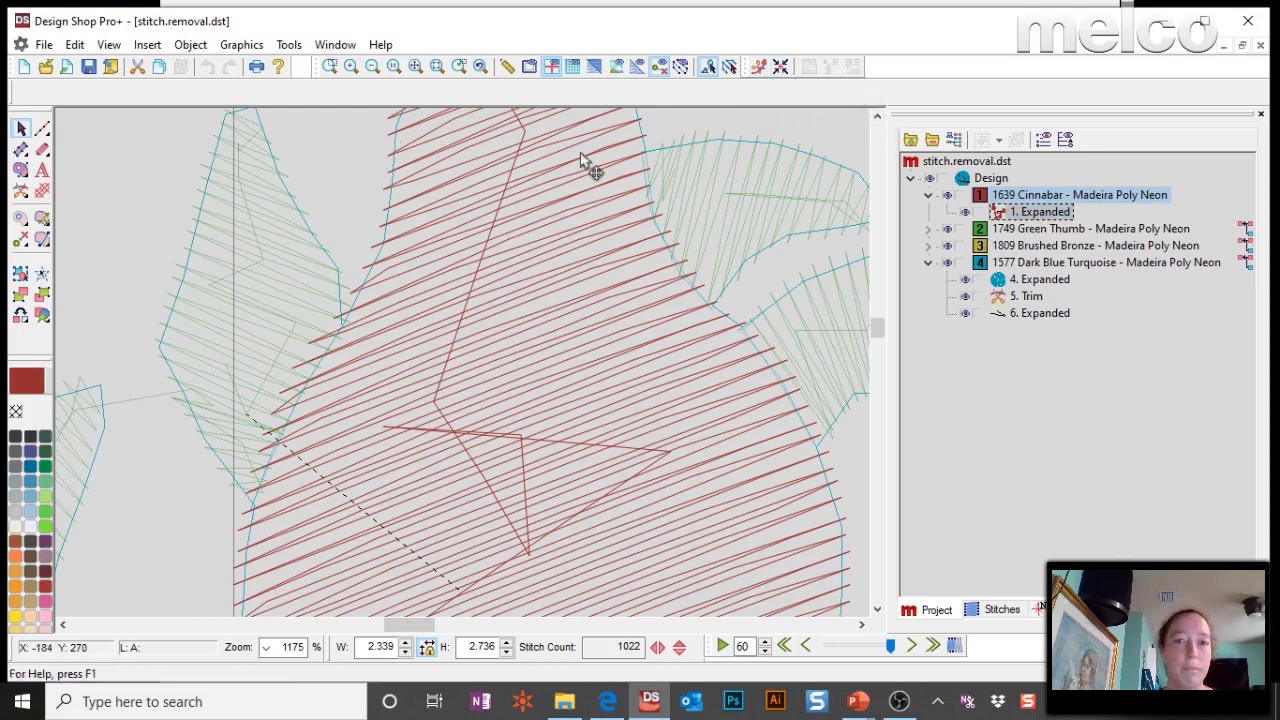
pyautogui.click(997, 230)
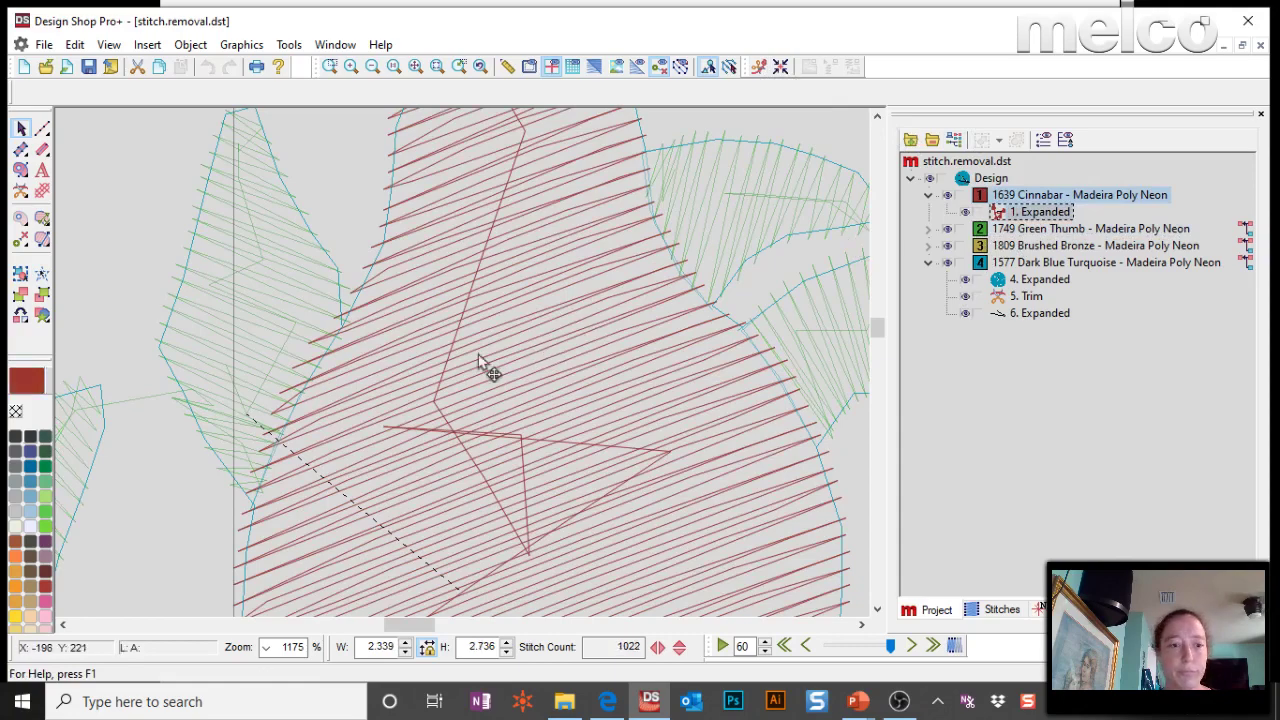
pyautogui.rightClick(484, 364)
pyautogui.click(808, 69)
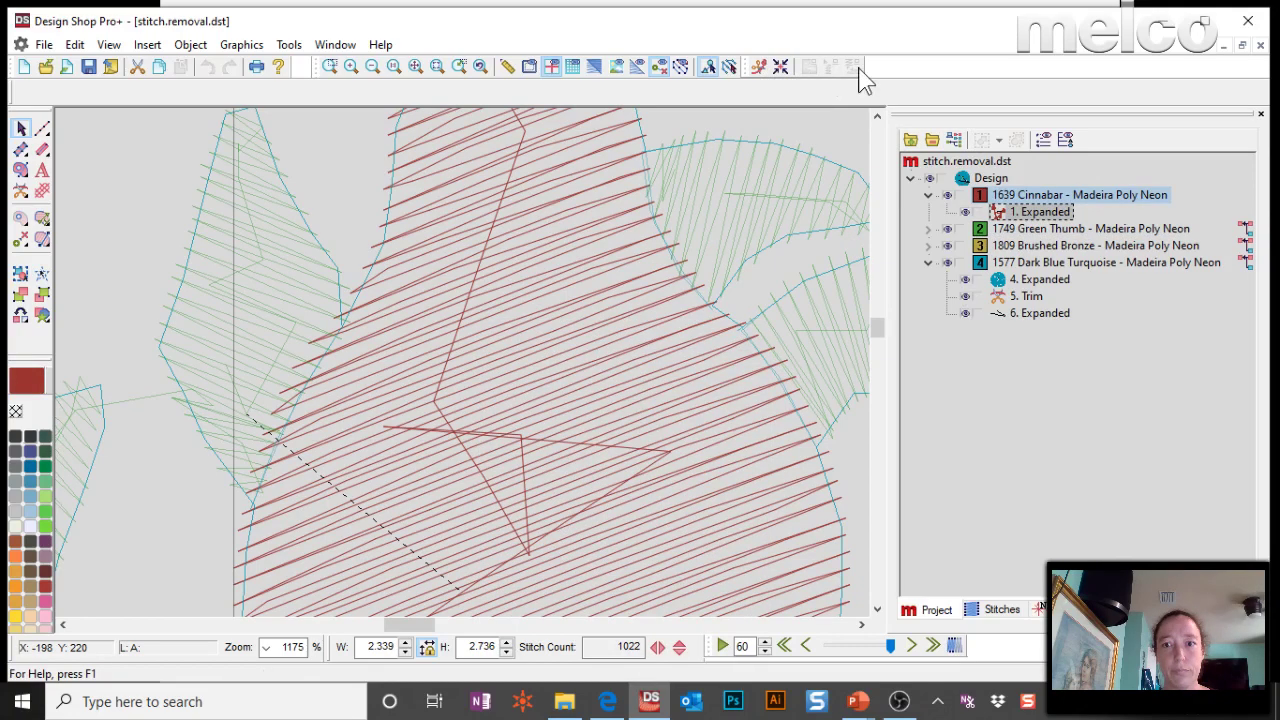
# - Insert and reposition stitch points in the 1639 Cinnabar pear fill, bringing it to 1026 stitches
pyautogui.click(730, 68)
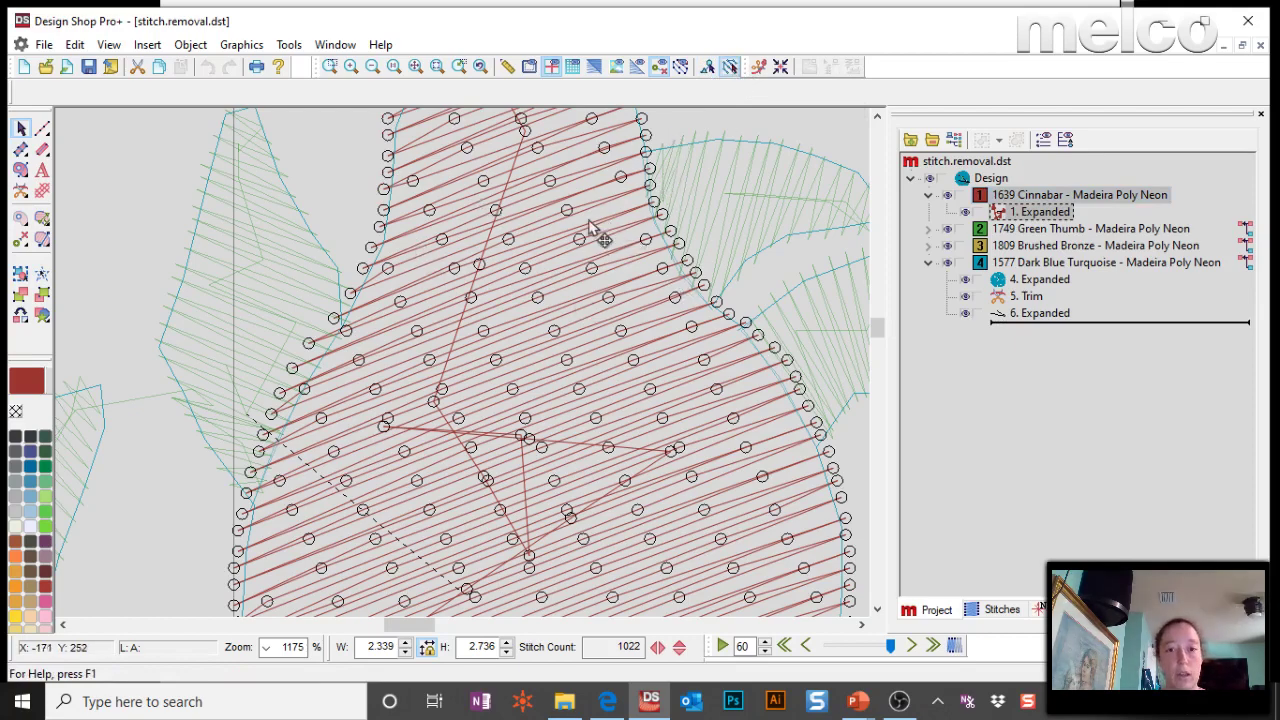
pyautogui.click(396, 300)
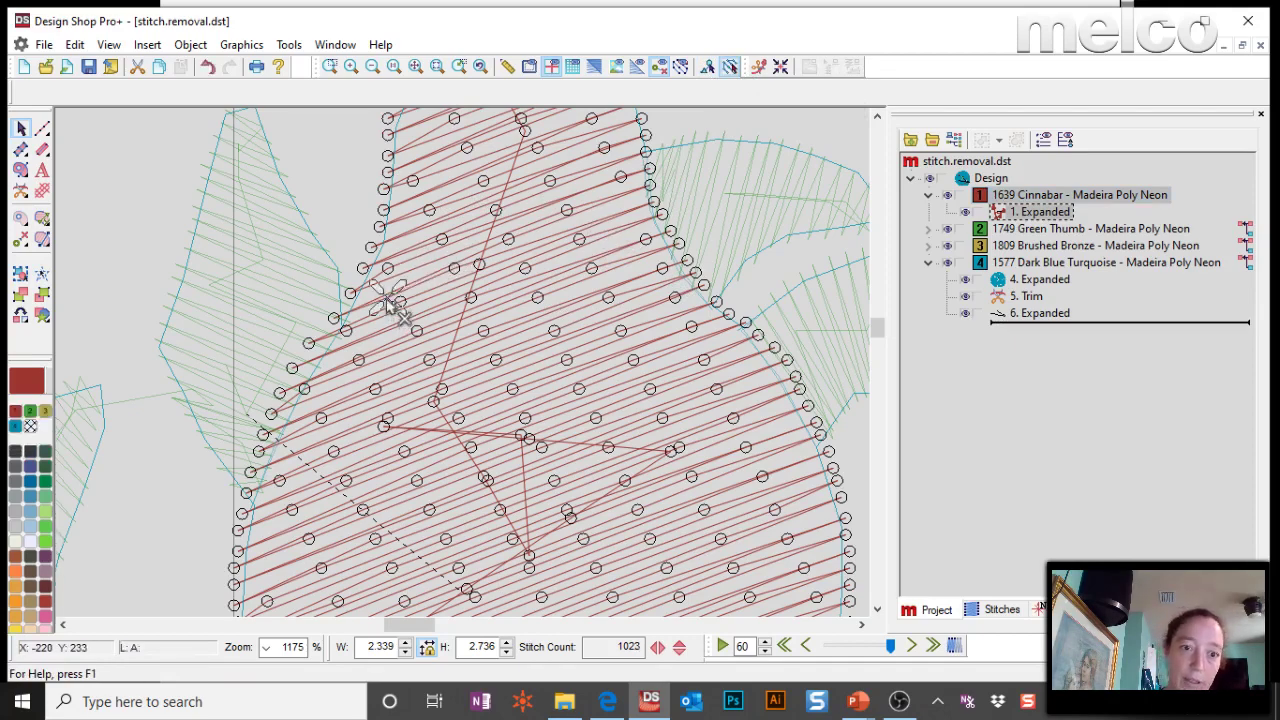
pyautogui.moveTo(390, 300); pyautogui.dragTo(165, 265)
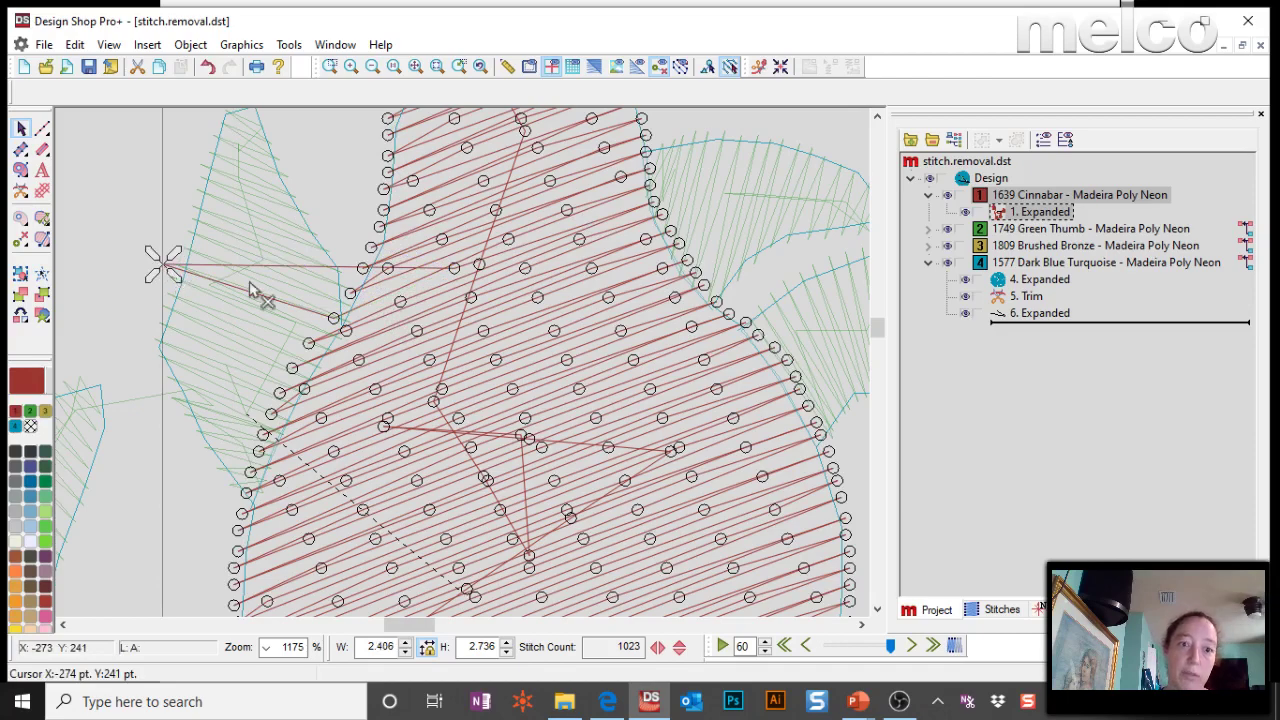
pyautogui.moveTo(316, 302); pyautogui.dragTo(575, 224)
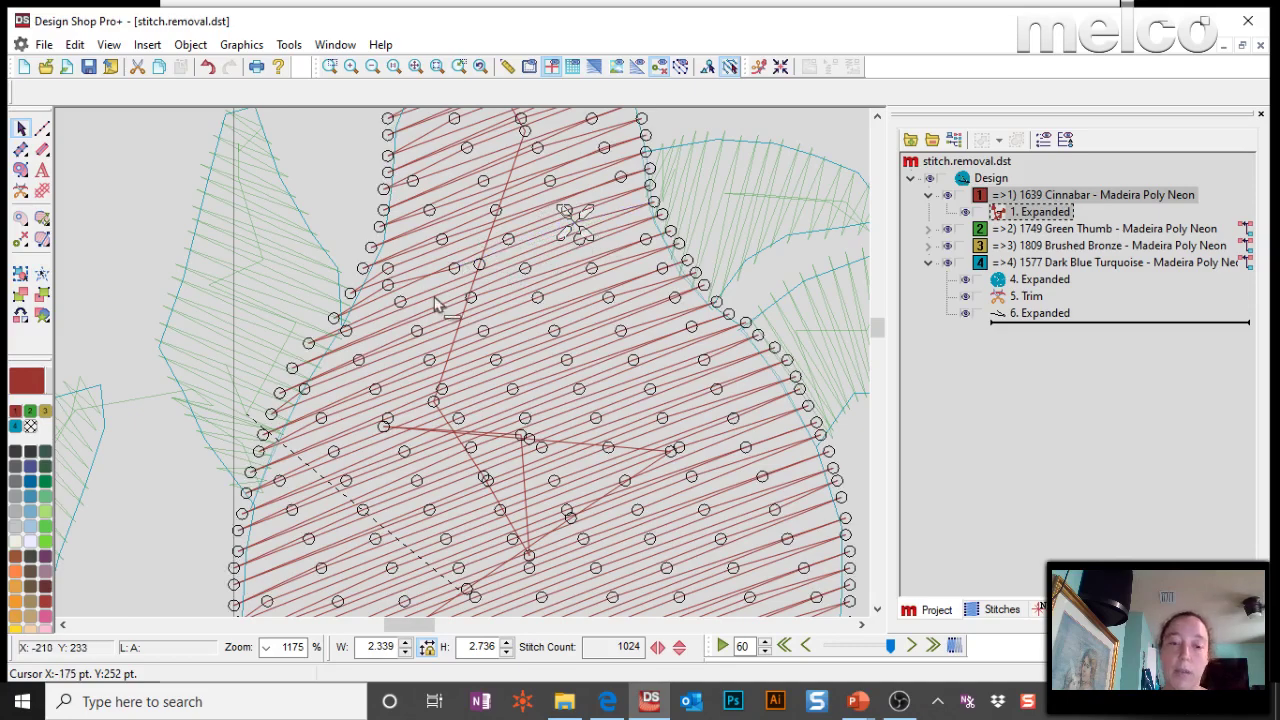
pyautogui.moveTo(391, 289); pyautogui.dragTo(410, 299)
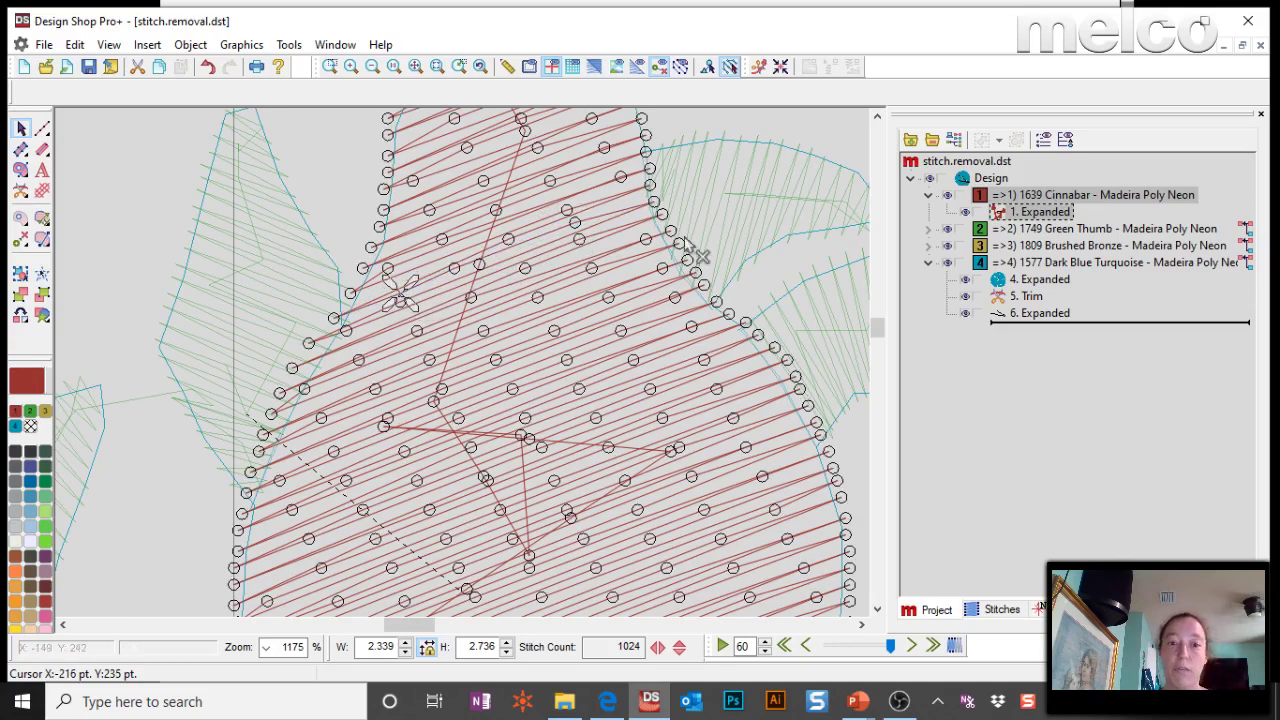
pyautogui.scroll(-2, 716, 365)
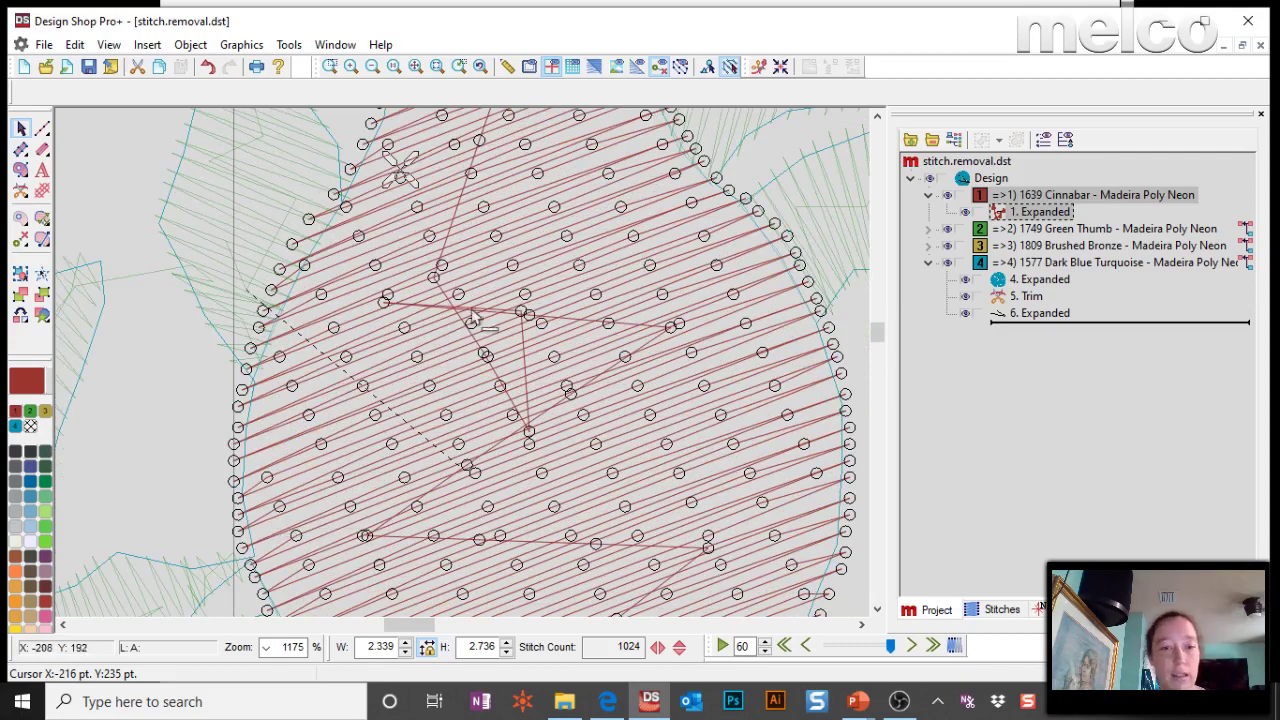
pyautogui.click(487, 262)
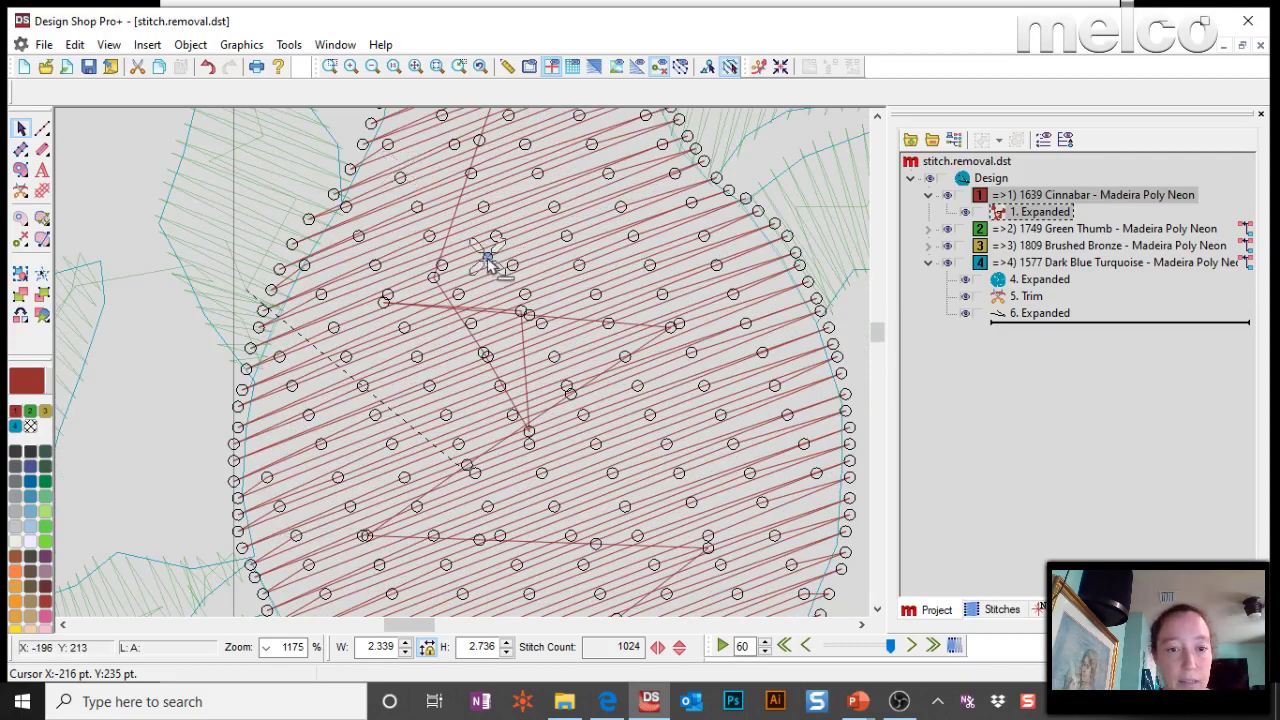
pyautogui.click(582, 229)
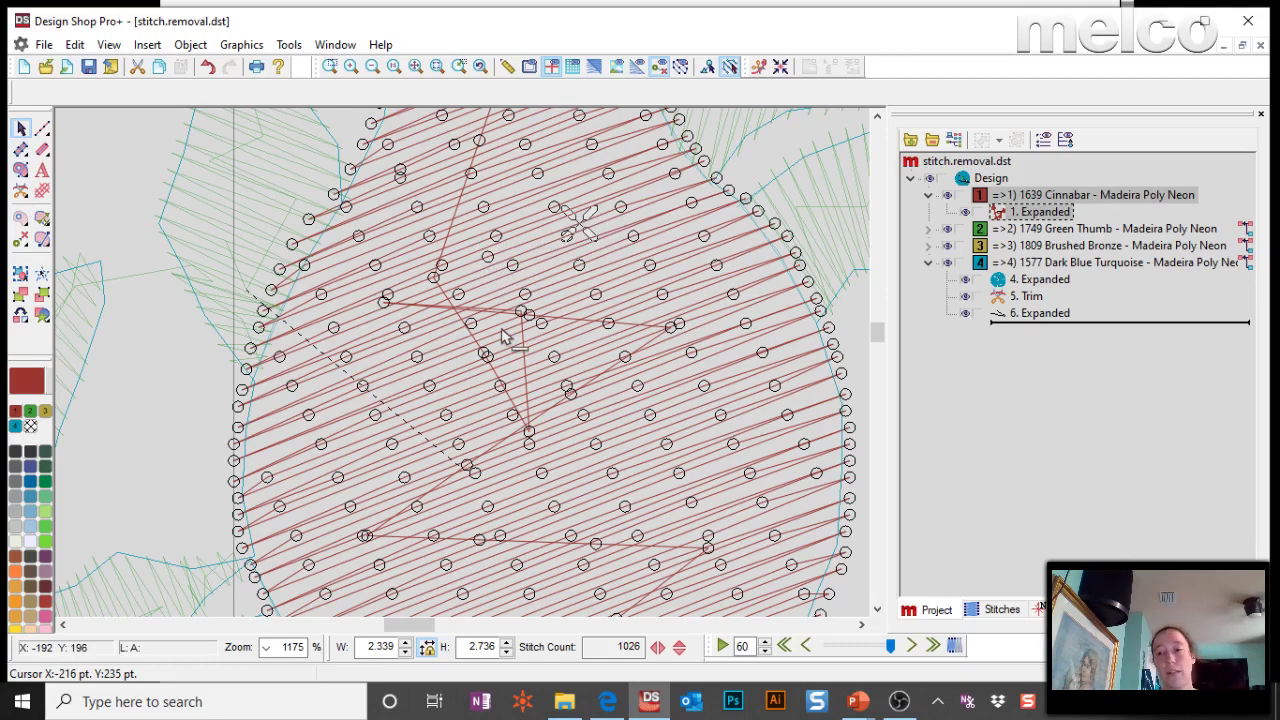
# - Convert the expanded 1639 Cinnabar pear stitching to wireframe objects and zoom to fit the design
pyautogui.rightClick(1042, 212)
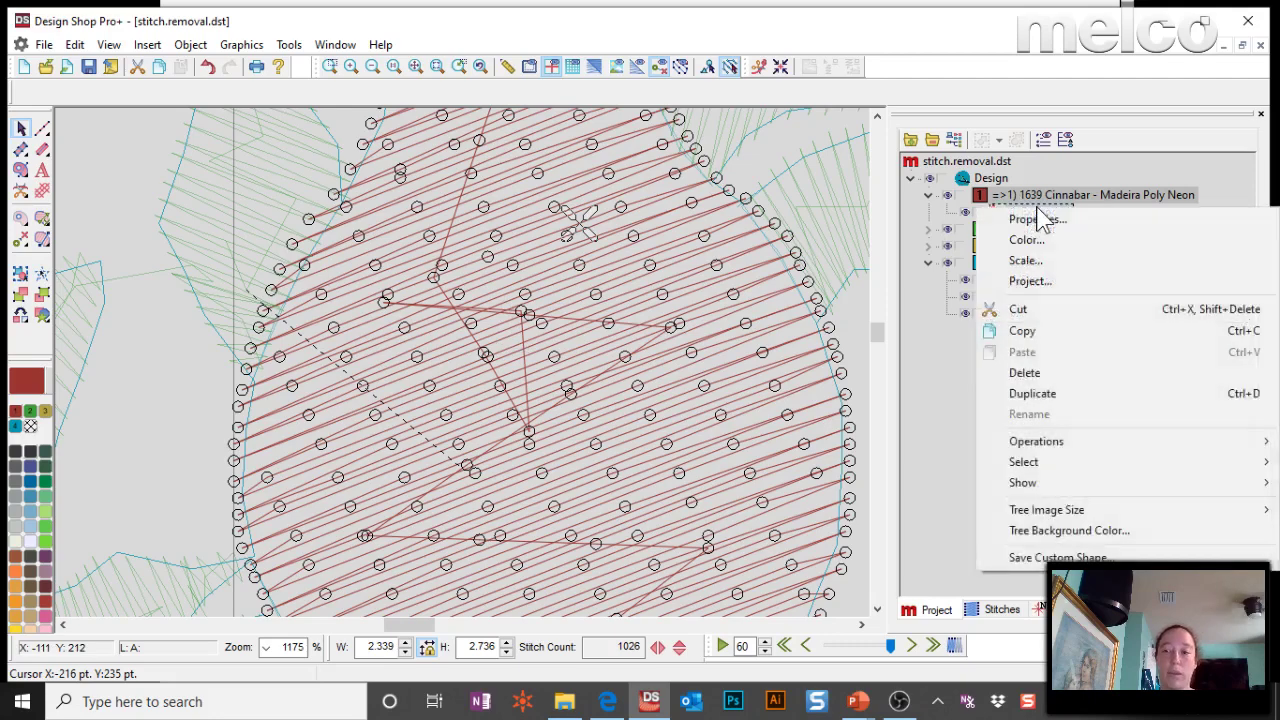
pyautogui.moveTo(1063, 448)
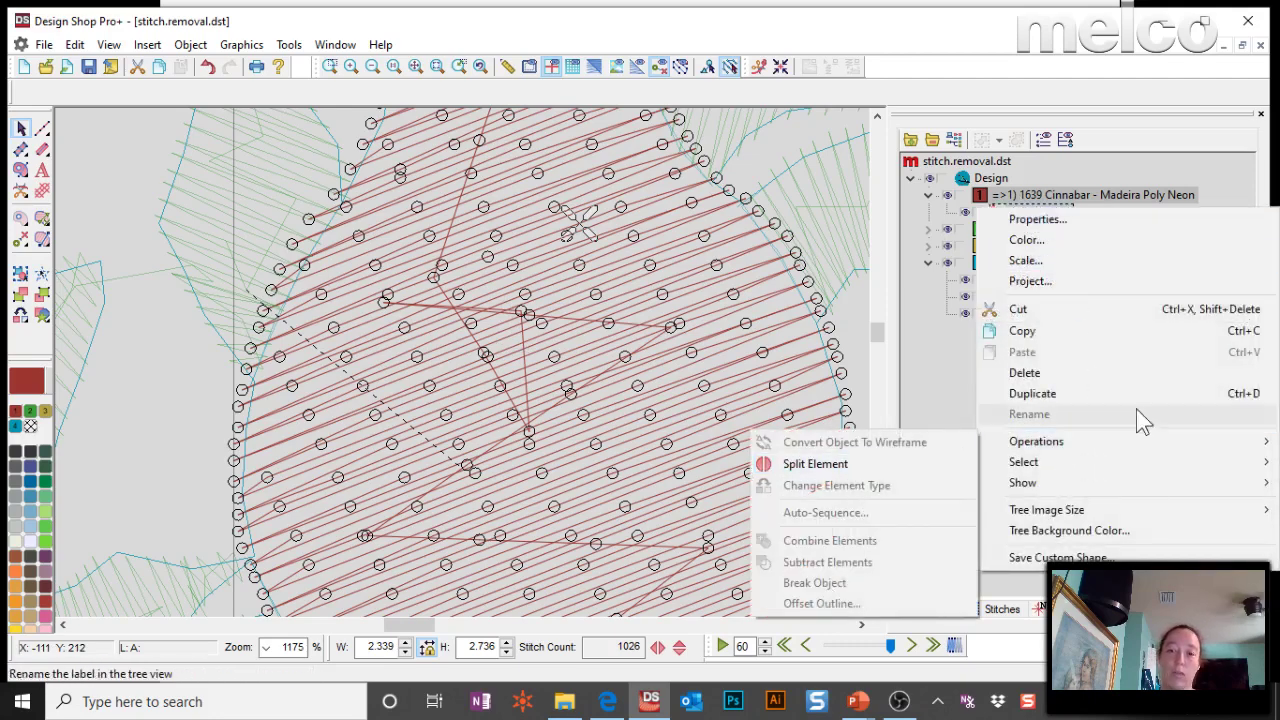
pyautogui.click(121, 190)
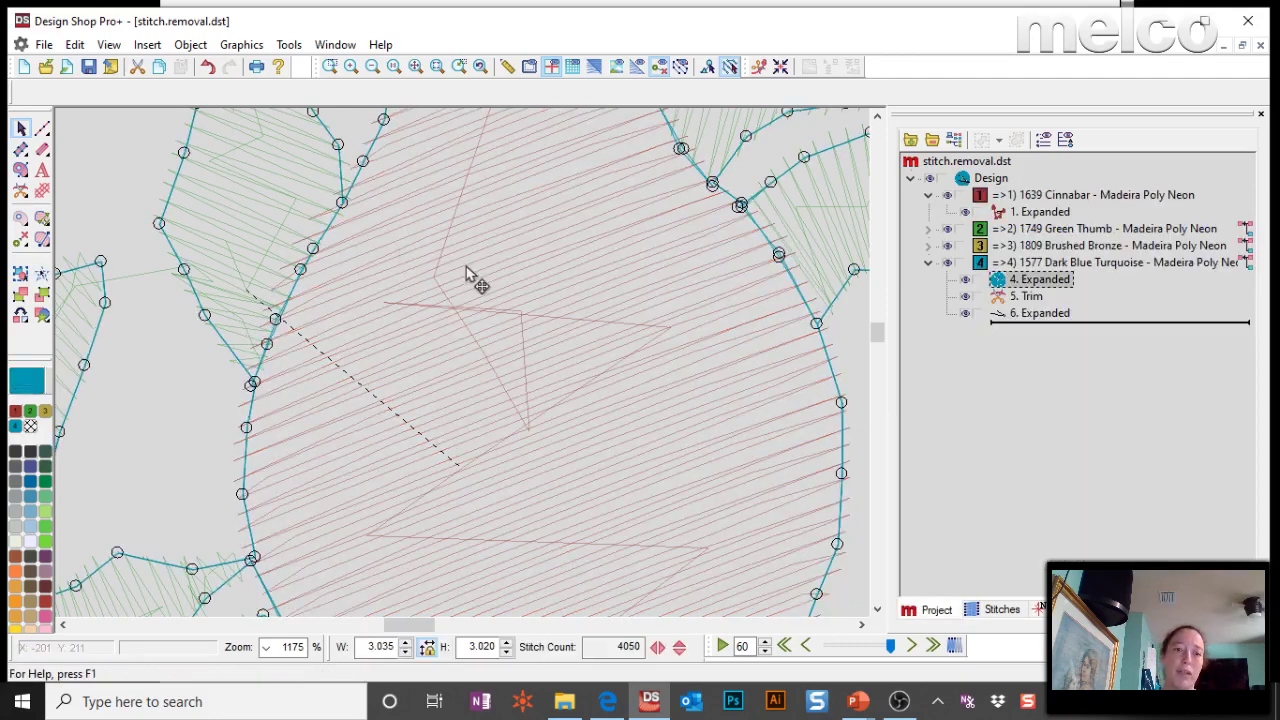
pyautogui.rightClick(1022, 216)
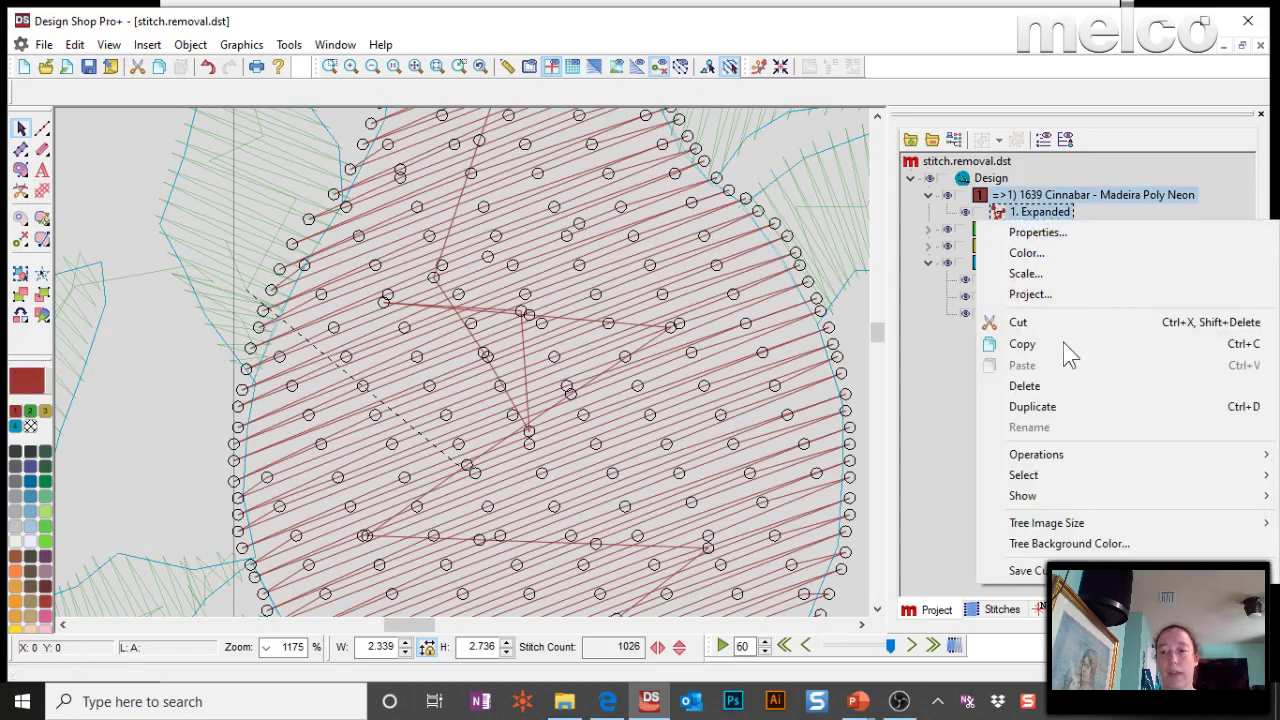
pyautogui.moveTo(1060, 449)
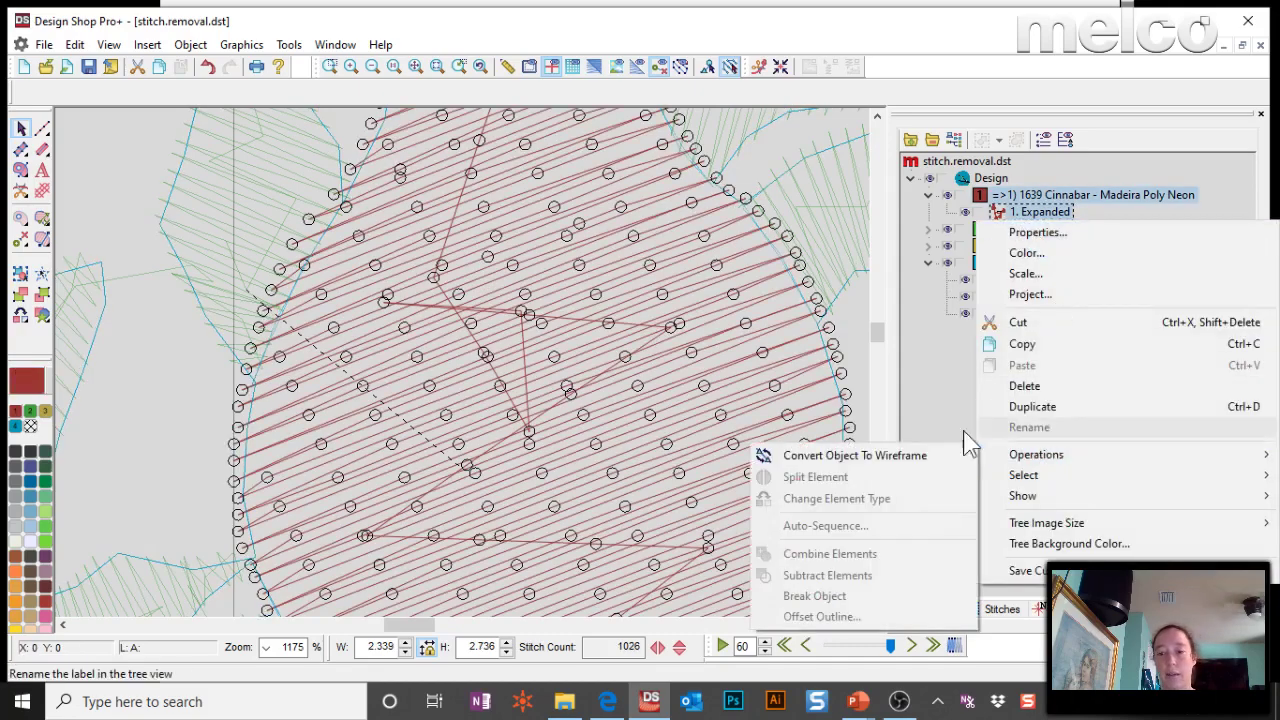
pyautogui.click(880, 462)
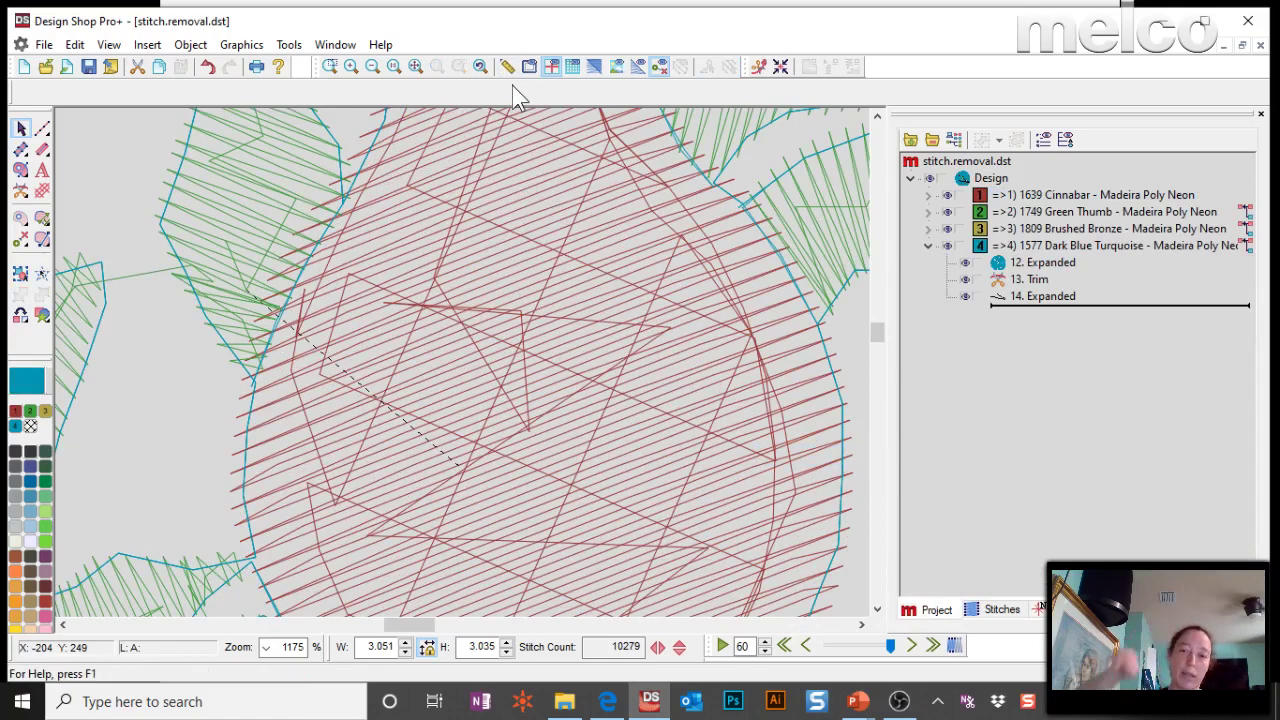
pyautogui.click(416, 66)
# - Change the right-hand pear's Complex Fill density from 4.0 to 3.5
pyautogui.click(365, 272)
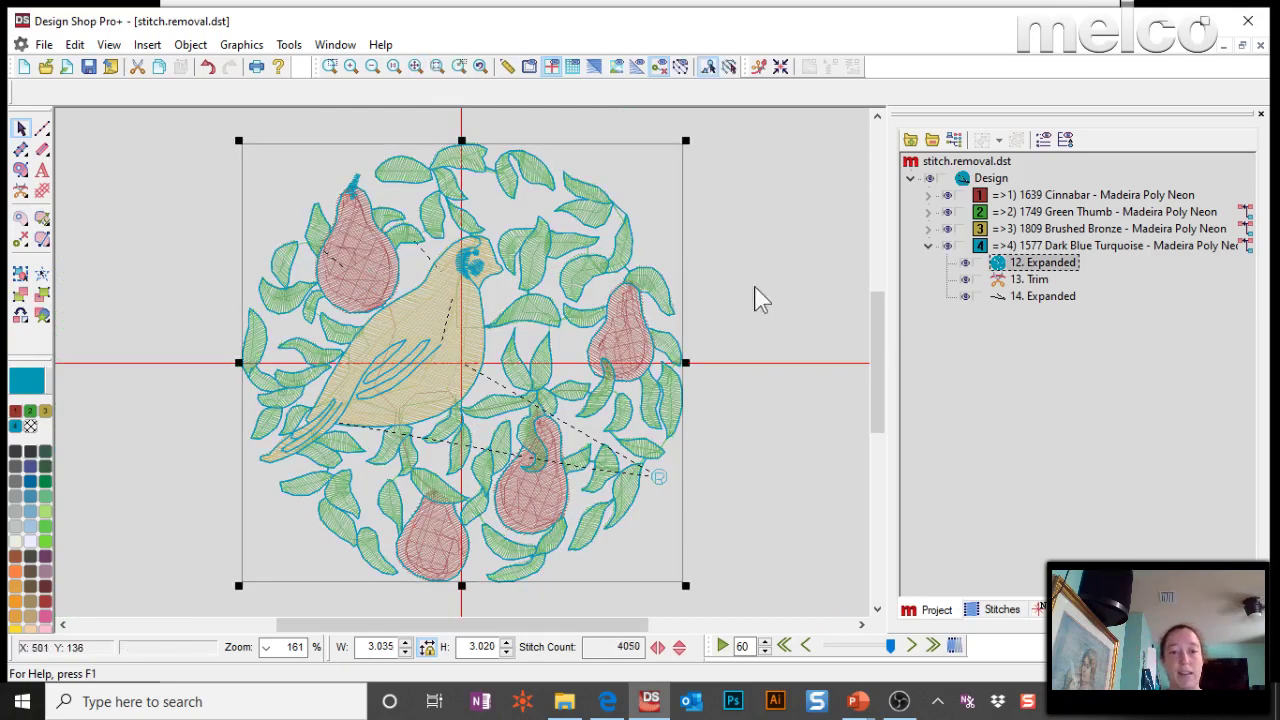
pyautogui.click(929, 195)
pyautogui.click(1052, 228)
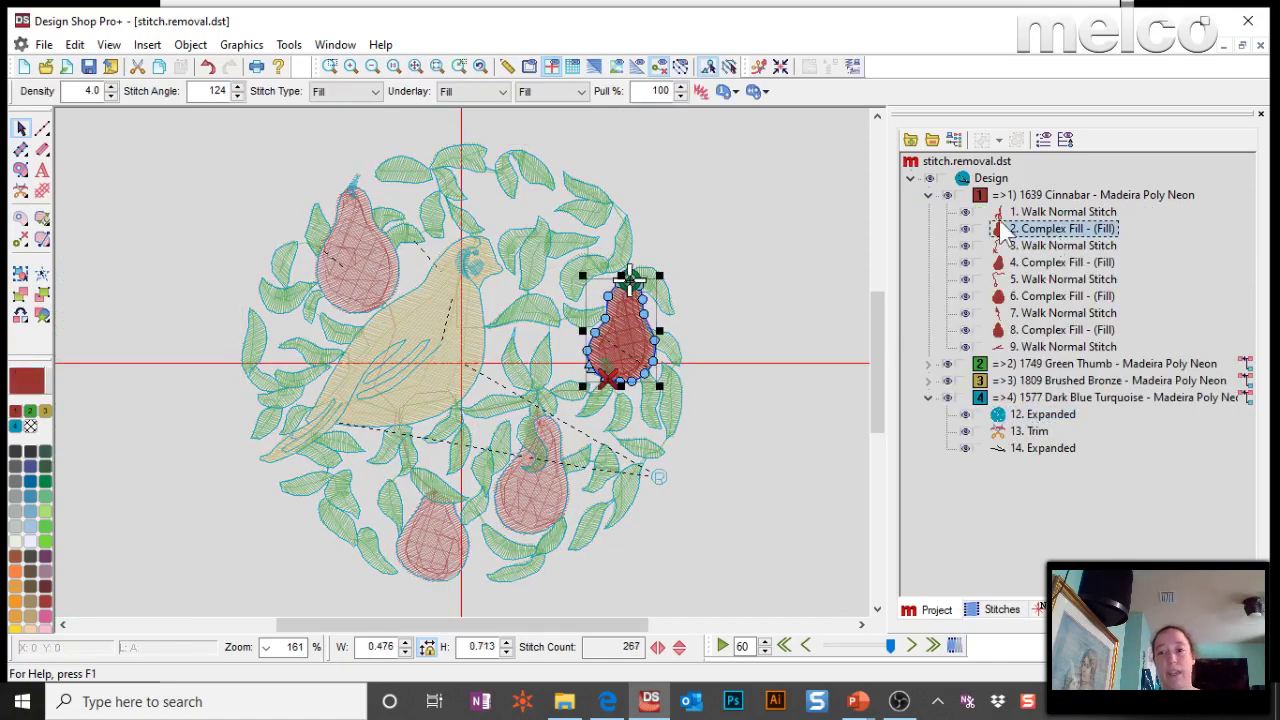
pyautogui.click(437, 66)
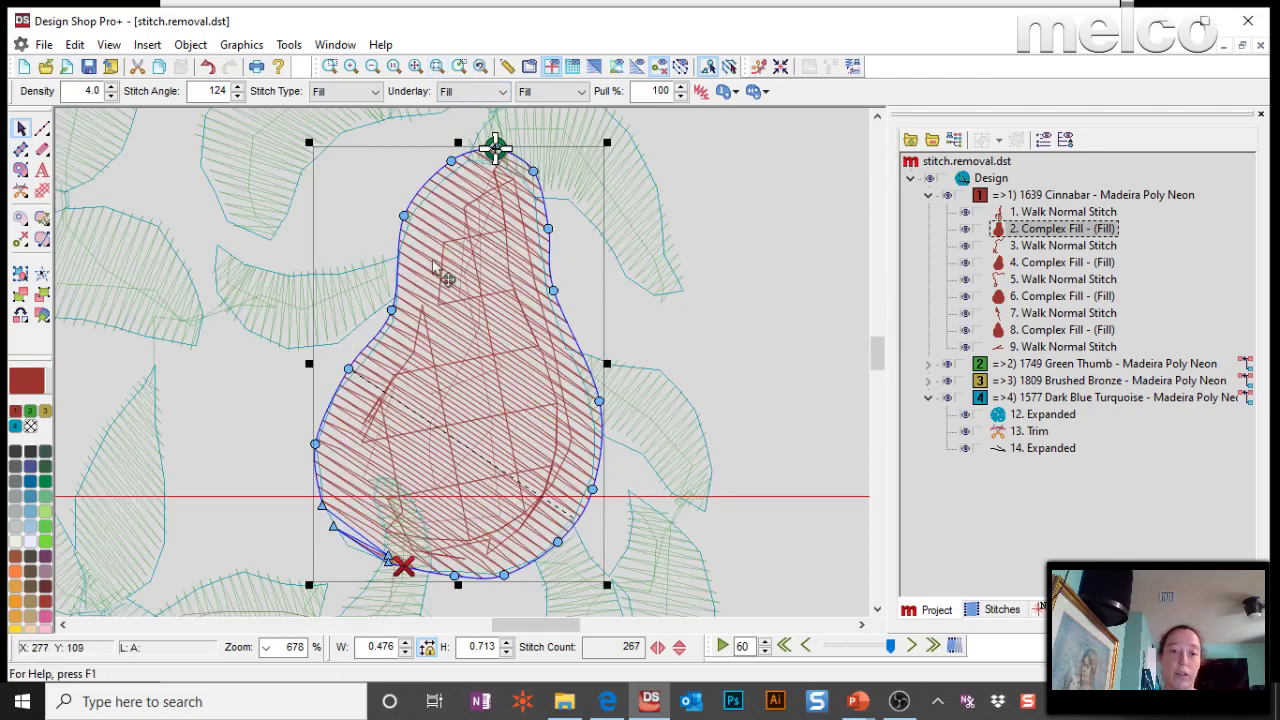
pyautogui.doubleClick(100, 92)
pyautogui.write('3.5')
pyautogui.press('Return')
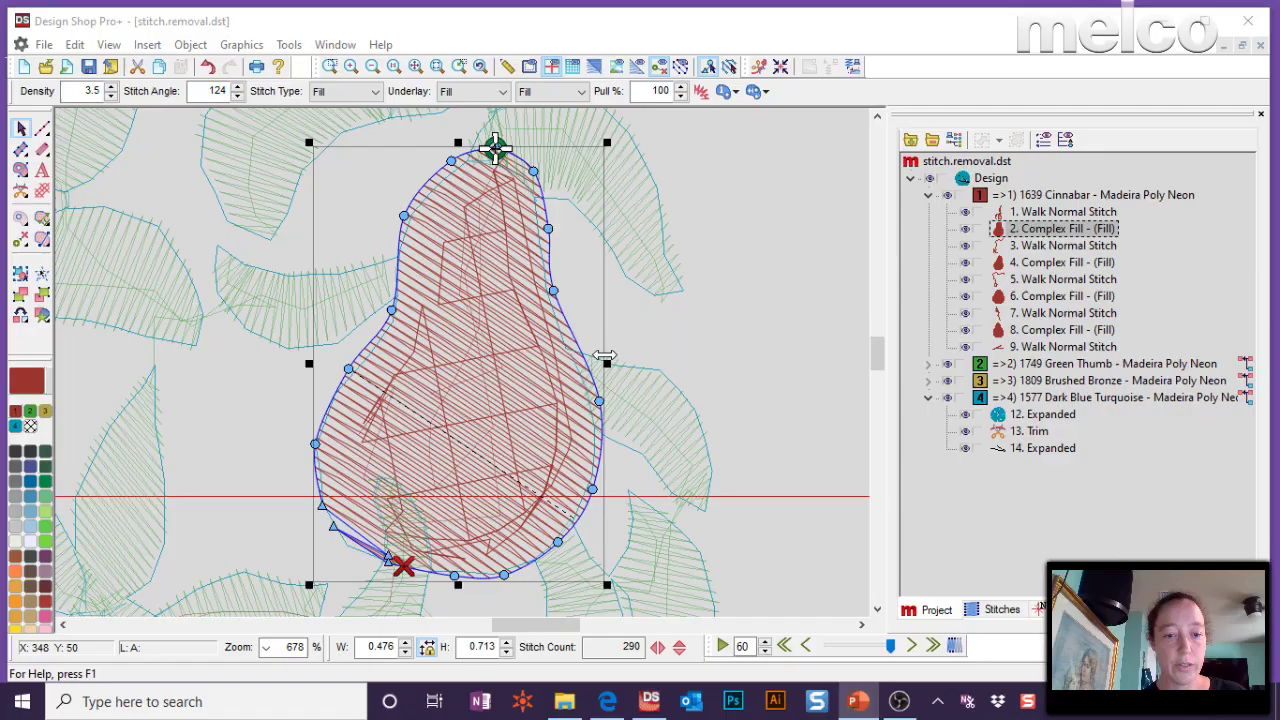
pyautogui.click(415, 66)
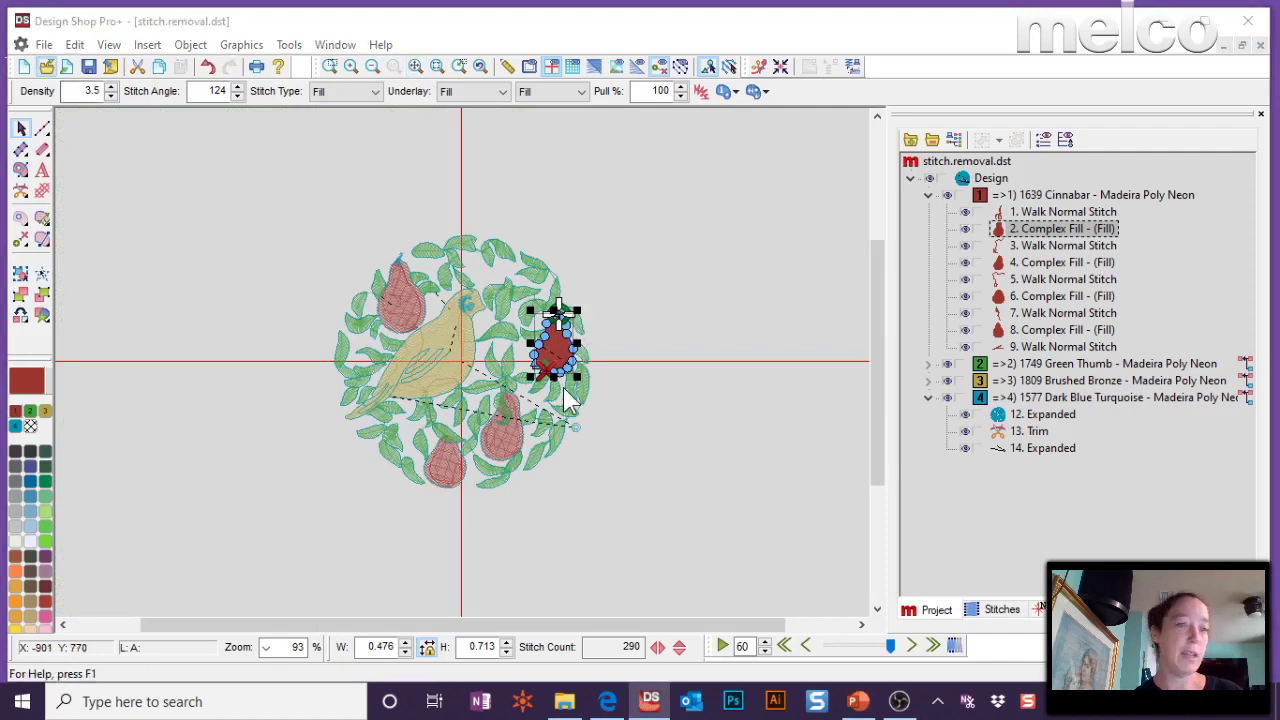
# - Open the design file letter.wrap.adoption.logo.ofm
pyautogui.hotkey('ctrl', 'o')
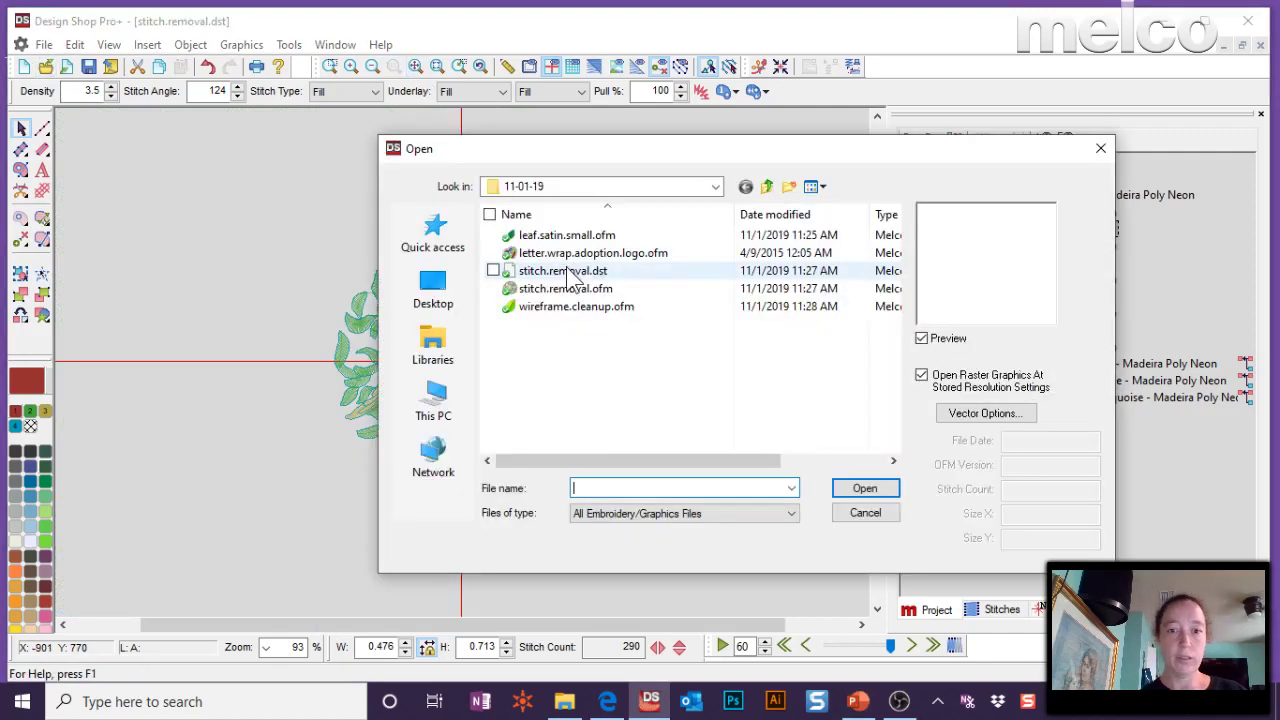
pyautogui.click(564, 256)
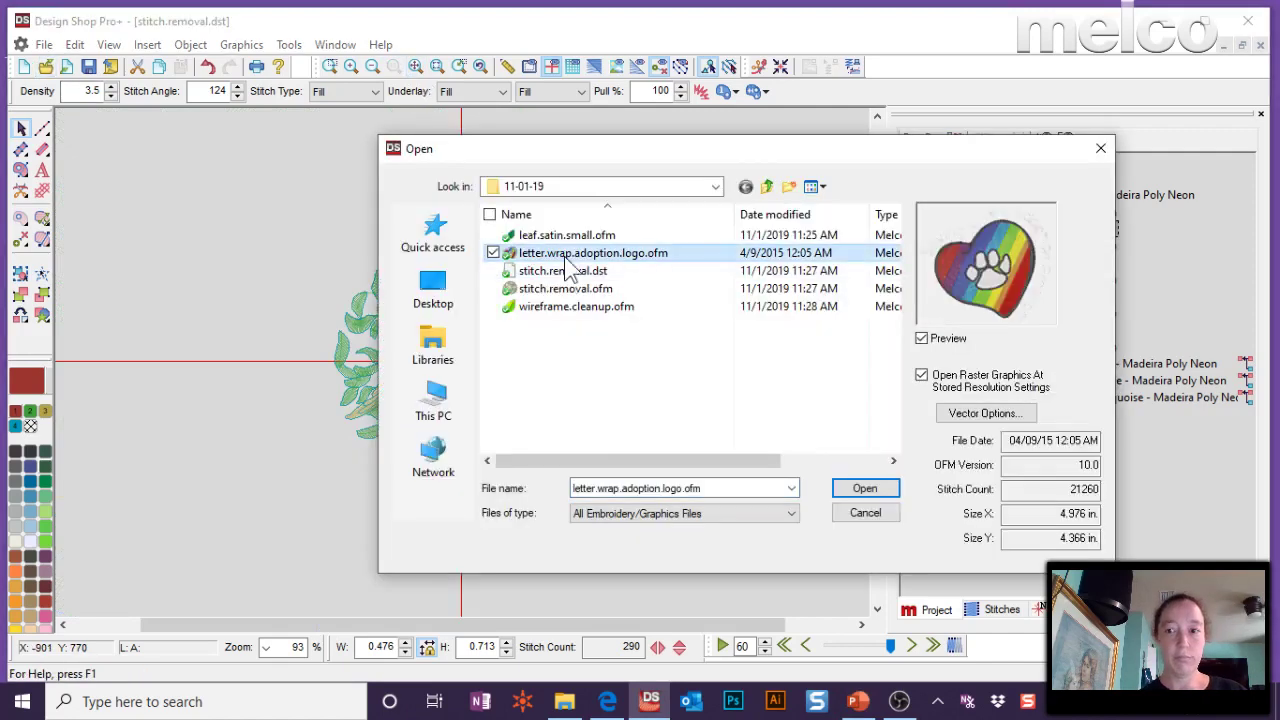
pyautogui.doubleClick(564, 256)
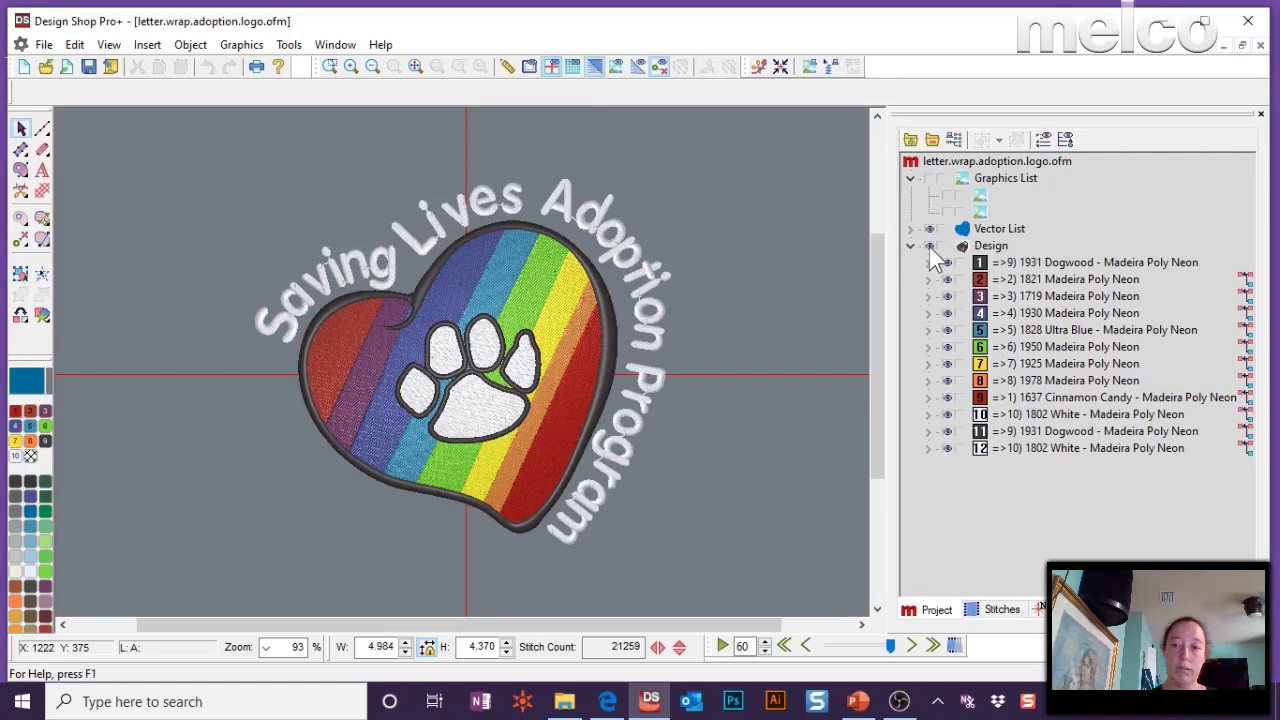
# - Hide the arched lettering, vector artwork and all stitches, showing only the original logo image
pyautogui.click(948, 449)
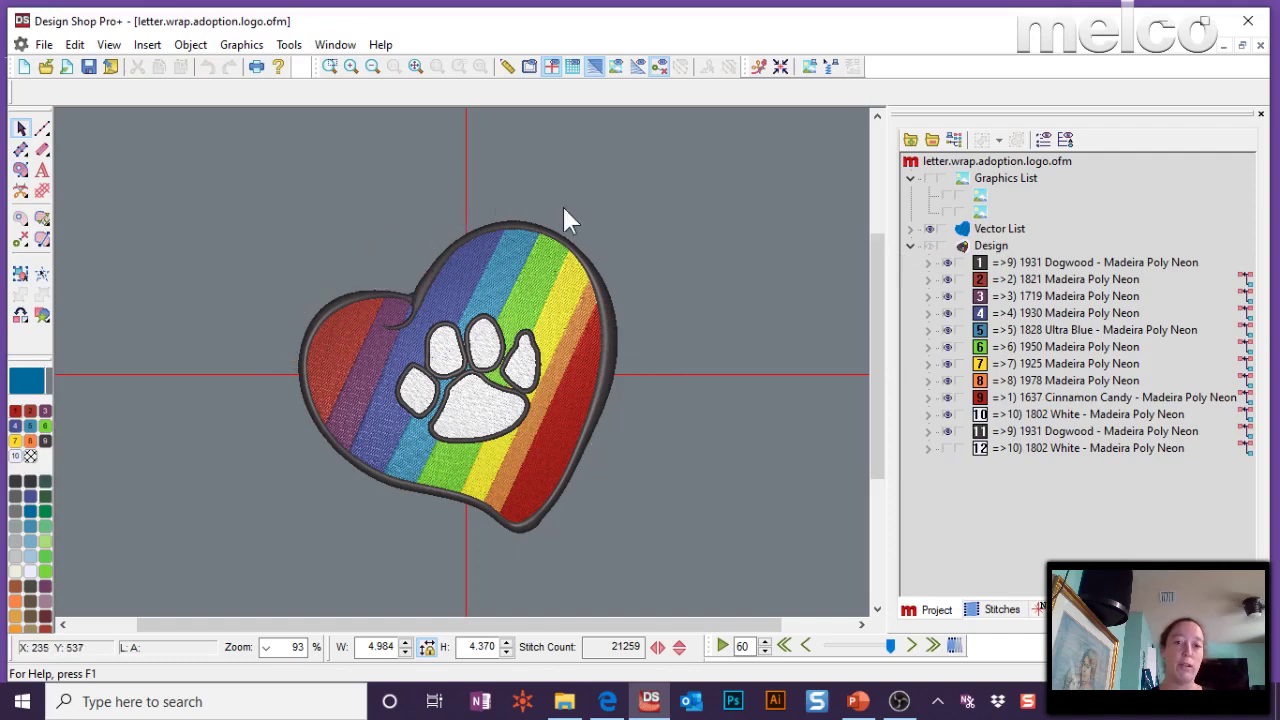
pyautogui.click(947, 196)
pyautogui.click(929, 229)
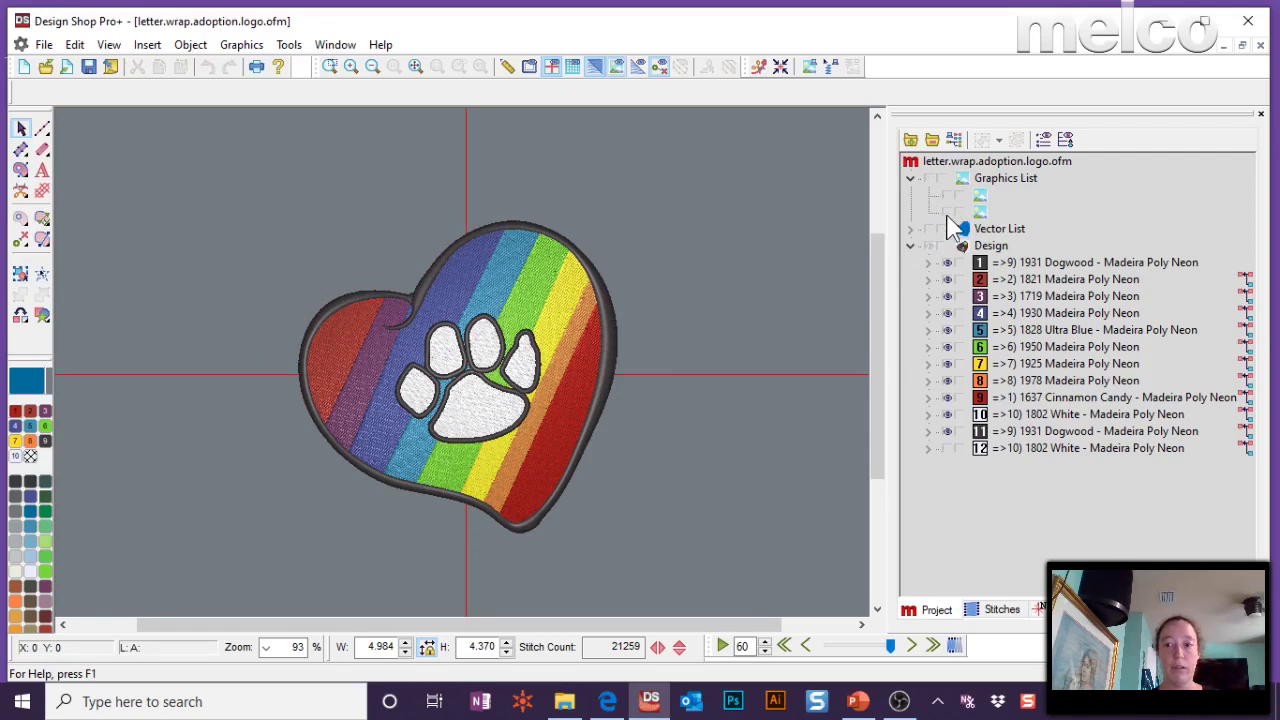
pyautogui.click(947, 212)
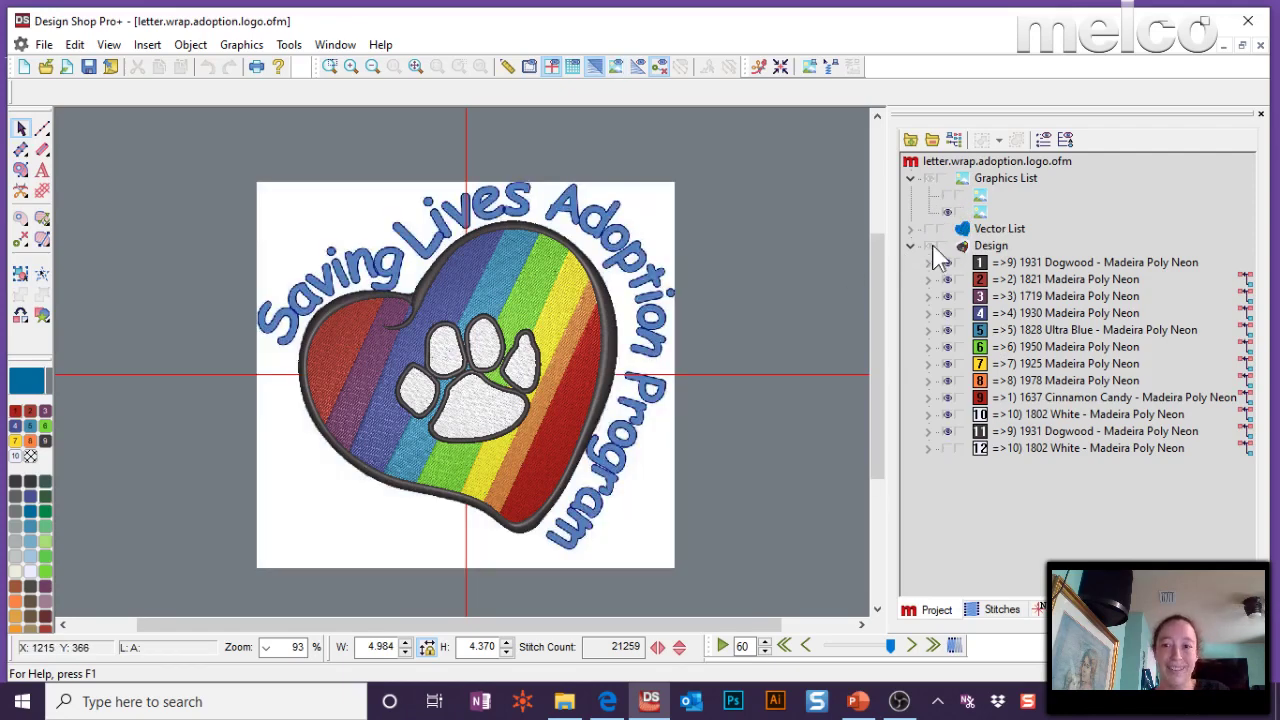
pyautogui.click(930, 246)
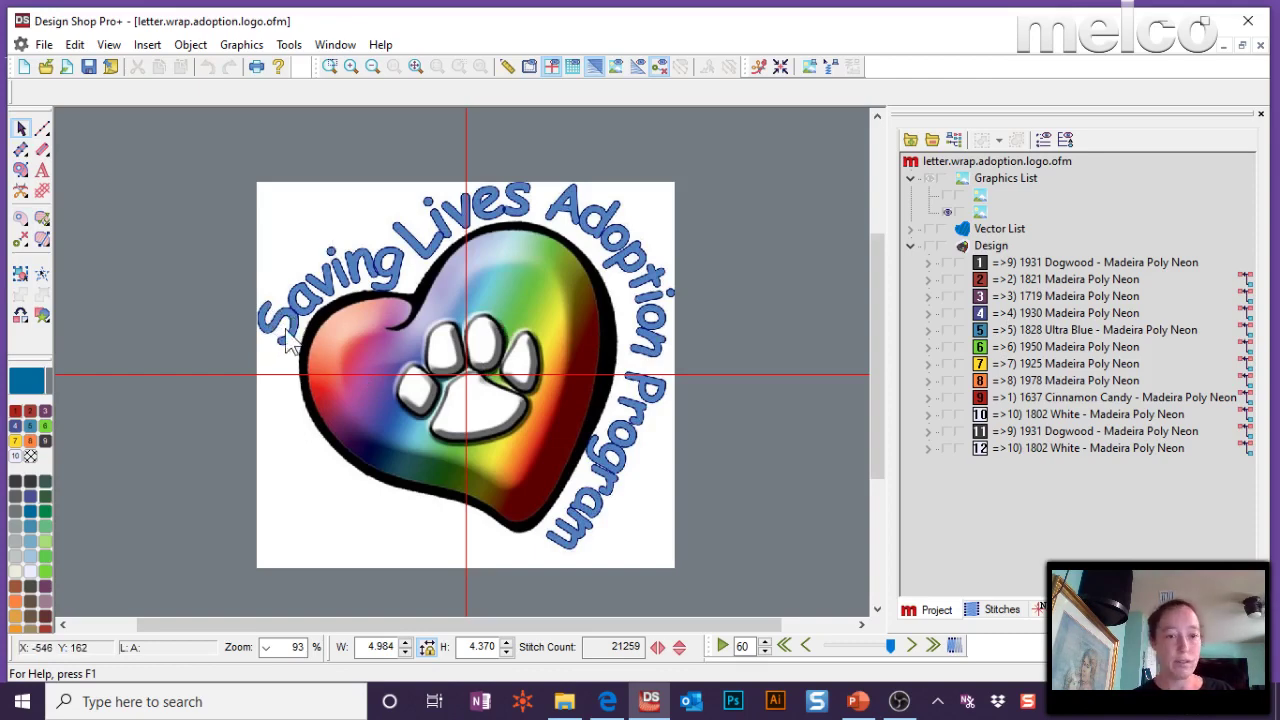
# - Create 'Saving' lettering, scale it to 0.530 high and place it near the logo top
pyautogui.click(42, 170)
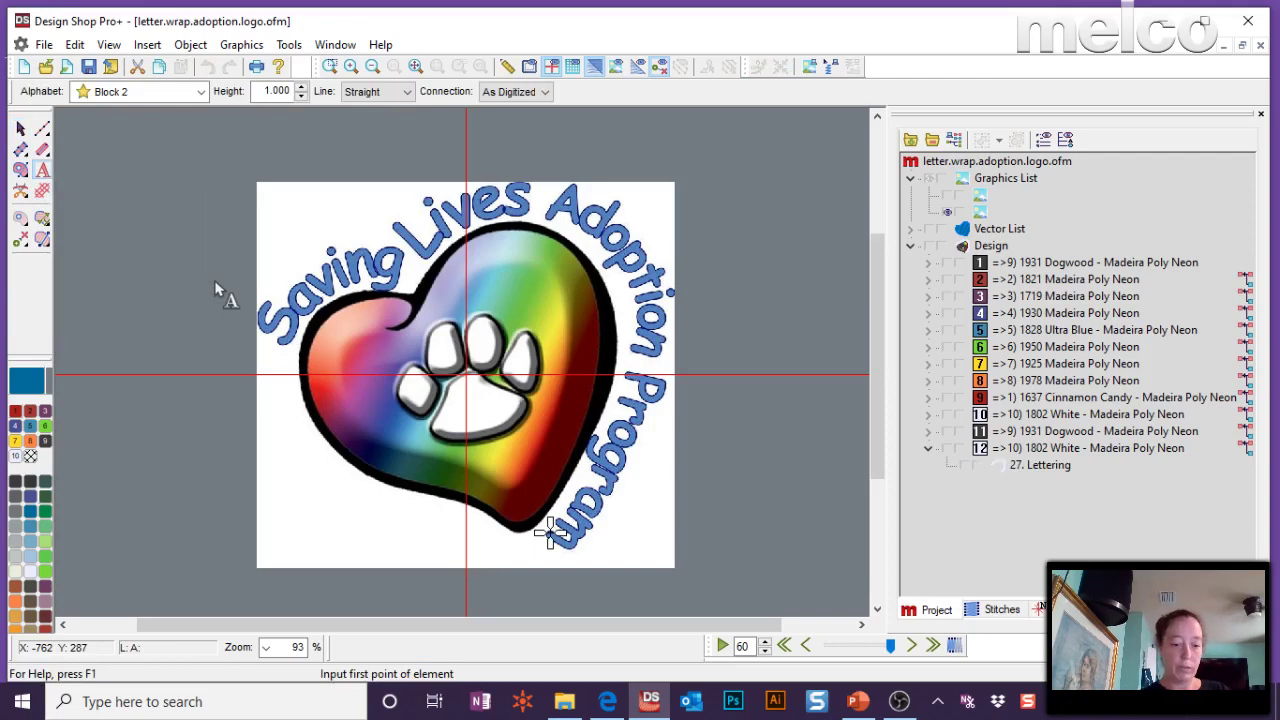
pyautogui.write('Saving')
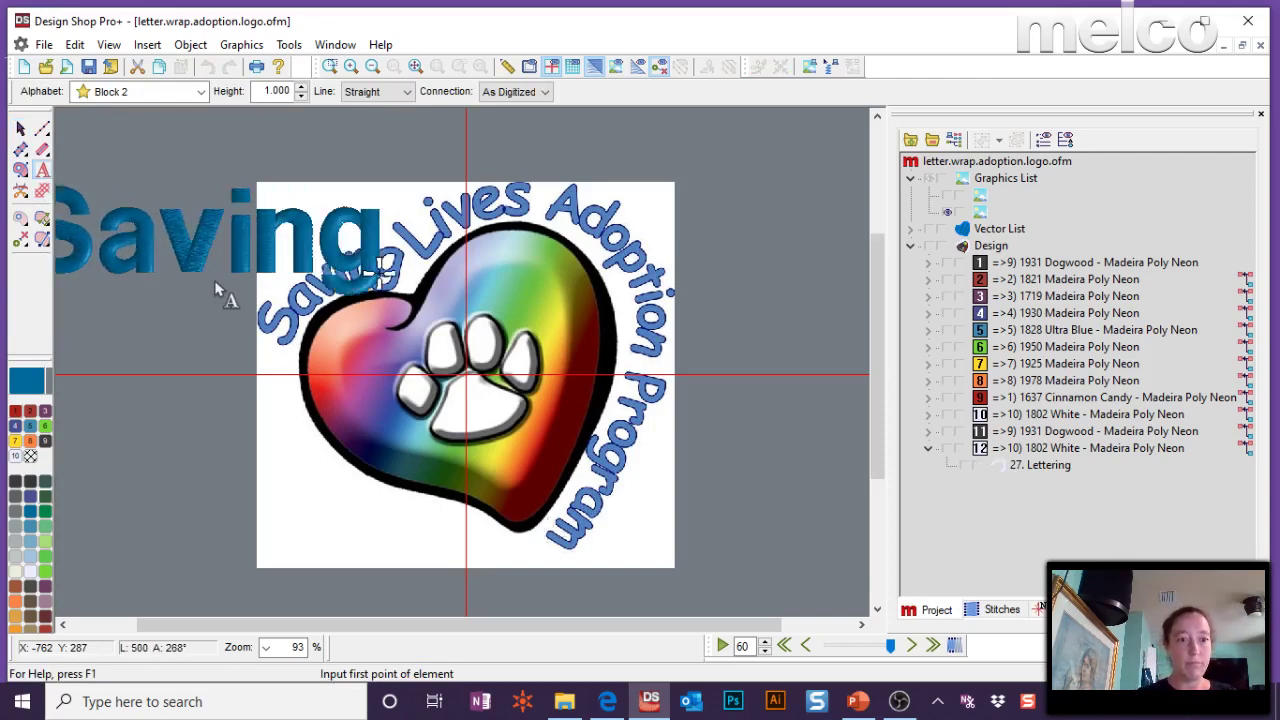
pyautogui.press('Return')
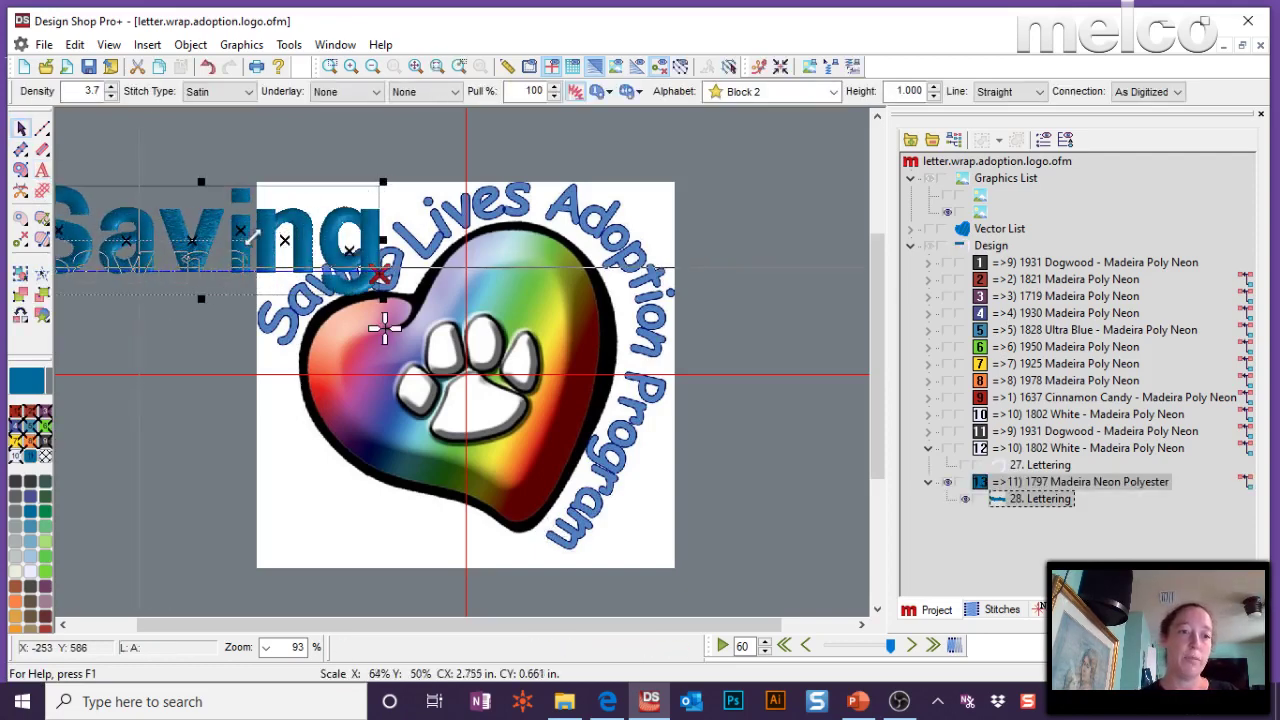
pyautogui.moveTo(250, 236); pyautogui.dragTo(228, 236)
pyautogui.moveTo(150, 283); pyautogui.dragTo(322, 238)
pyautogui.rightClick(282, 206)
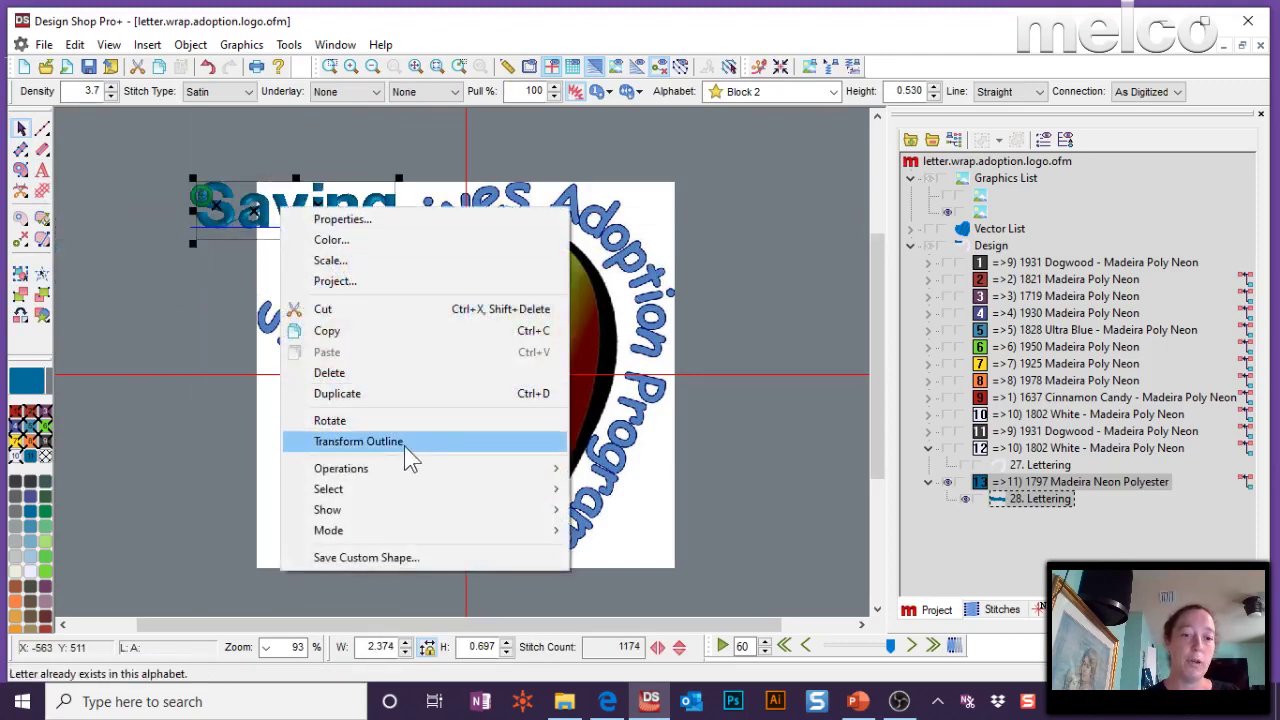
# - Set the Saving lettering's line type to Custom, keeping the As Digitized connection type
pyautogui.click(345, 219)
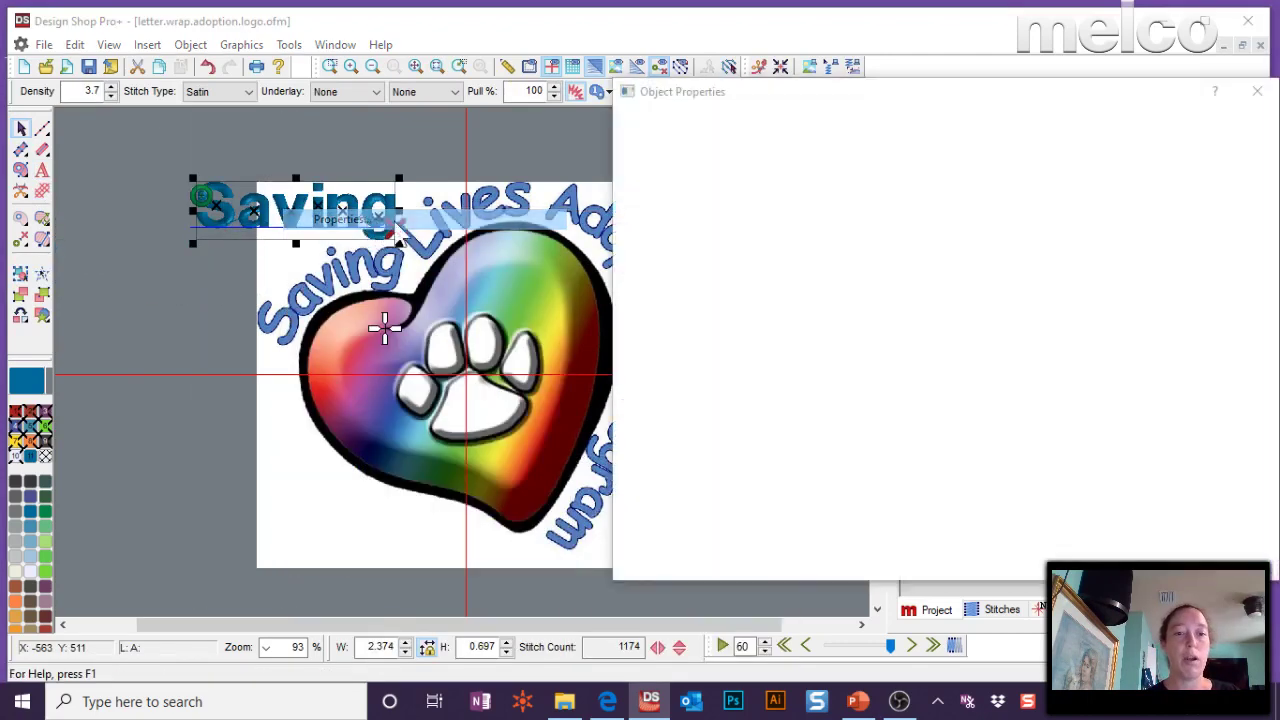
pyautogui.click(930, 347)
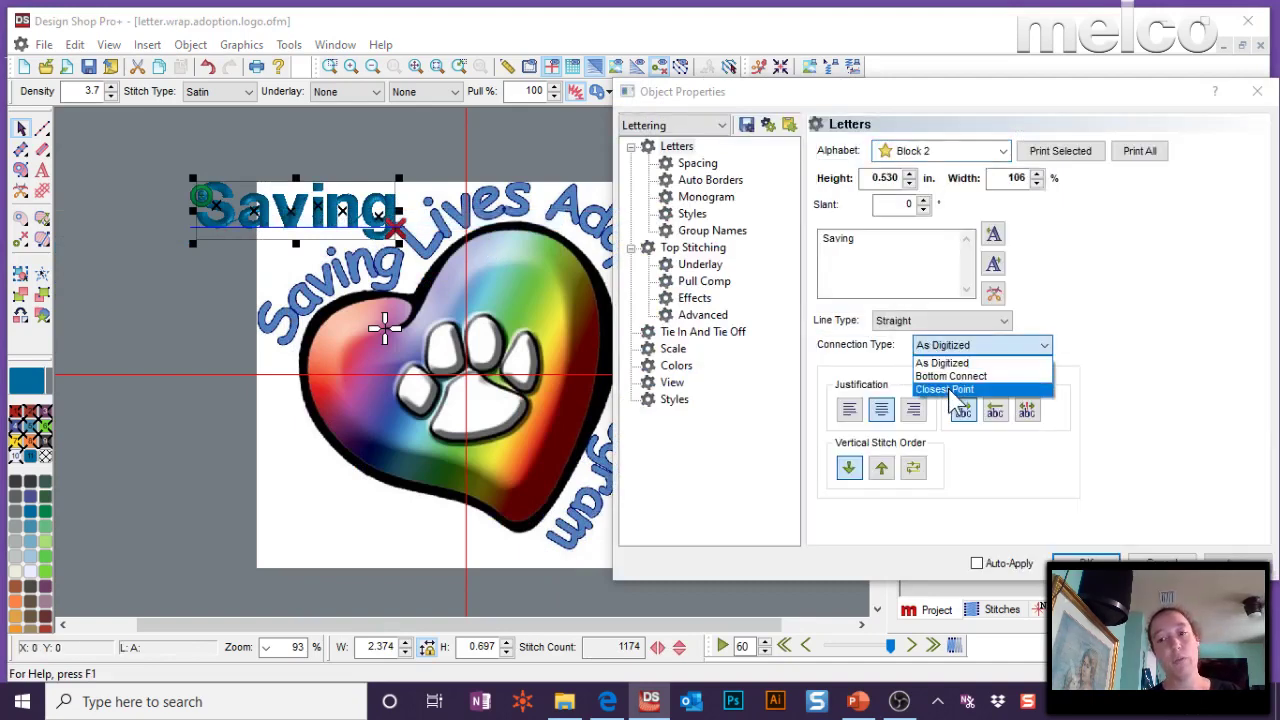
pyautogui.click(940, 362)
pyautogui.click(889, 322)
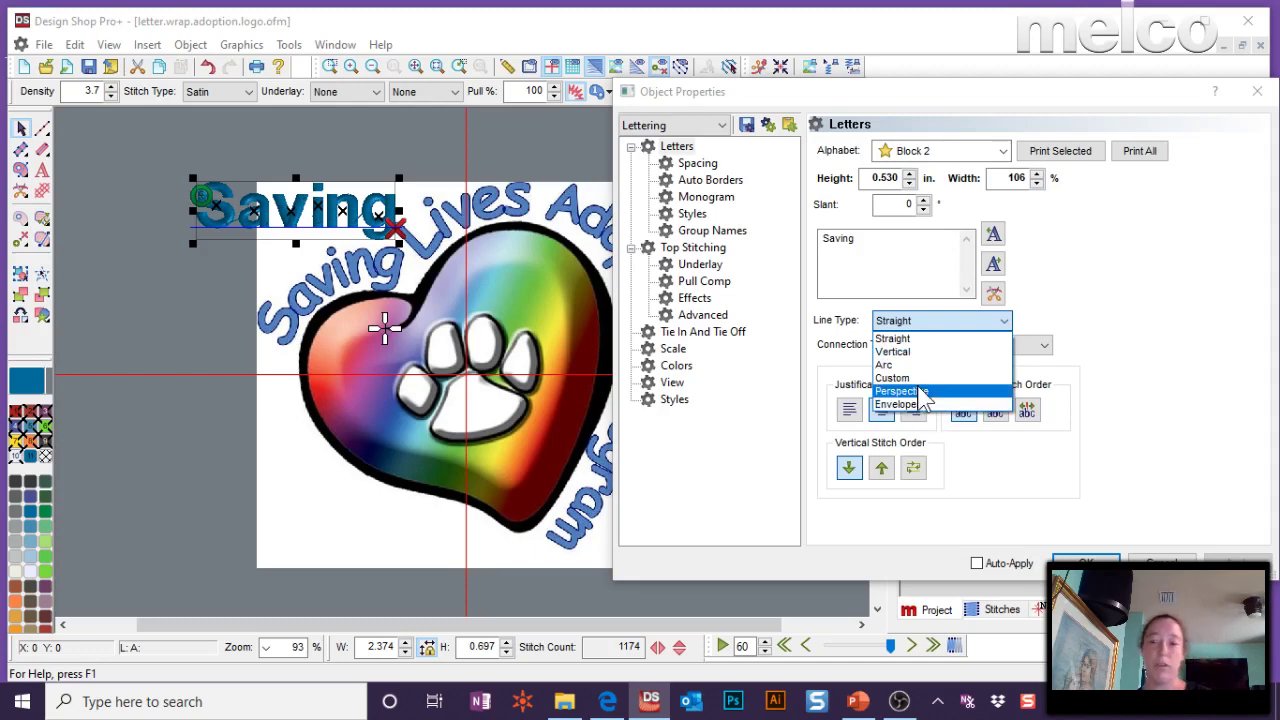
pyautogui.click(892, 377)
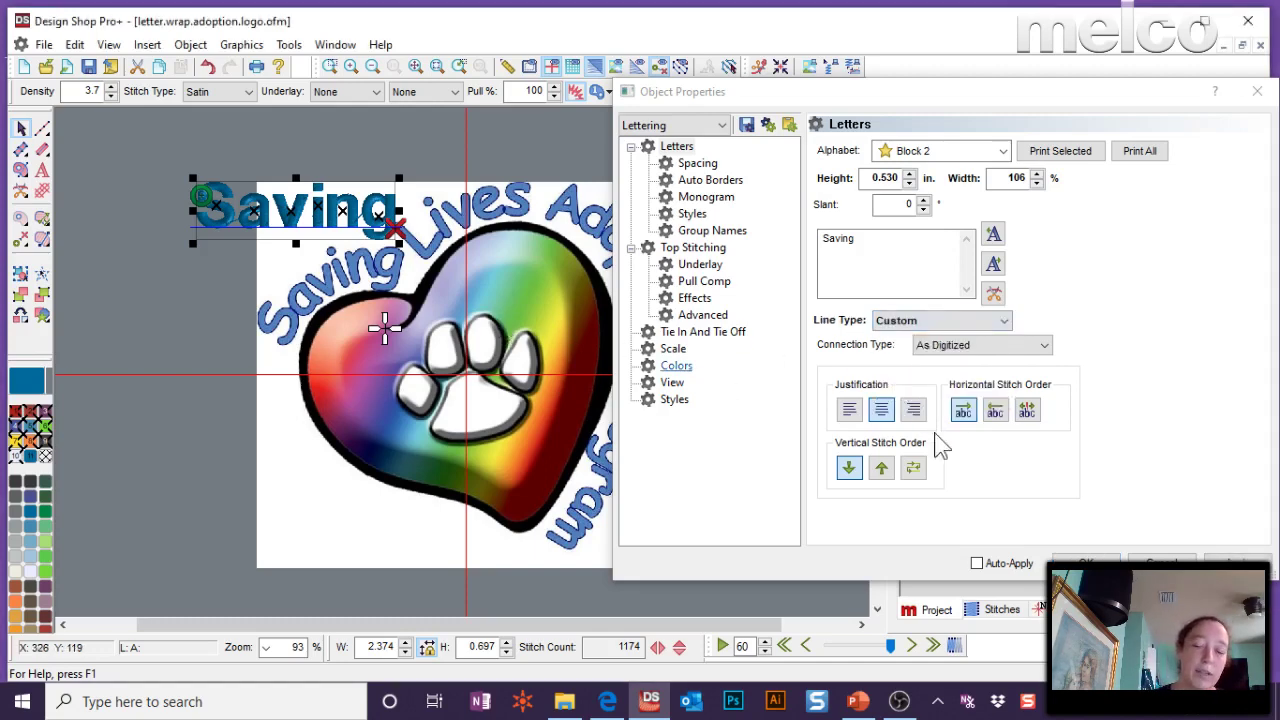
pyautogui.click(1238, 562)
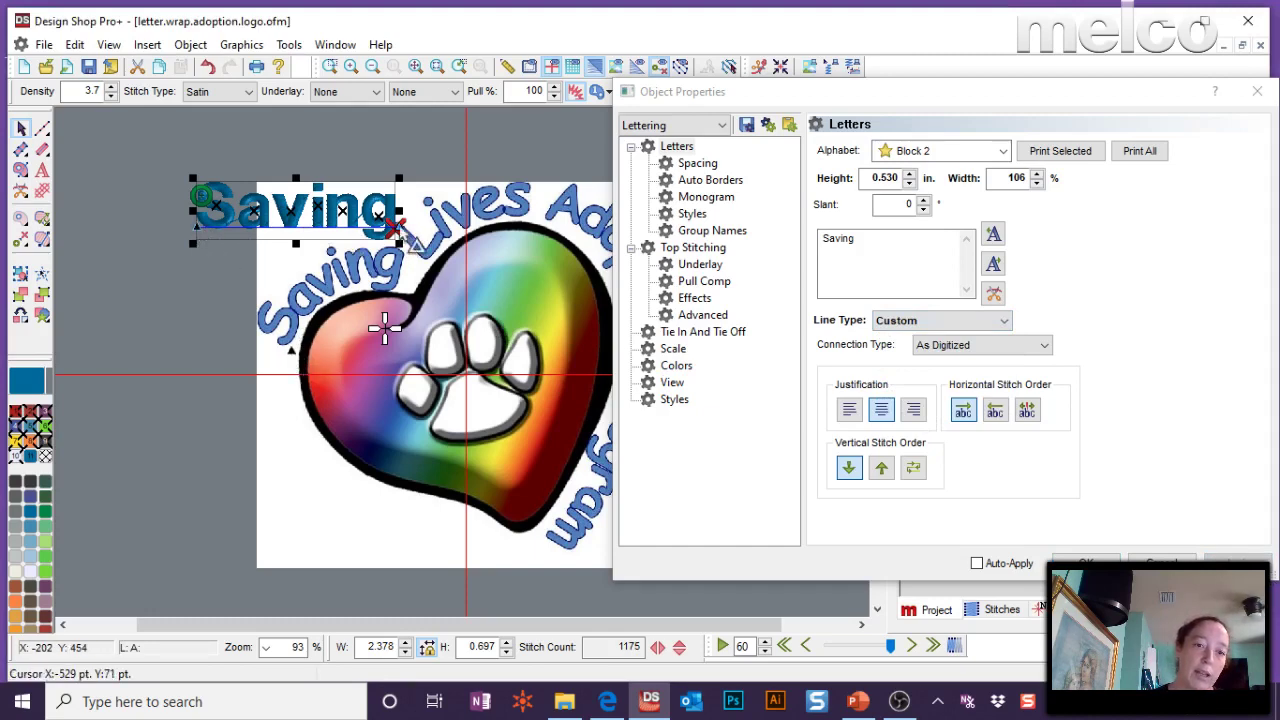
# - Draw a three-point custom baseline so Saving bends along the logo's upper-left arc
pyautogui.click(262, 342)
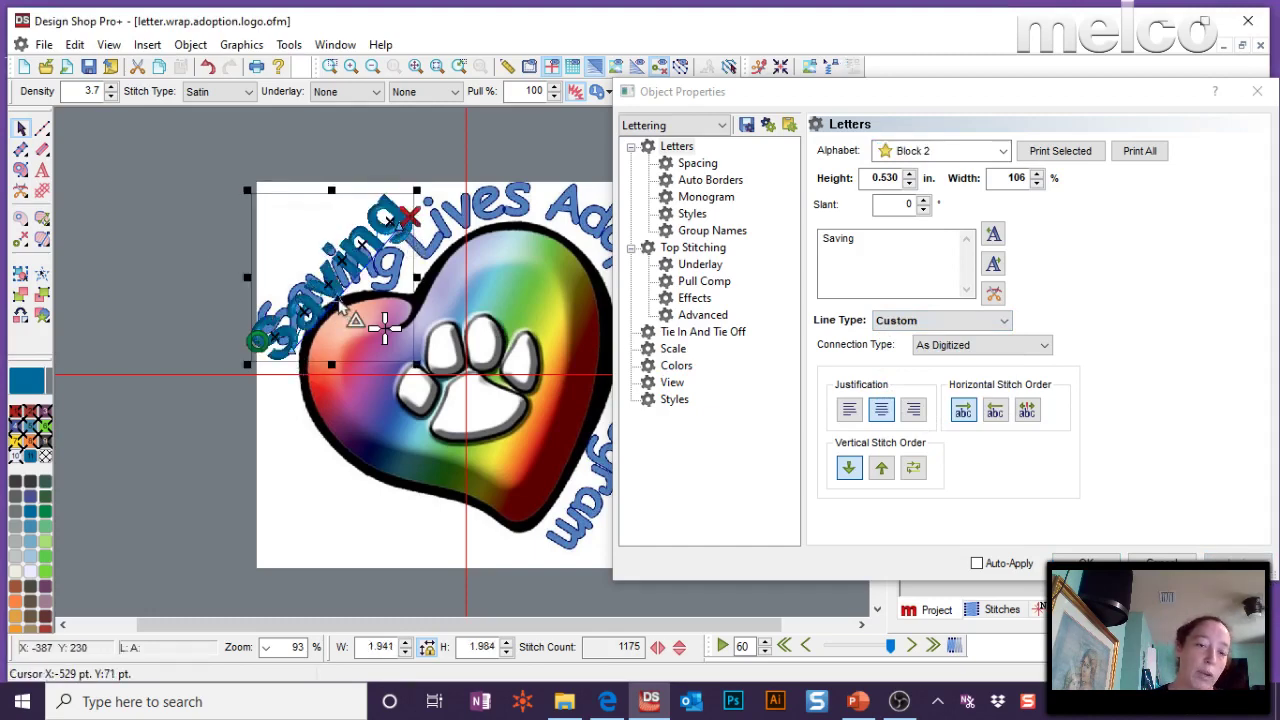
pyautogui.click(270, 265)
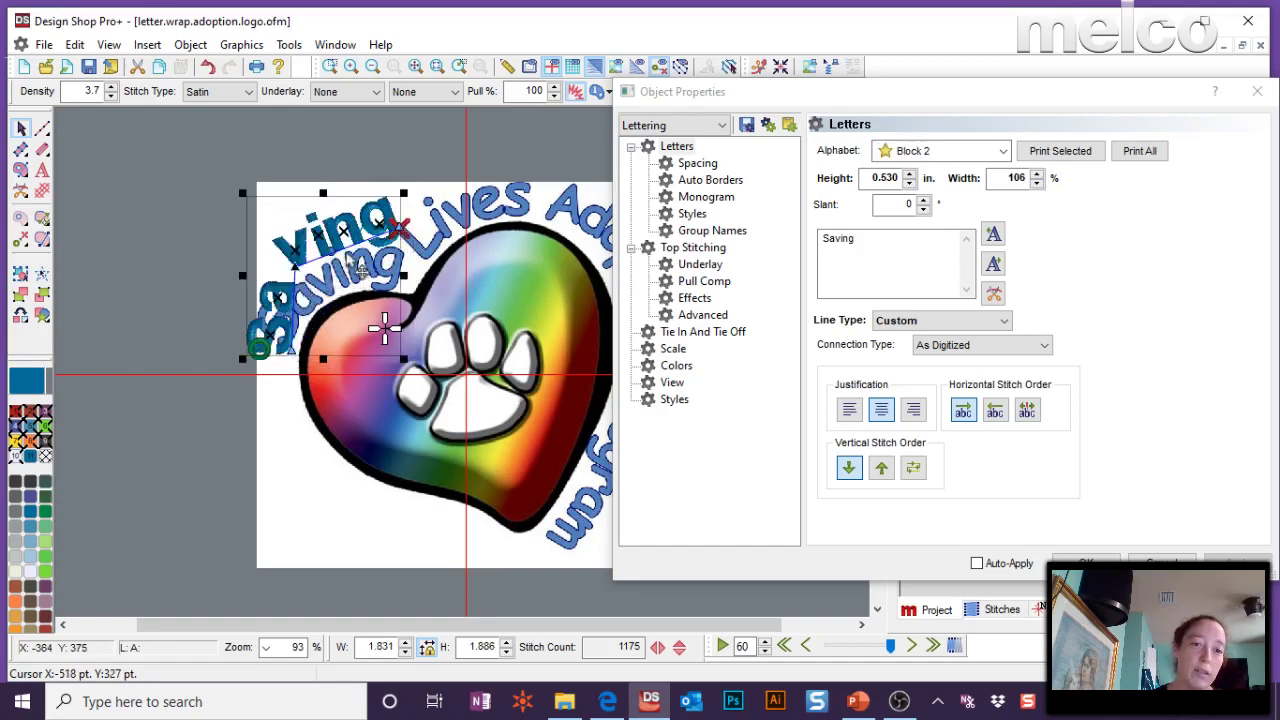
pyautogui.click(388, 295)
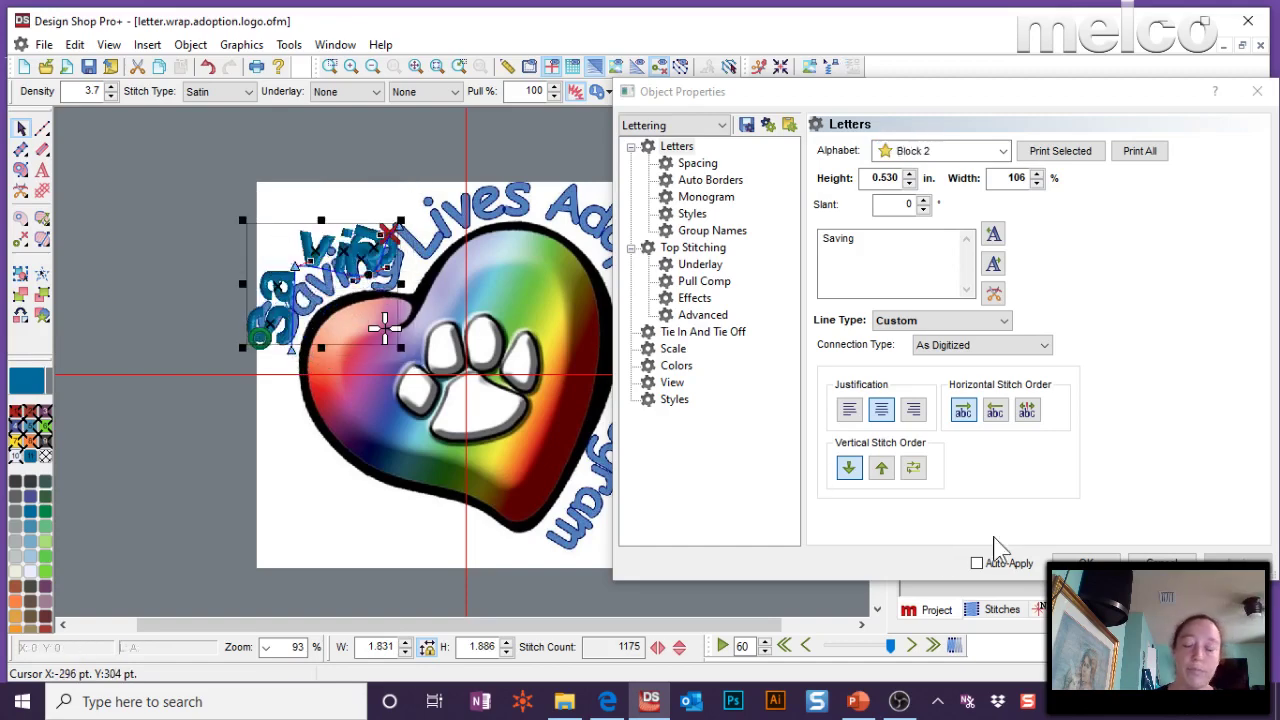
pyautogui.press('Return')
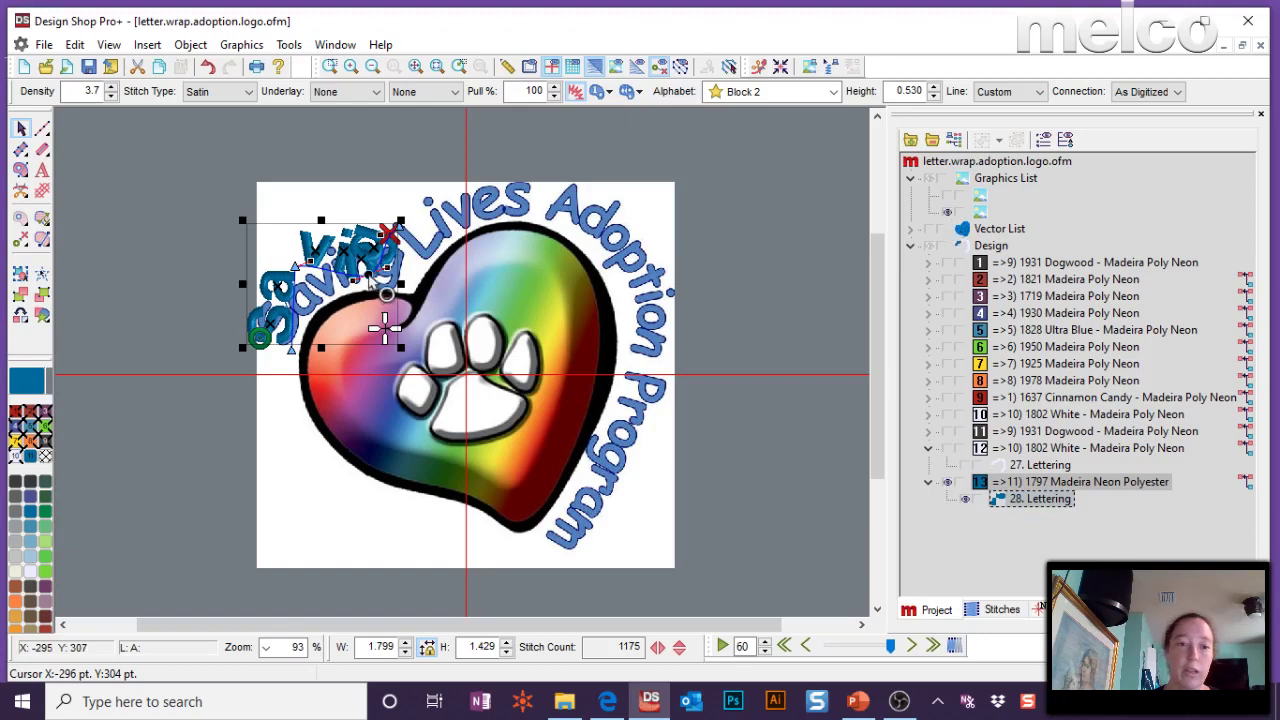
# - Hide the background artwork and redraw the Saving baseline as a curve with an extra node
pyautogui.press('g')
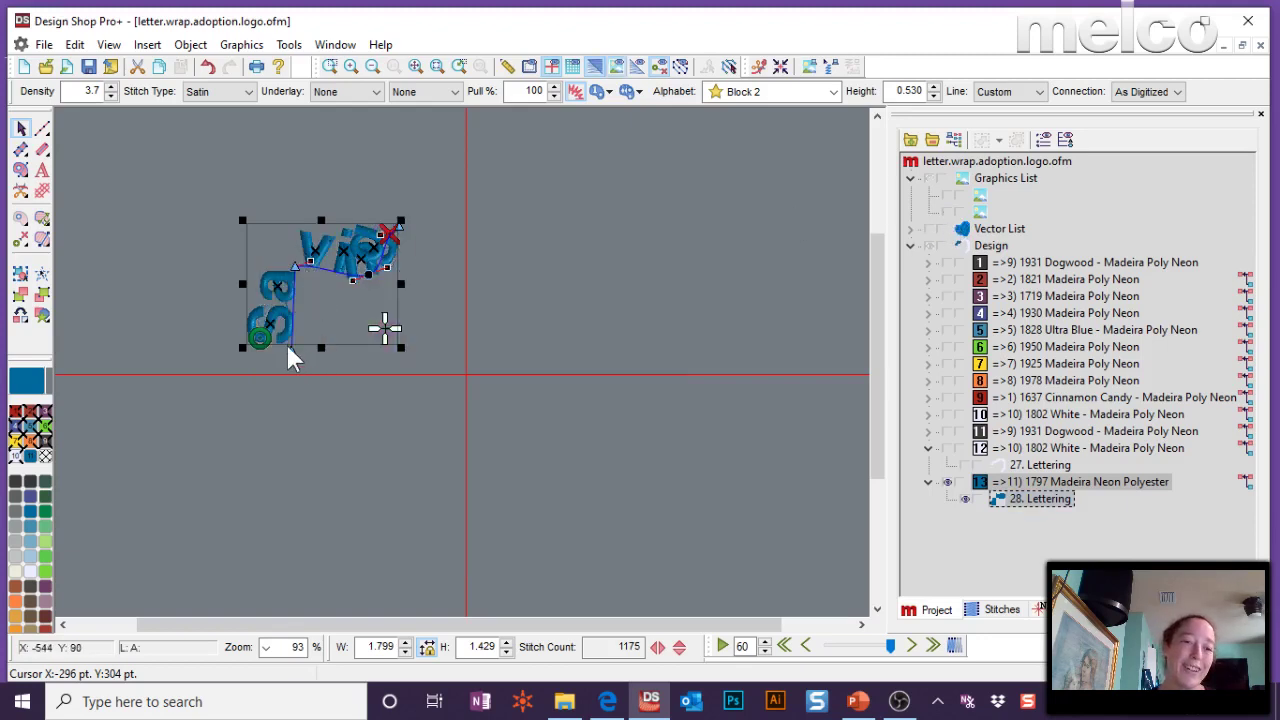
pyautogui.click(180, 285)
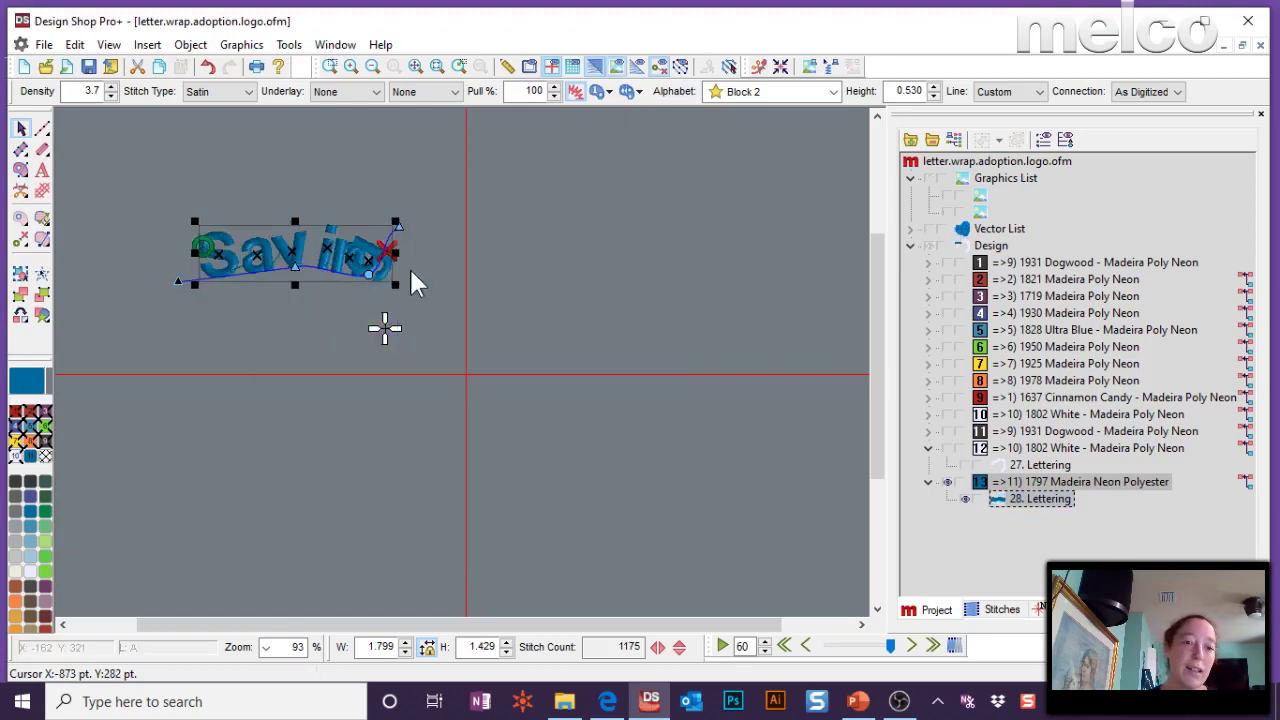
pyautogui.moveTo(400, 228); pyautogui.dragTo(505, 350)
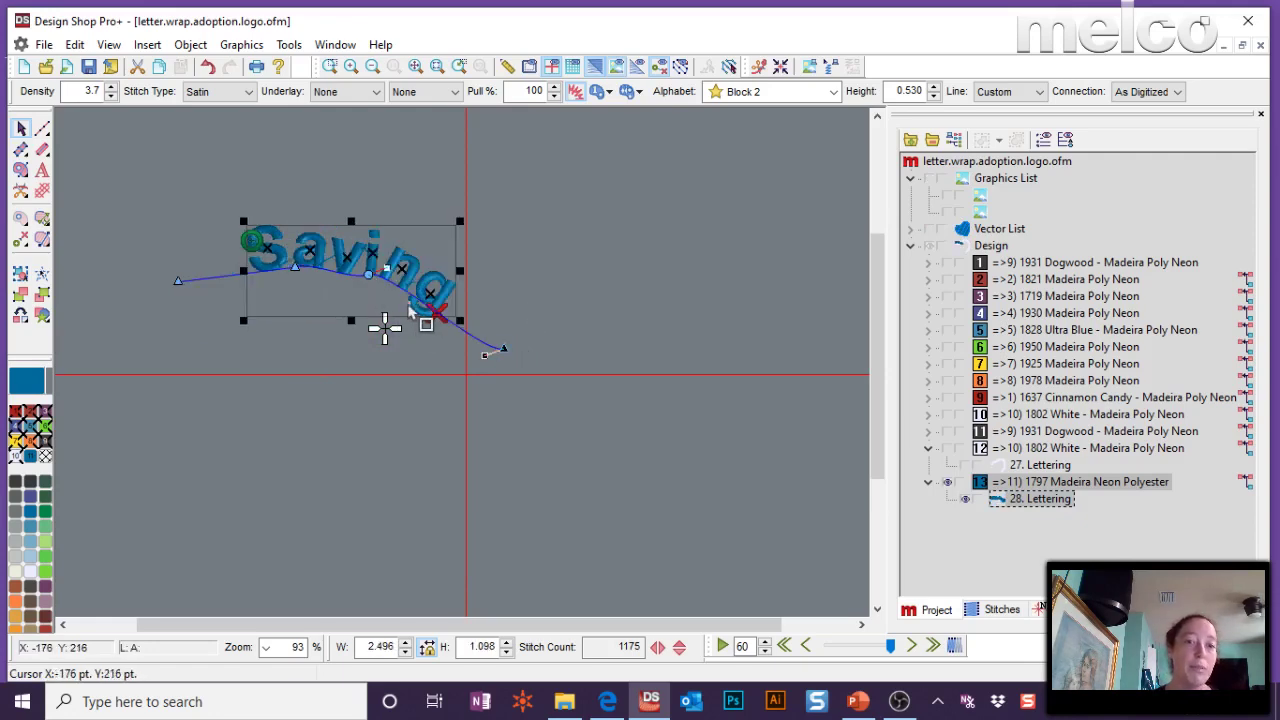
pyautogui.click(407, 306)
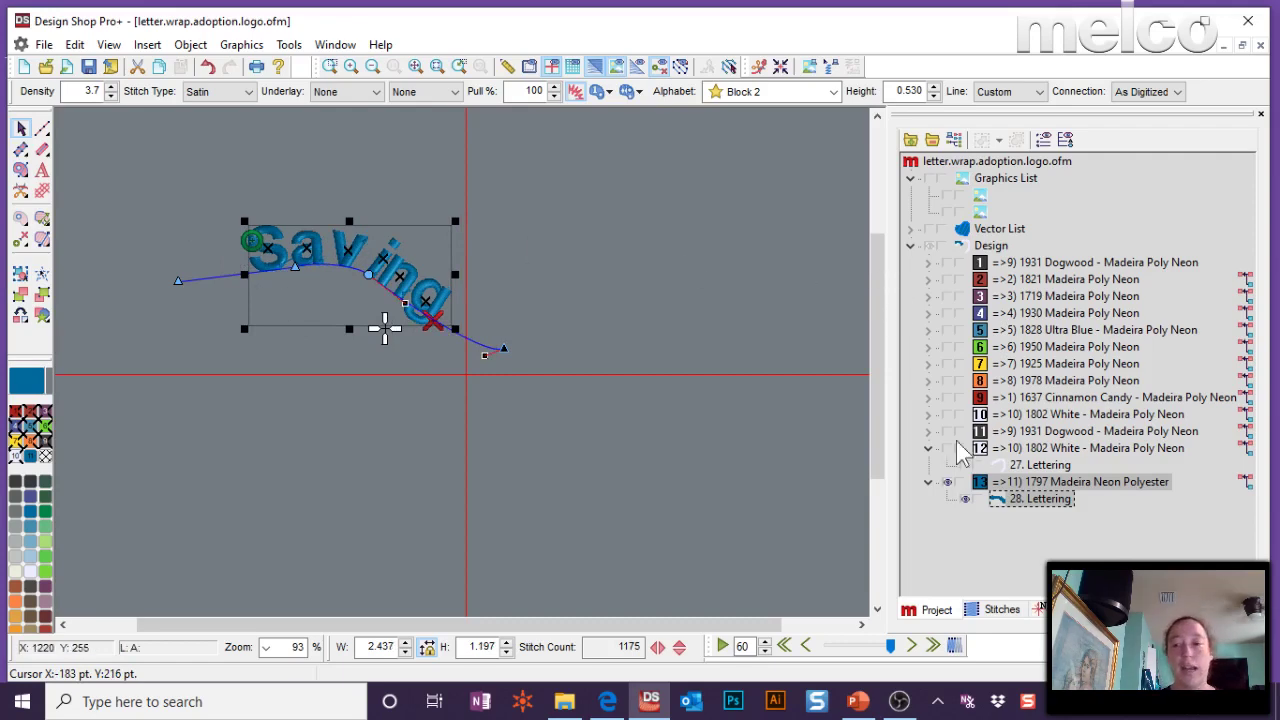
# - Hide the blue Saving lettering, show the white arched lettering and adjust its baseline node
pyautogui.click(949, 483)
pyautogui.click(945, 448)
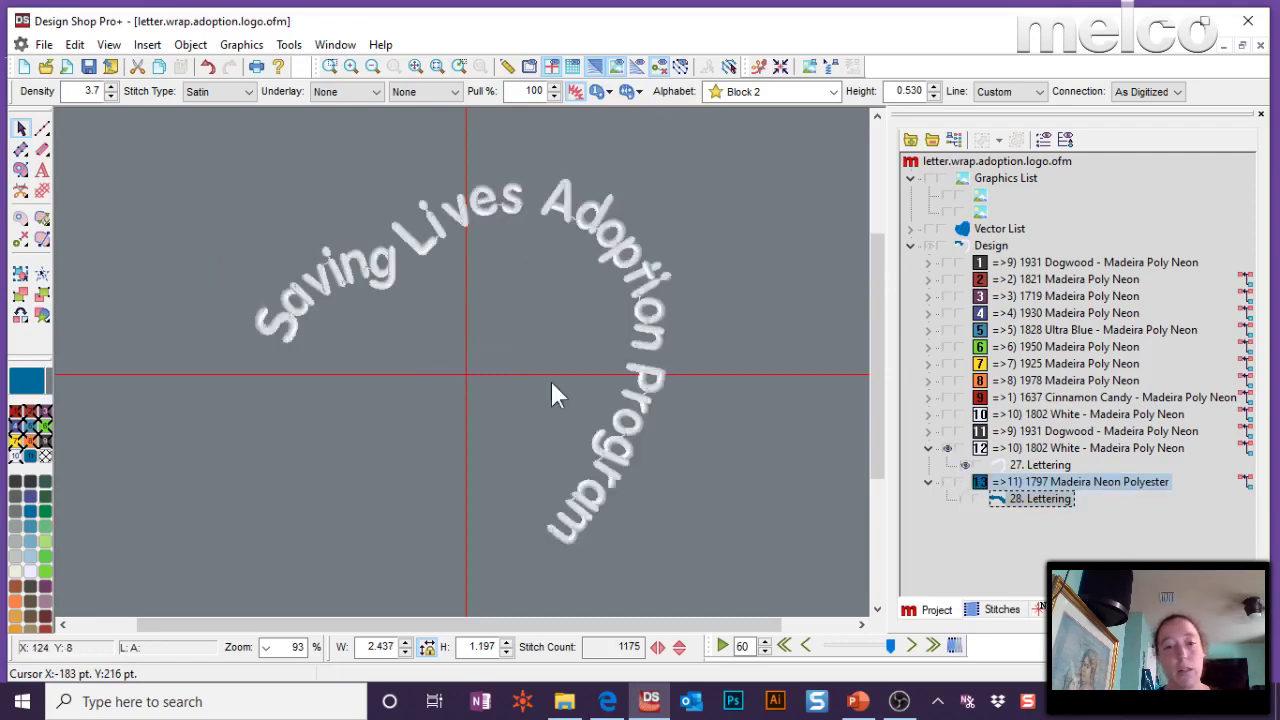
pyautogui.click(1038, 465)
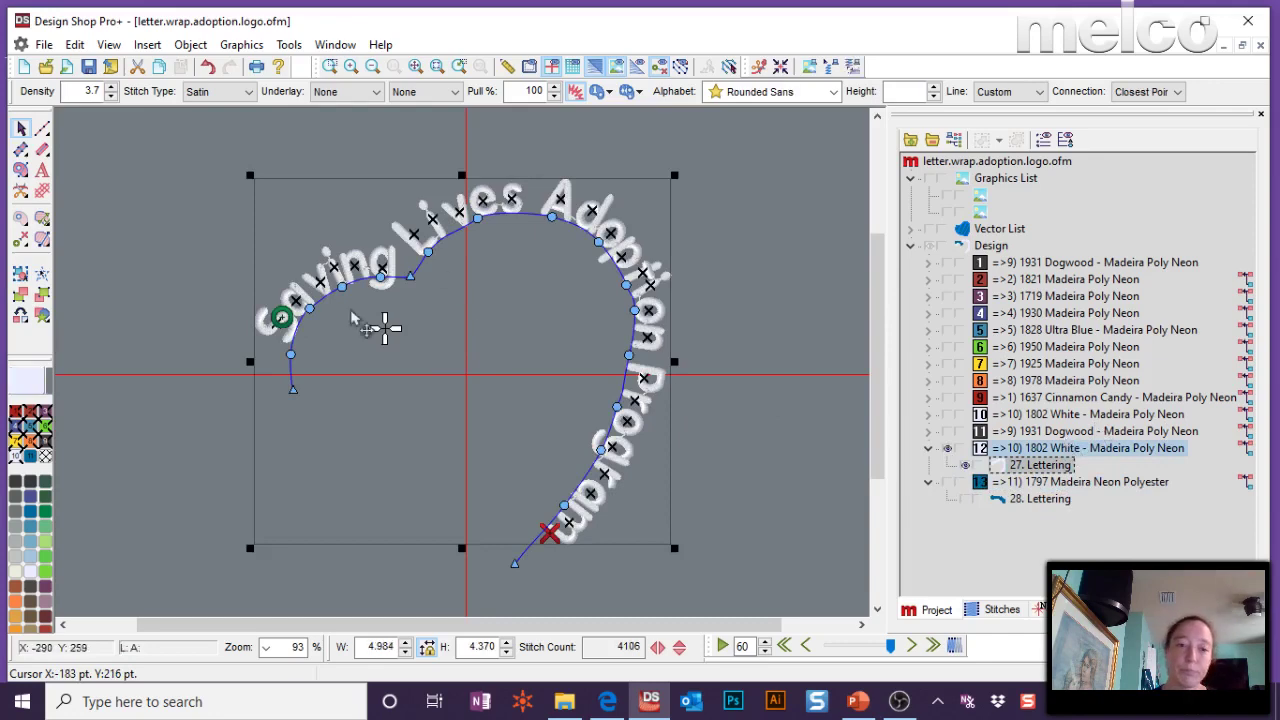
pyautogui.moveTo(290, 356); pyautogui.dragTo(290, 354)
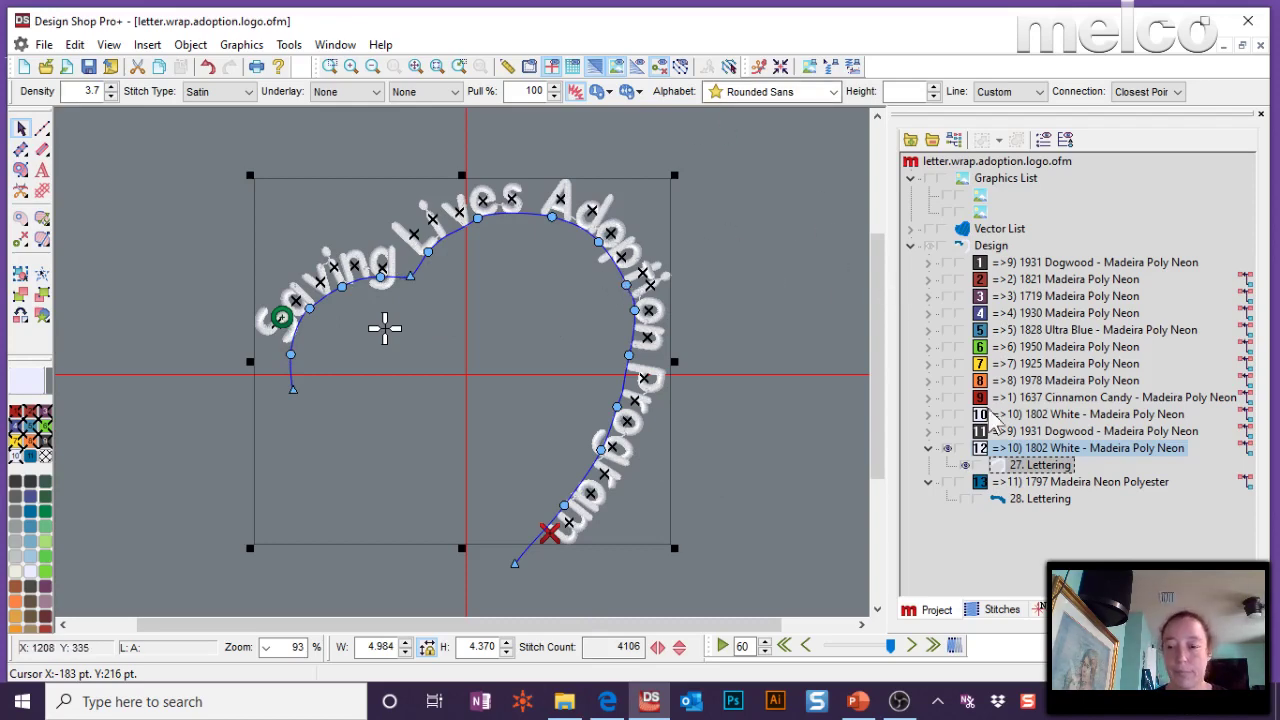
pyautogui.click(1045, 500)
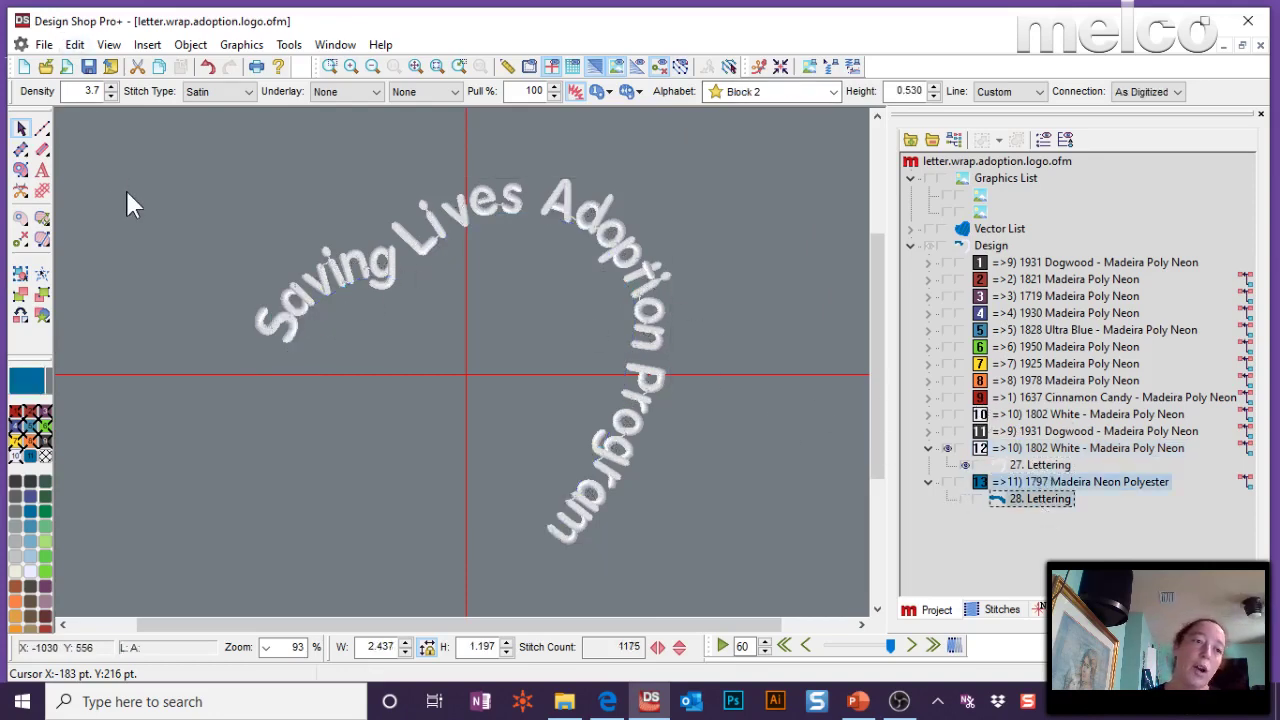
pyautogui.scroll(2, 127, 193)
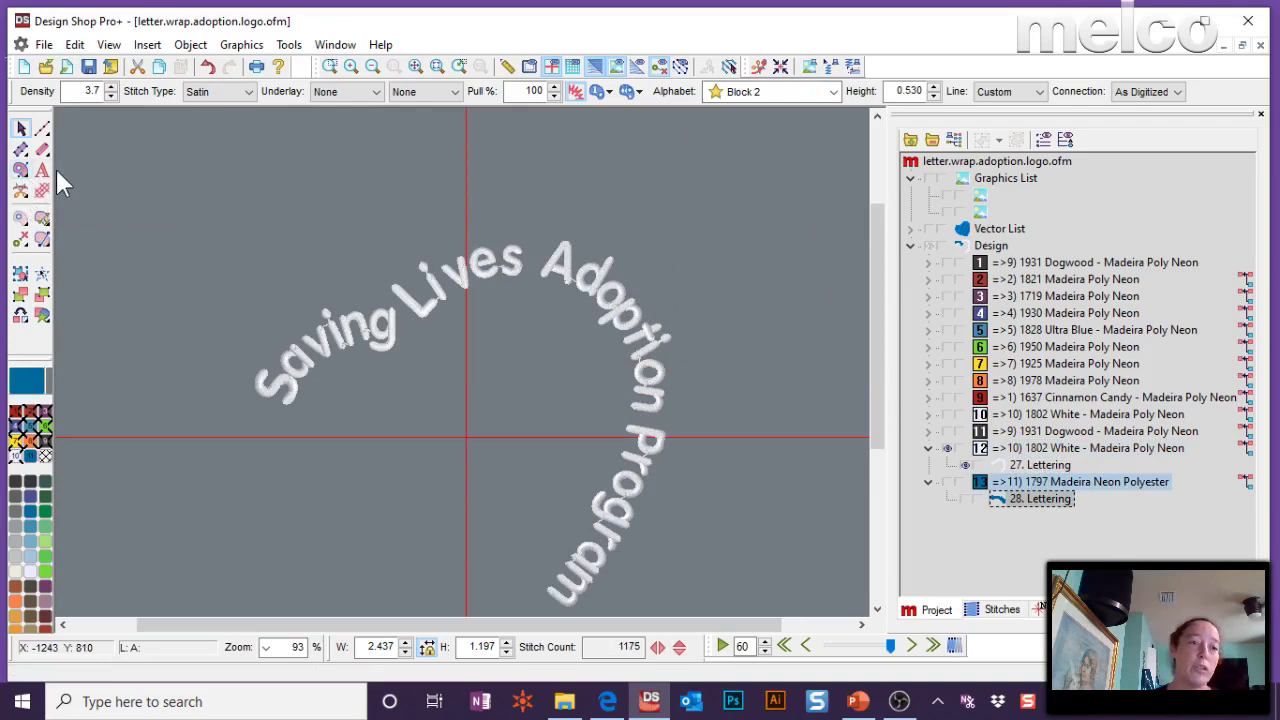
# - Add straight 'Hello World' lettering, 1.000 high and 7.386 wide, and zoom in on it
pyautogui.click(42, 170)
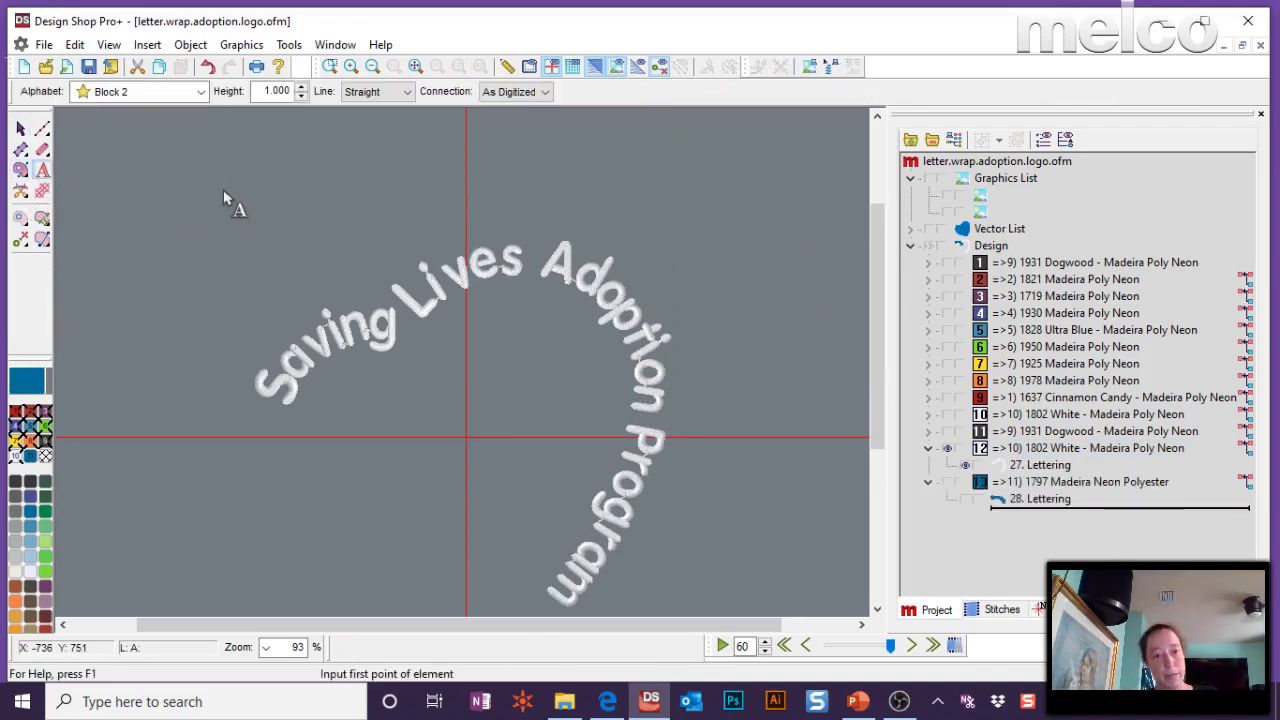
pyautogui.click(223, 189)
pyautogui.write('H')
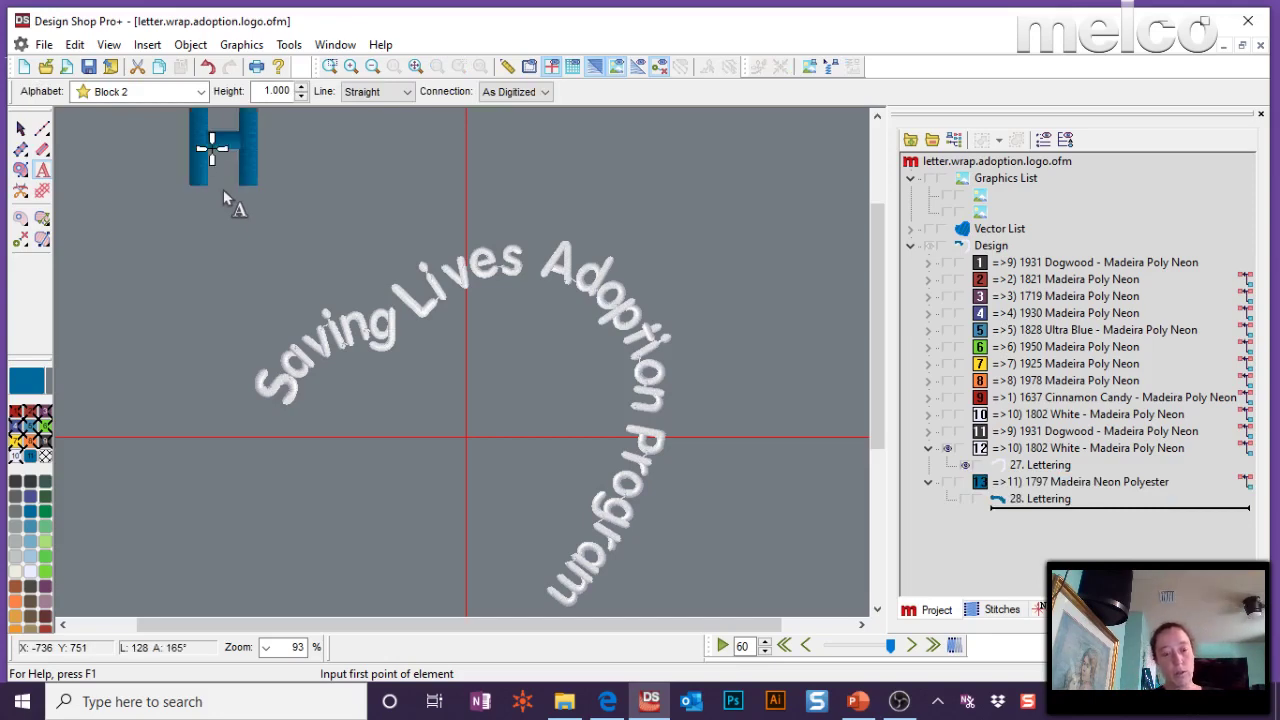
pyautogui.write('ello World')
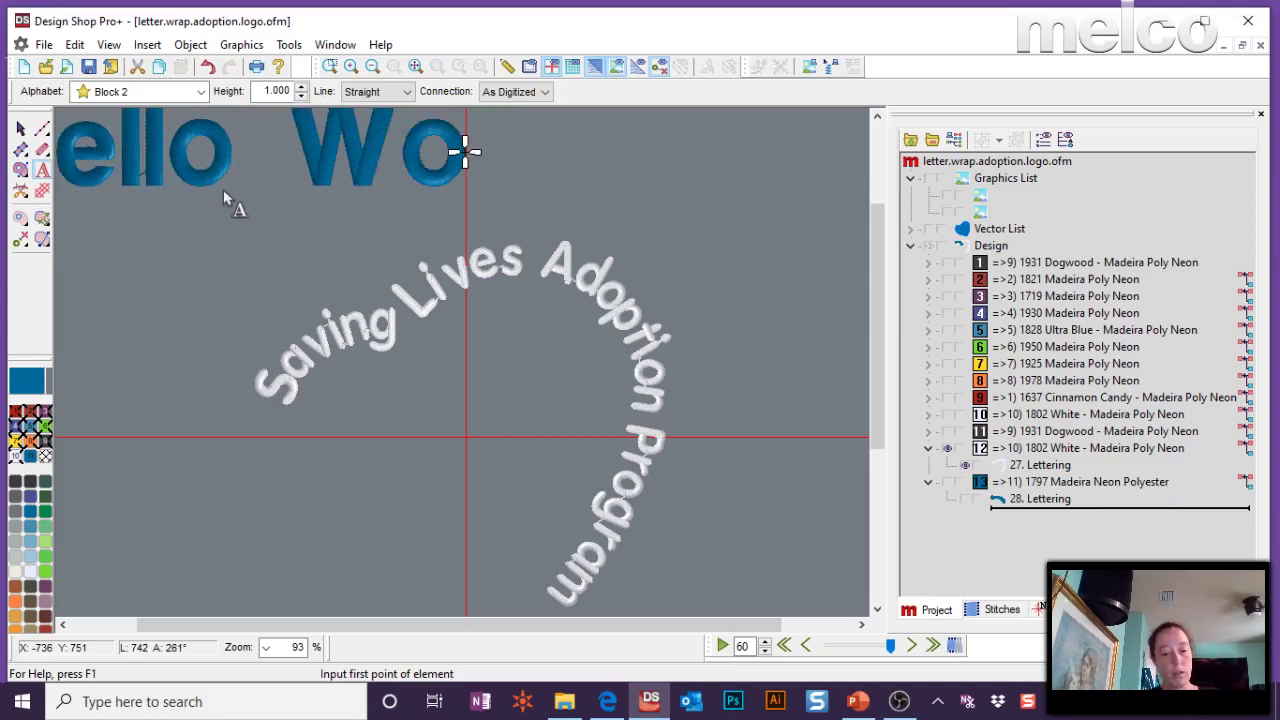
pyautogui.press('Return')
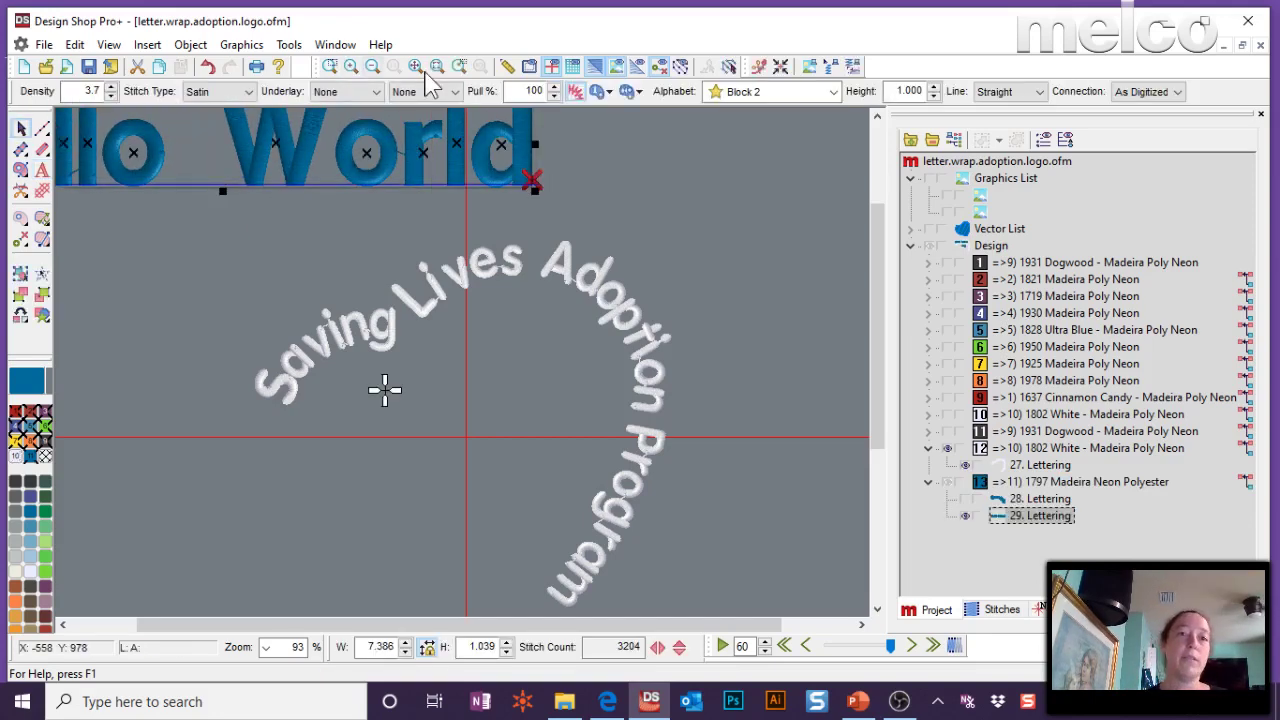
pyautogui.click(437, 66)
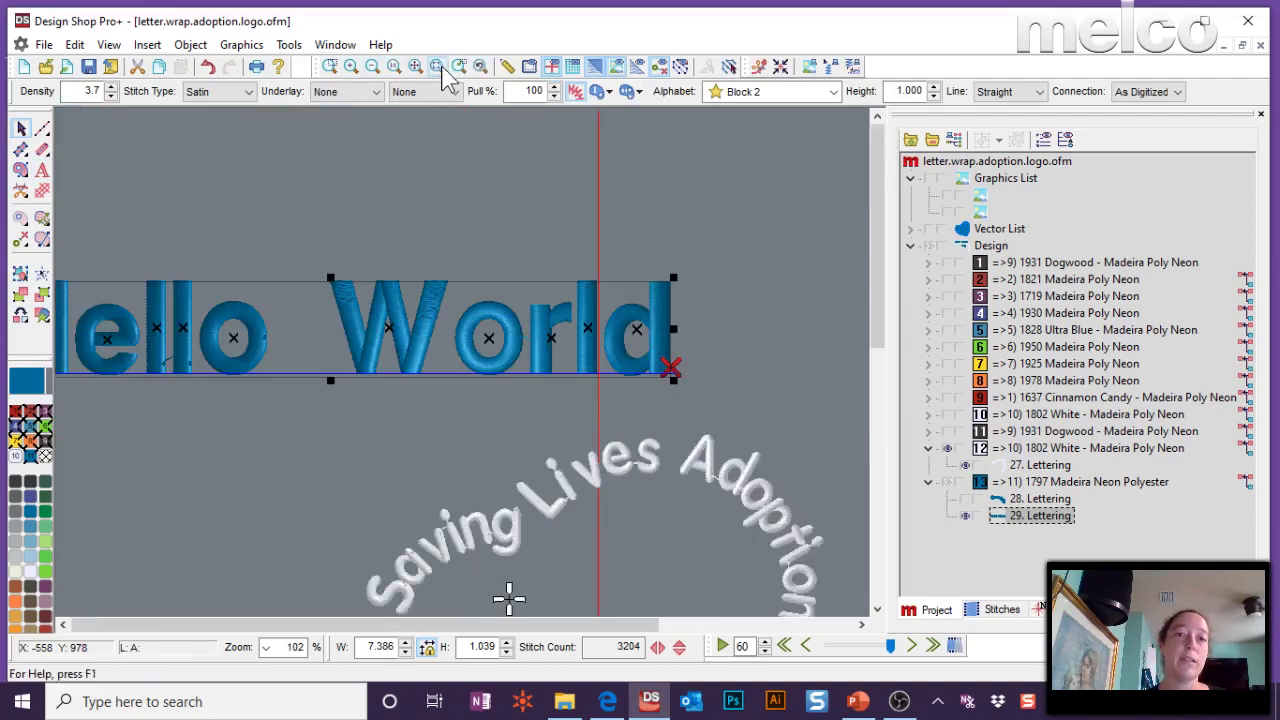
pyautogui.rightClick(432, 226)
# - Try a Perspective line on Hello World, dragging its corner and middle handles
pyautogui.click(518, 240)
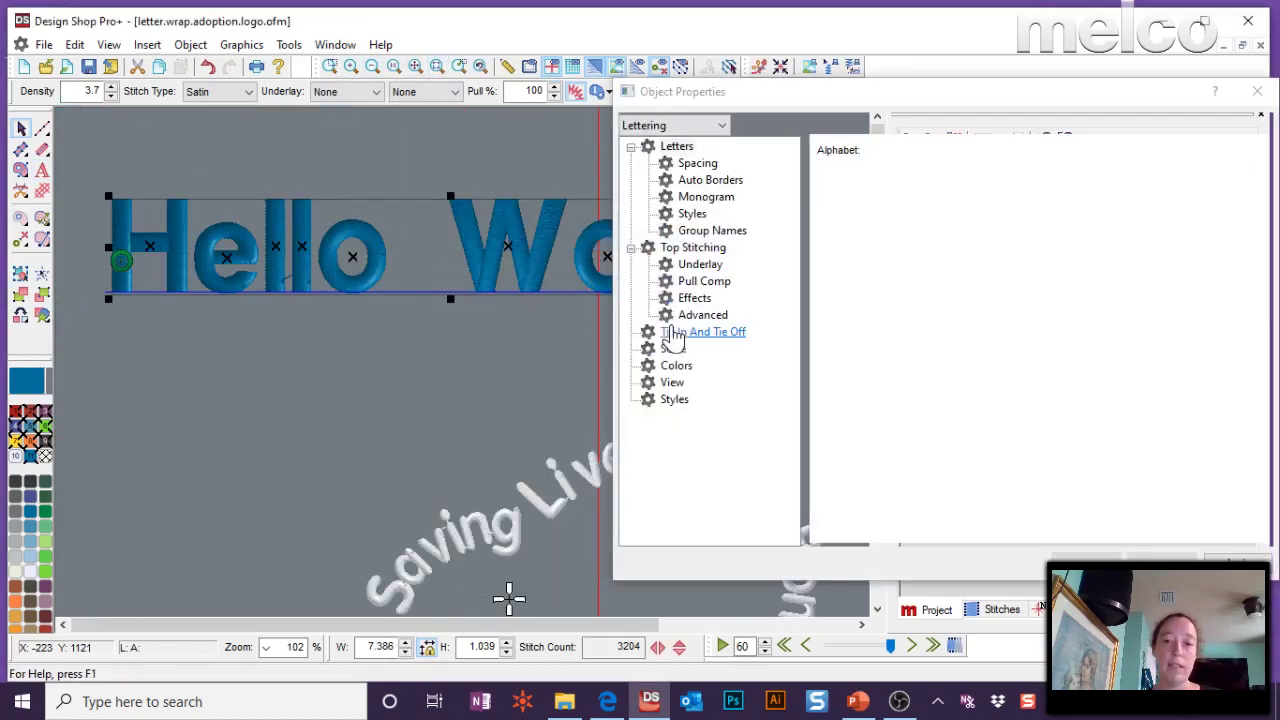
pyautogui.click(930, 320)
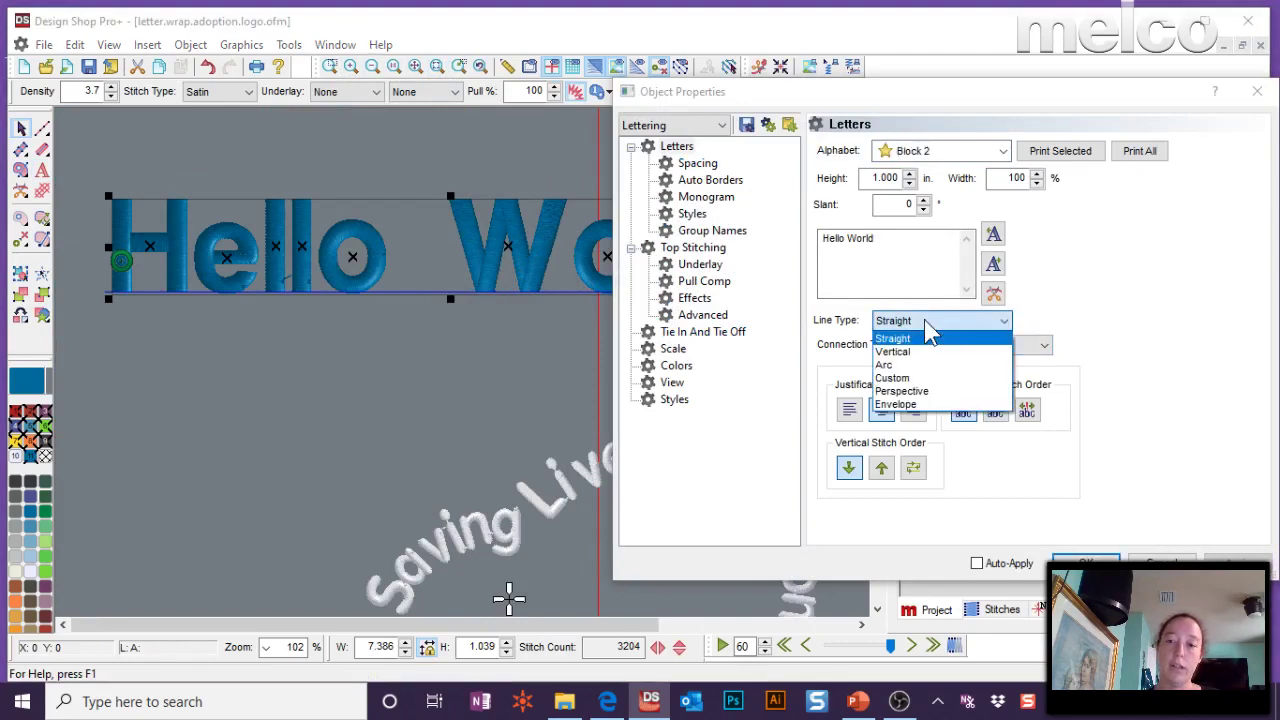
pyautogui.click(915, 392)
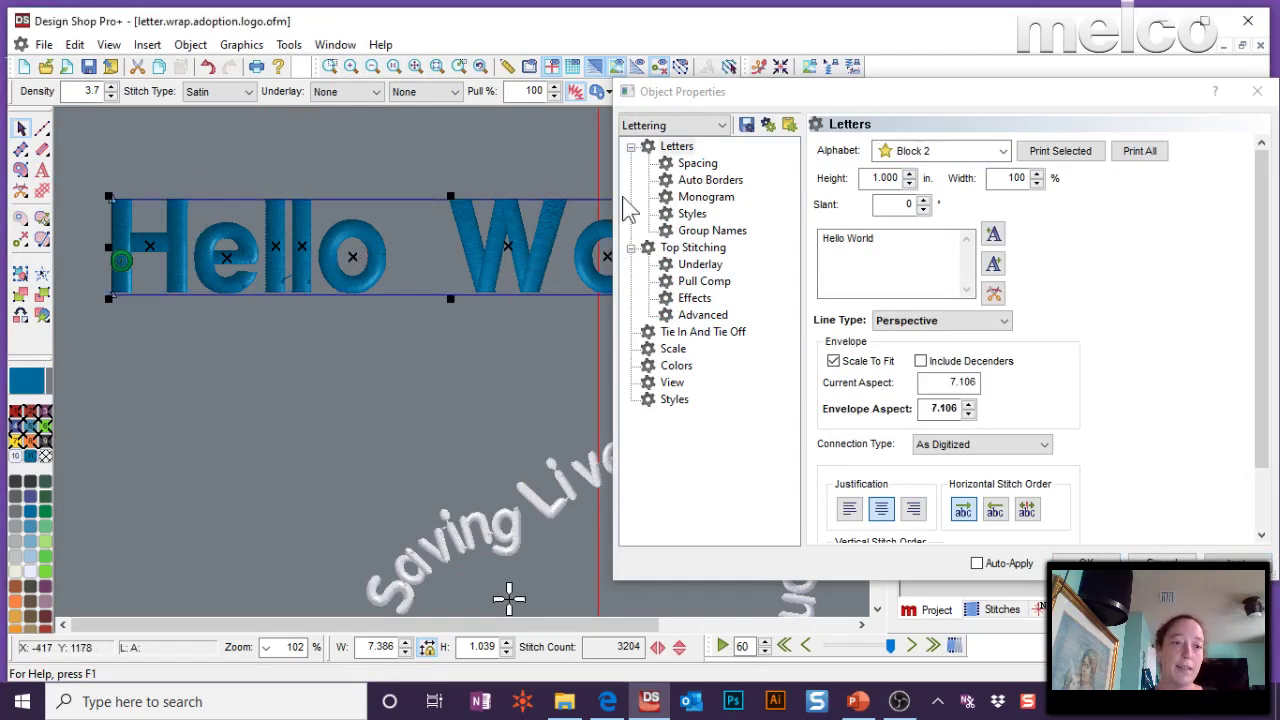
pyautogui.moveTo(712, 92); pyautogui.dragTo(933, 87)
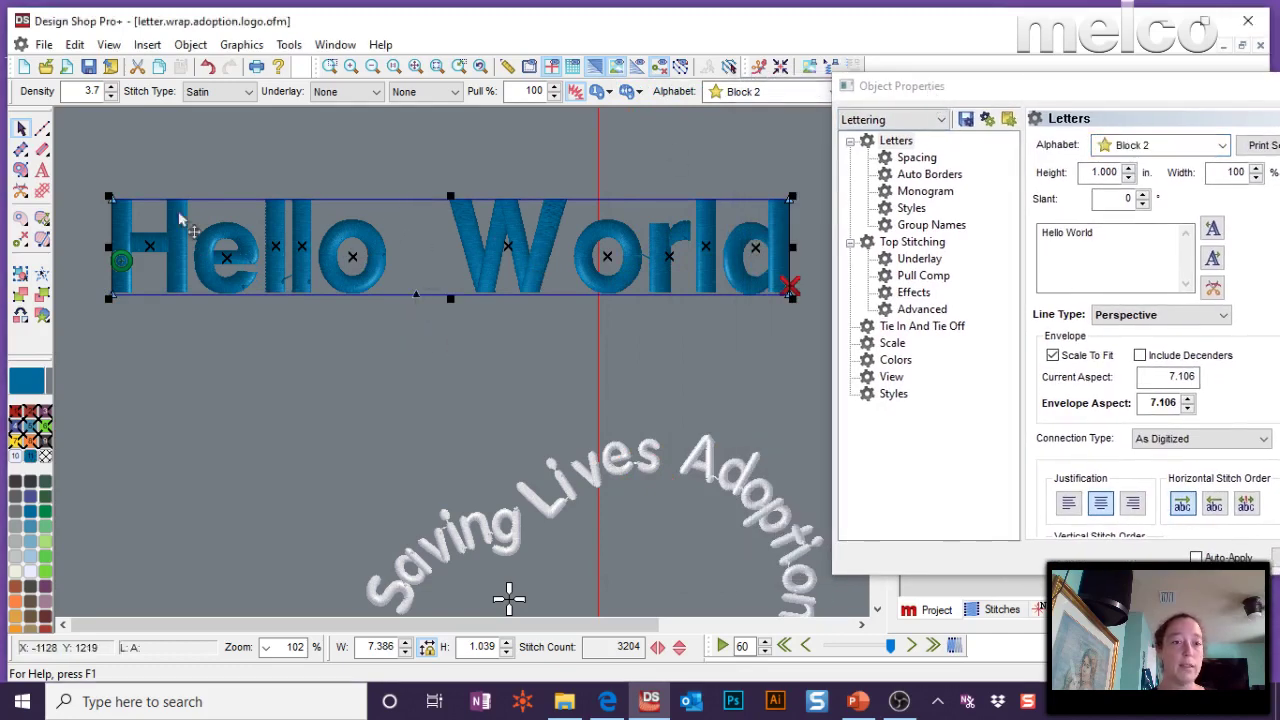
pyautogui.moveTo(118, 205); pyautogui.dragTo(270, 173)
pyautogui.moveTo(791, 201); pyautogui.dragTo(628, 162)
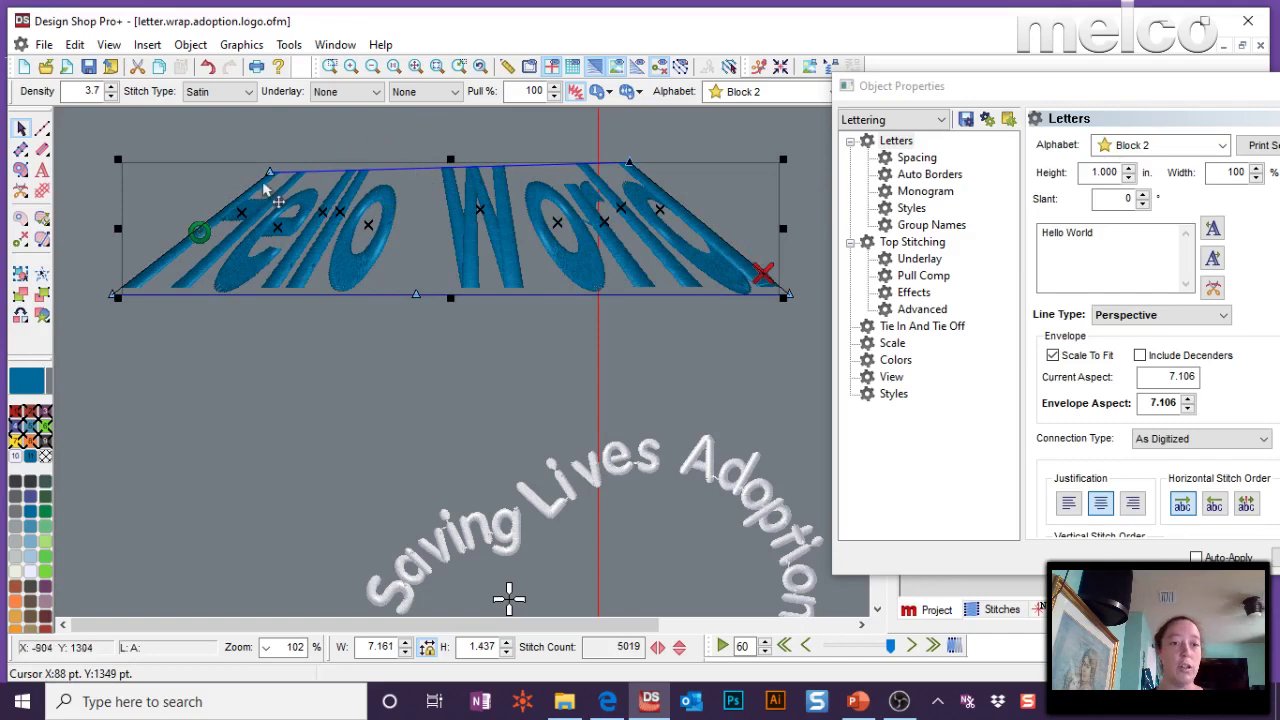
pyautogui.moveTo(270, 174); pyautogui.dragTo(111, 191)
pyautogui.moveTo(629, 161); pyautogui.dragTo(776, 188)
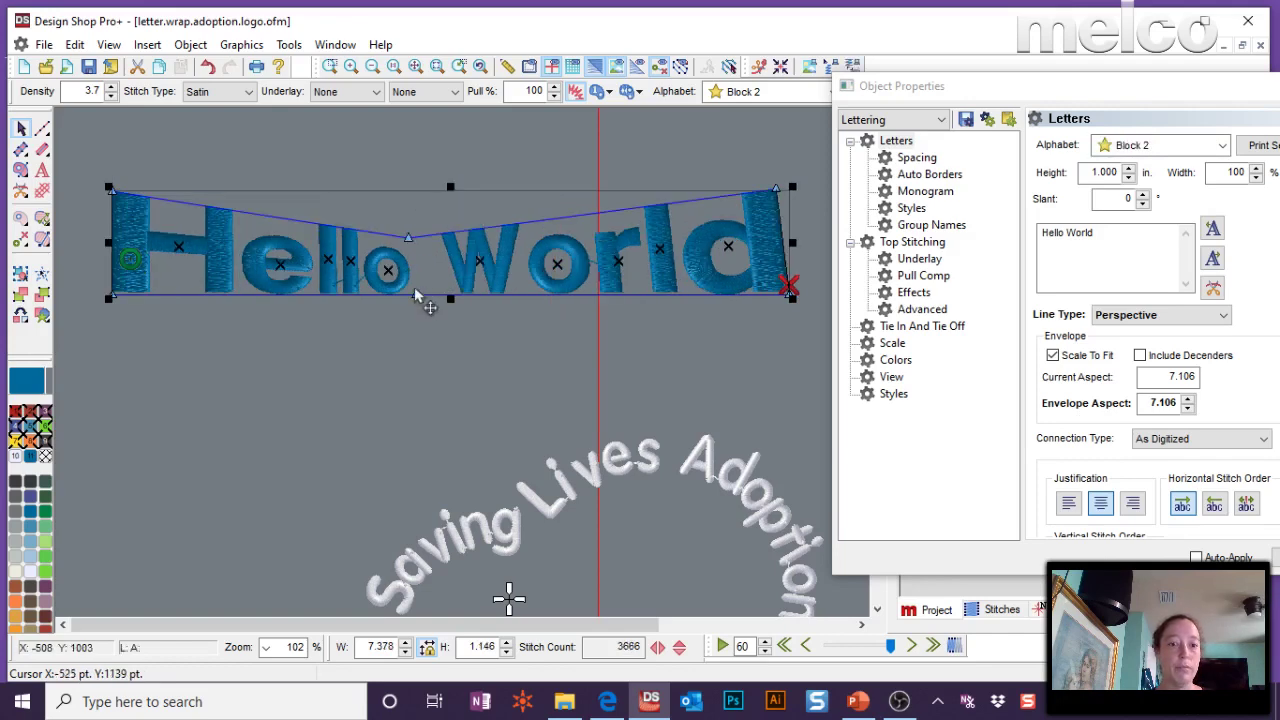
pyautogui.moveTo(416, 294); pyautogui.dragTo(410, 376)
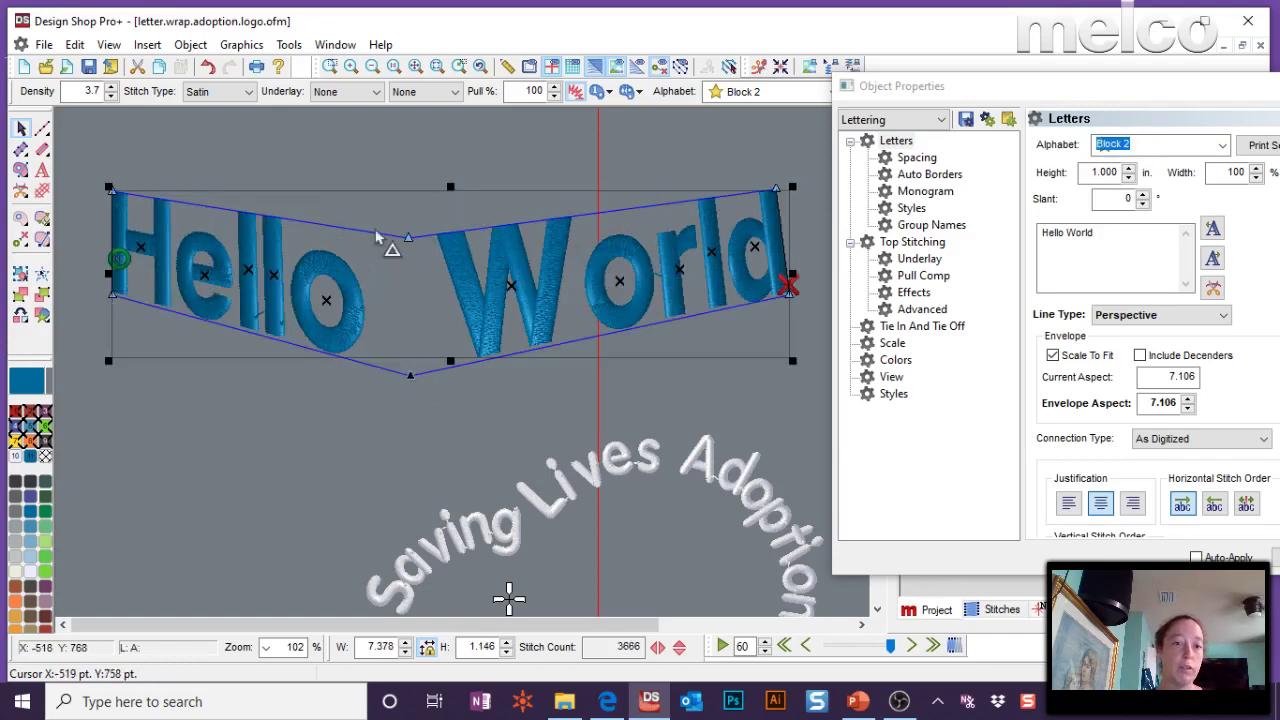
pyautogui.moveTo(409, 287); pyautogui.dragTo(408, 279)
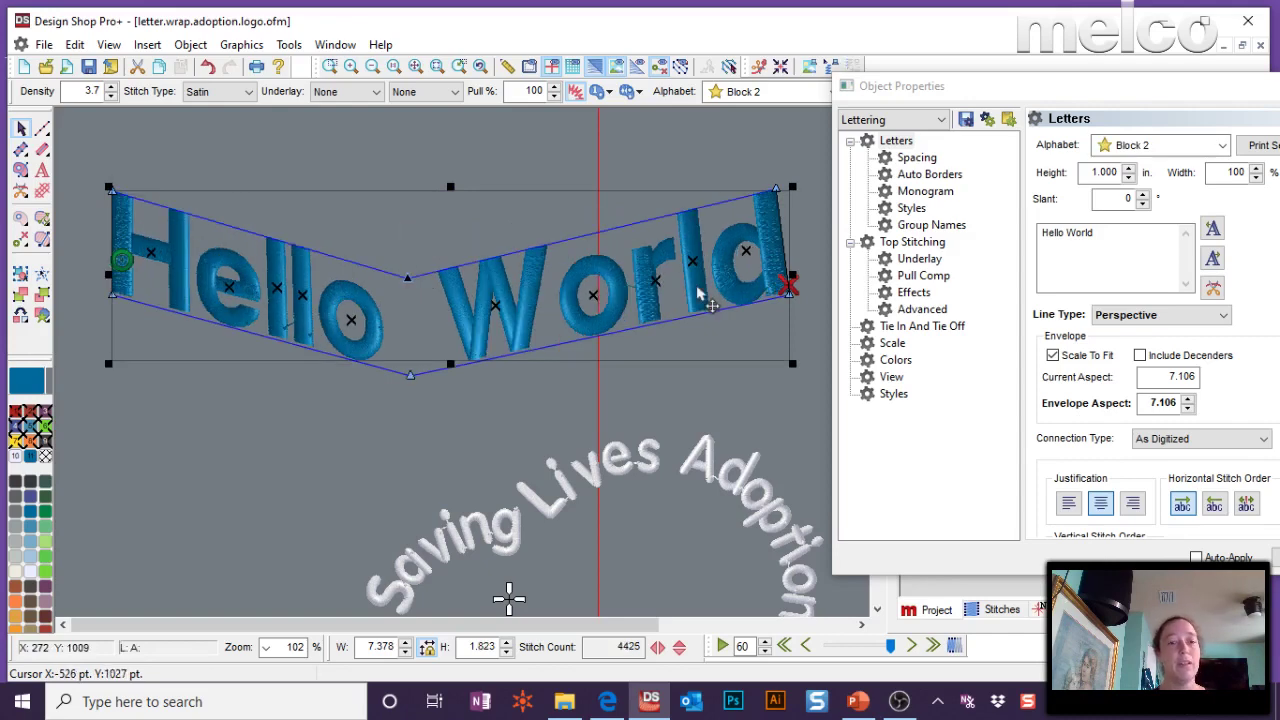
# - Switch Hello World to an Envelope line and bulge its top and bottom into a 3.098-high lens
pyautogui.click(1140, 315)
pyautogui.click(1160, 400)
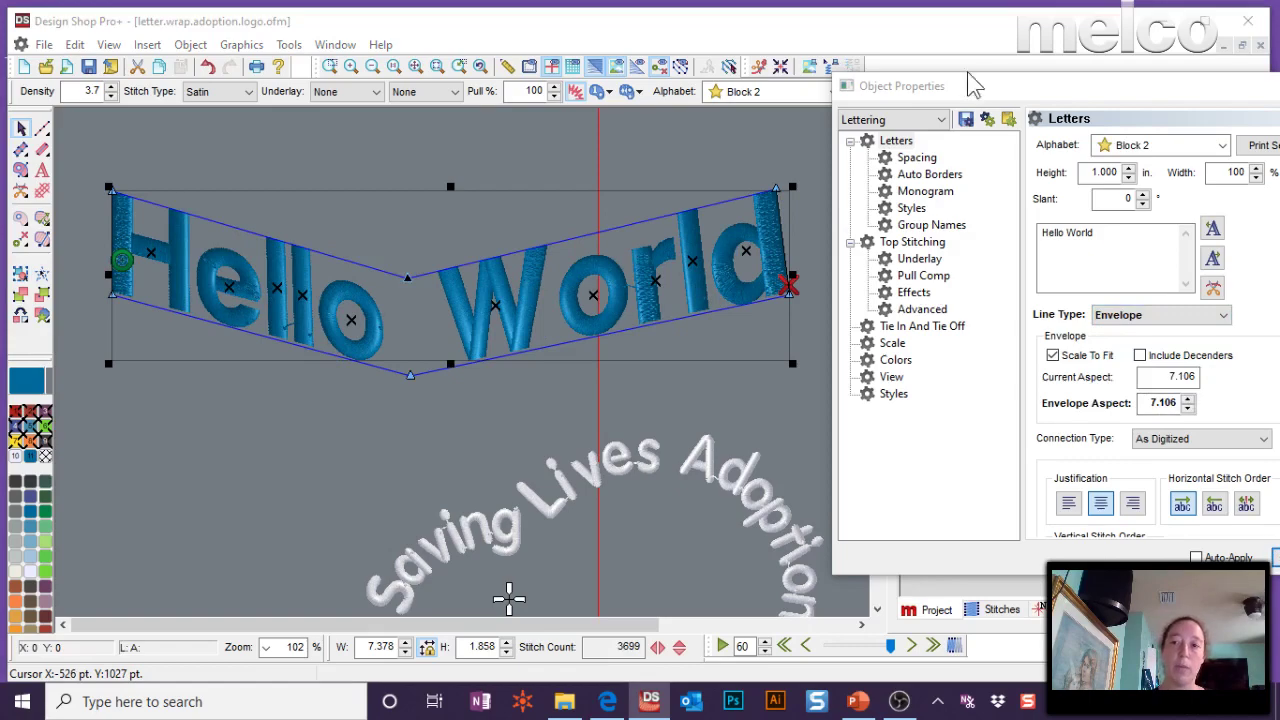
pyautogui.moveTo(975, 89); pyautogui.dragTo(811, 95)
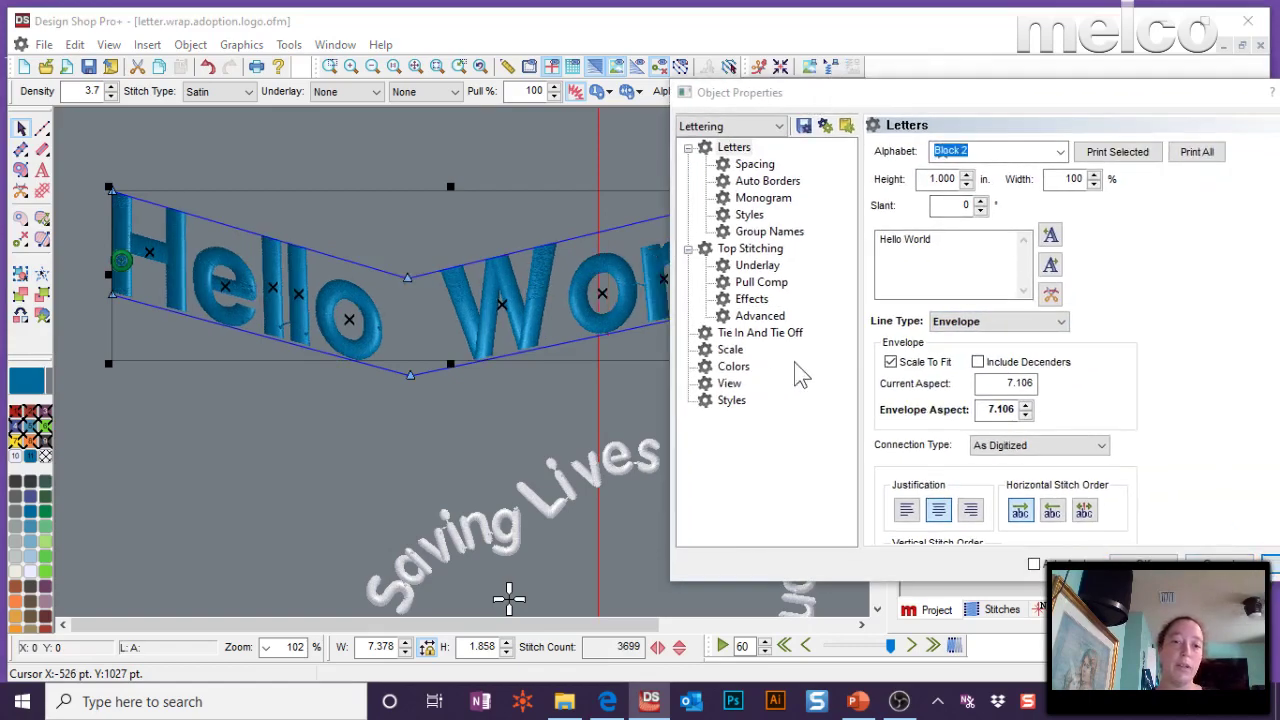
pyautogui.press('Return')
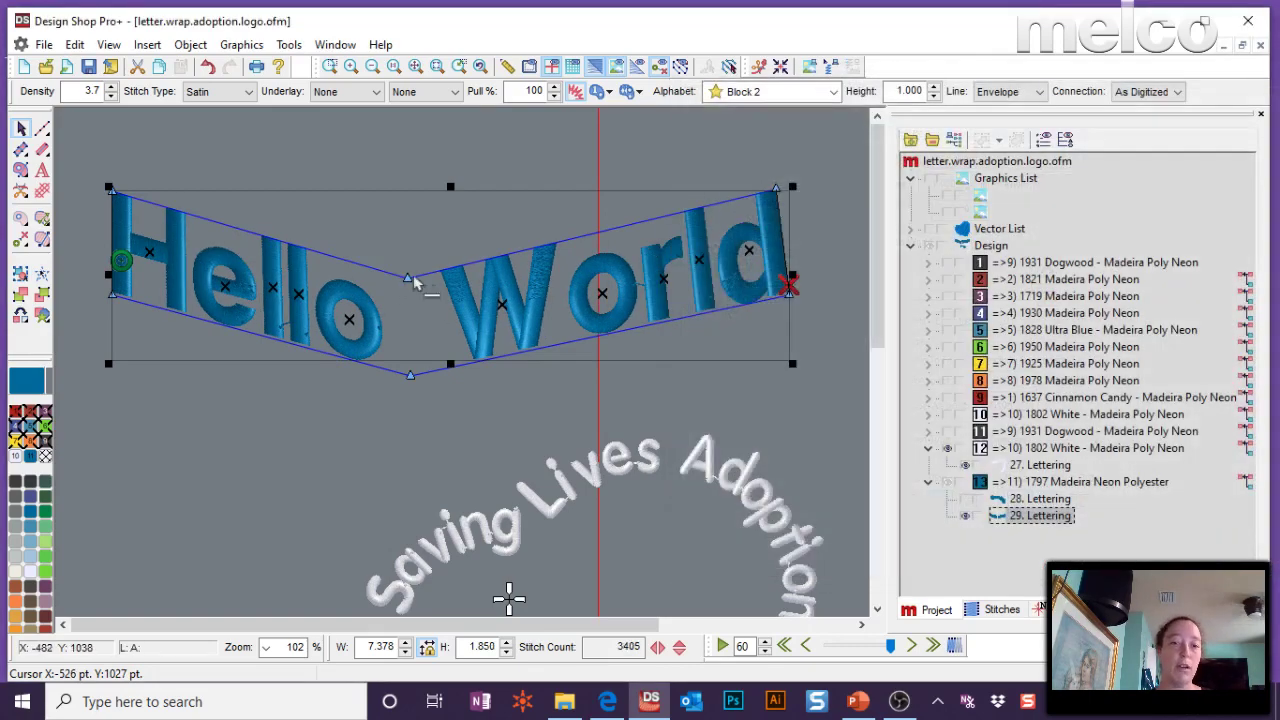
pyautogui.moveTo(408, 282); pyautogui.dragTo(412, 153)
pyautogui.moveTo(412, 384); pyautogui.dragTo(418, 350)
pyautogui.moveTo(205, 320); pyautogui.dragTo(208, 323)
pyautogui.moveTo(428, 140); pyautogui.dragTo(430, 104)
pyautogui.moveTo(414, 350); pyautogui.dragTo(417, 408)
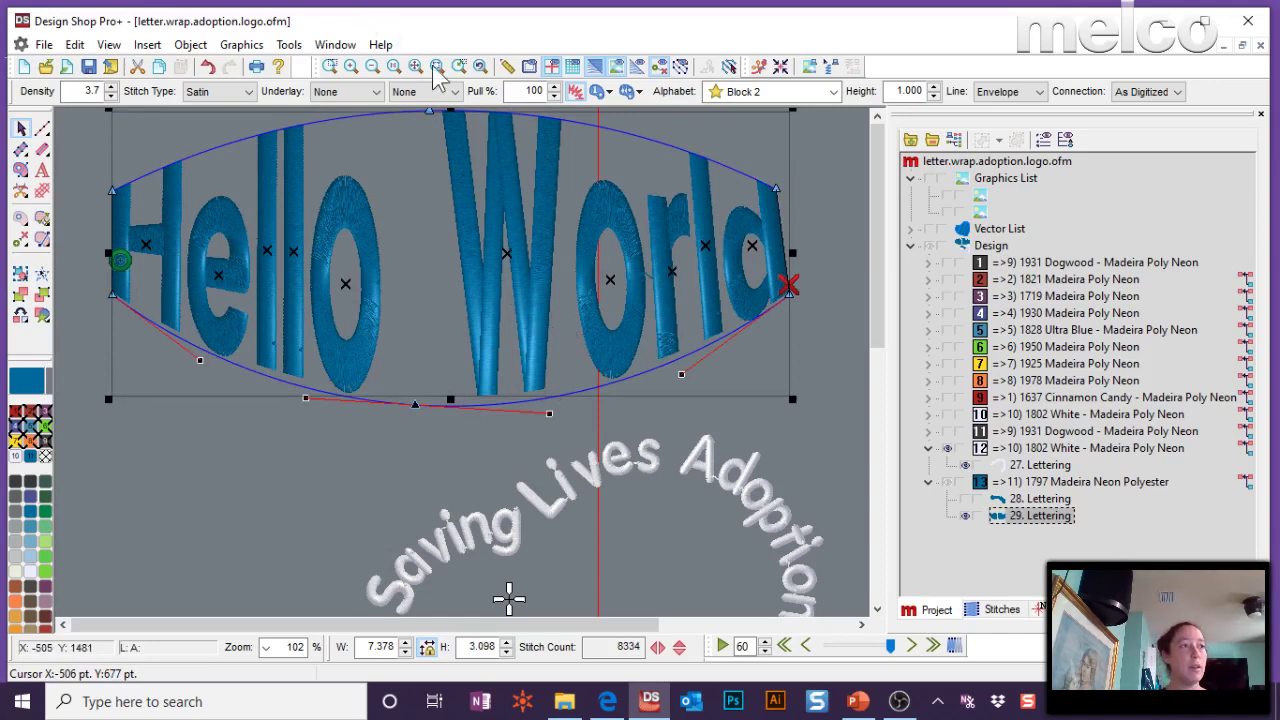
pyautogui.click(190, 45)
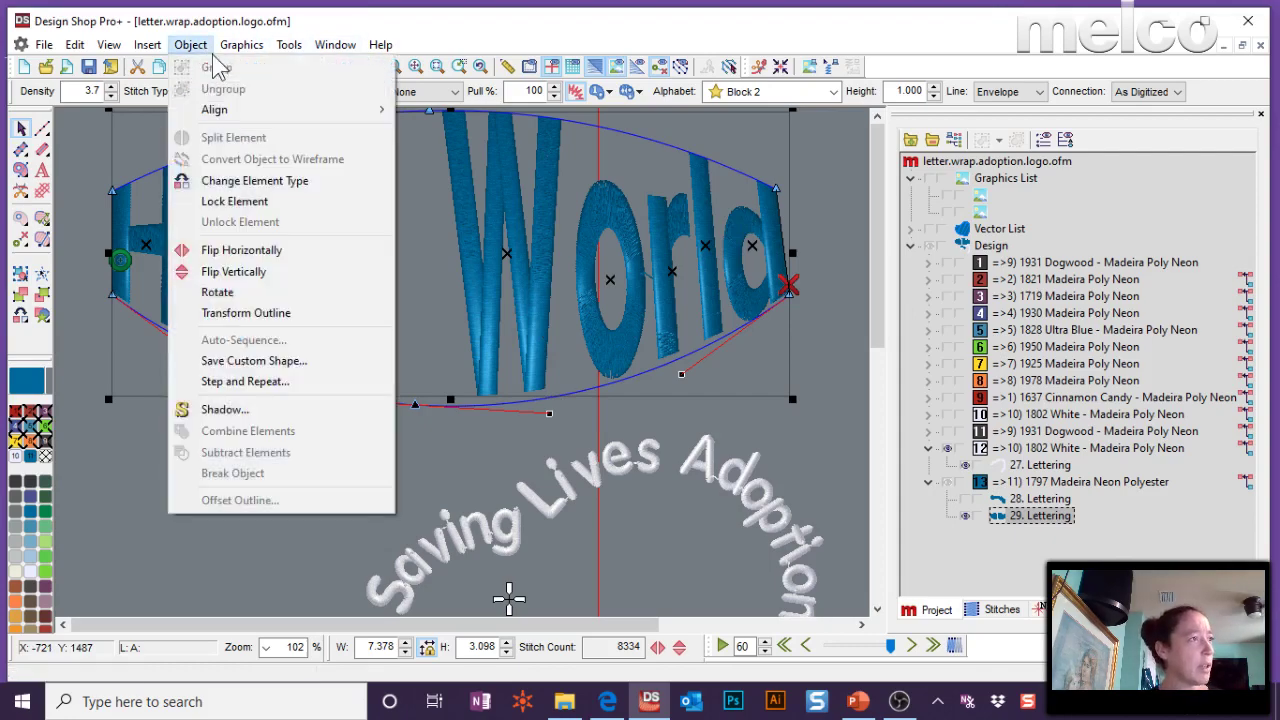
# - Change the Hello World lettering's Top Stitching stitch type from Satin to Fill
pyautogui.press('Escape')
pyautogui.doubleClick(540, 205)
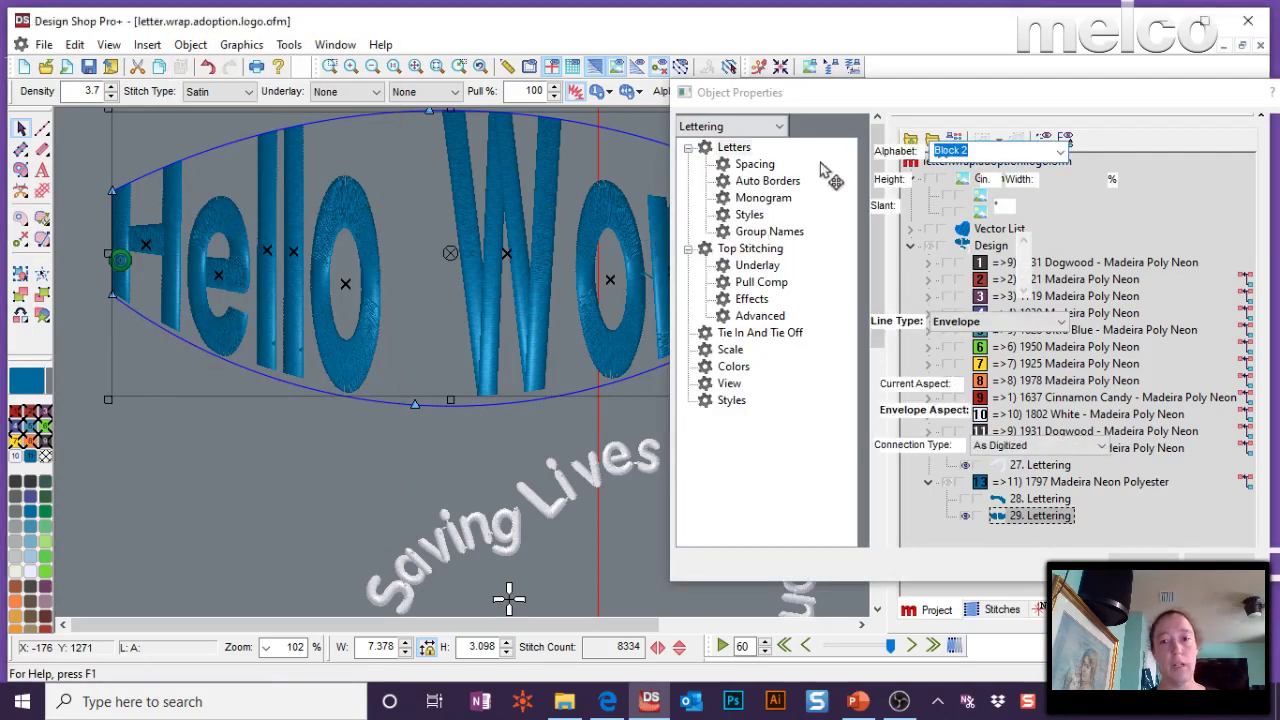
pyautogui.click(750, 249)
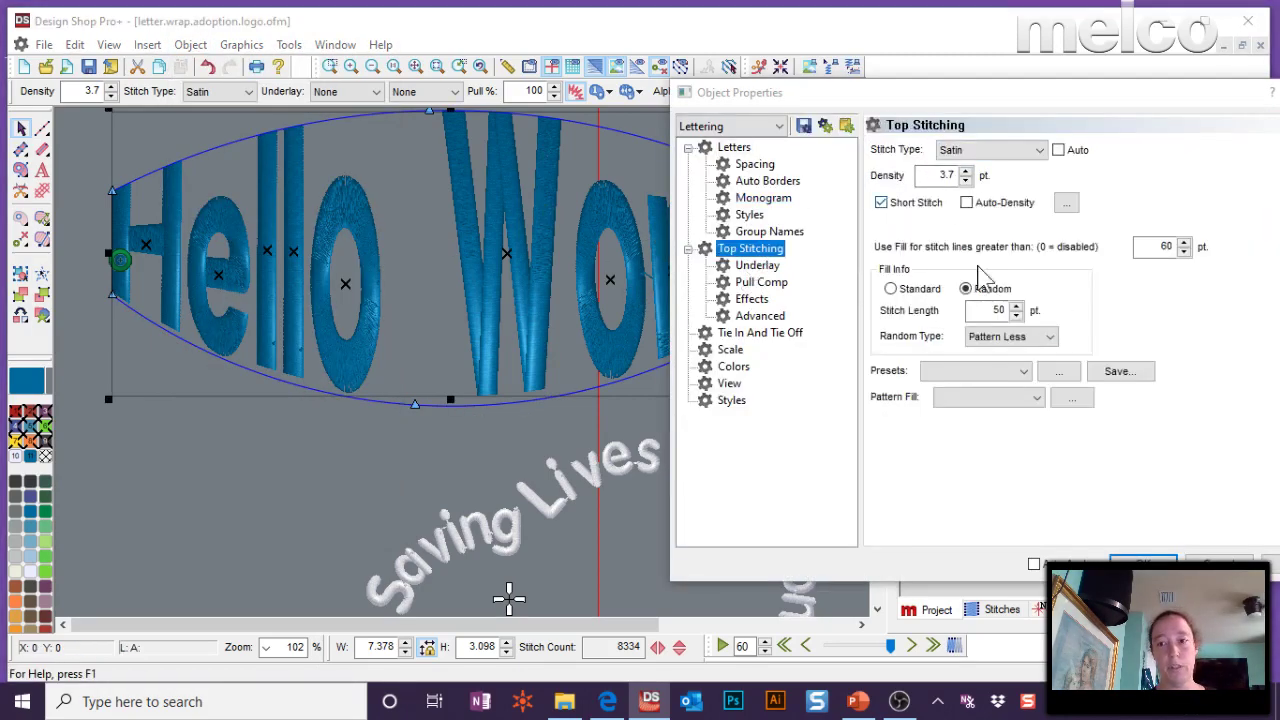
pyautogui.click(1008, 150)
pyautogui.click(1020, 185)
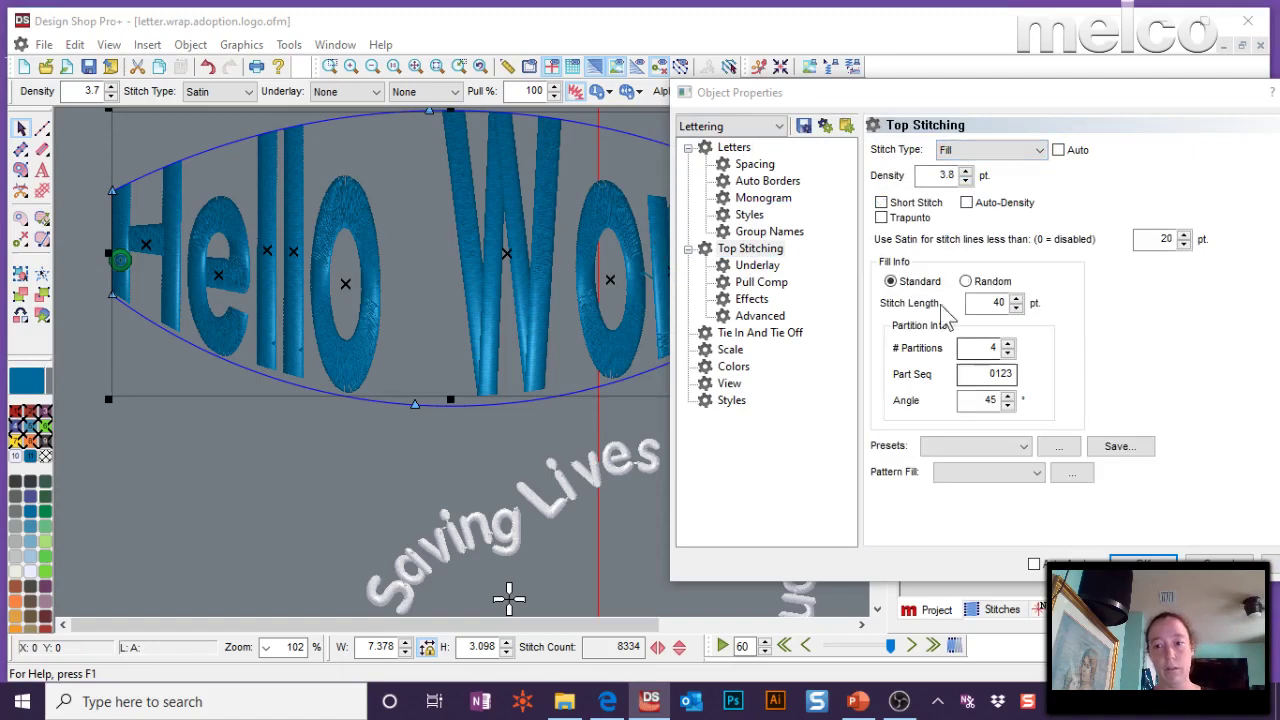
# - Review the Partition Info: 4 partitions, sequence 0123, angle 45°
pyautogui.doubleClick(990, 348)
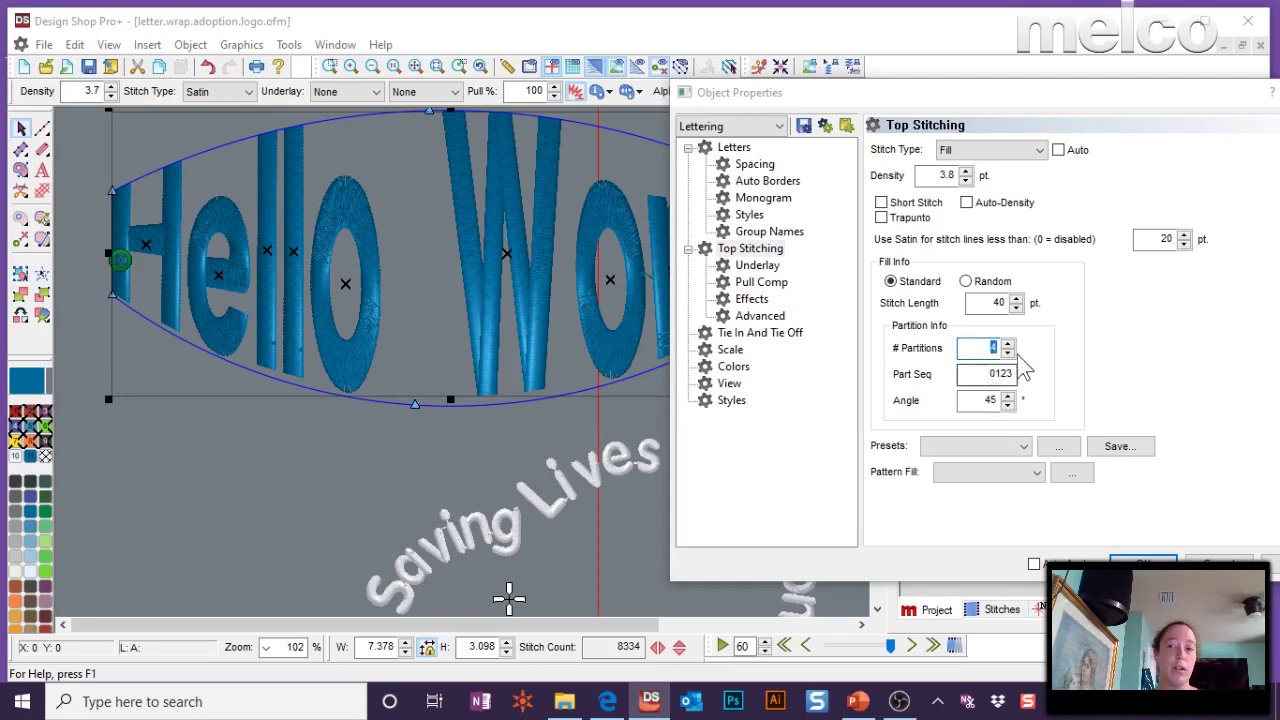
pyautogui.click(983, 372)
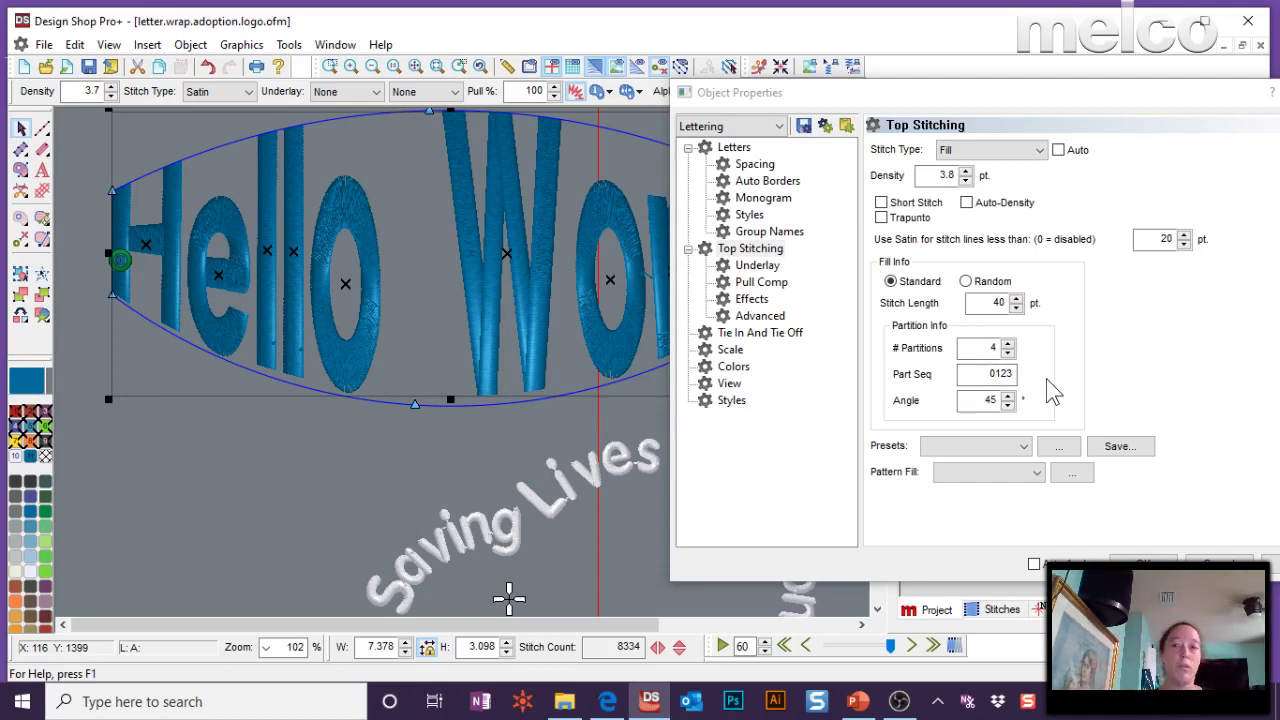
pyautogui.click(988, 349)
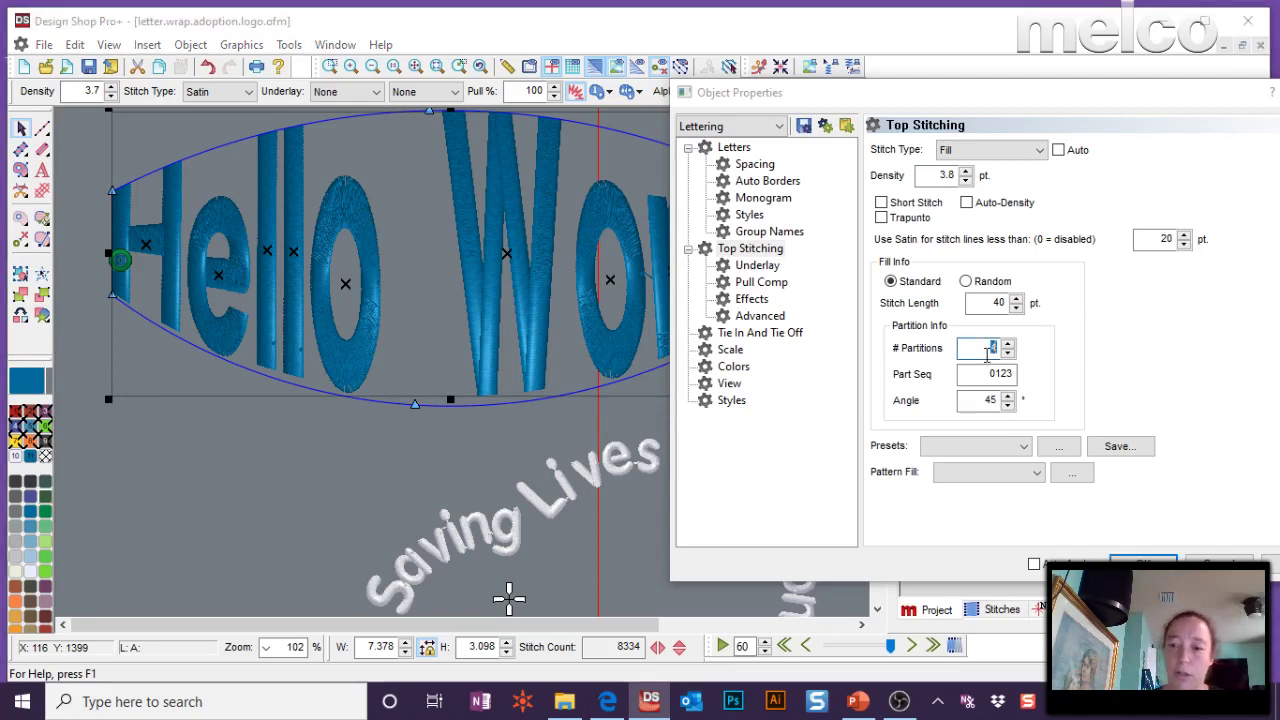
# - Draw a fill rectangle below the lettering and select it
pyautogui.click(95, 323)
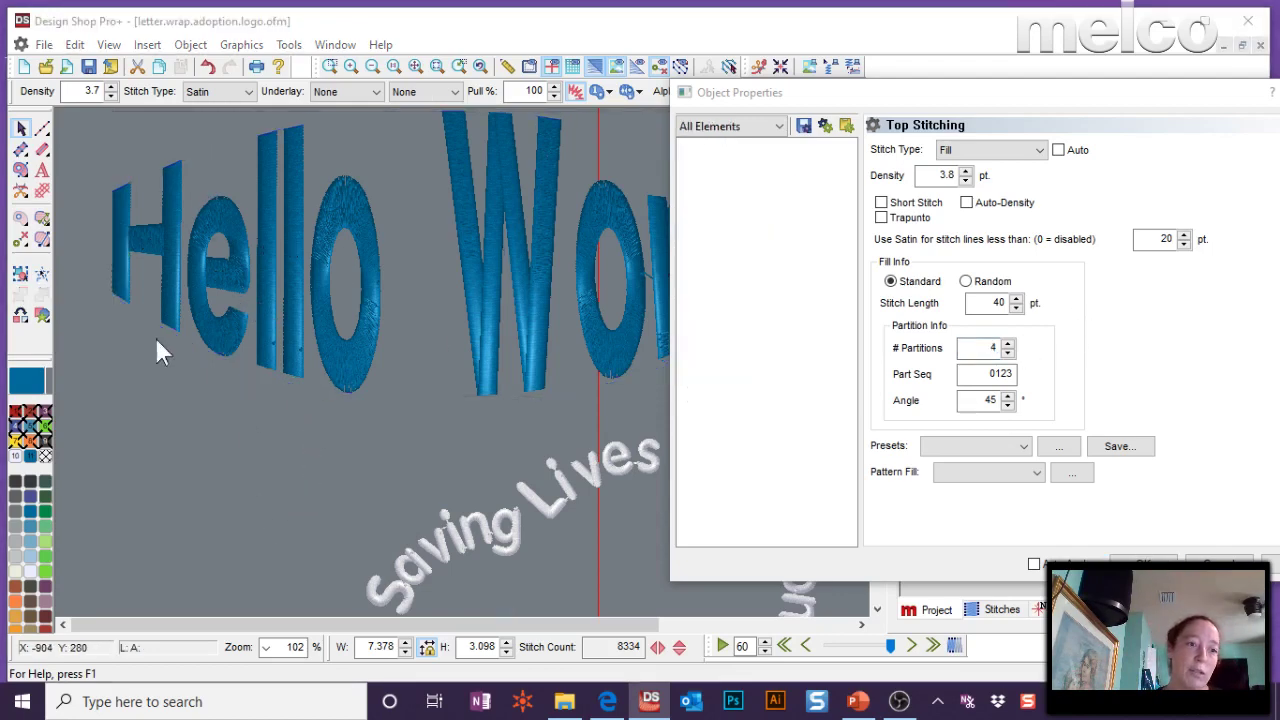
pyautogui.scroll(-3, 95, 330)
pyautogui.click(21, 169)
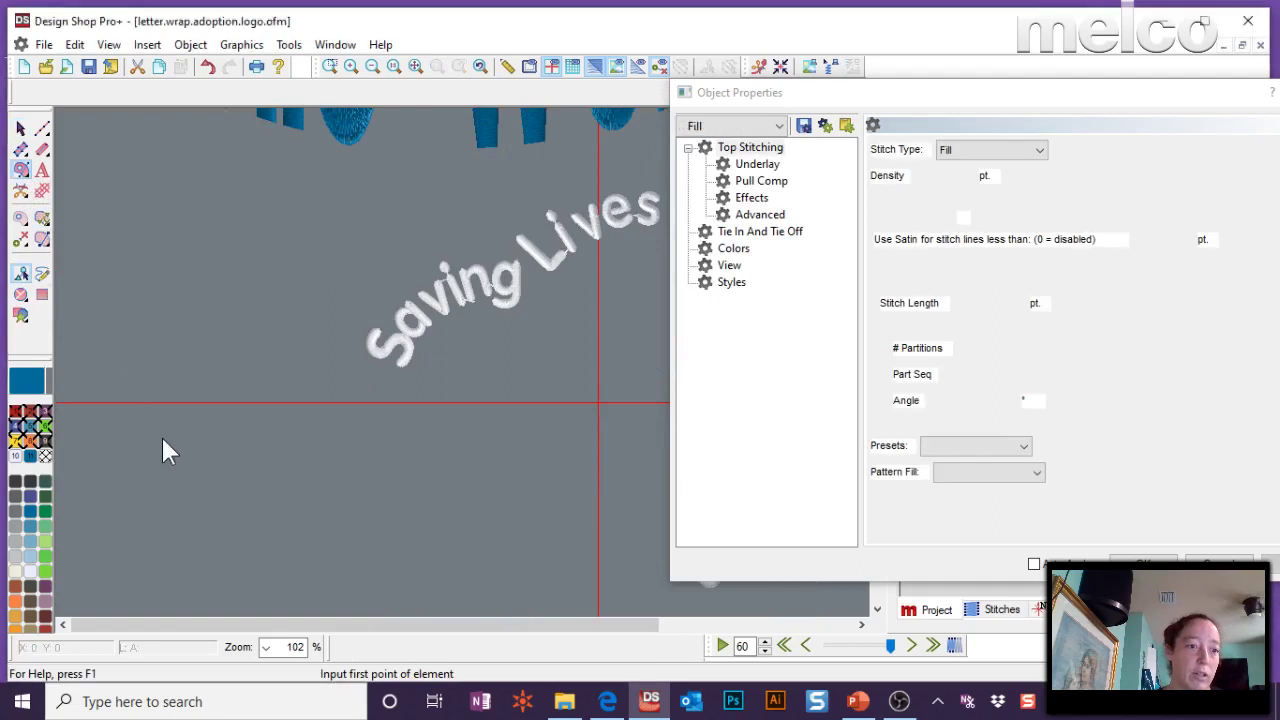
pyautogui.moveTo(162, 437)
pyautogui.mouseDown()
pyautogui.moveTo(349, 568)
pyautogui.moveTo(354, 588)
pyautogui.mouseUp()
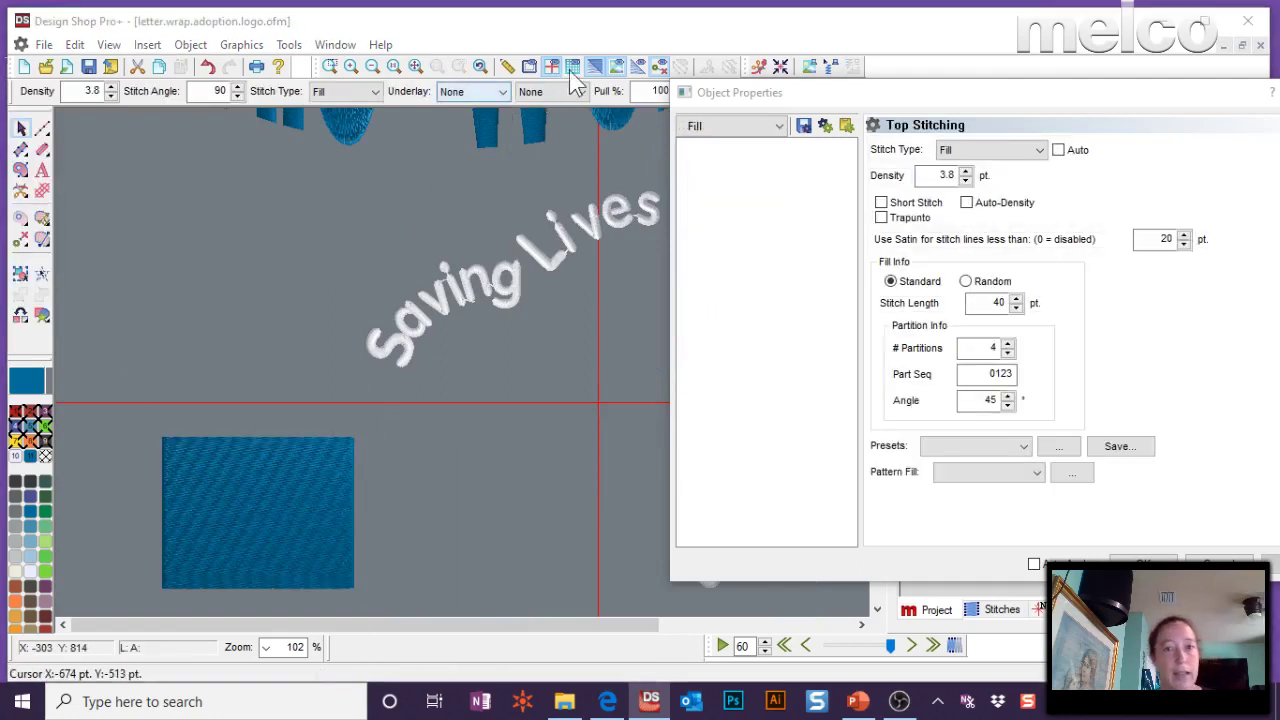
pyautogui.press('Escape')
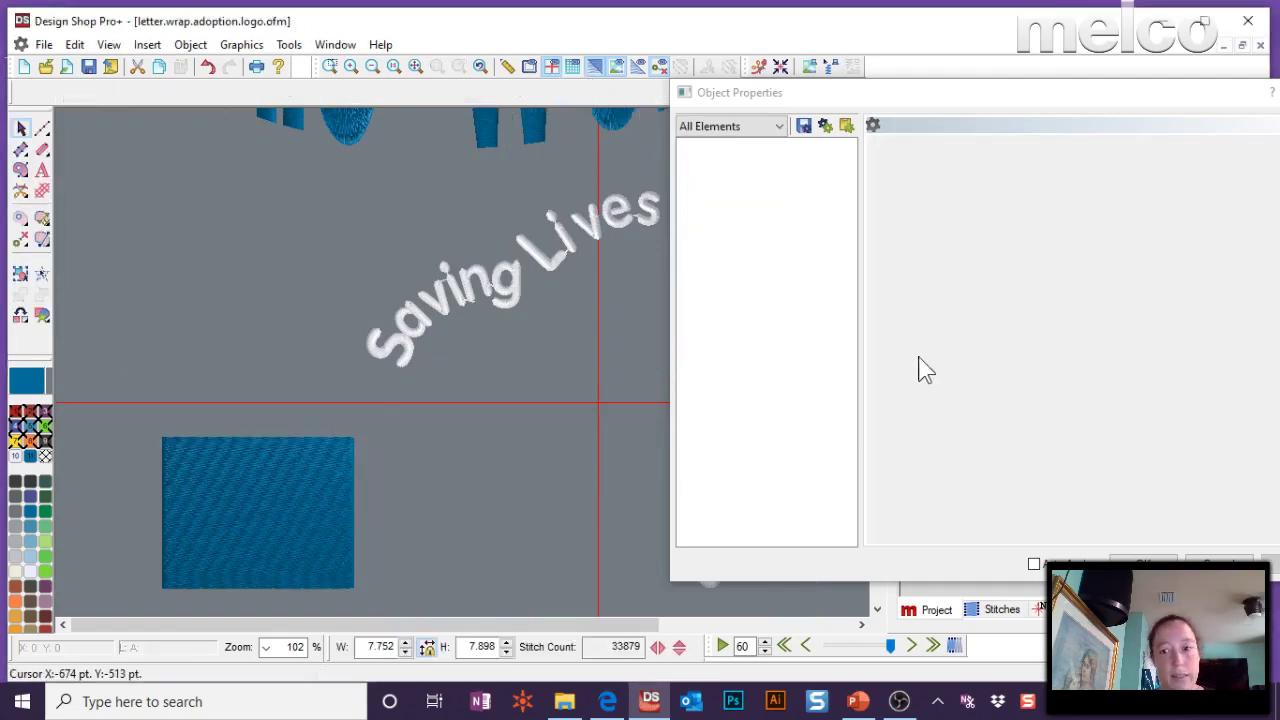
pyautogui.click(241, 502)
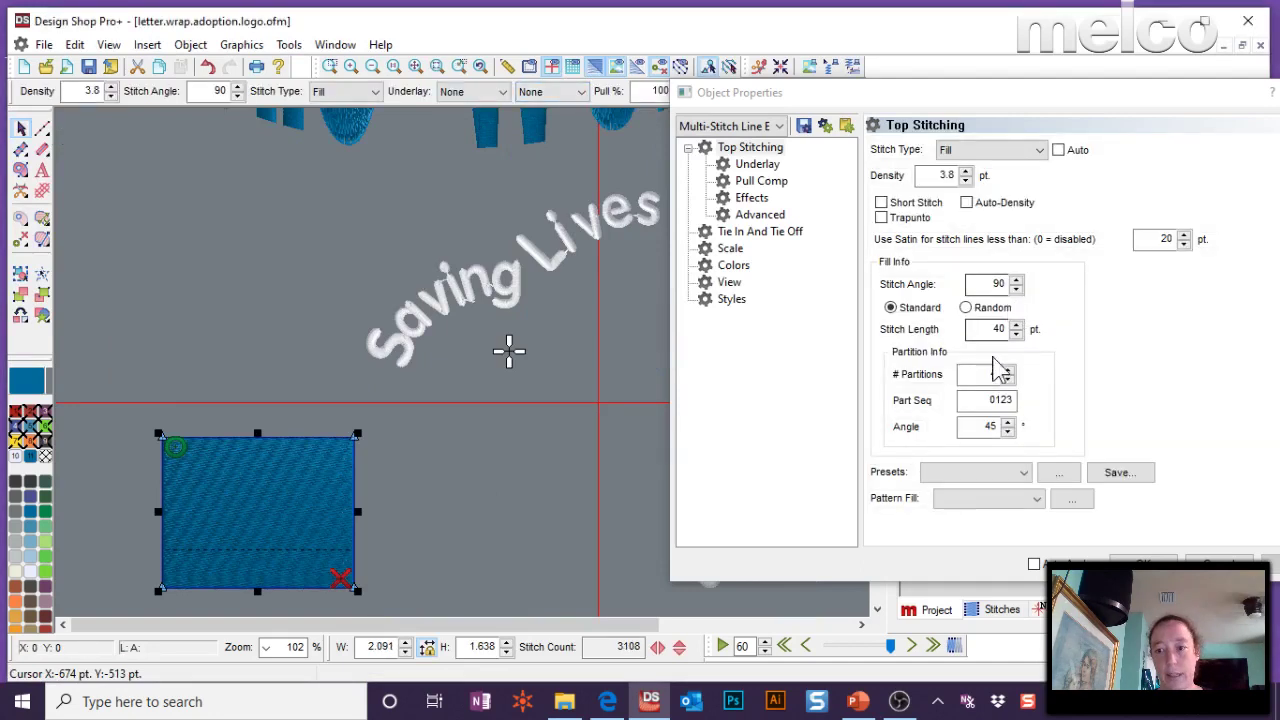
# - Give the rectangle's fill 8 partitions and begin entering the partition sequence
pyautogui.doubleClick(977, 376)
pyautogui.write('8')
pyautogui.press('Tab')
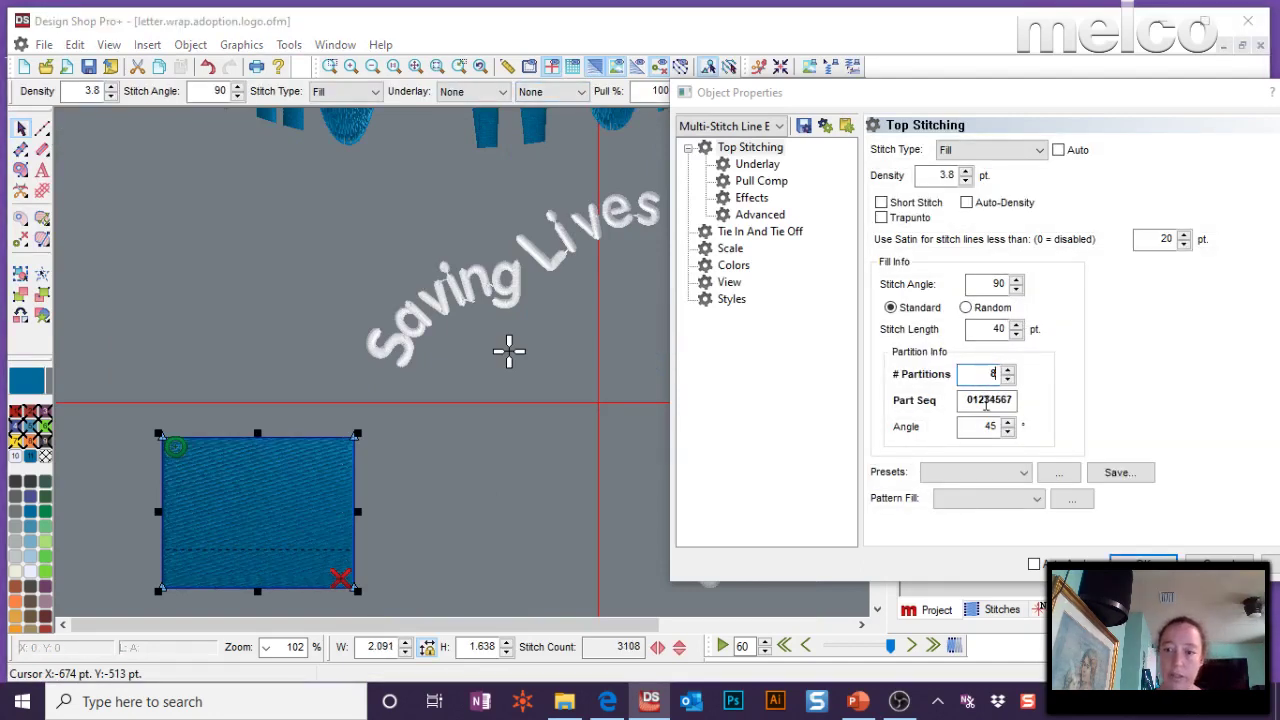
pyautogui.write('00004444')
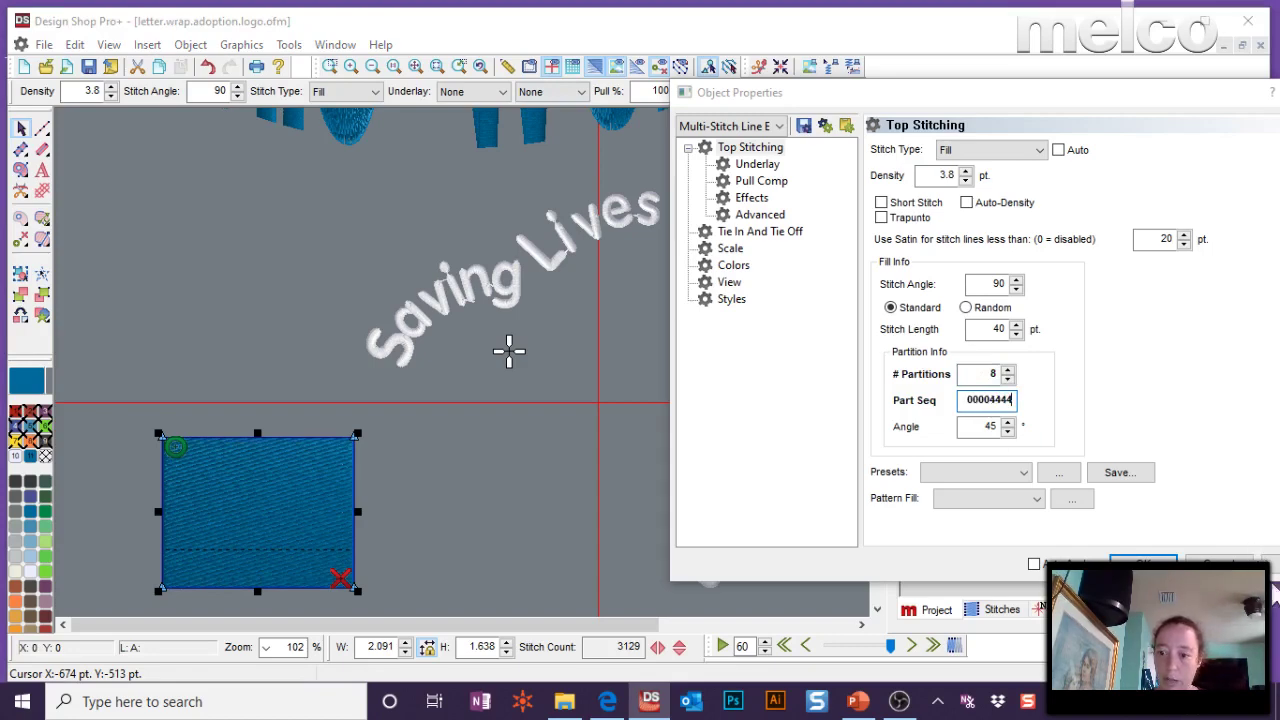
# - Zoom on the rectangle's corner, set sequence 00004444 at 90°, then deselect the fill
pyautogui.click(330, 66)
pyautogui.moveTo(138, 432); pyautogui.dragTo(264, 486)
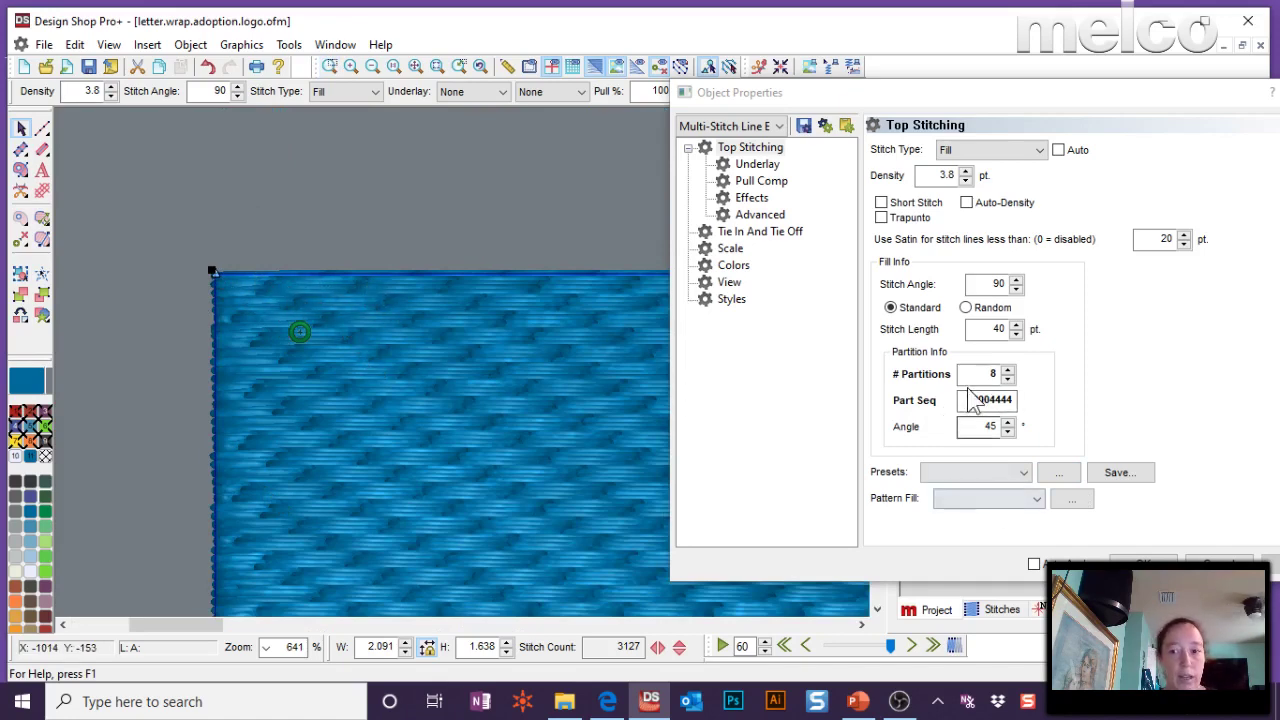
pyautogui.doubleClick(988, 427)
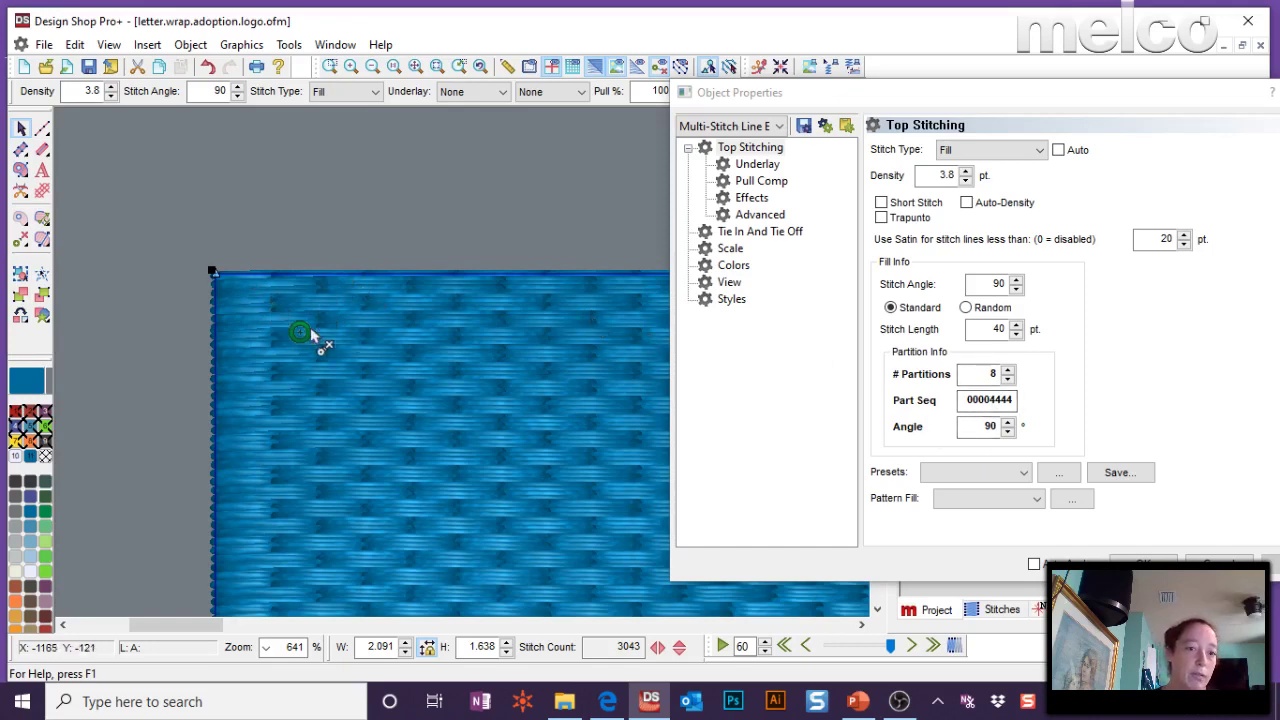
pyautogui.click(1003, 400)
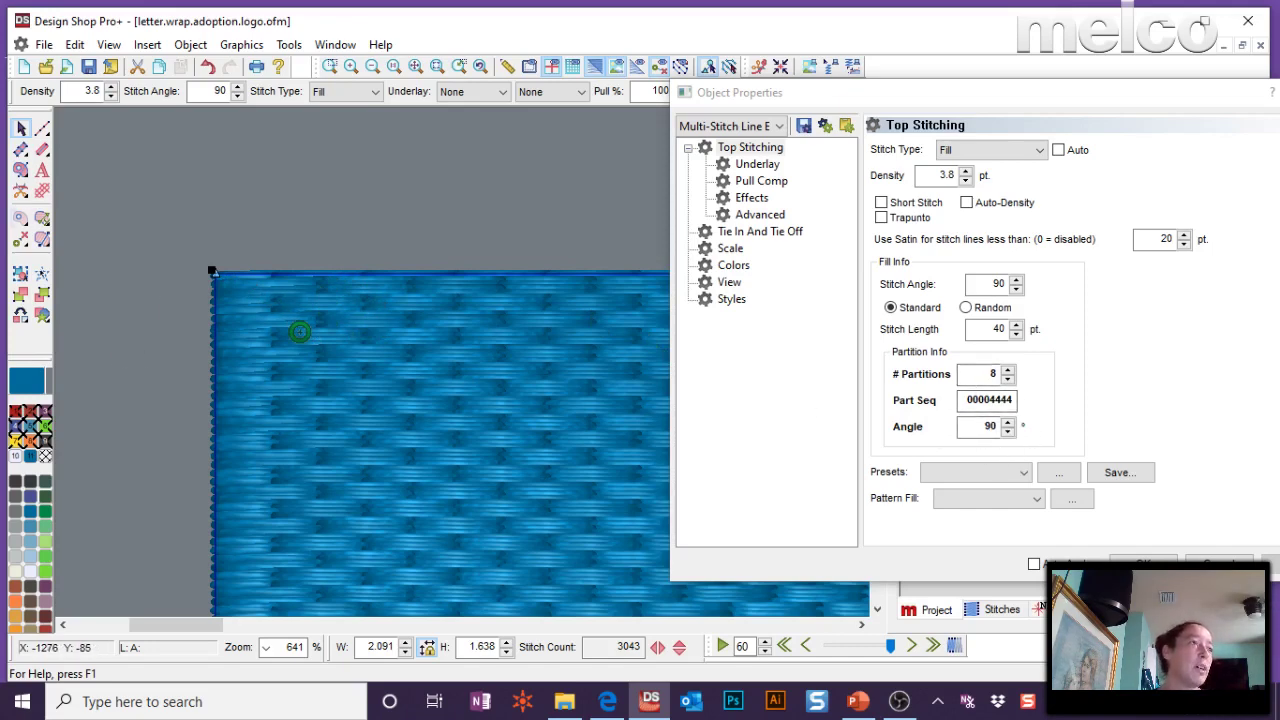
pyautogui.doubleClick(976, 400)
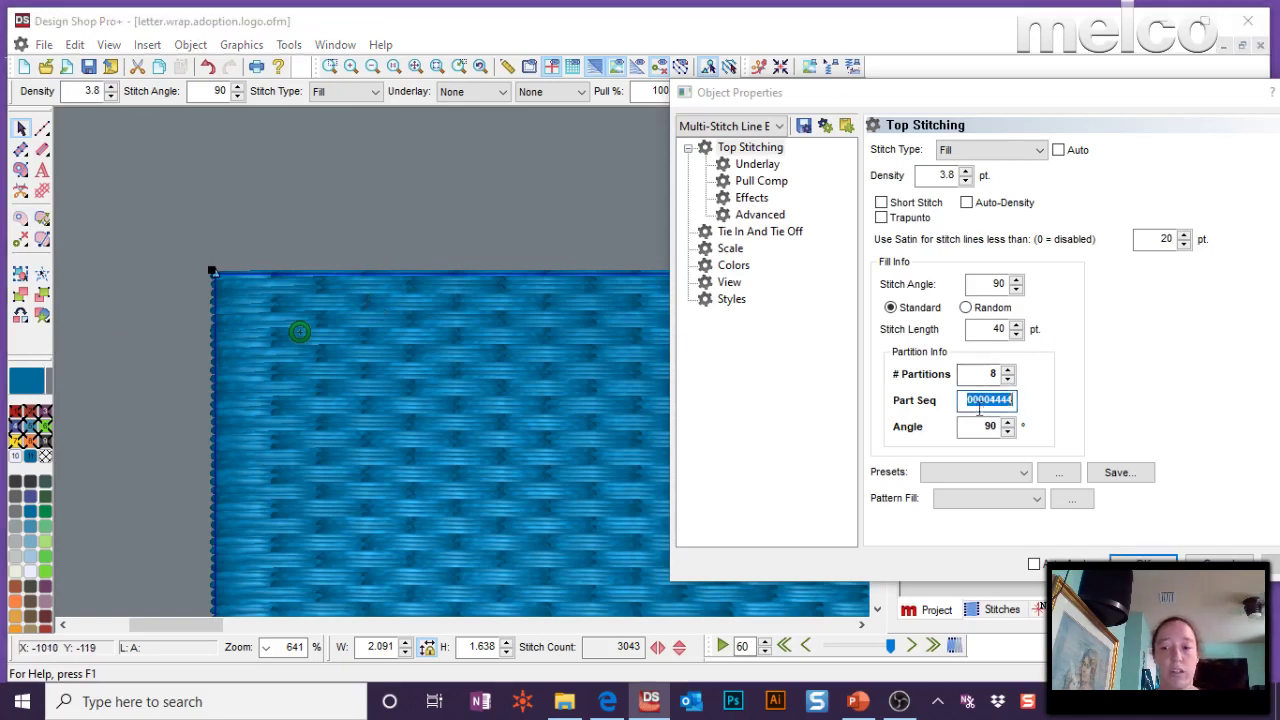
pyautogui.click(990, 373)
pyautogui.doubleClick(992, 398)
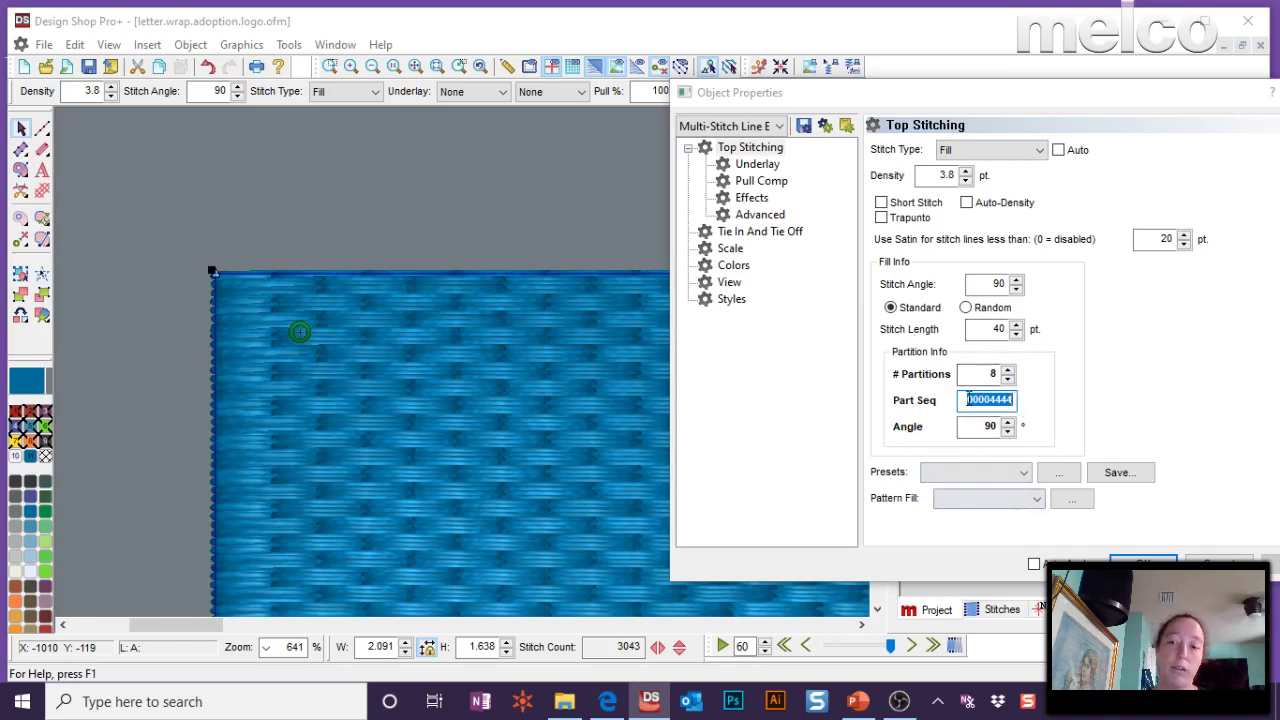
pyautogui.click(688, 410)
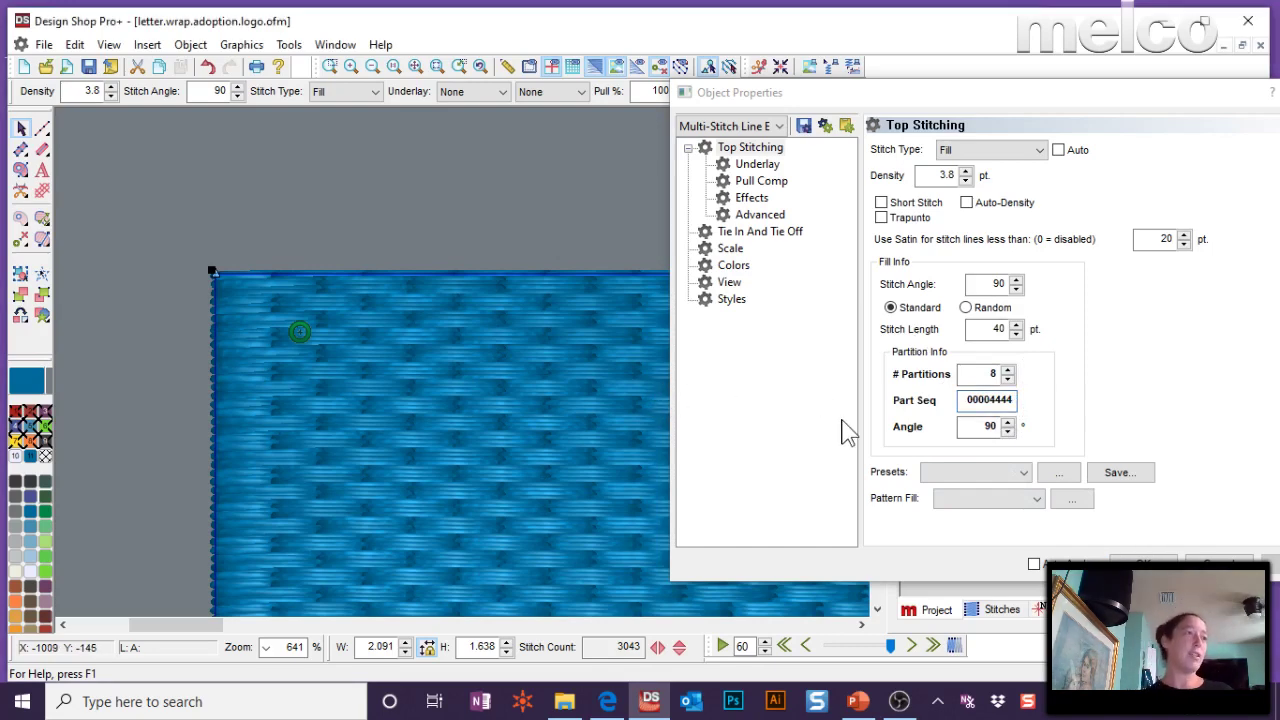
pyautogui.click(471, 171)
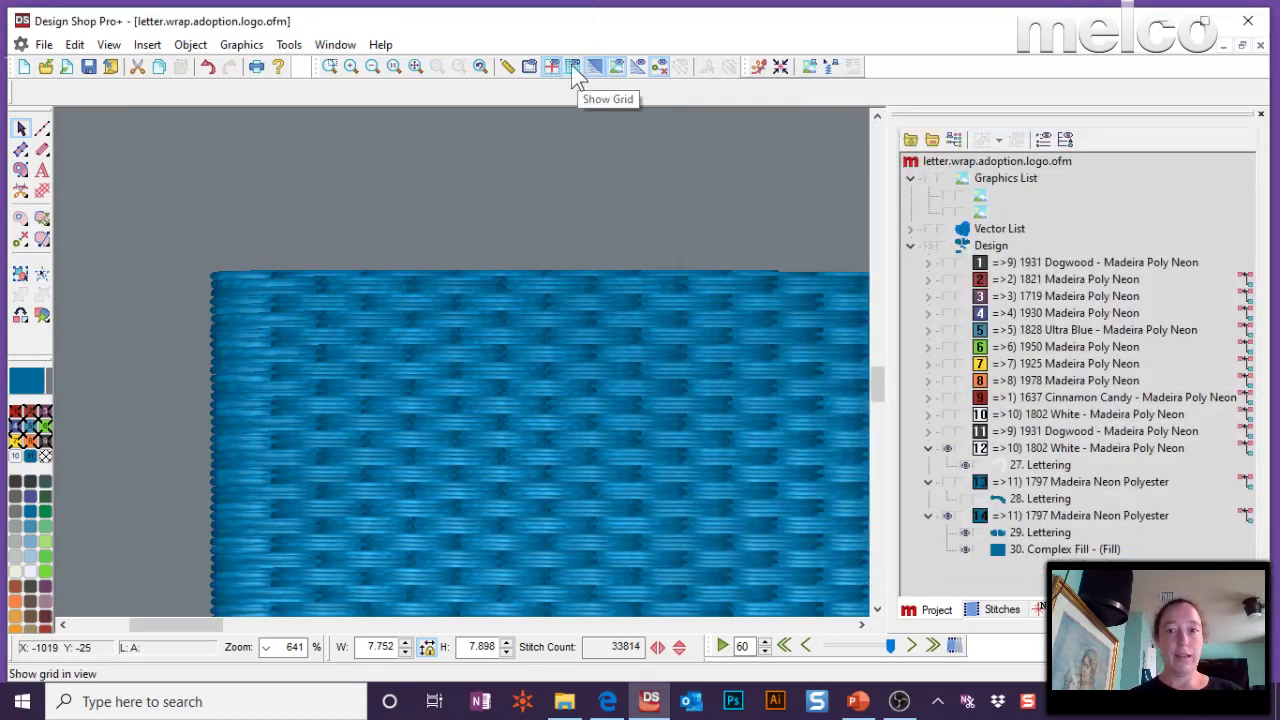
pyautogui.rightClick(552, 68)
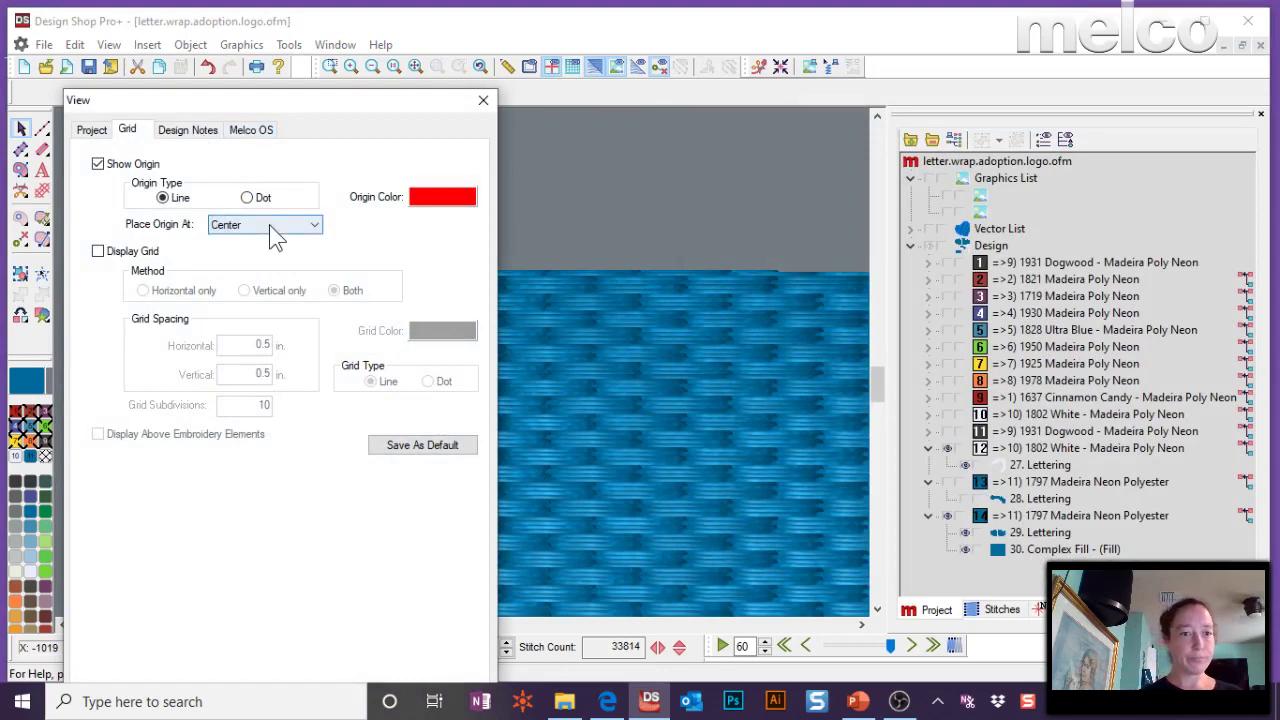
pyautogui.click(265, 226)
pyautogui.click(260, 234)
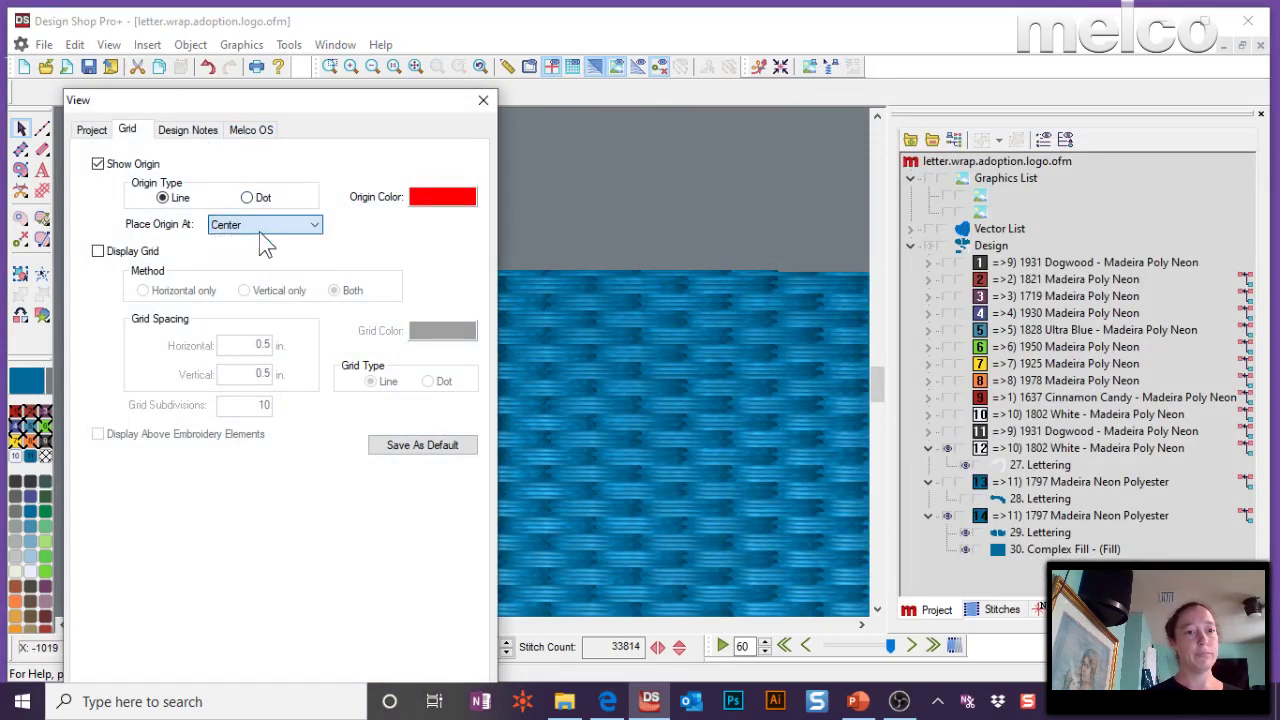
pyautogui.click(198, 131)
pyautogui.click(91, 130)
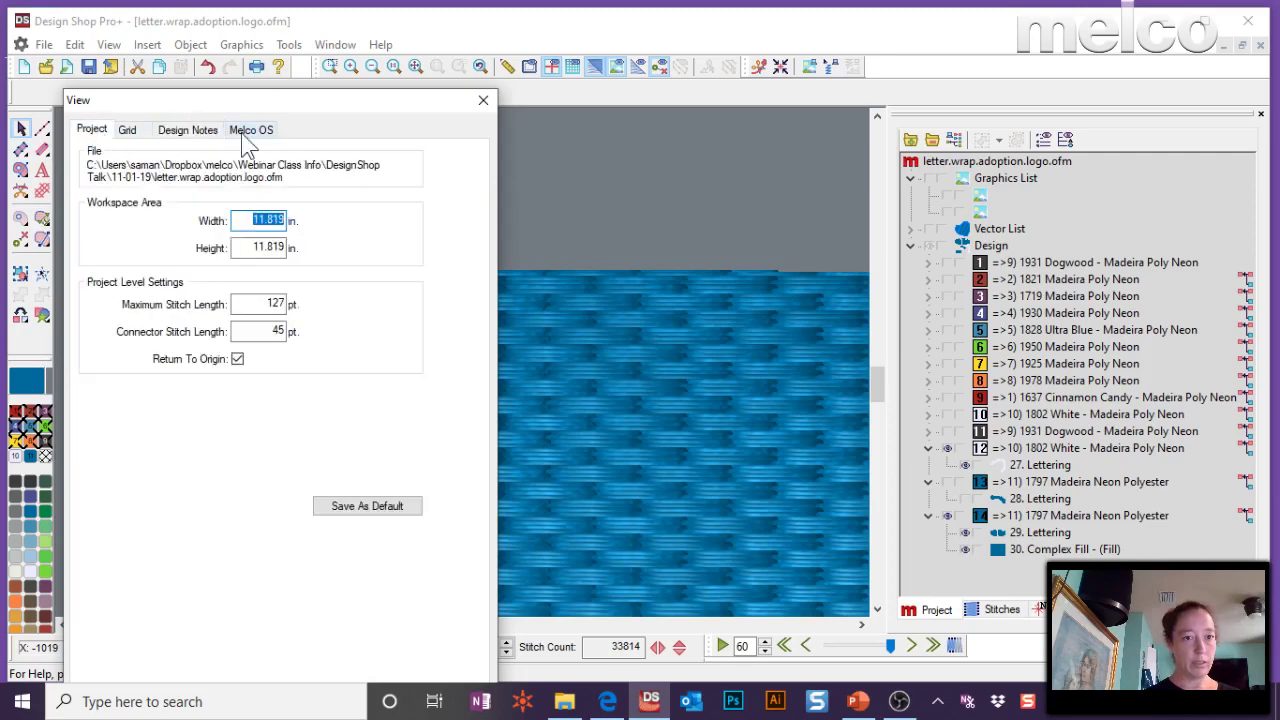
pyautogui.click(247, 132)
pyautogui.click(185, 131)
pyautogui.click(127, 132)
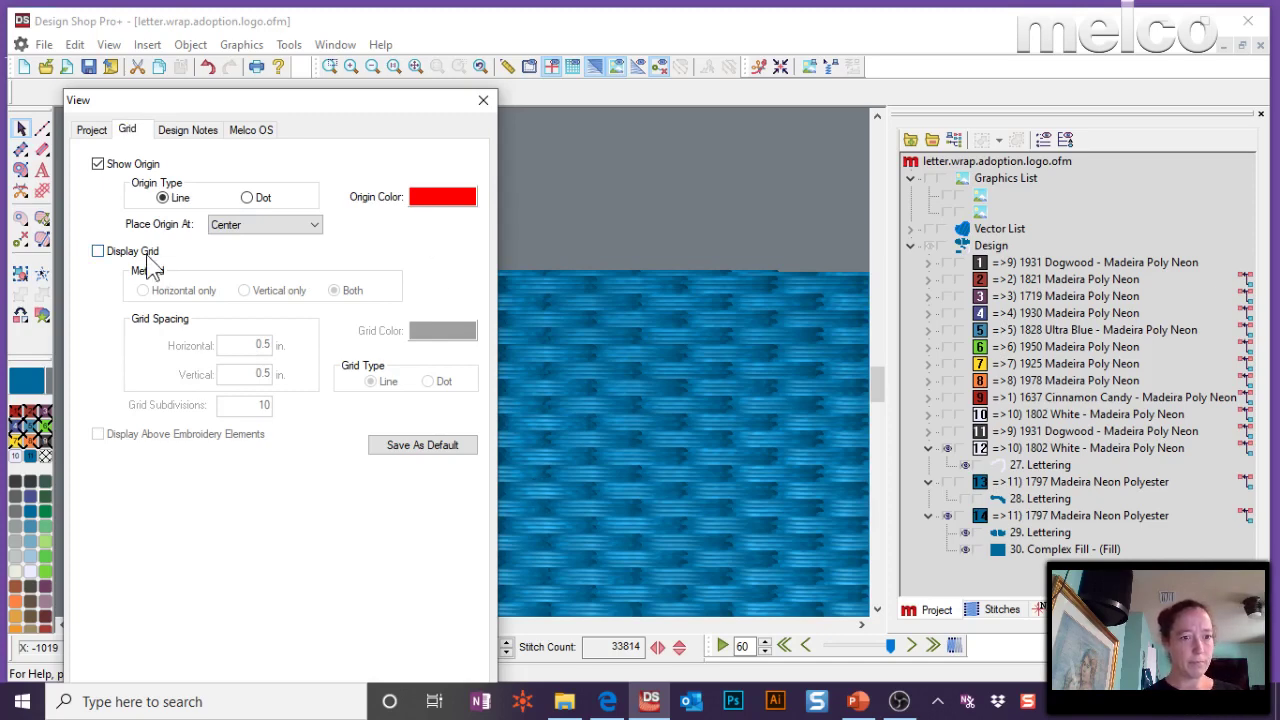
pyautogui.press('Escape')
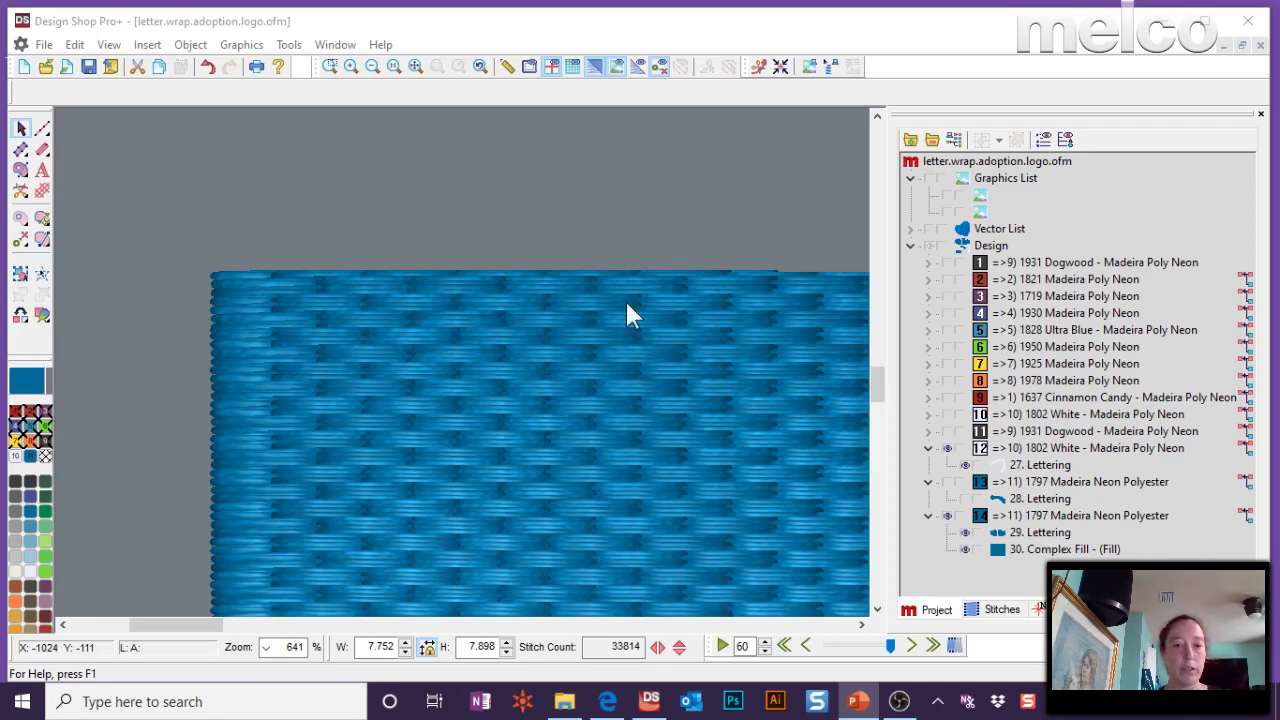
pyautogui.click(449, 237)
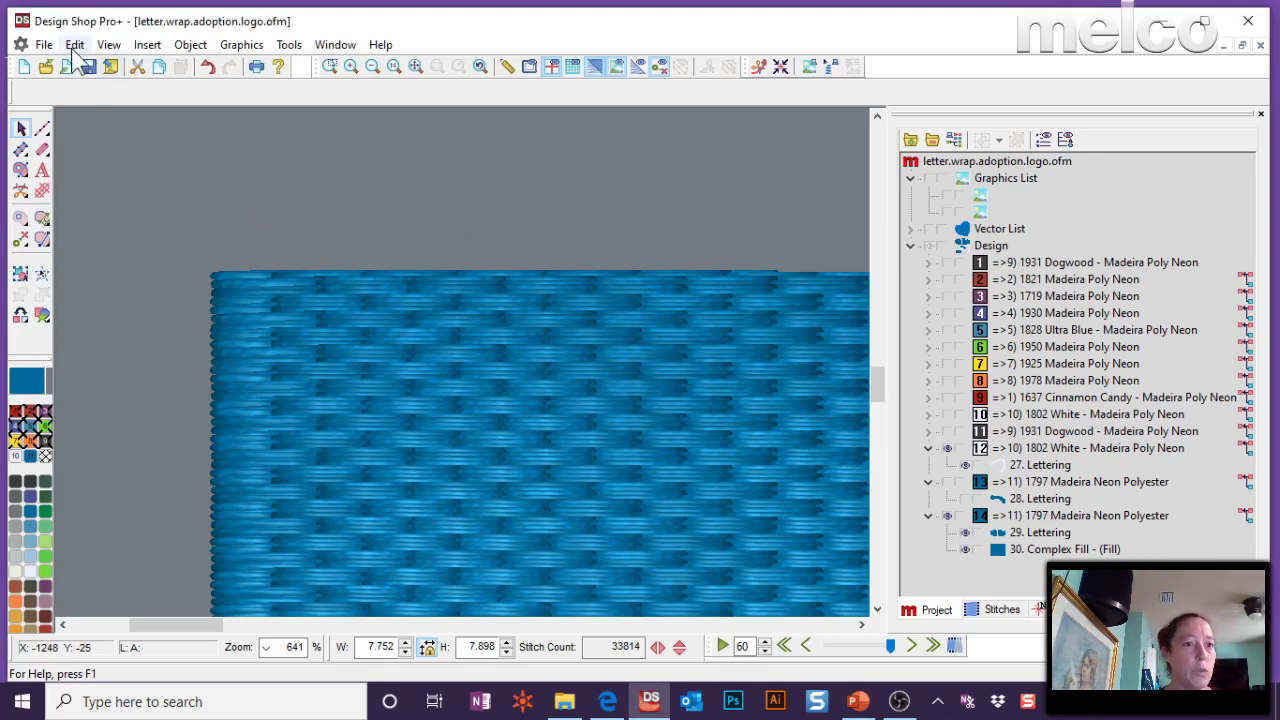
# - Open the Options preferences, then close them without changes
pyautogui.click(293, 46)
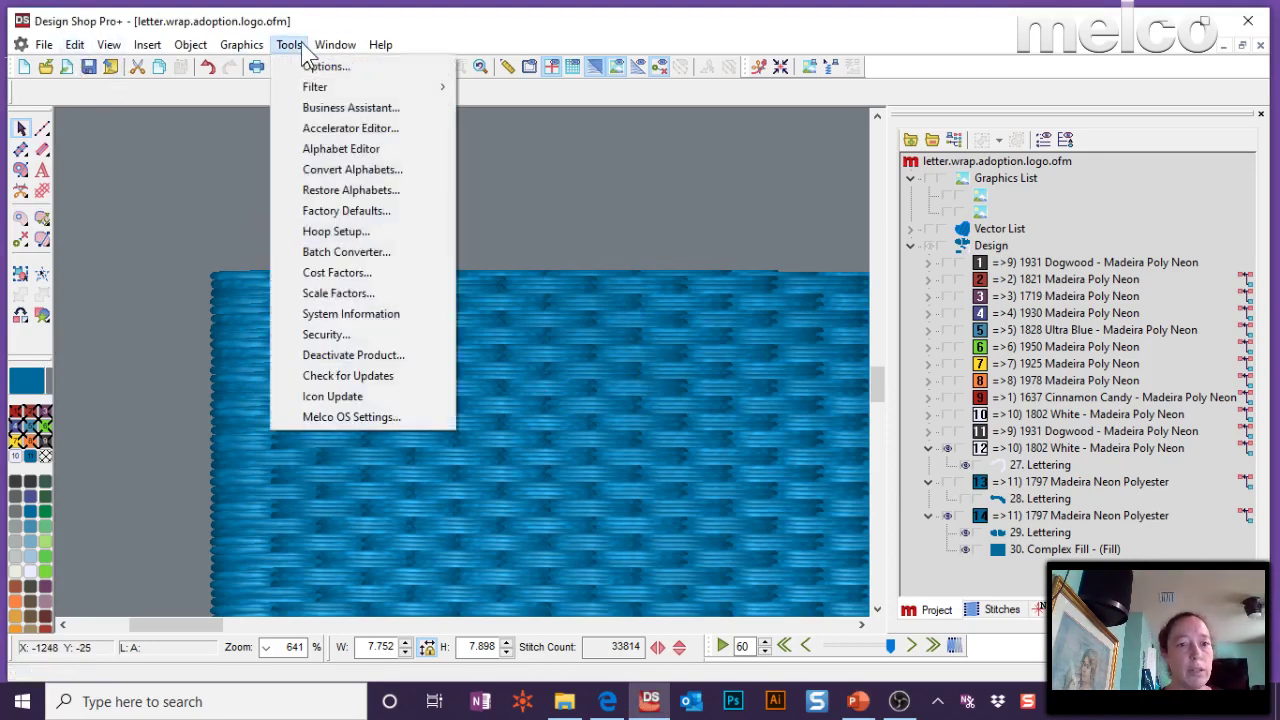
pyautogui.click(372, 67)
pyautogui.click(518, 80)
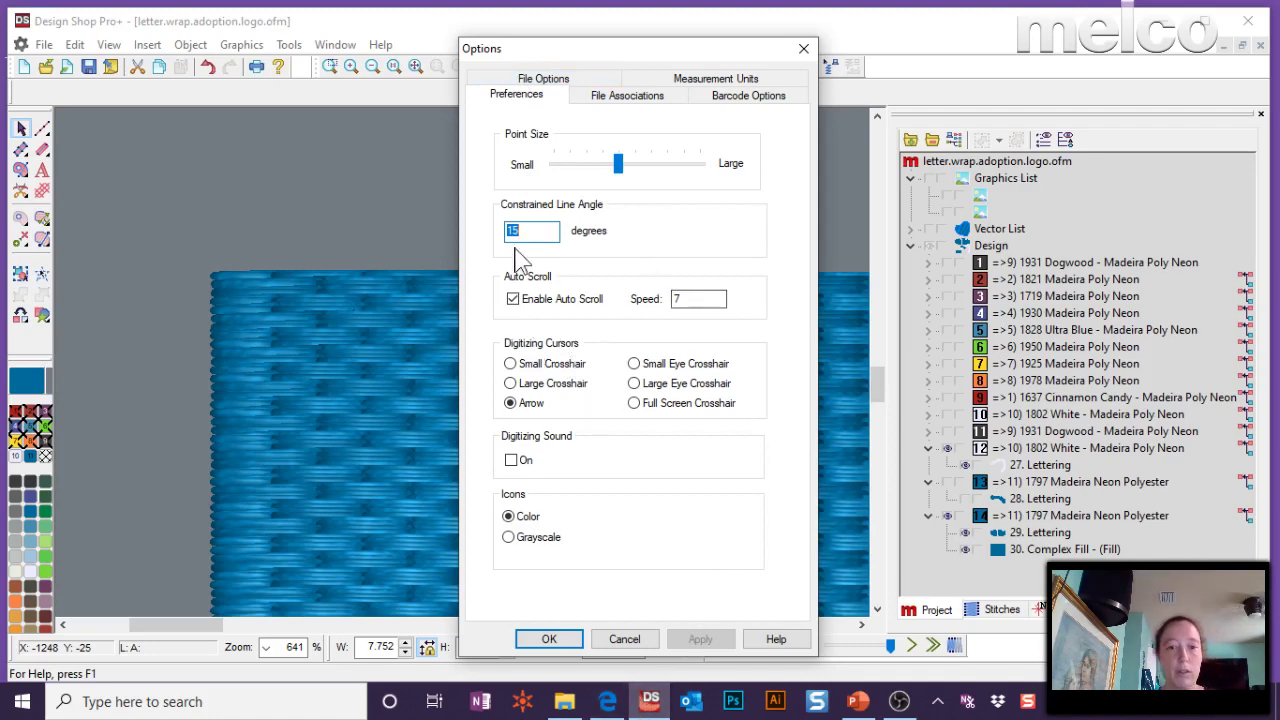
pyautogui.click(614, 634)
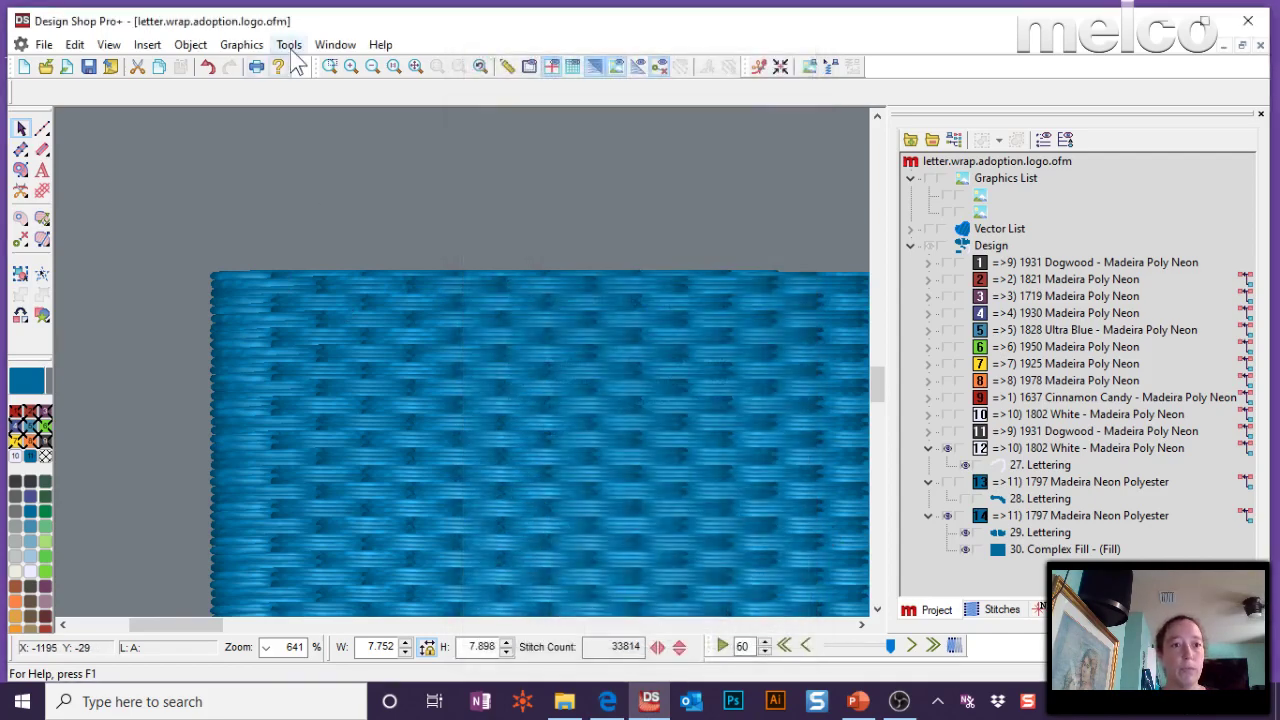
# - Set the digitizing cursor to Large Crosshair, apply it, and test it with Complex Fill
pyautogui.click(289, 44)
pyautogui.click(299, 65)
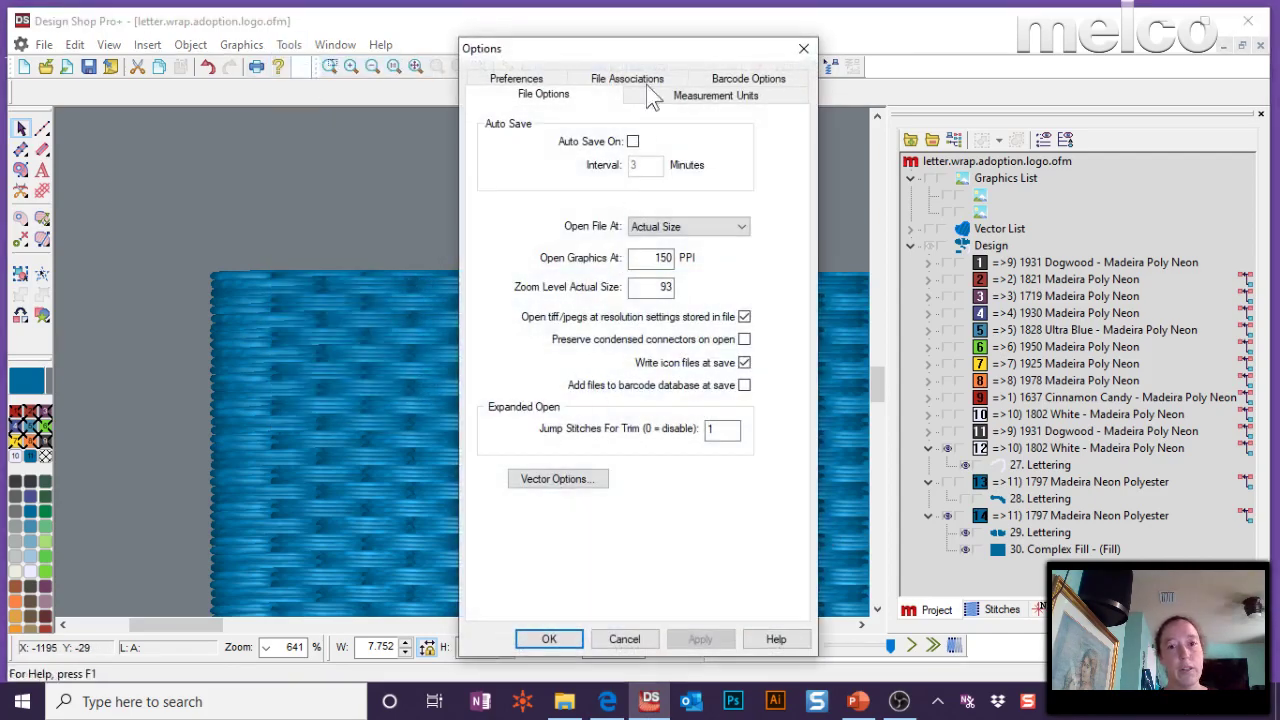
pyautogui.click(537, 90)
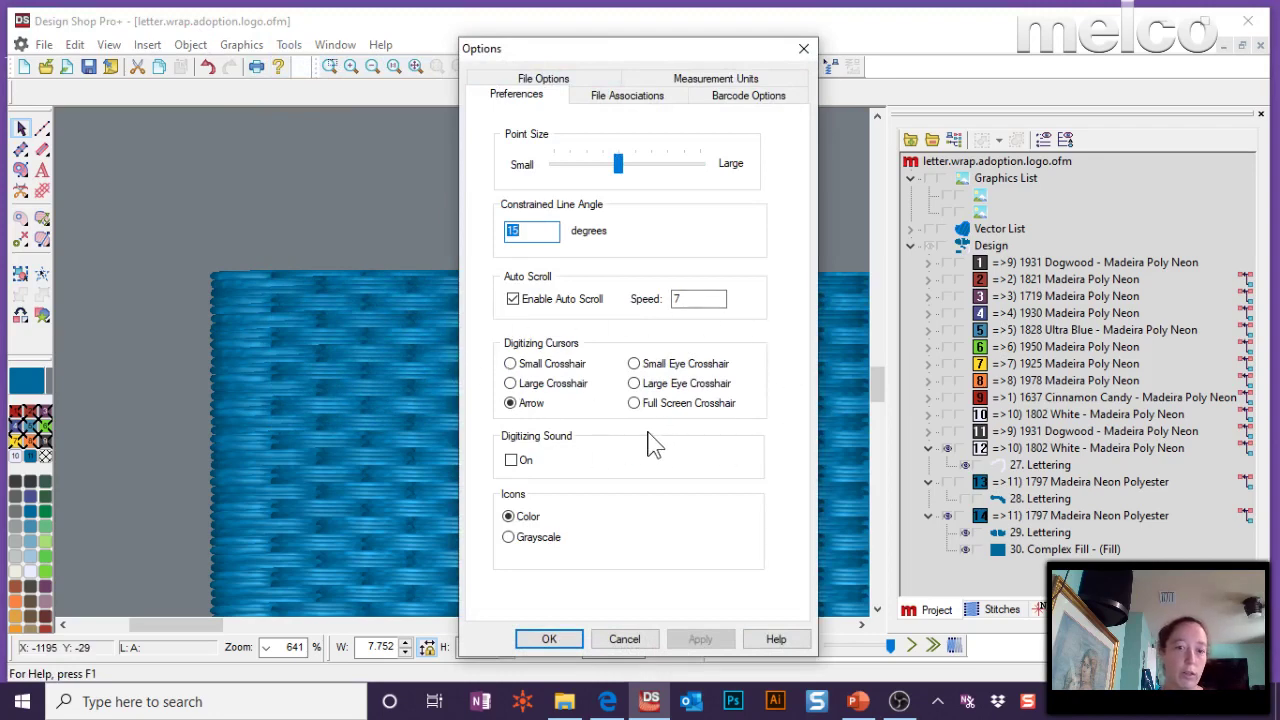
pyautogui.click(531, 386)
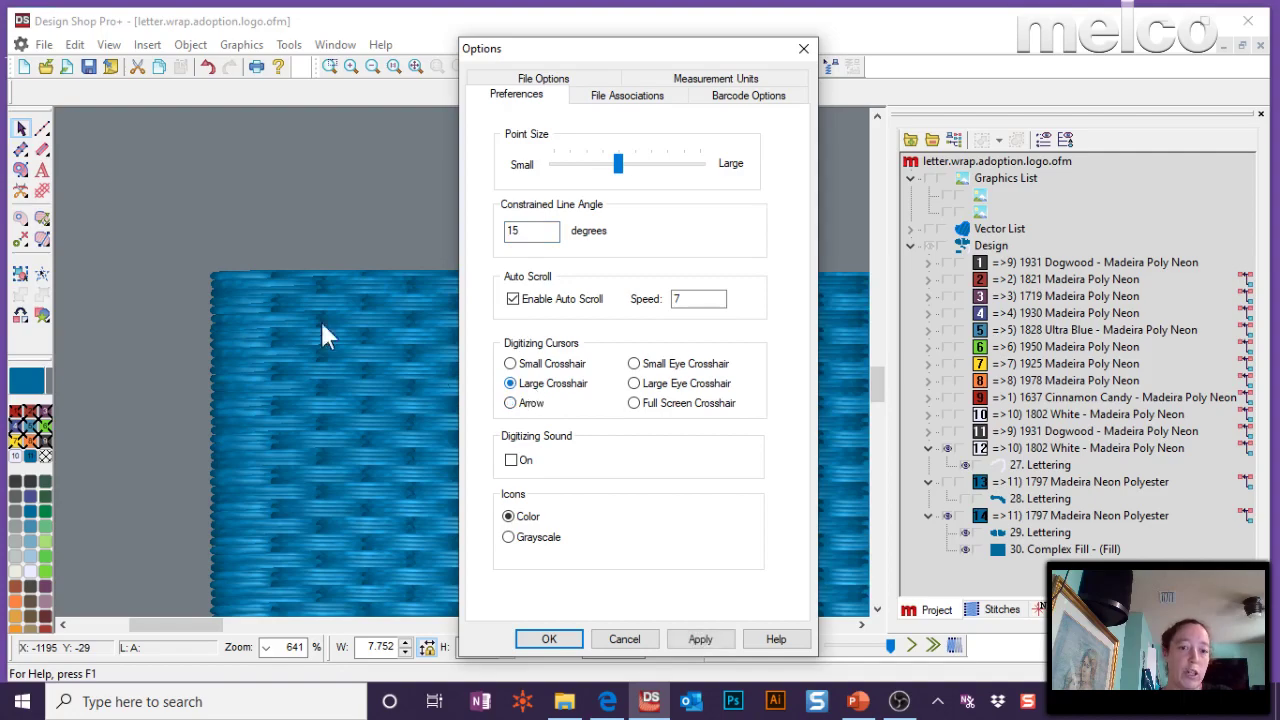
pyautogui.click(714, 642)
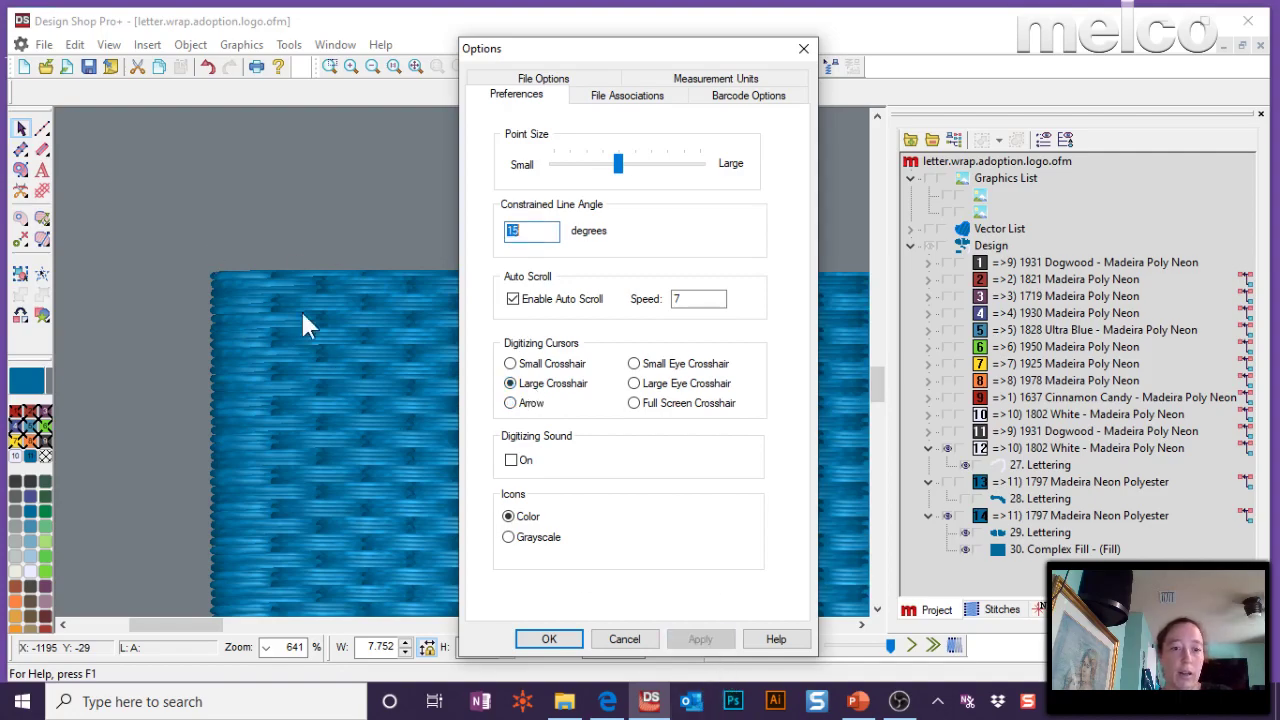
pyautogui.click(549, 639)
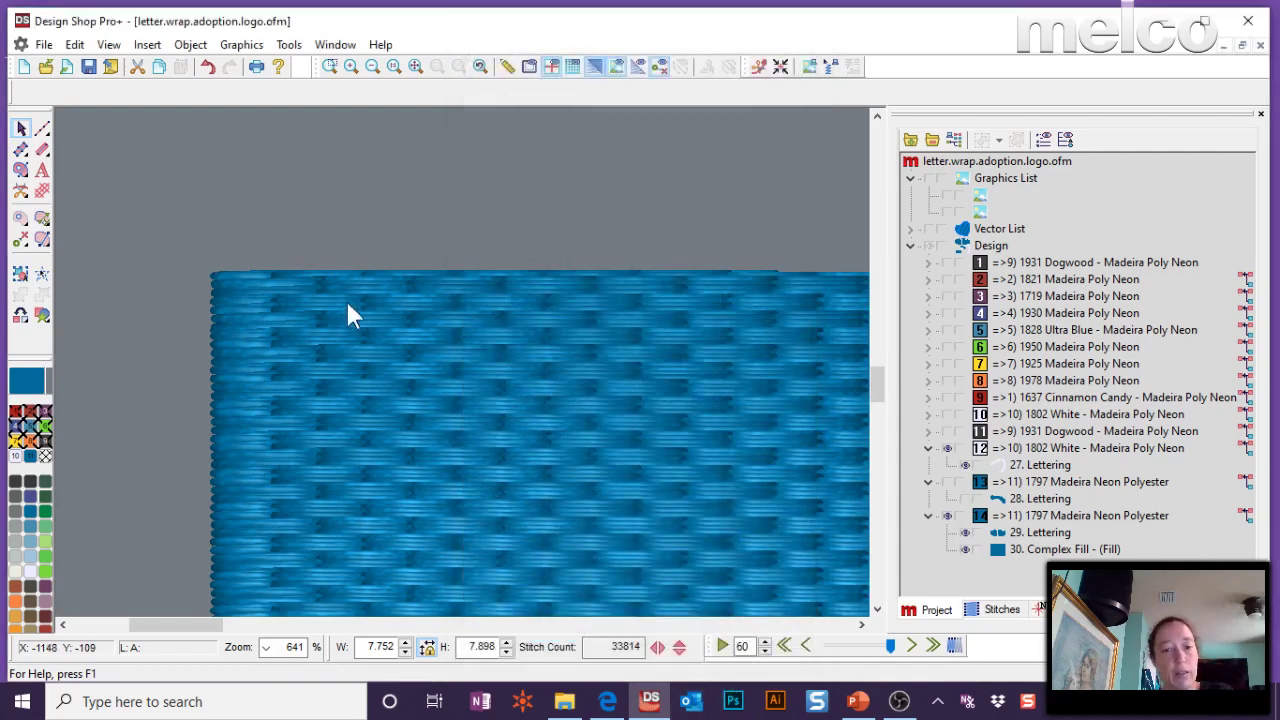
pyautogui.click(21, 170)
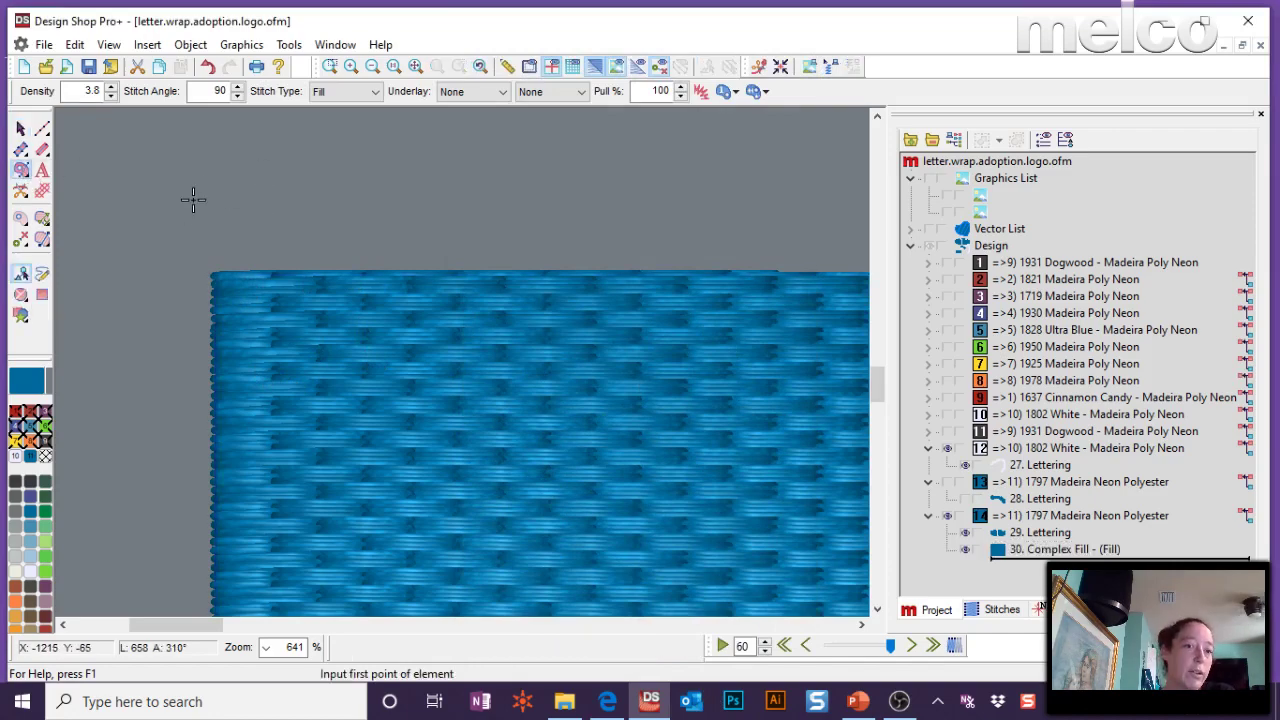
# - Set the digitizing cursor back to Arrow in the Options preferences and apply
pyautogui.click(288, 44)
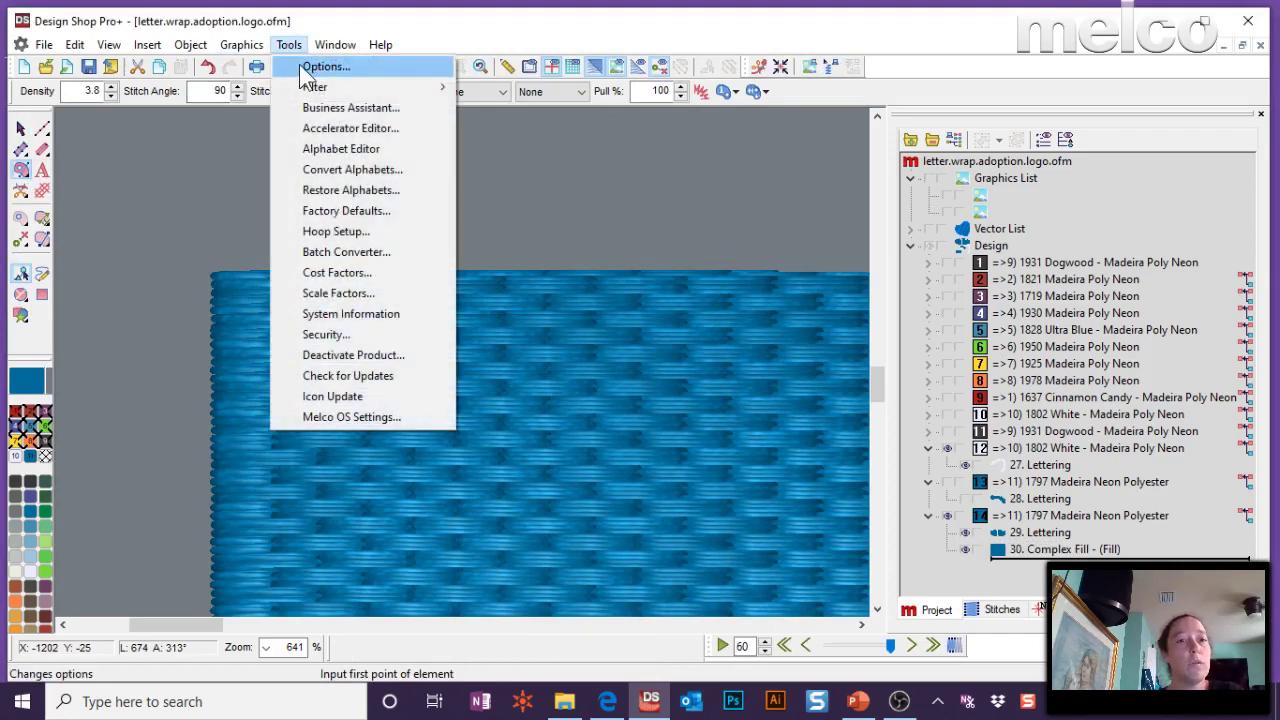
pyautogui.click(300, 65)
pyautogui.click(540, 80)
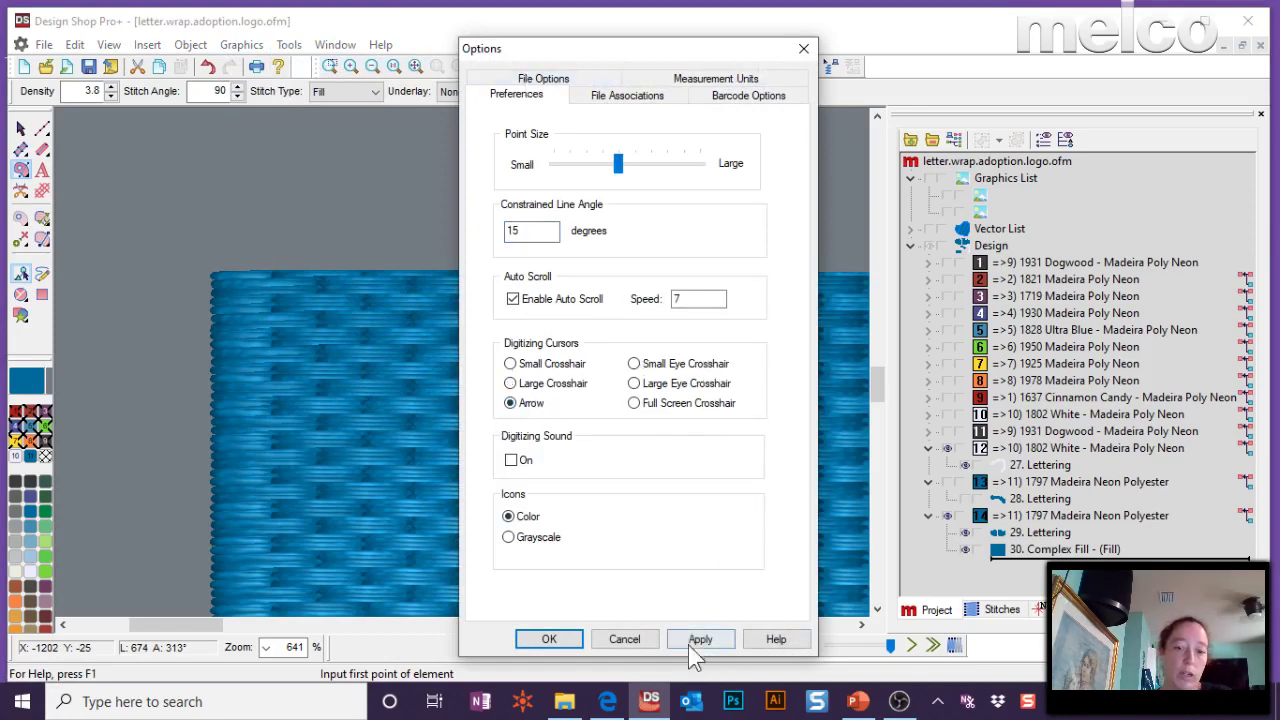
pyautogui.click(695, 641)
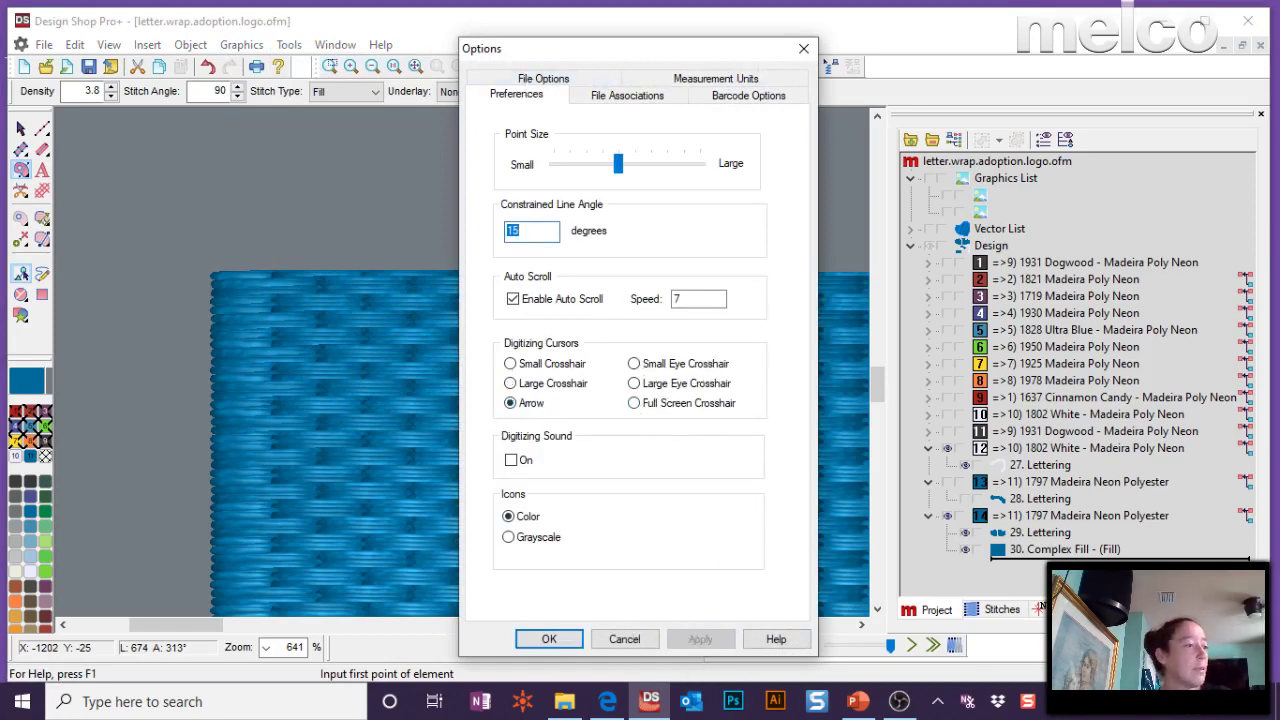